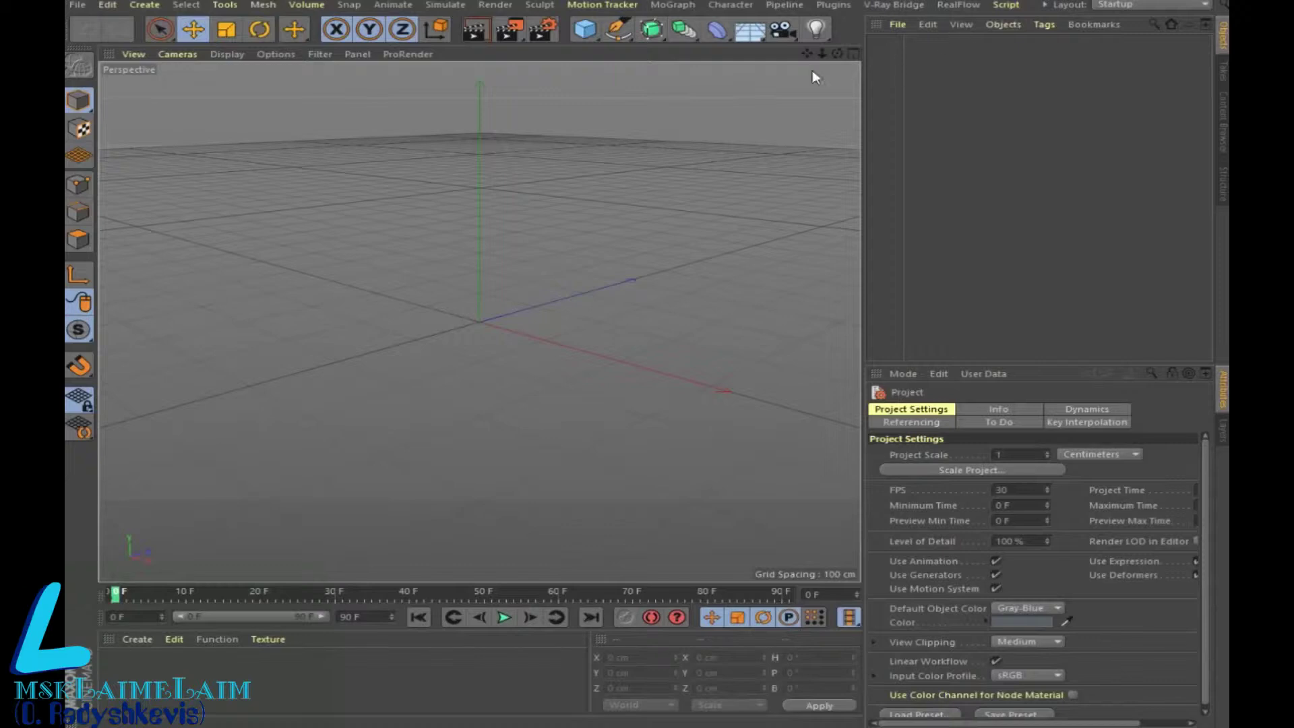
Step: Add a Sphere primitive and set its Segments to 35
{"action": "left_click", "coordinate": [585, 28]}
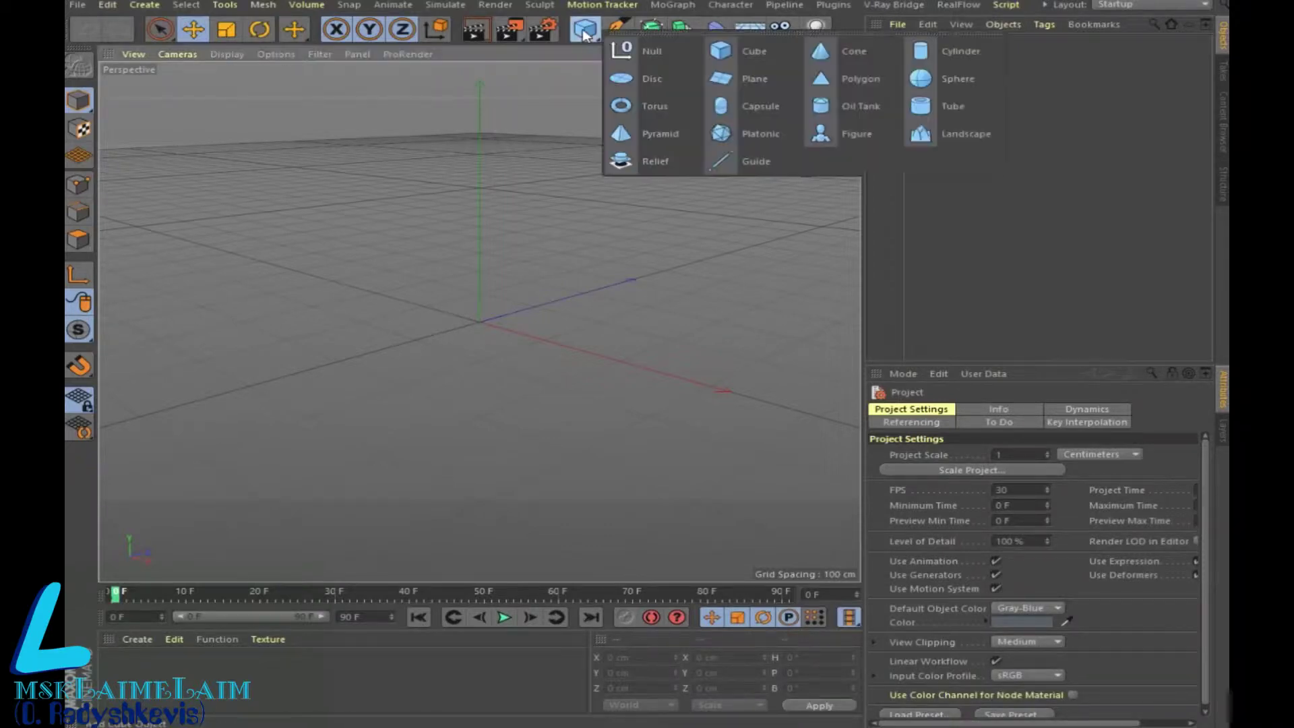
{"action": "left_click", "coordinate": [922, 80]}
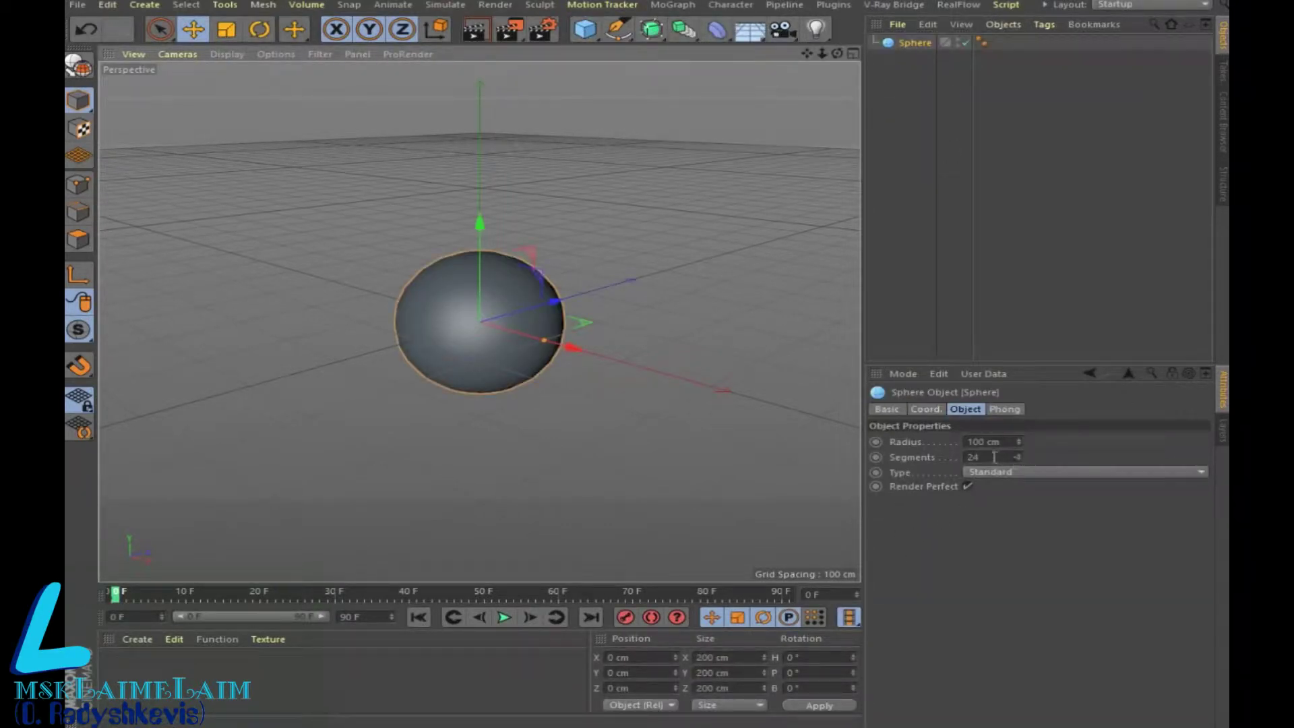
{"action": "double_click", "coordinate": [994, 457]}
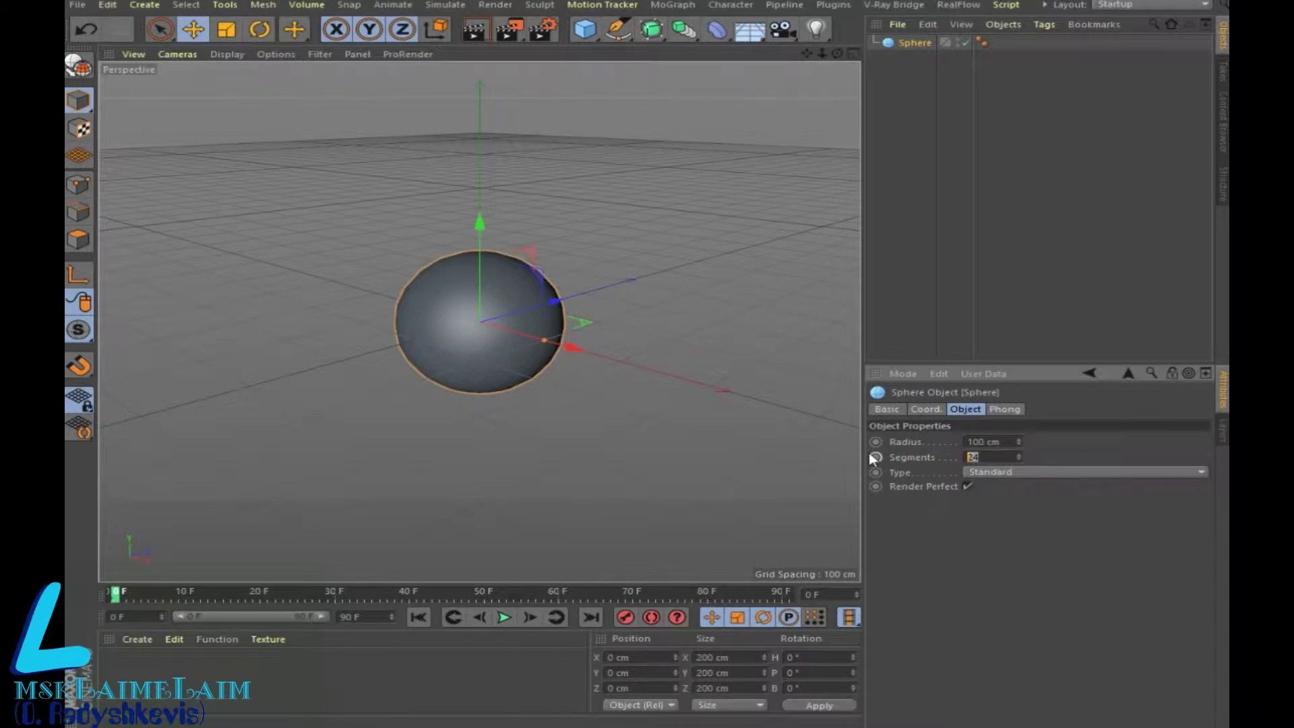
{"action": "type", "text": "35"}
{"action": "key", "text": "Return"}
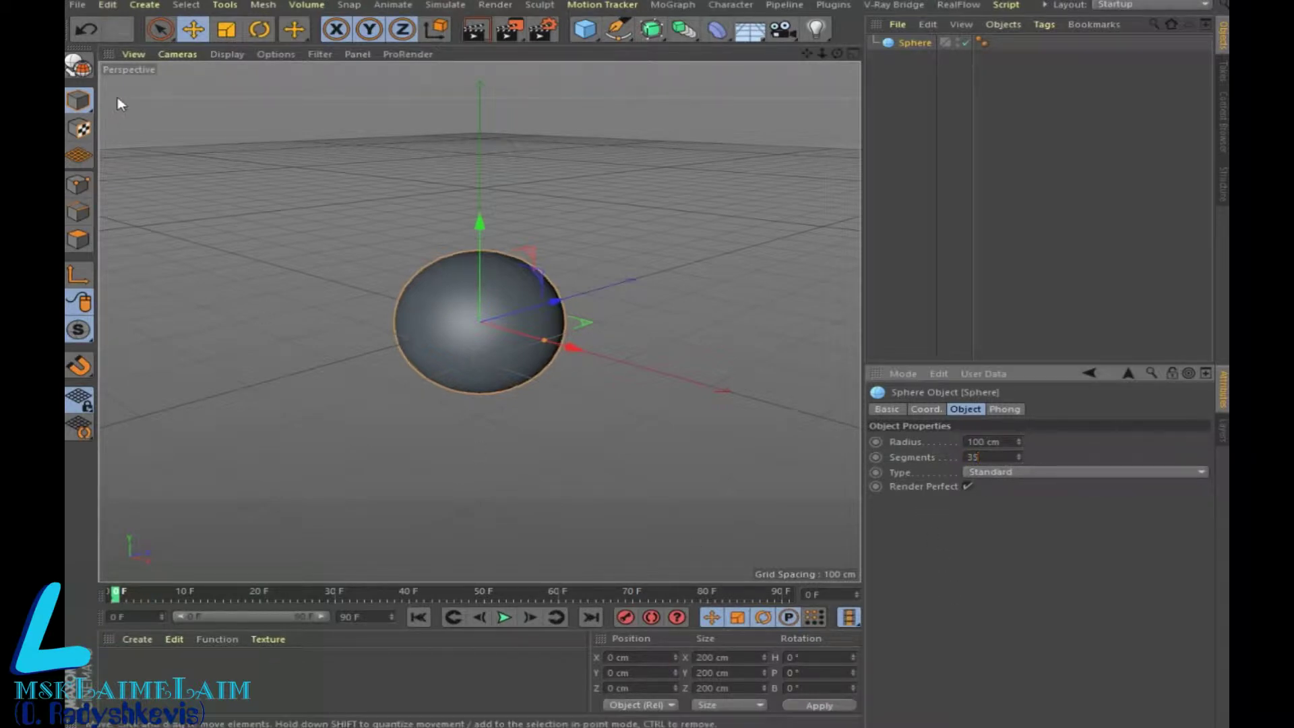
Step: Switch the viewport display to Gouraud Shading (Lines) so the sphere's polygon lines show
{"action": "left_click", "coordinate": [226, 55]}
{"action": "left_click", "coordinate": [227, 93]}
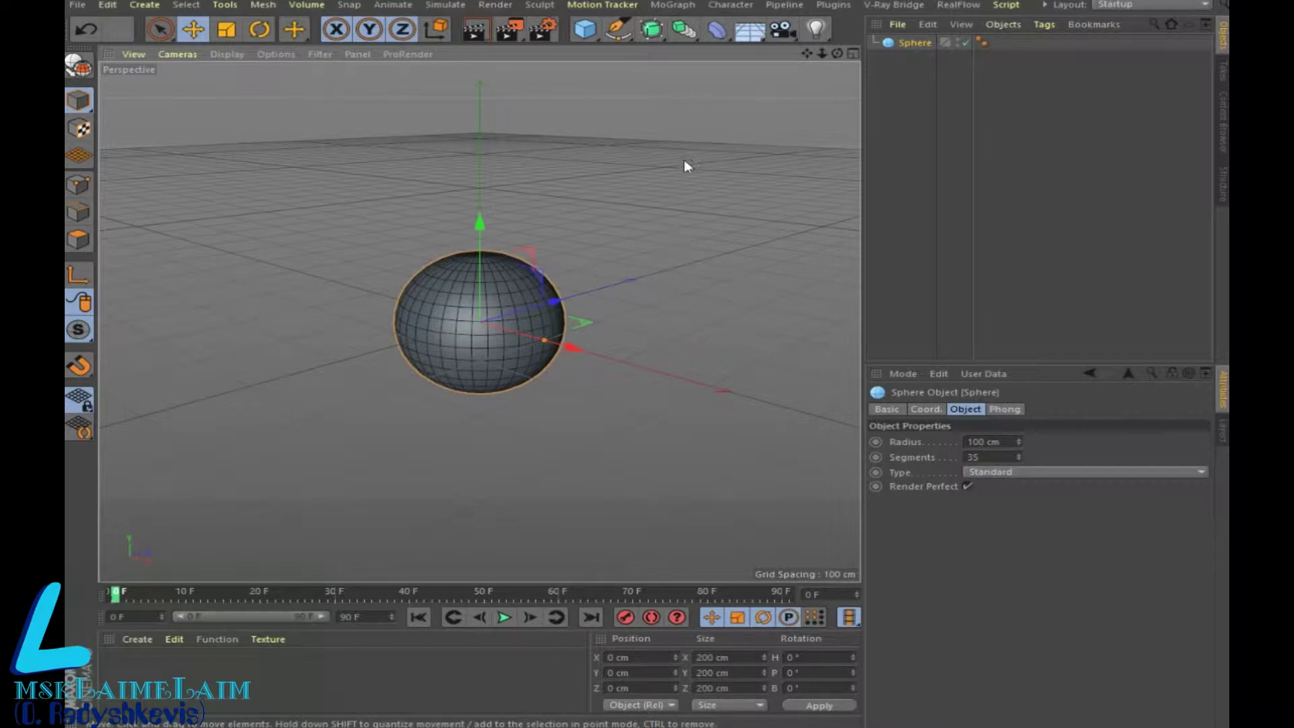
{"action": "left_click", "coordinate": [617, 29]}
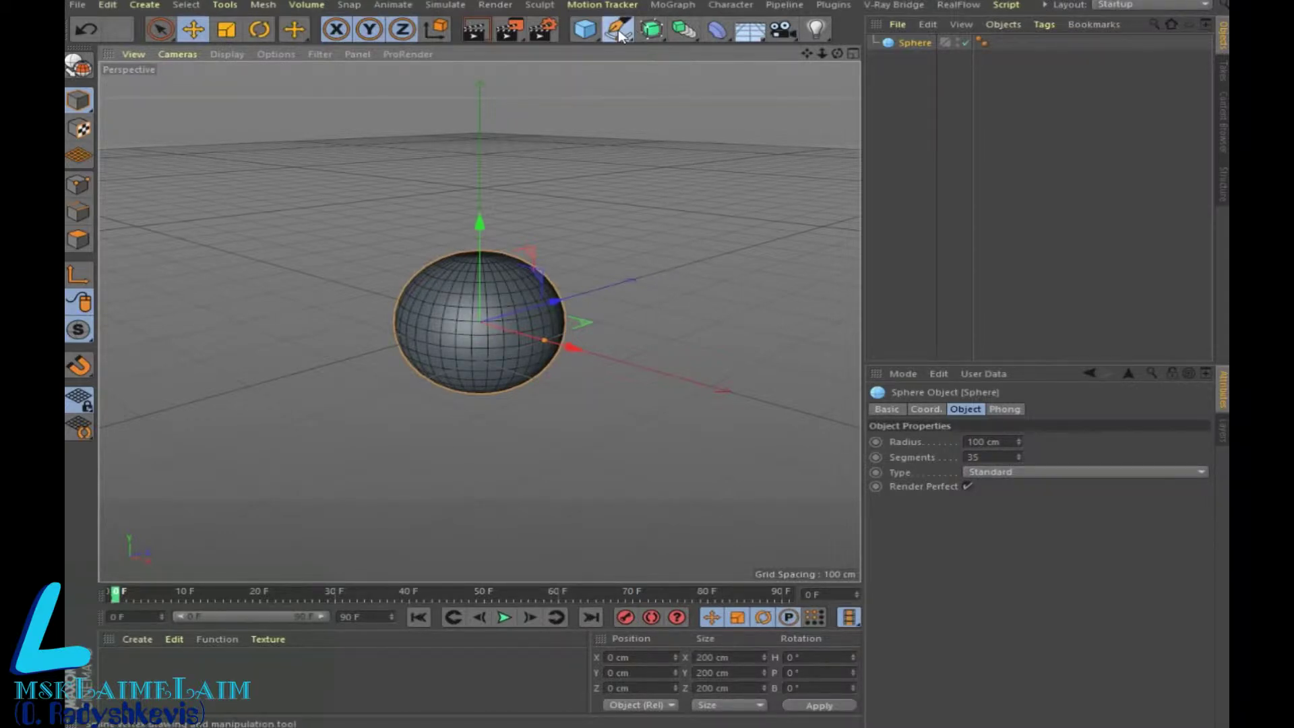
Step: Add a Circle spline on the XZ plane, its radius shrunk to 110 cm around the sphere
{"action": "left_click", "coordinate": [775, 79]}
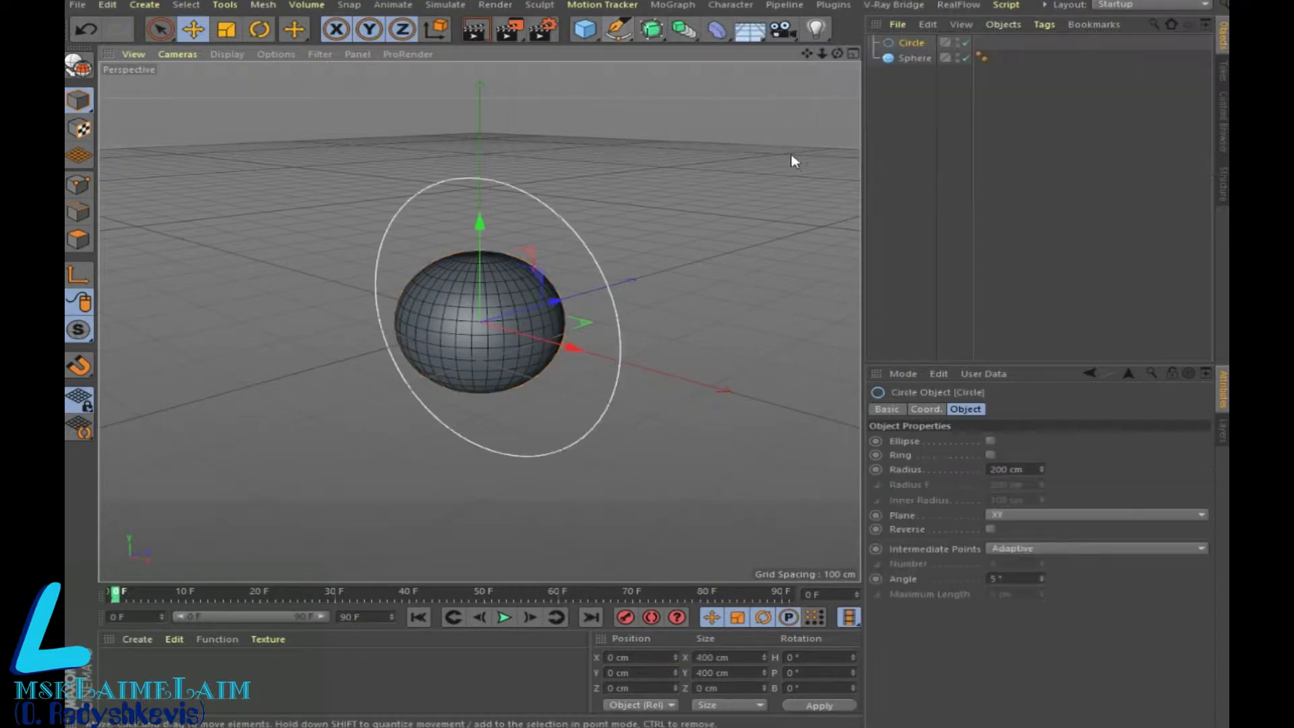
{"action": "left_click", "coordinate": [1018, 516]}
{"action": "left_click", "coordinate": [1016, 562]}
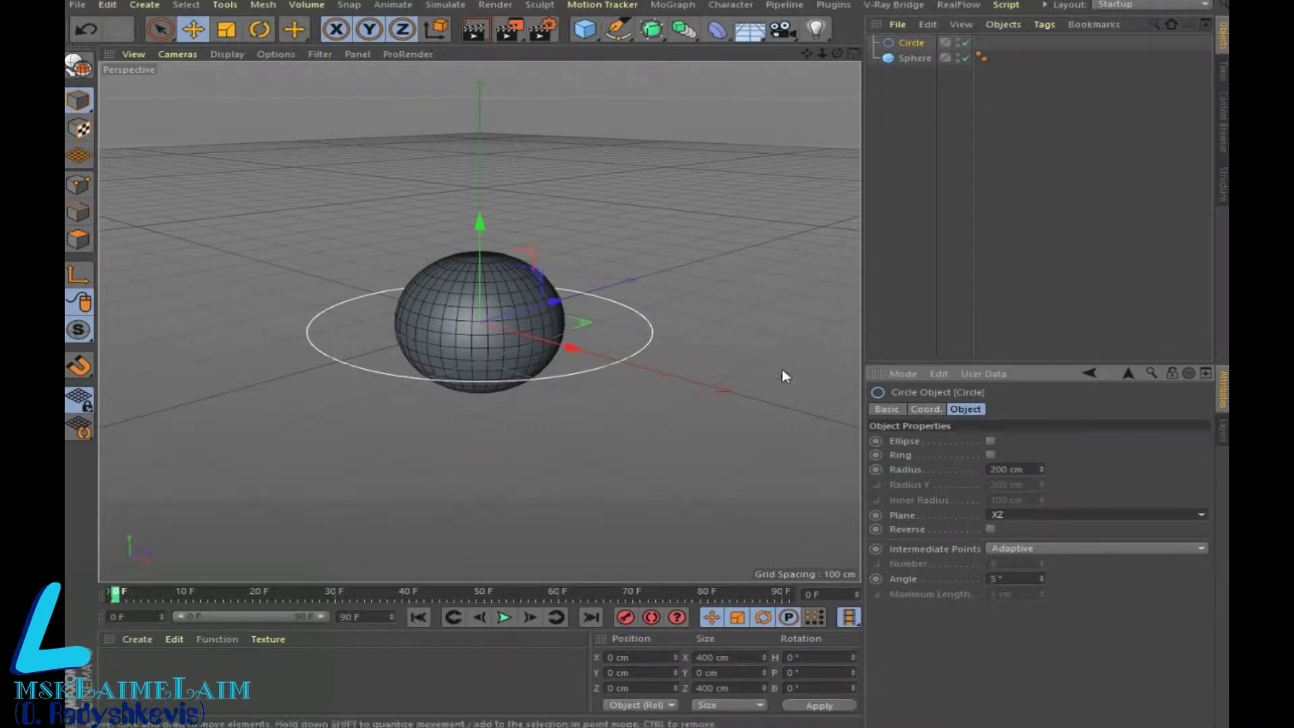
{"action": "mouse_move", "coordinate": [1041, 469]}
{"action": "left_mouse_down"}
{"action": "mouse_move", "coordinate": [1040, 512]}
{"action": "mouse_move", "coordinate": [1041, 485]}
{"action": "left_mouse_up"}
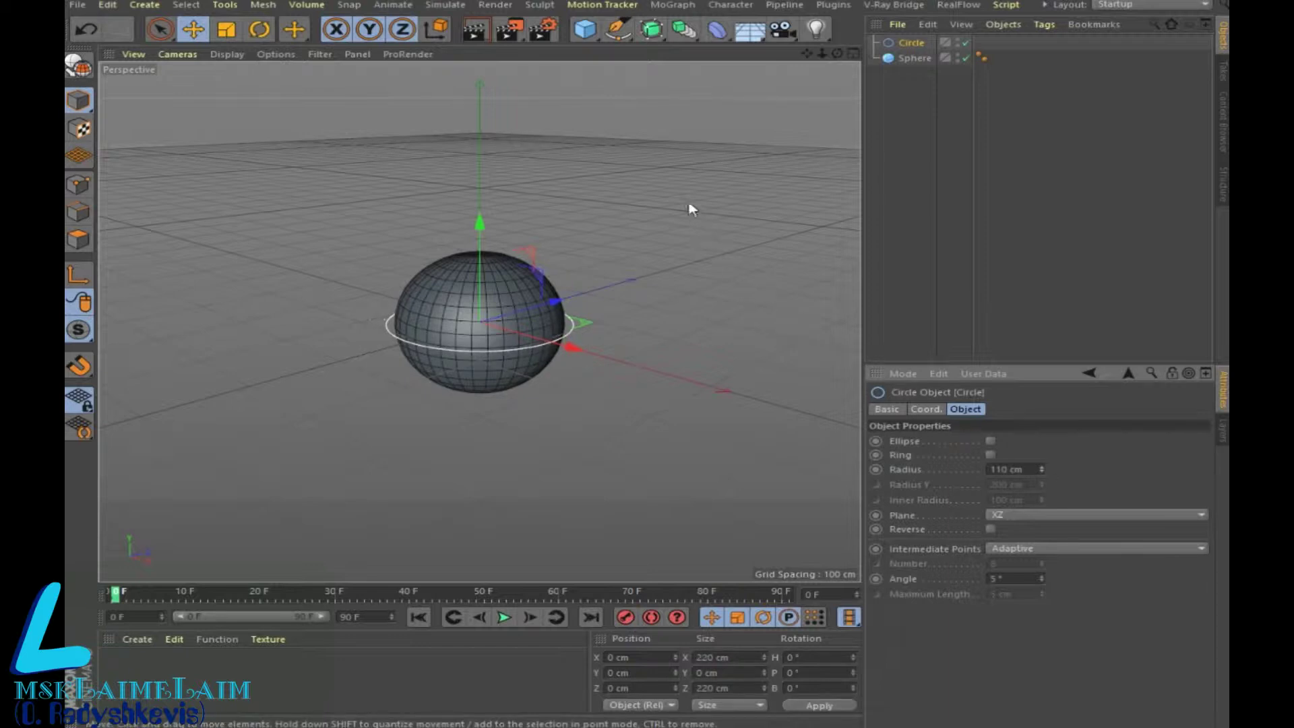
Step: Add a Floor lowered to -329.625 cm on Y, then show the Content Browser
{"action": "left_click", "coordinate": [749, 29]}
{"action": "left_click_drag", "start_coordinate": [483, 227], "coordinate": [479, 428]}
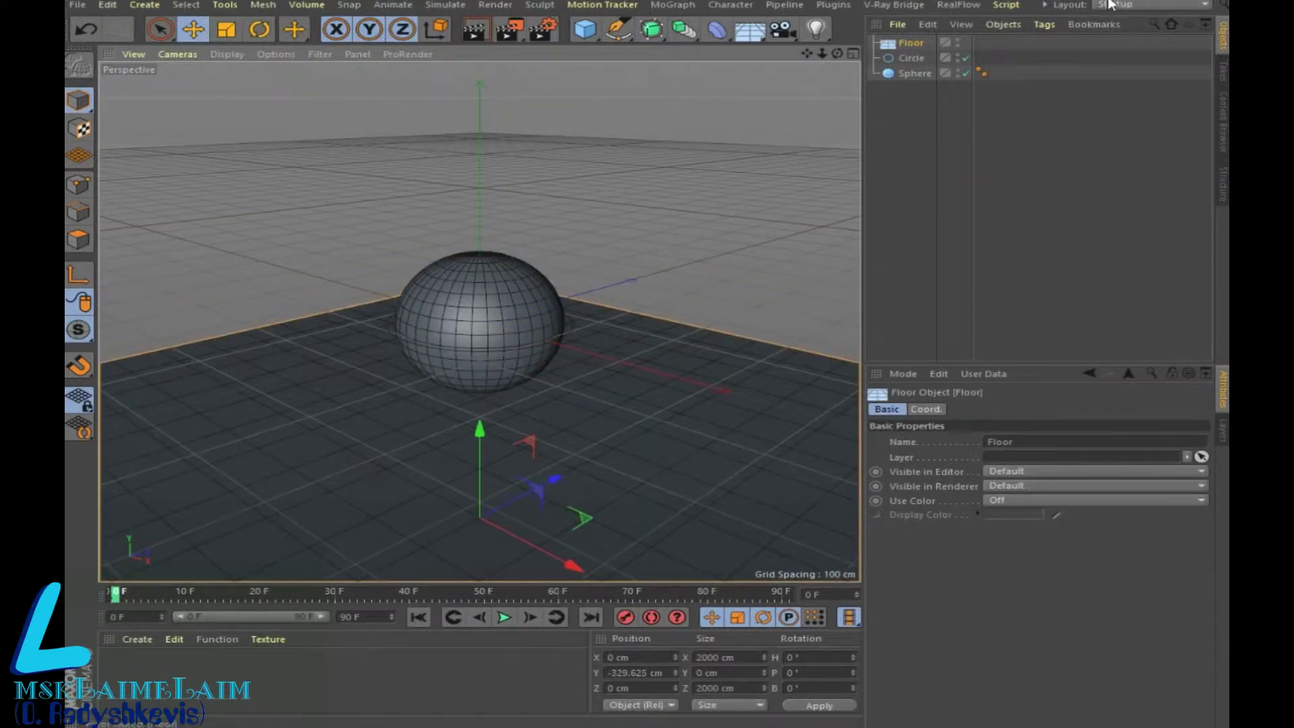
{"action": "left_click", "coordinate": [1224, 128]}
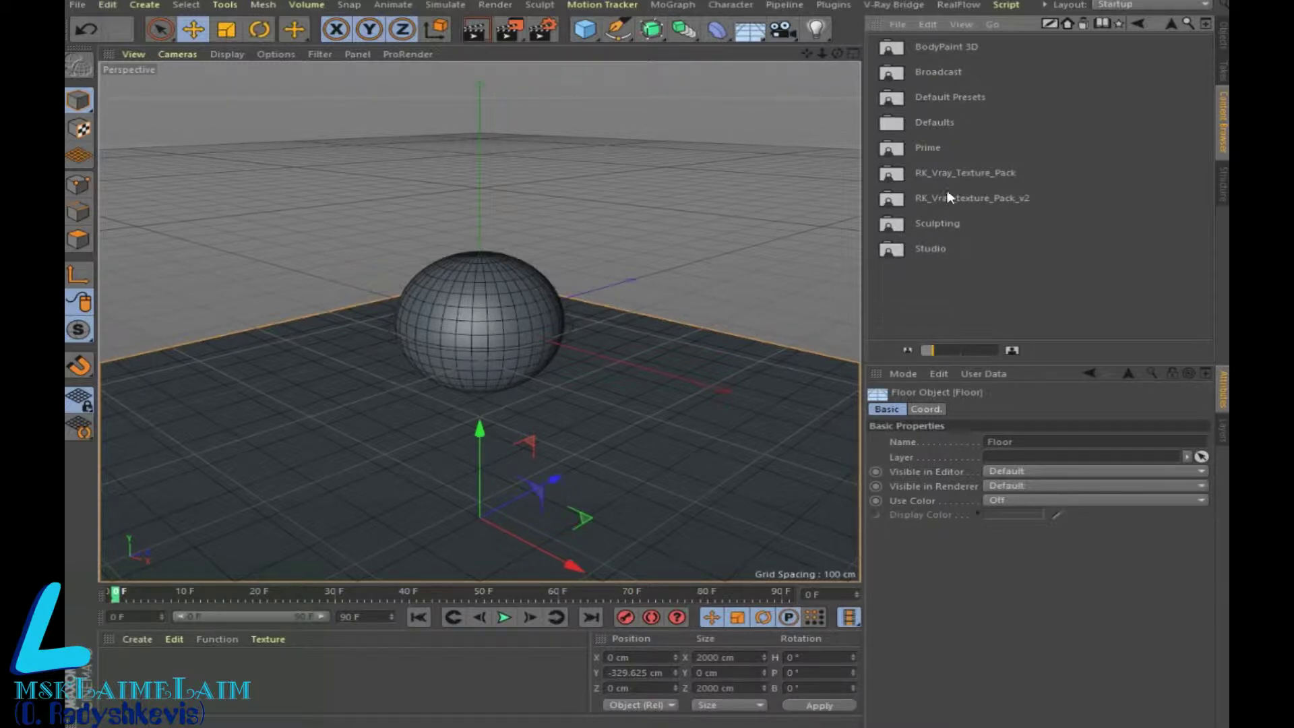
Step: Load Silver - Macro Scratches and Gold - Macro Scratches from Prime > Materials > Metal
{"action": "double_click", "coordinate": [931, 251]}
{"action": "double_click", "coordinate": [935, 101]}
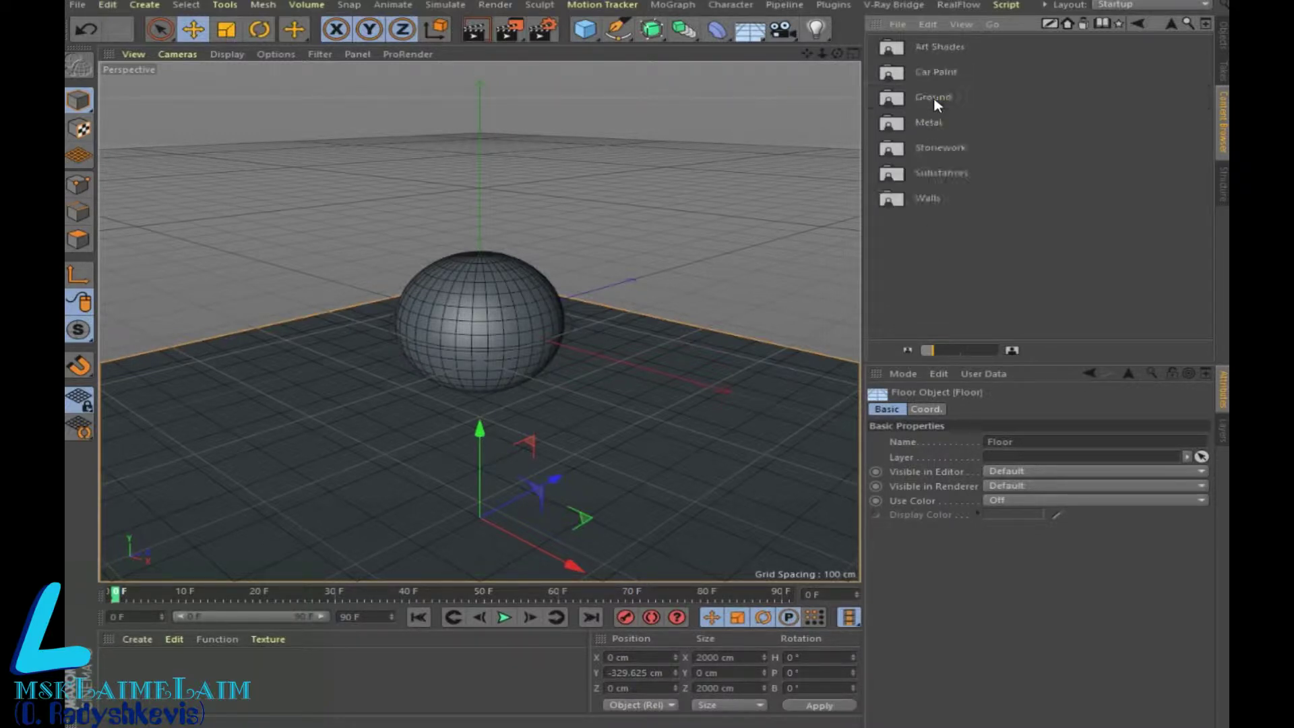
{"action": "double_click", "coordinate": [931, 123]}
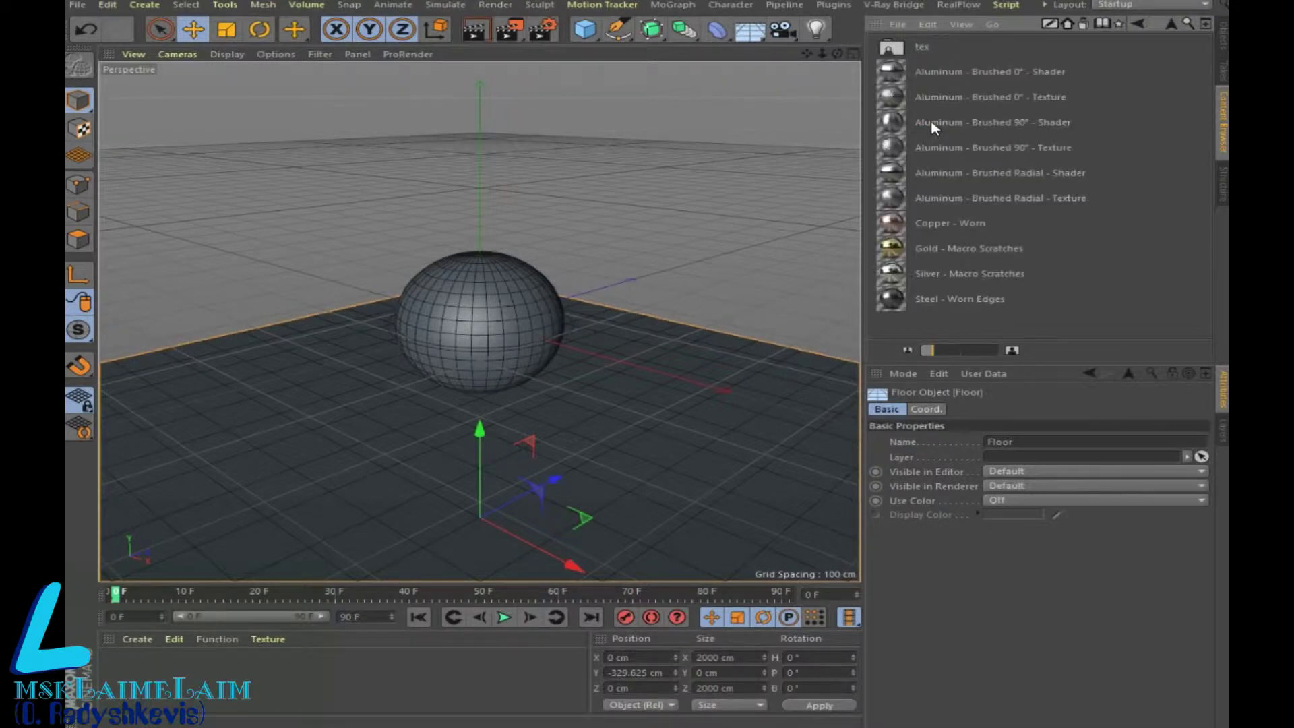
{"action": "mouse_move", "coordinate": [949, 280]}
{"action": "left_mouse_down"}
{"action": "mouse_move", "coordinate": [479, 694]}
{"action": "mouse_move", "coordinate": [488, 680]}
{"action": "left_mouse_up"}
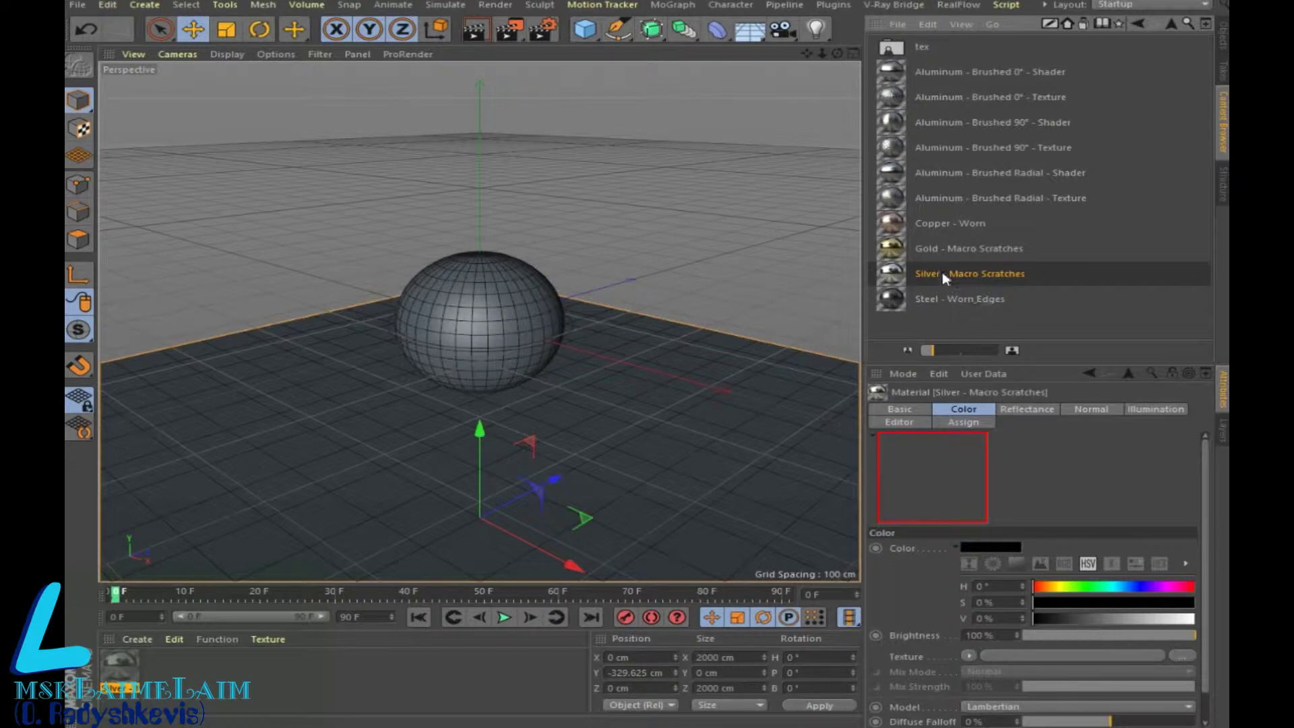
{"action": "left_click_drag", "start_coordinate": [948, 249], "coordinate": [464, 659]}
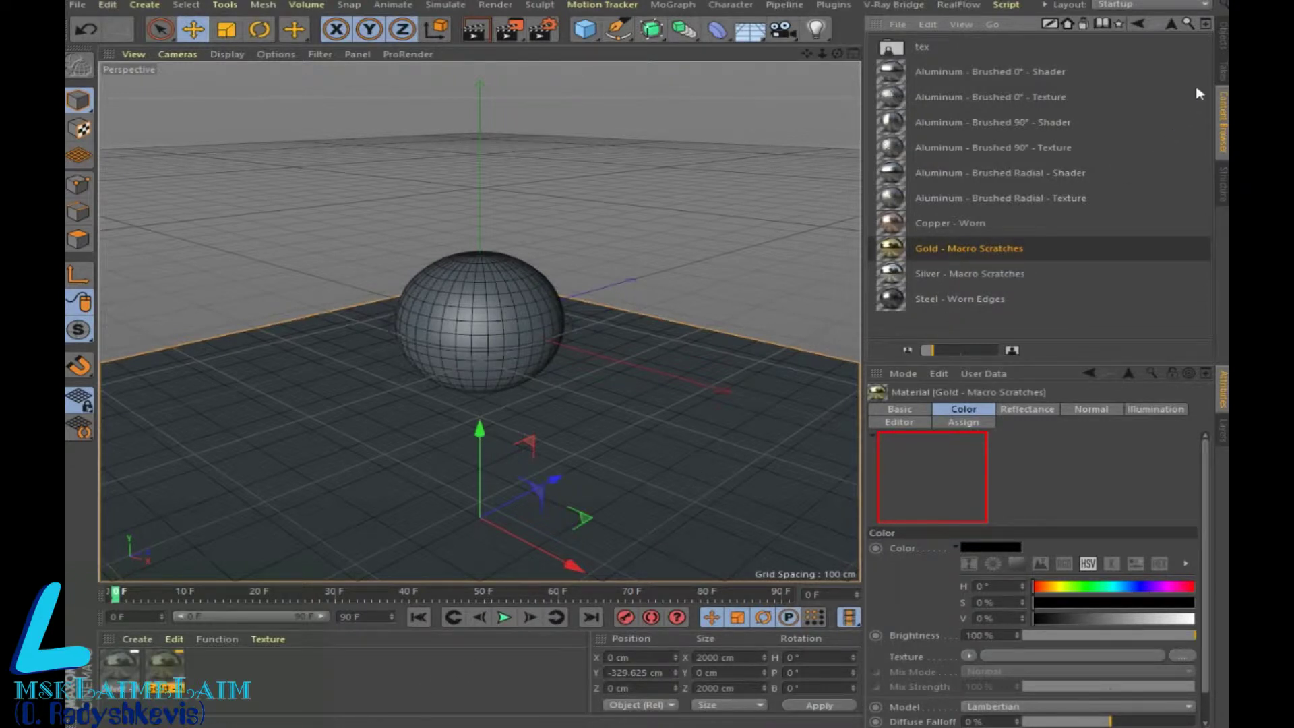
Step: Add the Car Paint - Silver - Flakes and Car Paint - Blue - Flakes materials
{"action": "left_click", "coordinate": [1138, 24]}
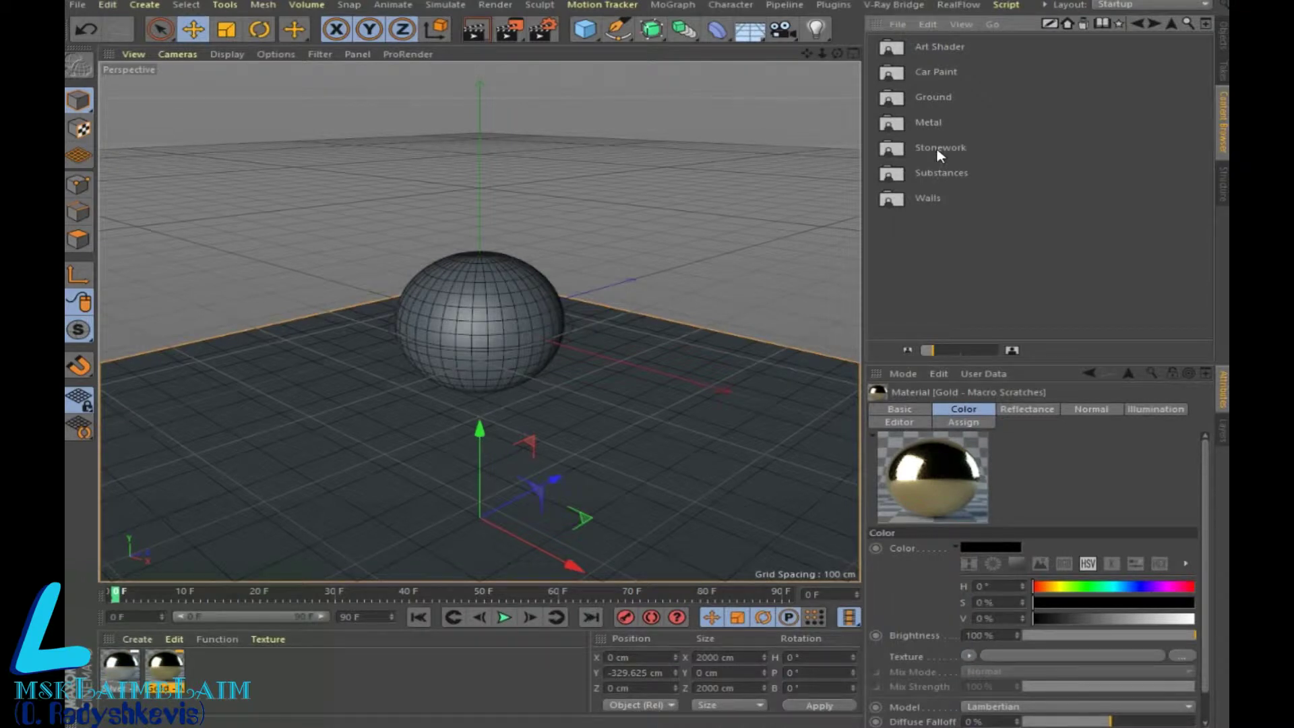
{"action": "left_click", "coordinate": [944, 80]}
{"action": "double_click", "coordinate": [945, 81]}
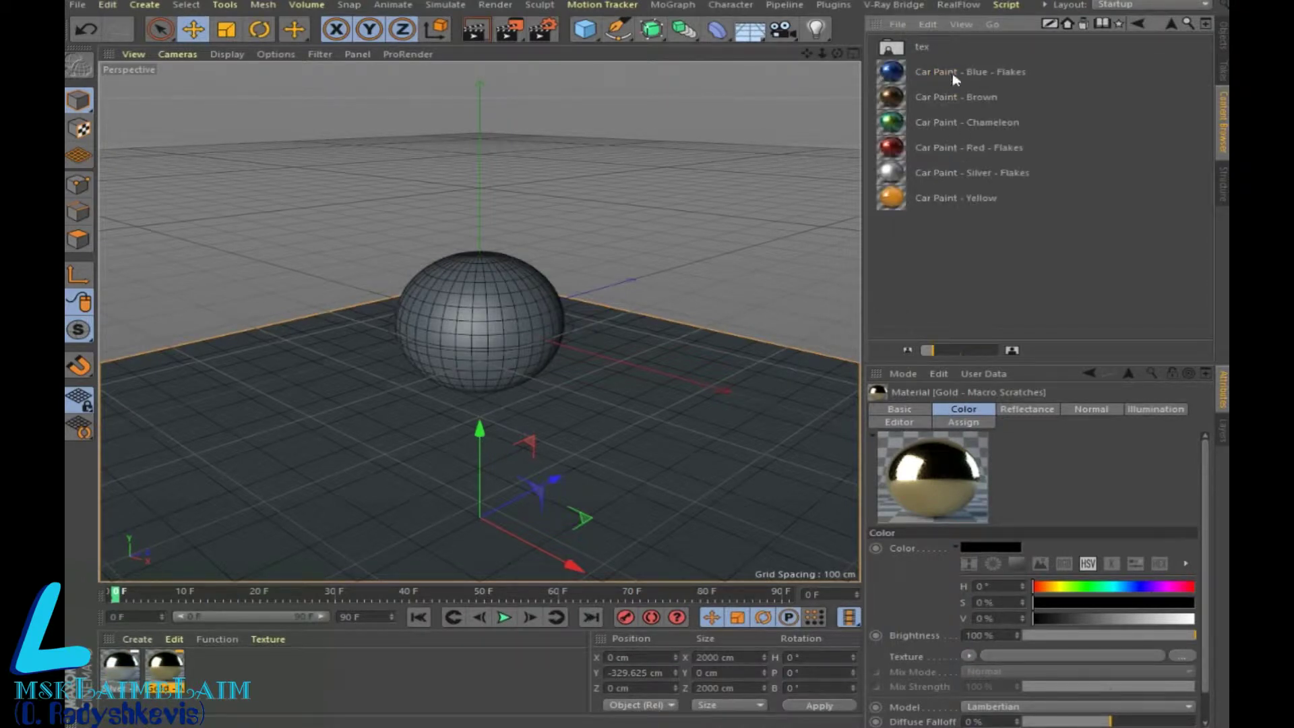
{"action": "double_click", "coordinate": [931, 169]}
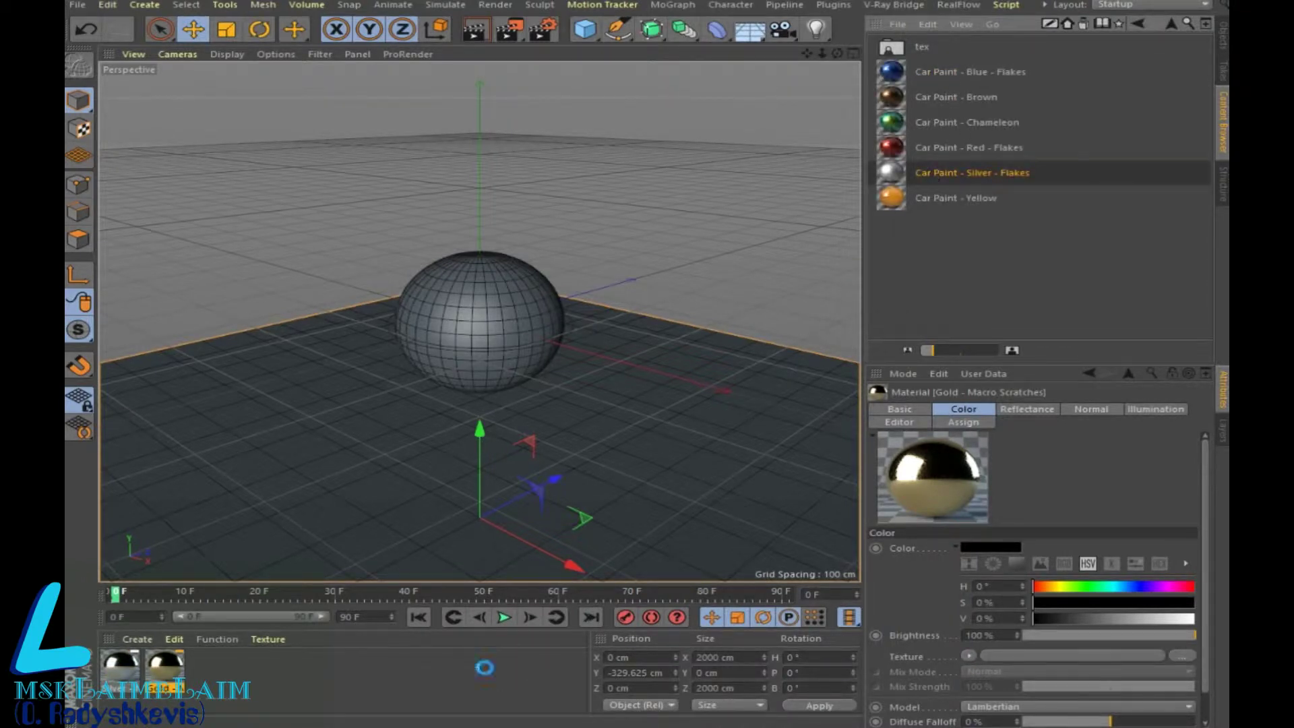
{"action": "double_click", "coordinate": [948, 73]}
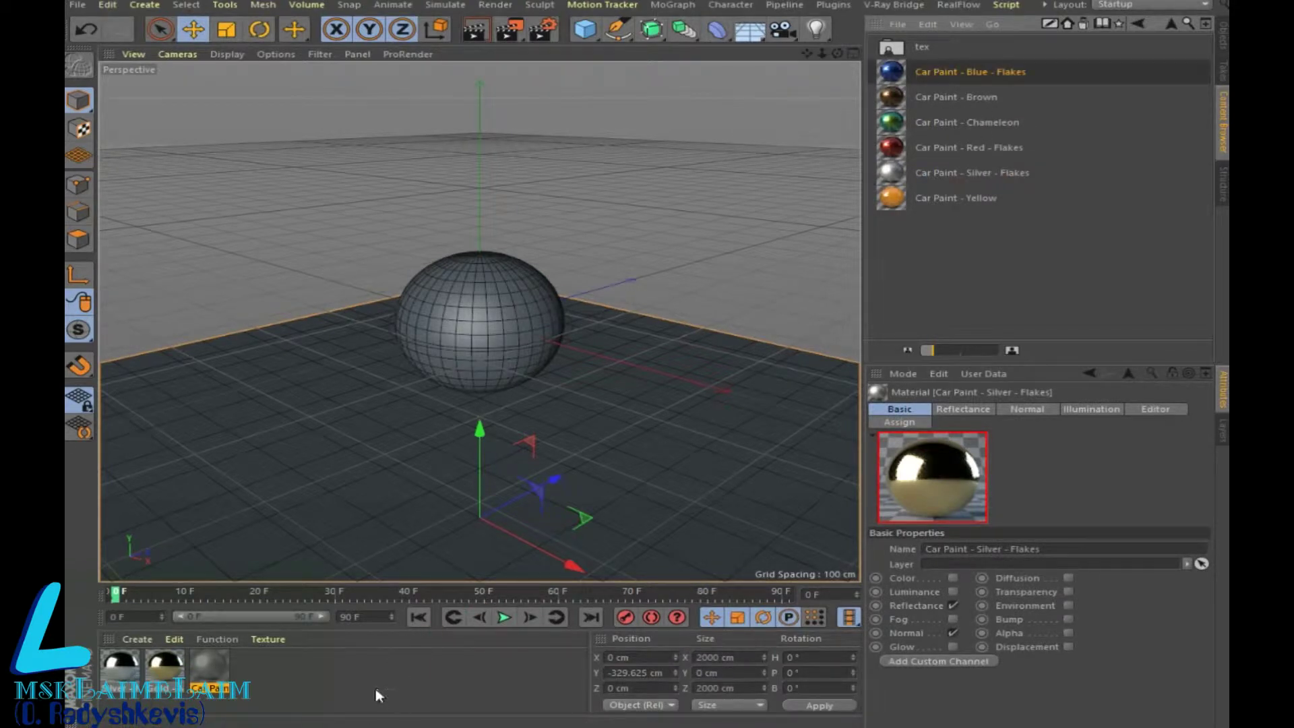
Step: Browse back to the library root, open Presets > Defaults, and return to the Objects list
{"action": "left_click", "coordinate": [1138, 26]}
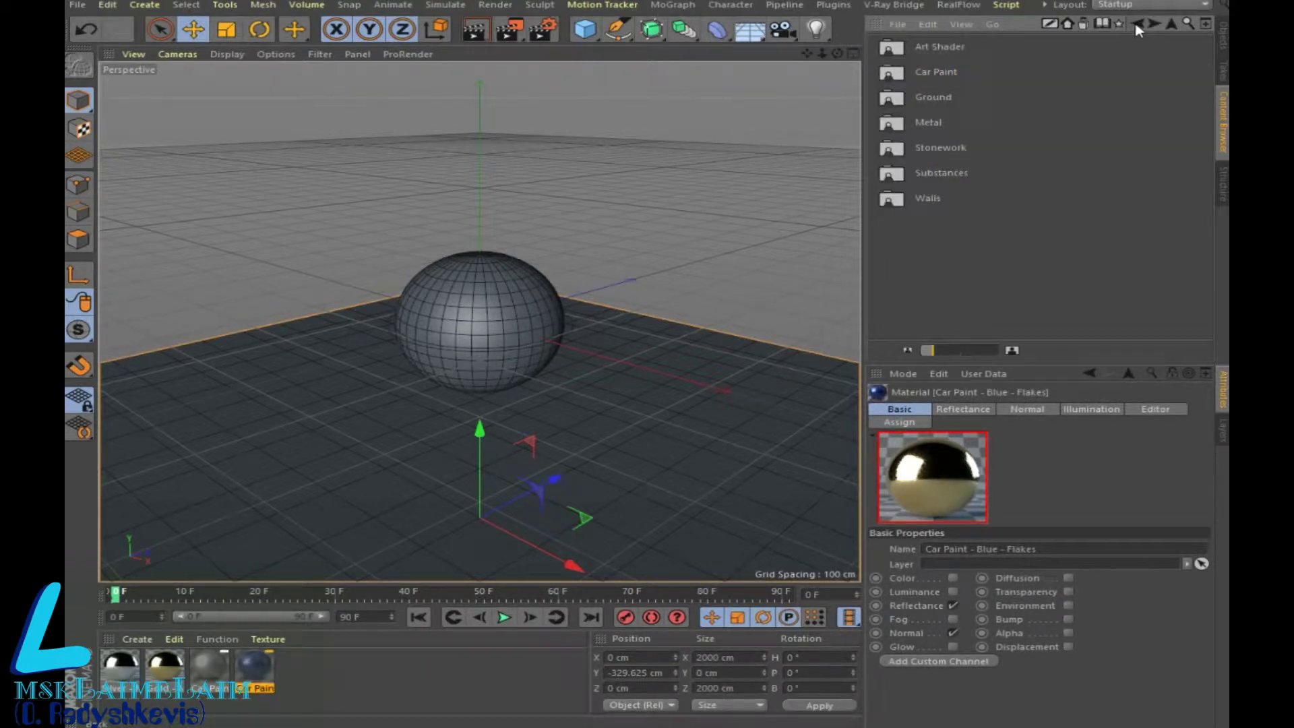
{"action": "left_click", "coordinate": [1137, 26]}
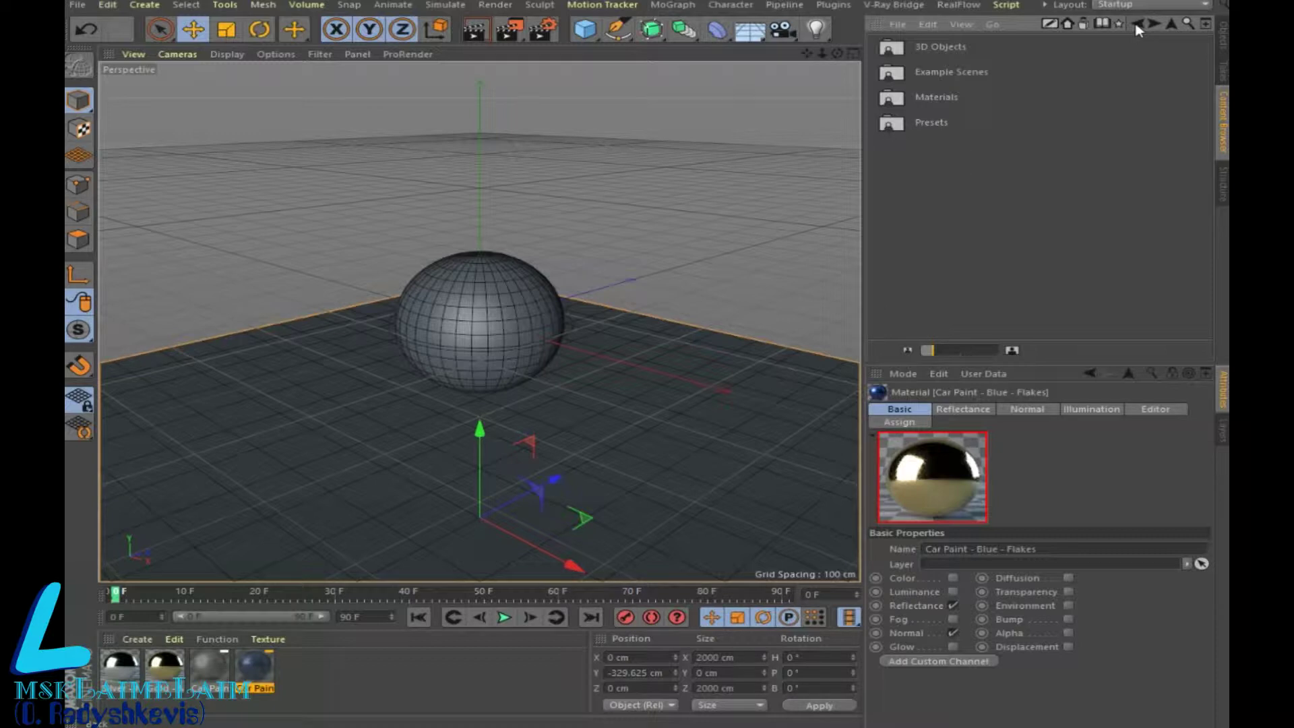
{"action": "left_click", "coordinate": [1137, 27]}
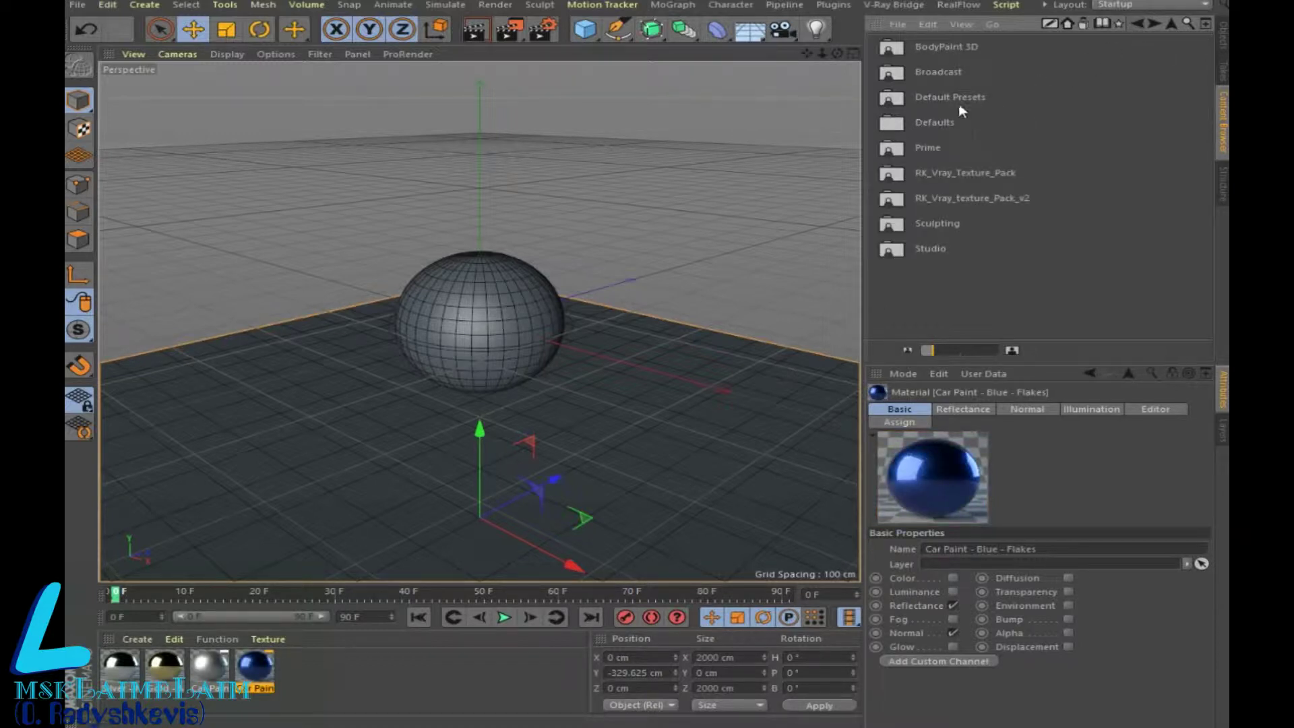
{"action": "left_click", "coordinate": [1137, 26]}
{"action": "double_click", "coordinate": [936, 148]}
{"action": "double_click", "coordinate": [944, 132]}
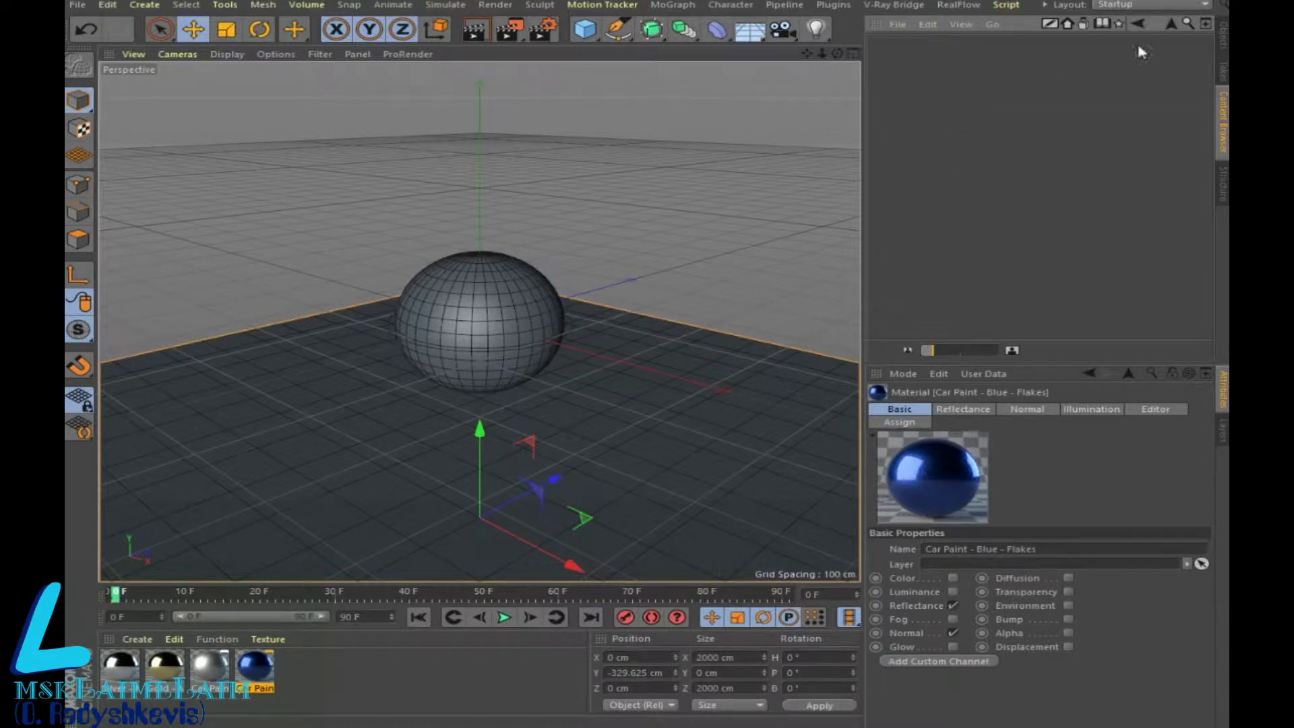
{"action": "left_click", "coordinate": [1223, 39]}
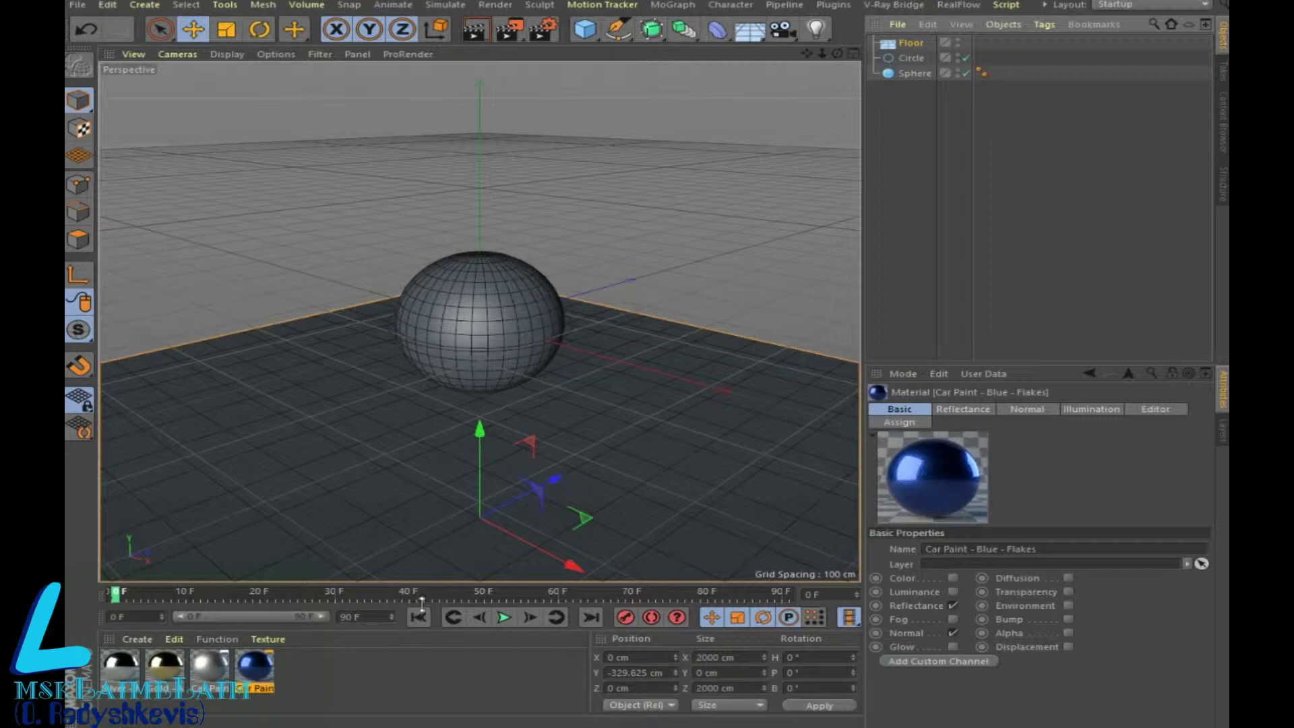
Step: Create a new material Mat with colour off and cyan transparency at refraction 1.66
{"action": "left_click", "coordinate": [122, 638]}
{"action": "mouse_move", "coordinate": [156, 462]}
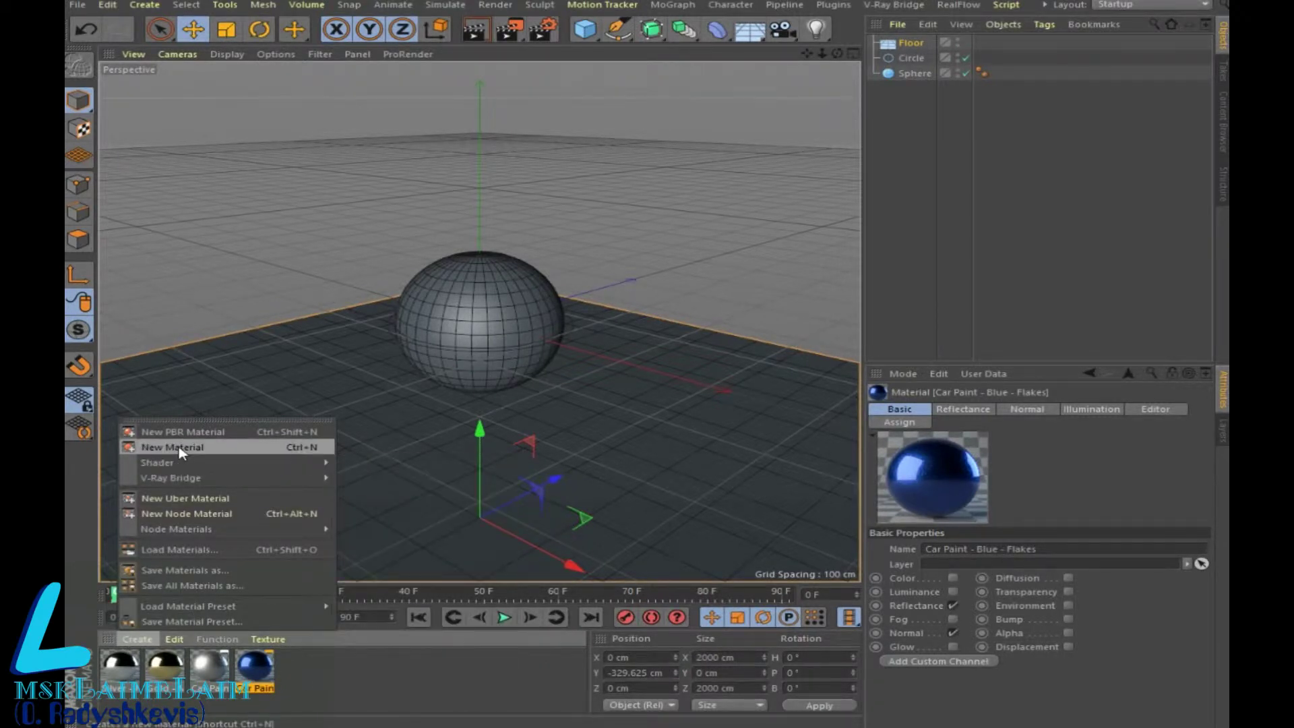
{"action": "left_click", "coordinate": [180, 446]}
{"action": "double_click", "coordinate": [126, 669]}
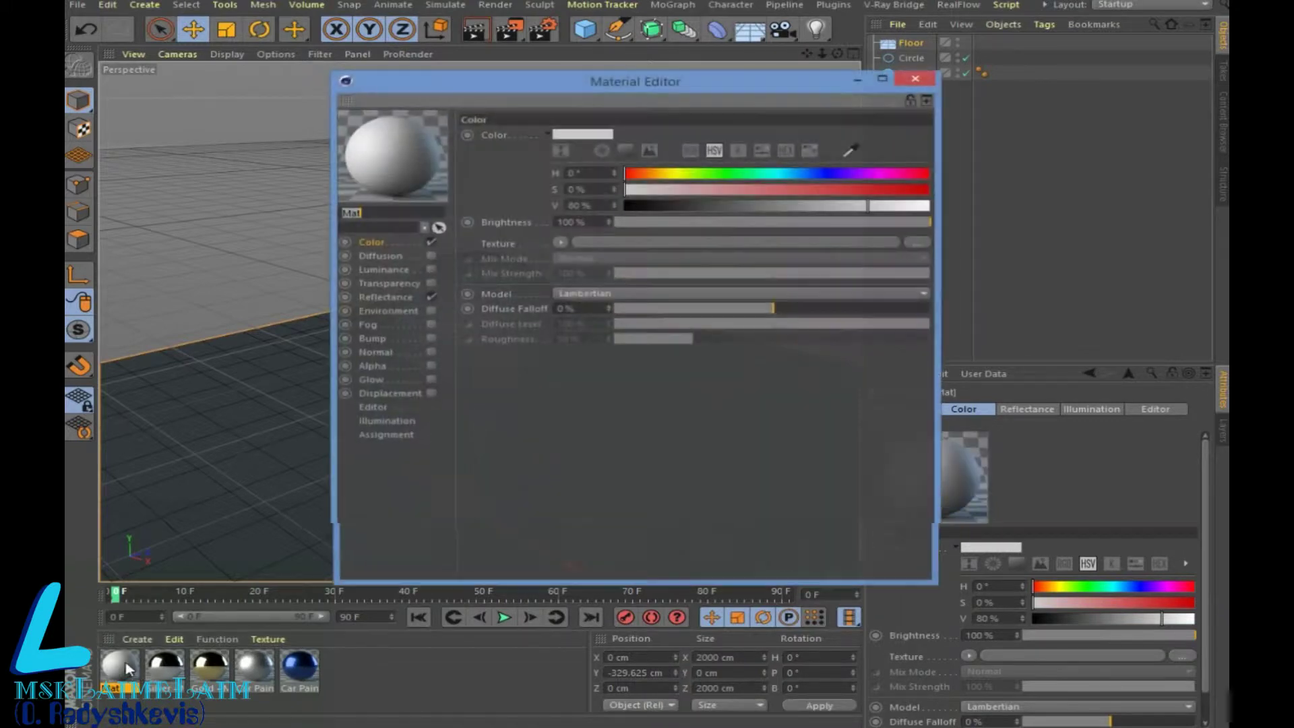
{"action": "left_click", "coordinate": [431, 244]}
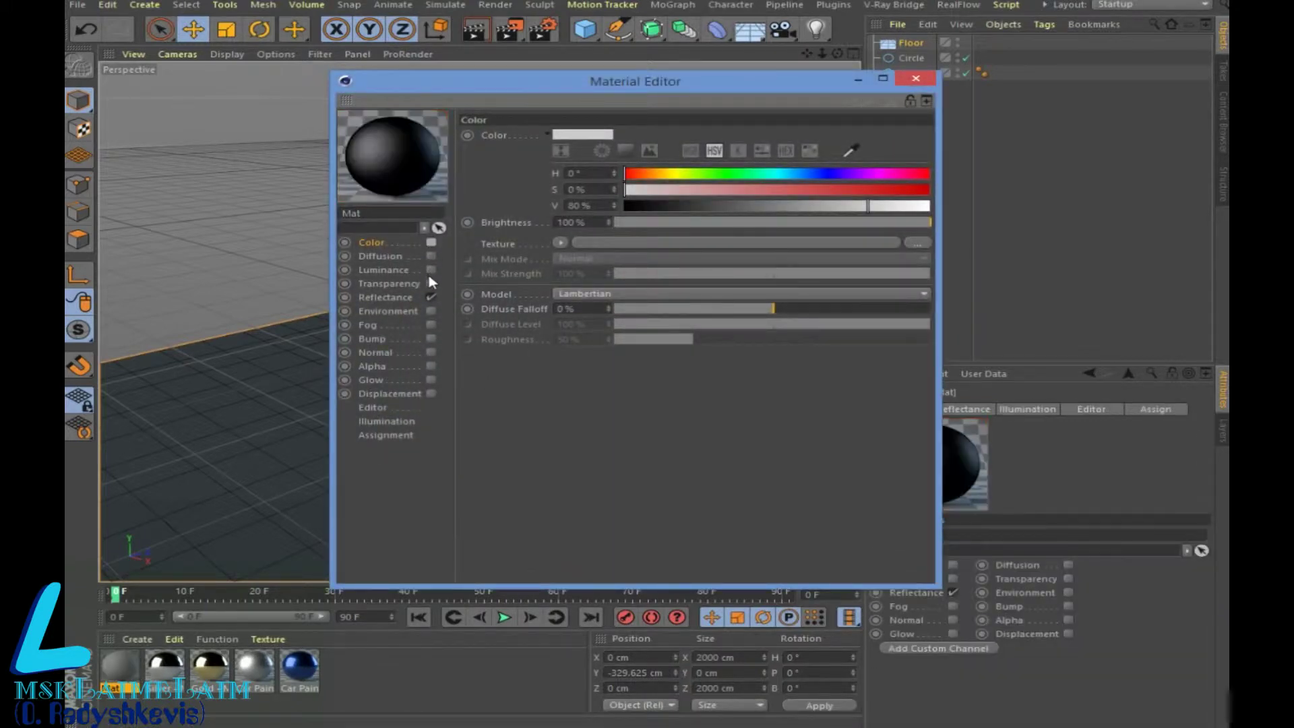
{"action": "left_click", "coordinate": [431, 284]}
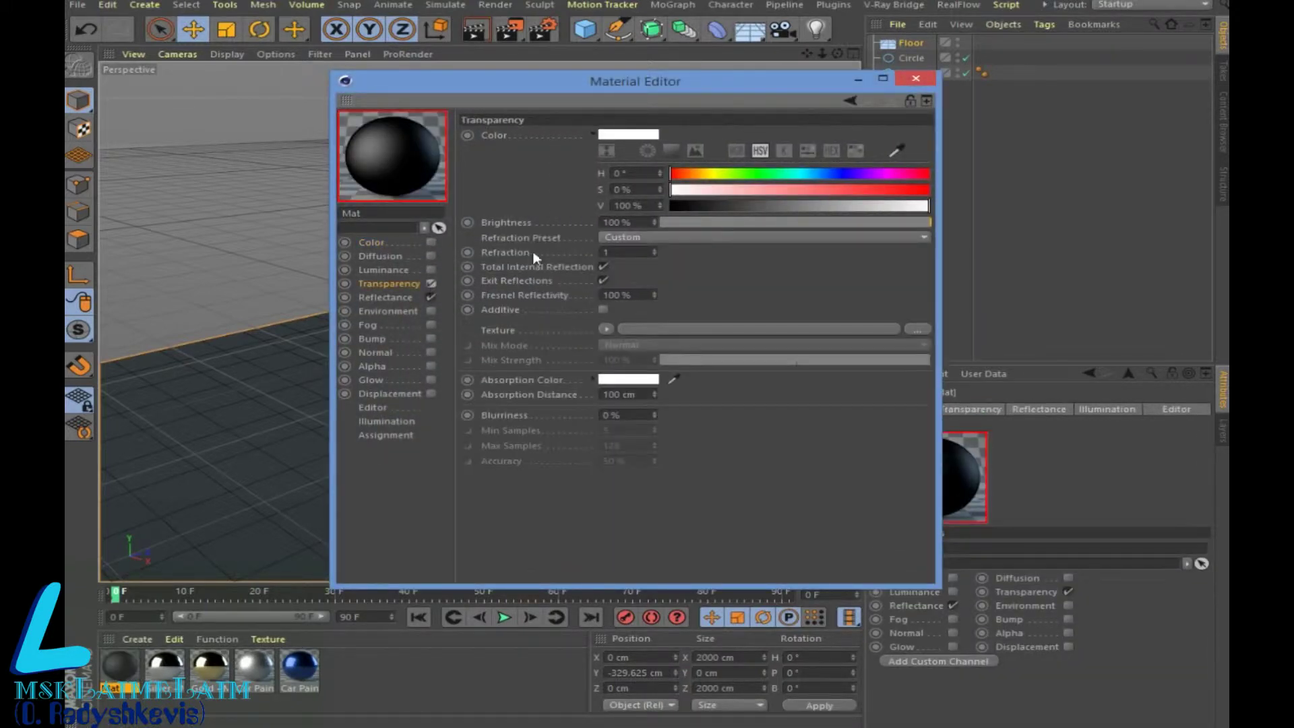
{"action": "left_click", "coordinate": [806, 173]}
{"action": "left_click", "coordinate": [838, 190]}
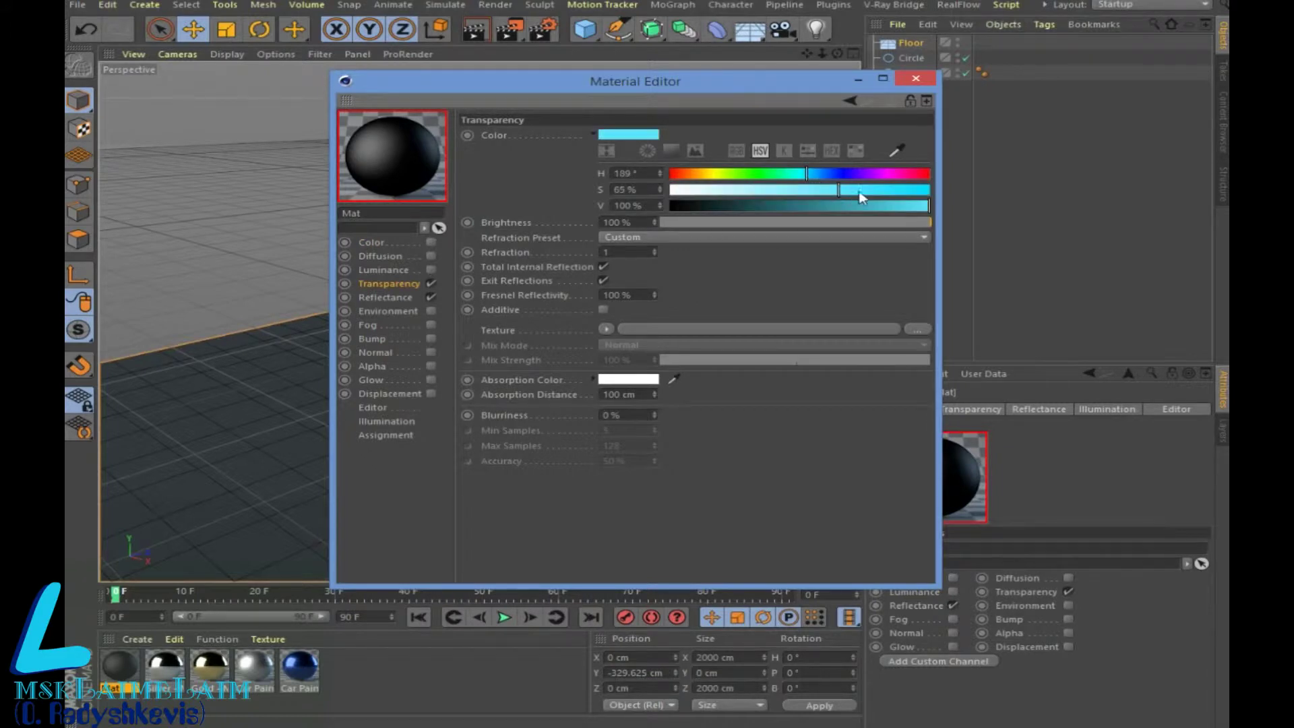
{"action": "left_click", "coordinate": [859, 206]}
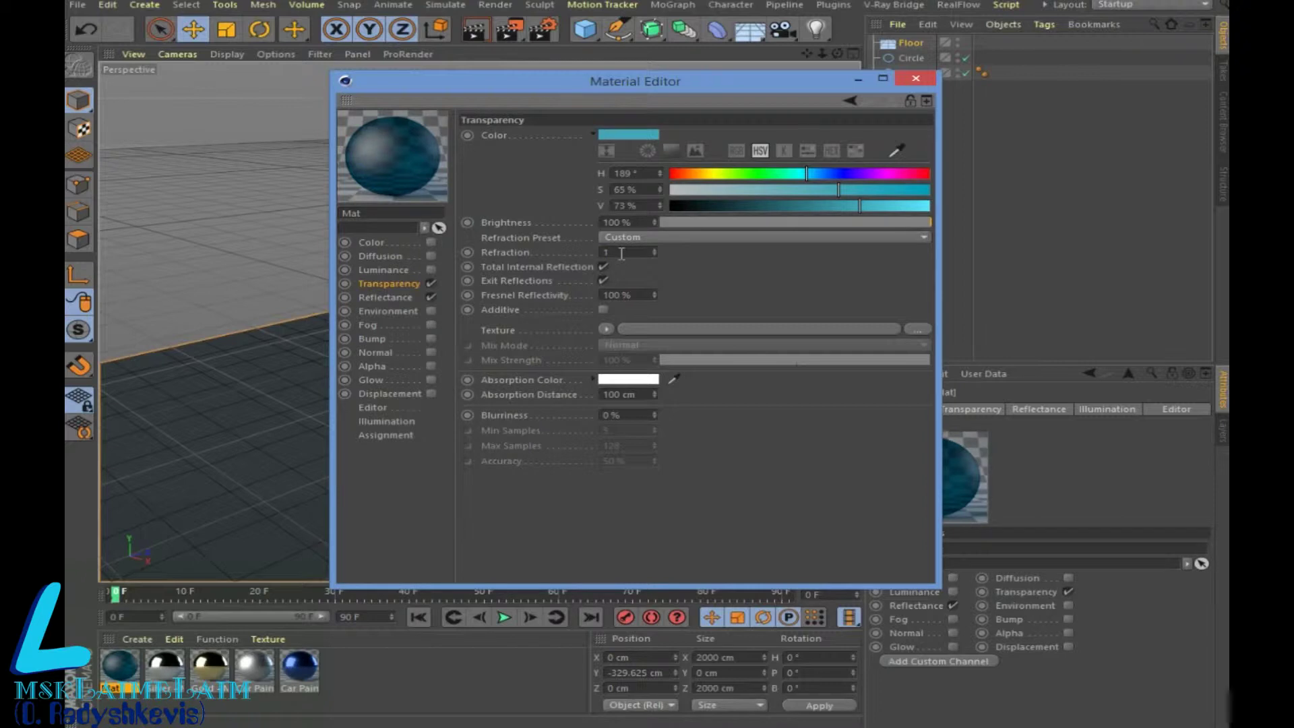
{"action": "type", "text": ",6"}
{"action": "left_click", "coordinate": [772, 282]}
{"action": "type", "text": "1.66"}
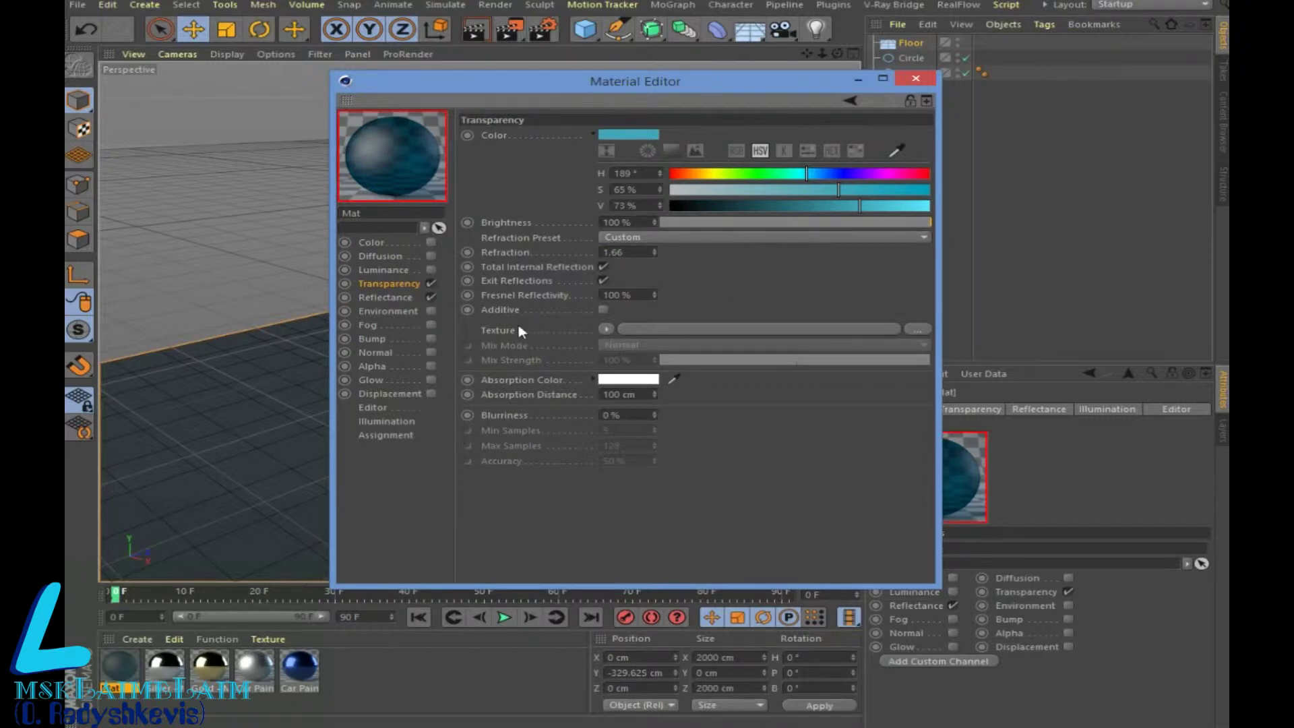
Step: Enable displacement with a Fire Noise shader at Global Scale 3, then close the editor
{"action": "left_click", "coordinate": [431, 394]}
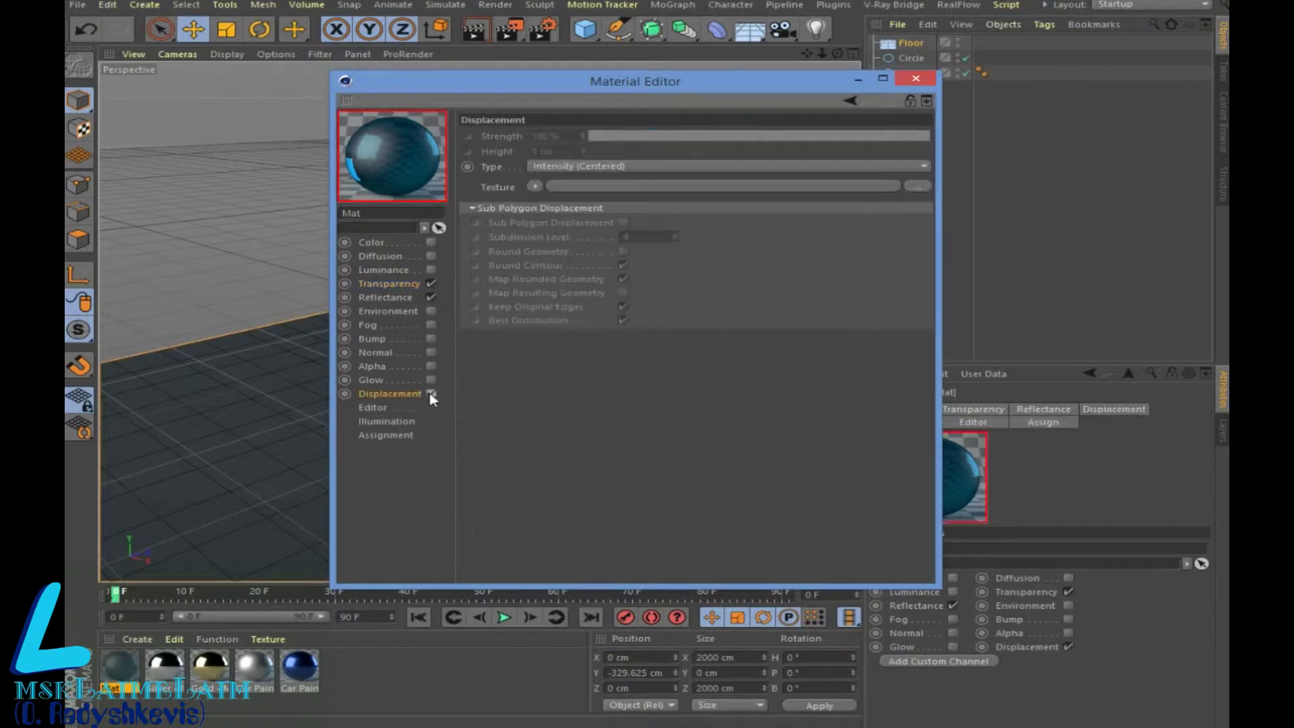
{"action": "left_click", "coordinate": [534, 186]}
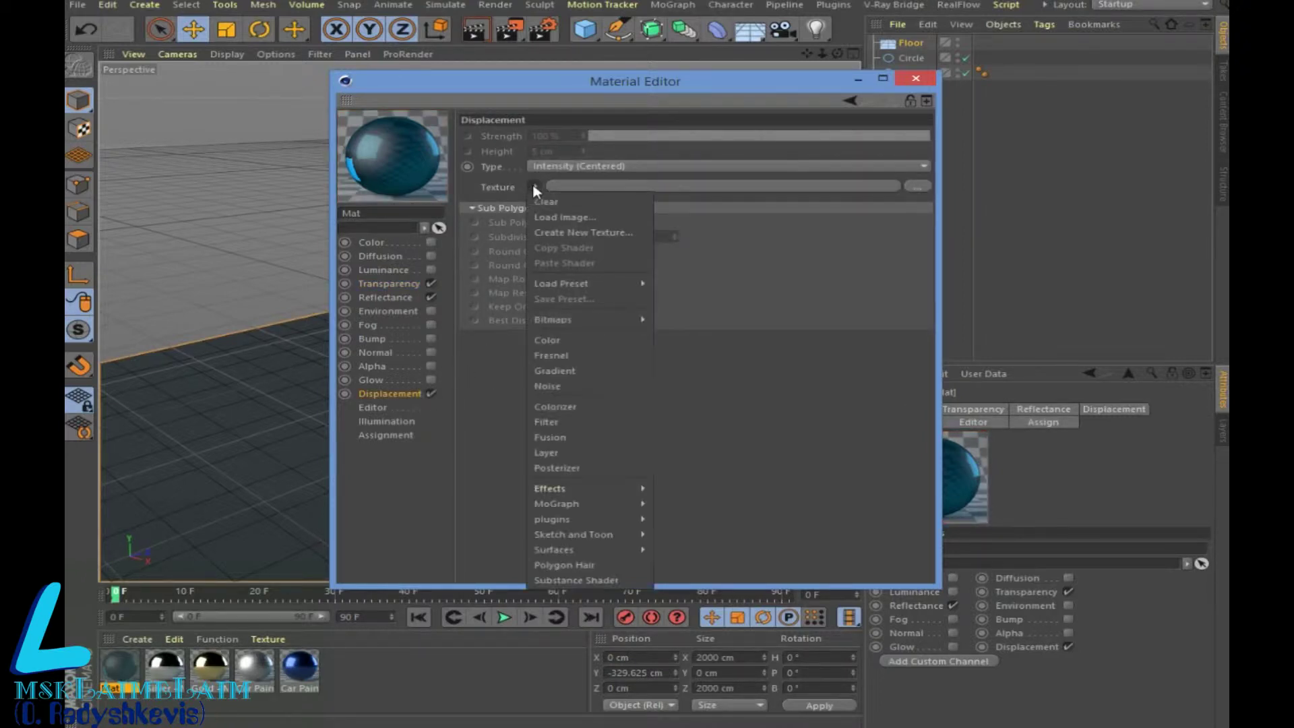
{"action": "left_click", "coordinate": [562, 385]}
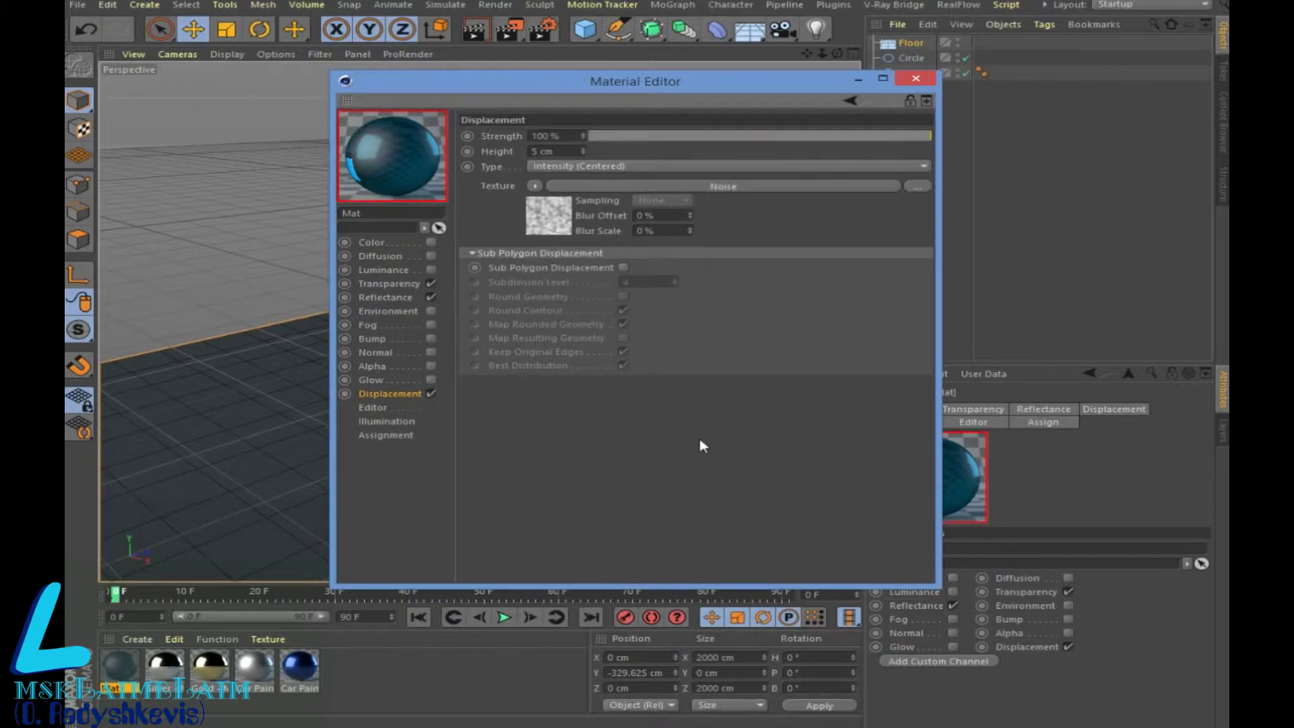
{"action": "left_click", "coordinate": [545, 228]}
{"action": "left_click", "coordinate": [913, 285]}
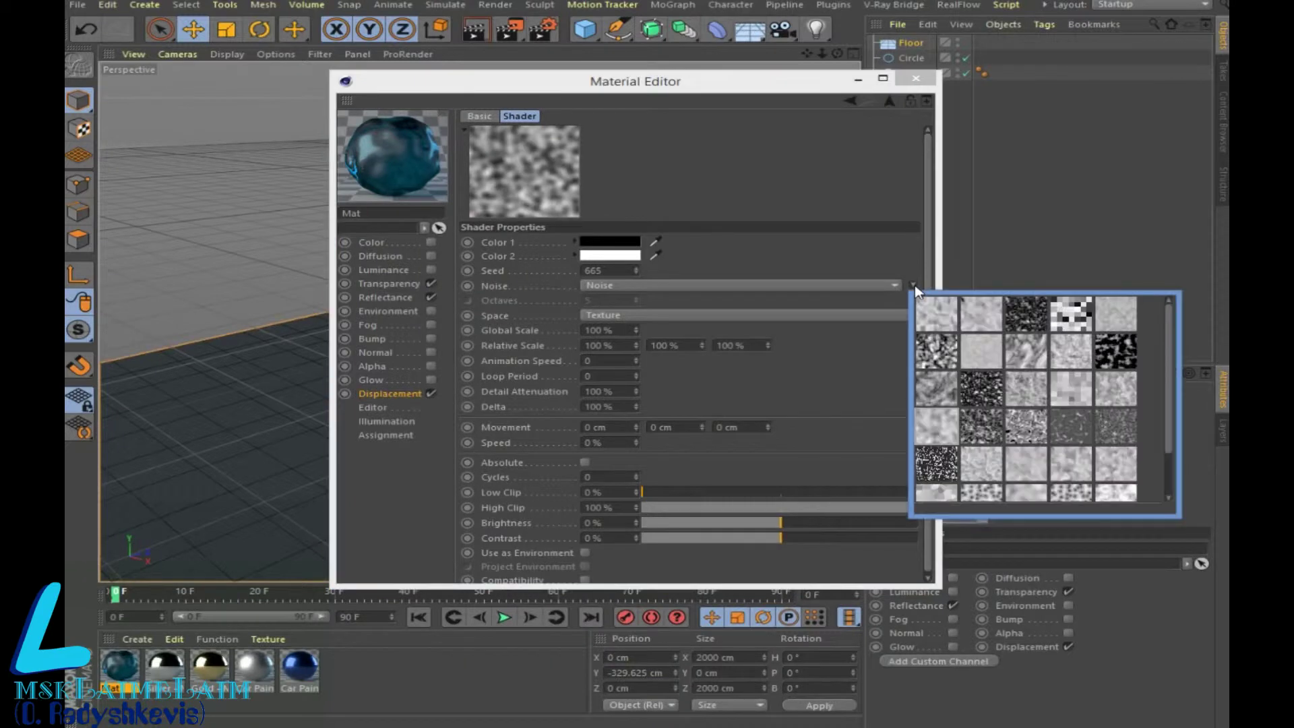
{"action": "left_click", "coordinate": [1087, 349]}
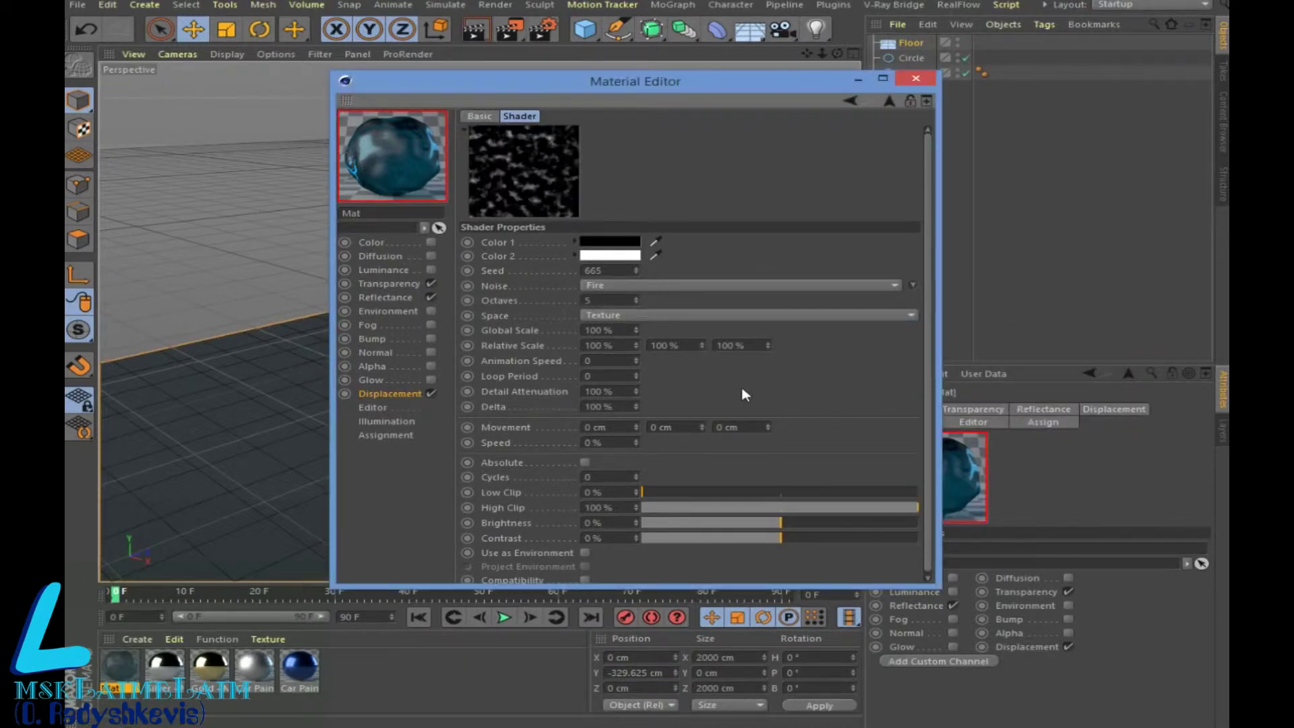
{"action": "left_click", "coordinate": [609, 335]}
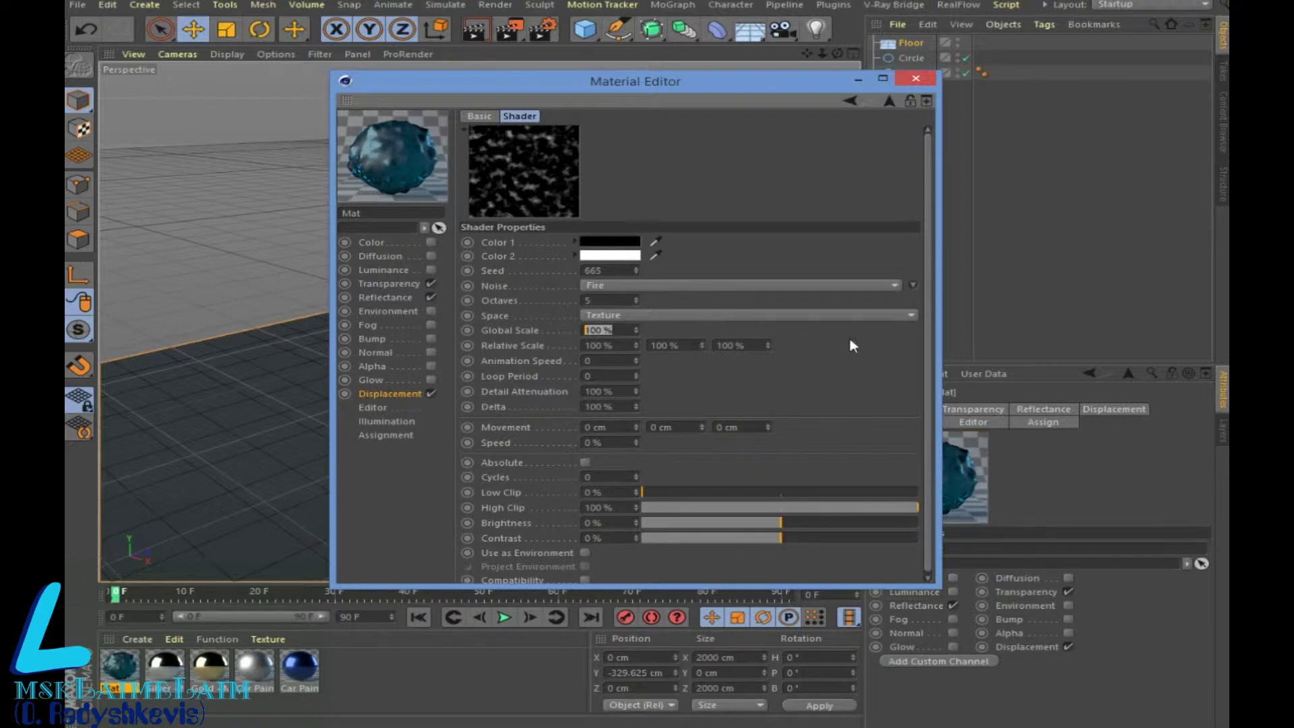
{"action": "type", "text": "300"}
{"action": "left_click", "coordinate": [911, 76]}
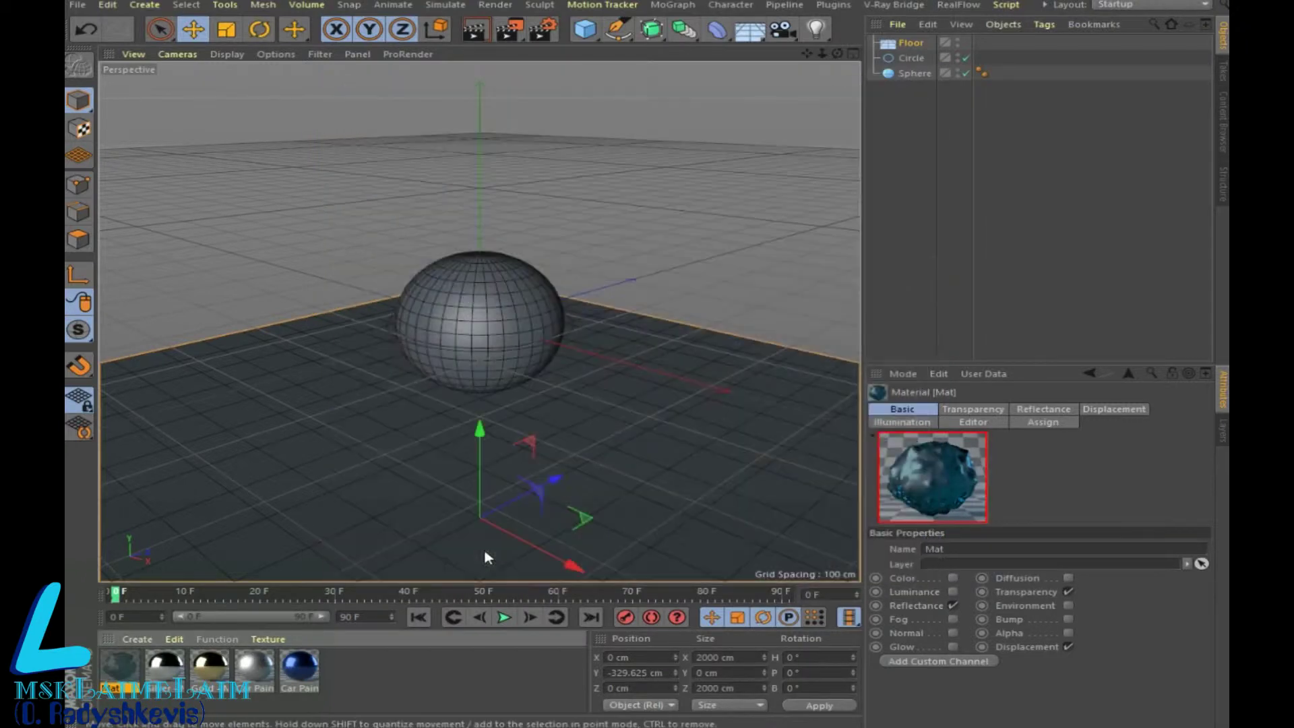
Step: Apply Mat to the Floor and Silver - Macro Scratches to the Sphere, then render the viewport
{"action": "left_click_drag", "start_coordinate": [596, 291], "coordinate": [913, 44]}
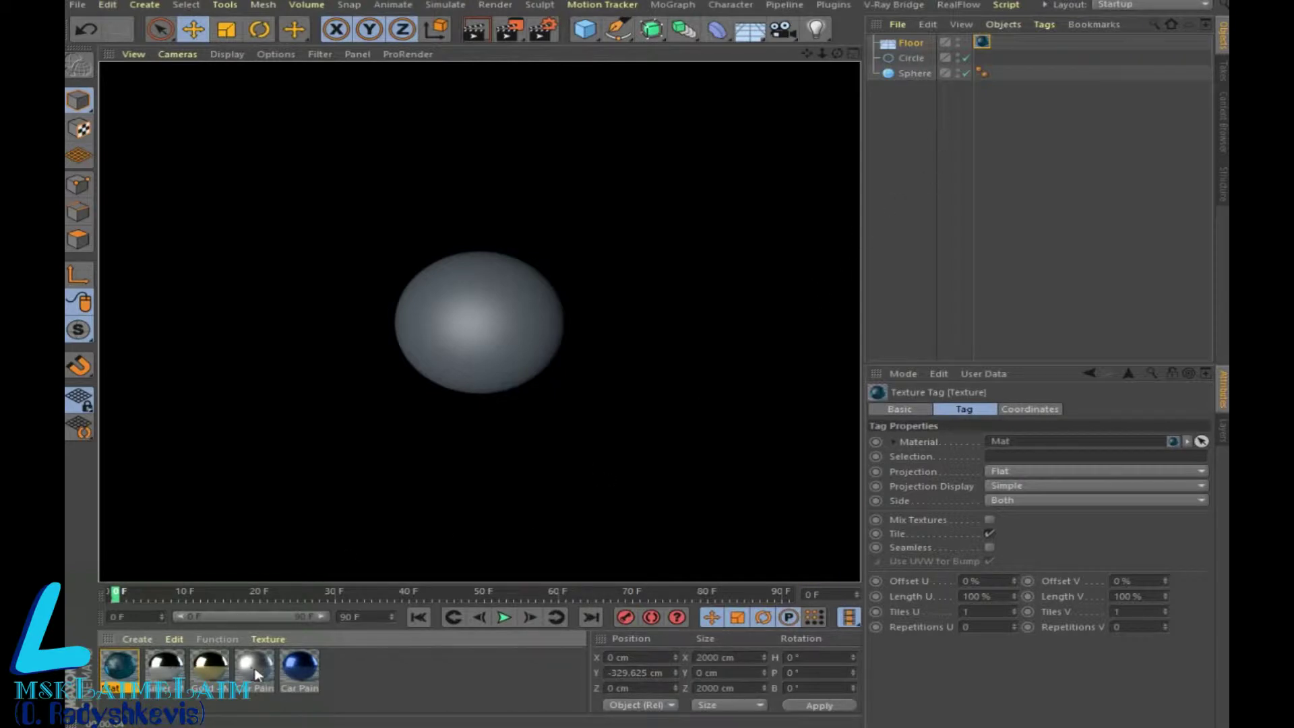
{"action": "left_click_drag", "start_coordinate": [169, 674], "coordinate": [909, 75]}
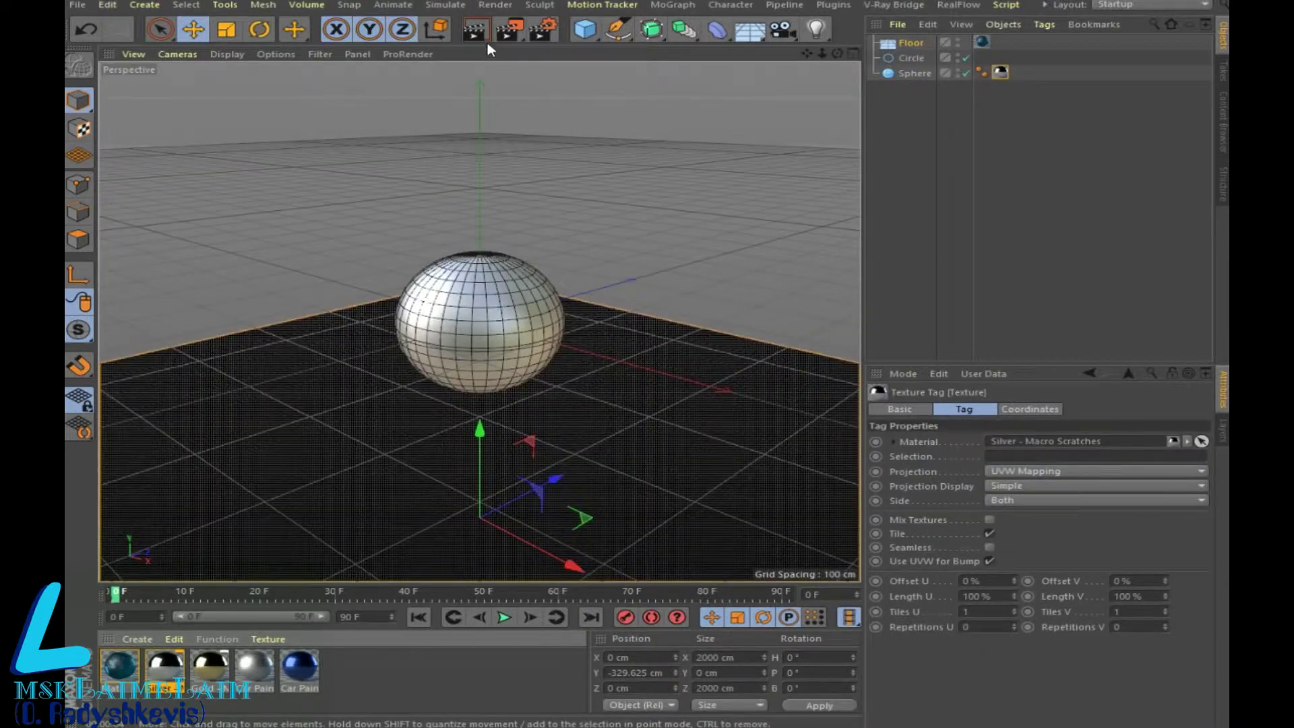
{"action": "key", "text": "ctrl+r"}
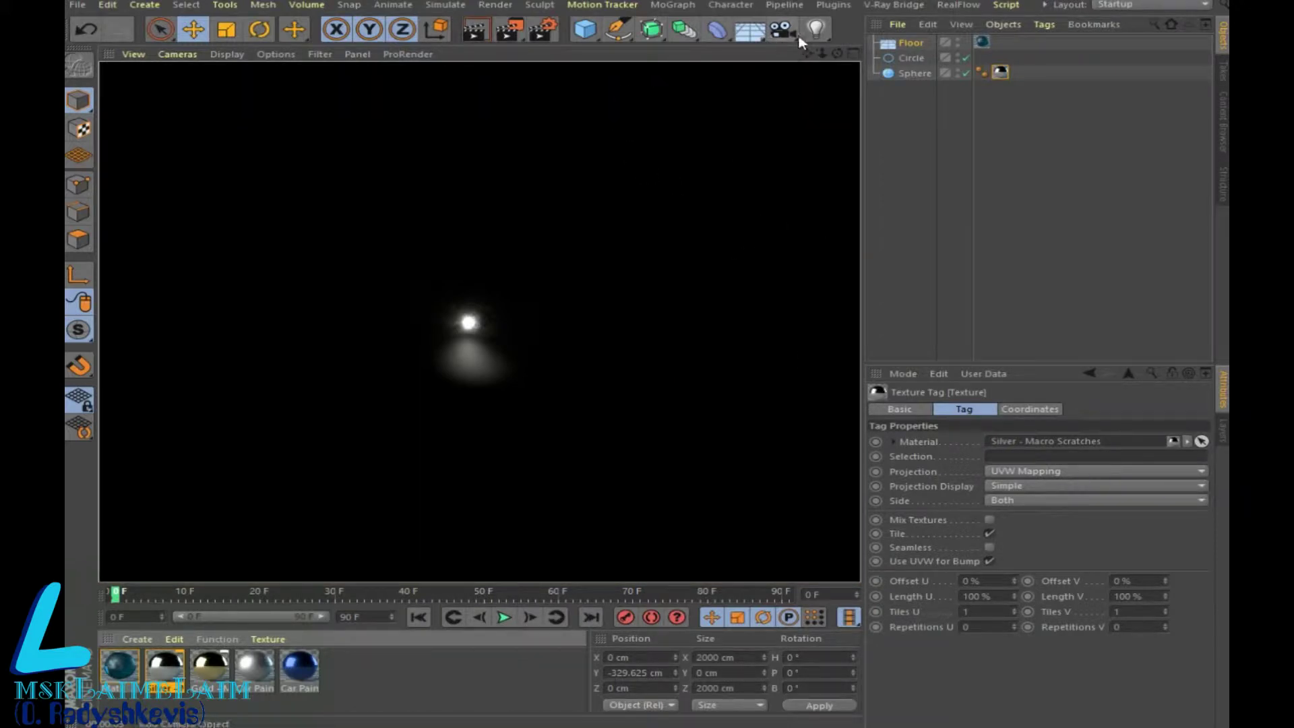
Step: Add a Spot light at X -207.364, Y 165.479 cm, coloured pink (H 310°, S 59%)
{"action": "left_click_drag", "start_coordinate": [815, 29], "coordinate": [1011, 46]}
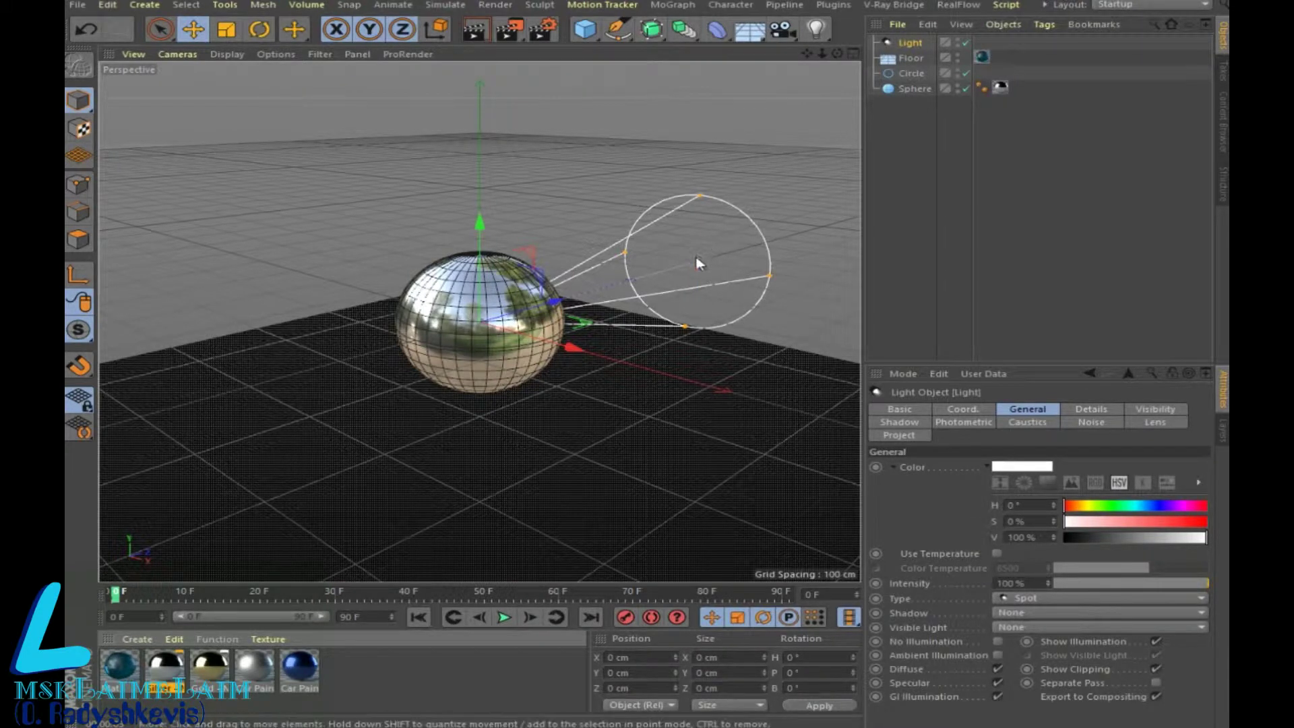
{"action": "left_click_drag", "start_coordinate": [699, 263], "coordinate": [633, 280]}
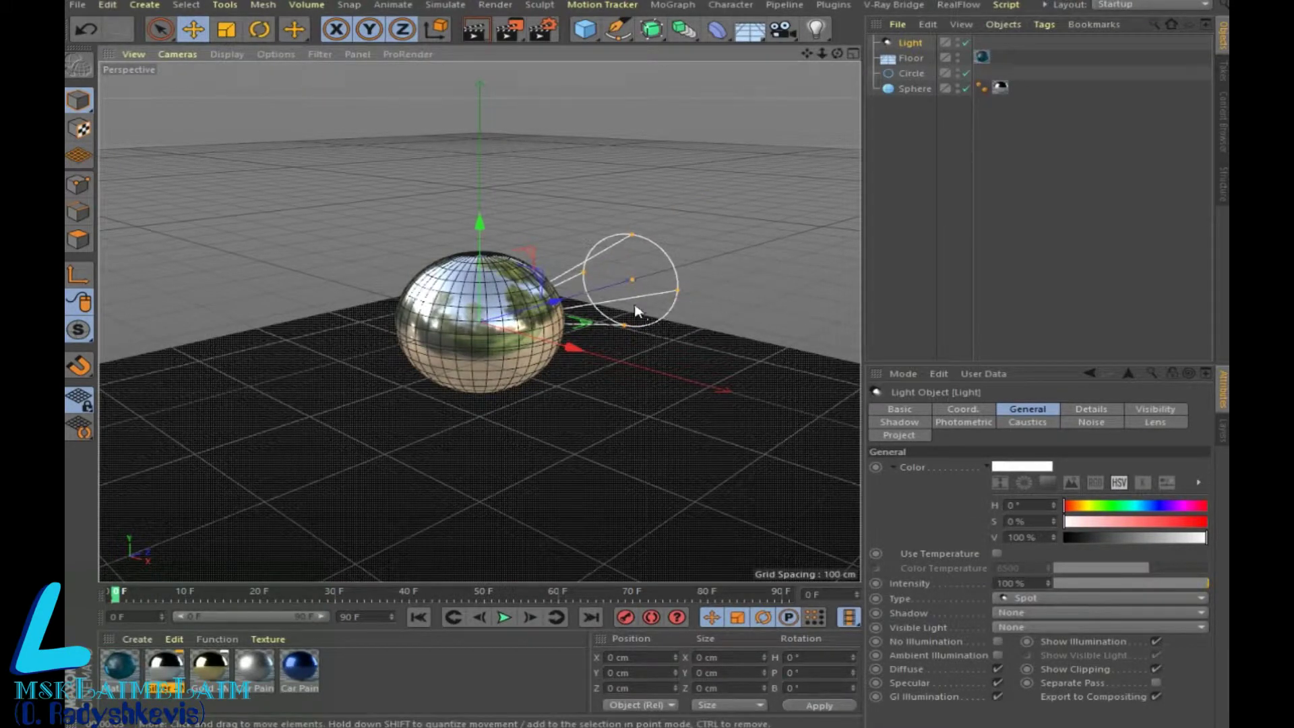
{"action": "left_click_drag", "start_coordinate": [483, 236], "coordinate": [483, 132]}
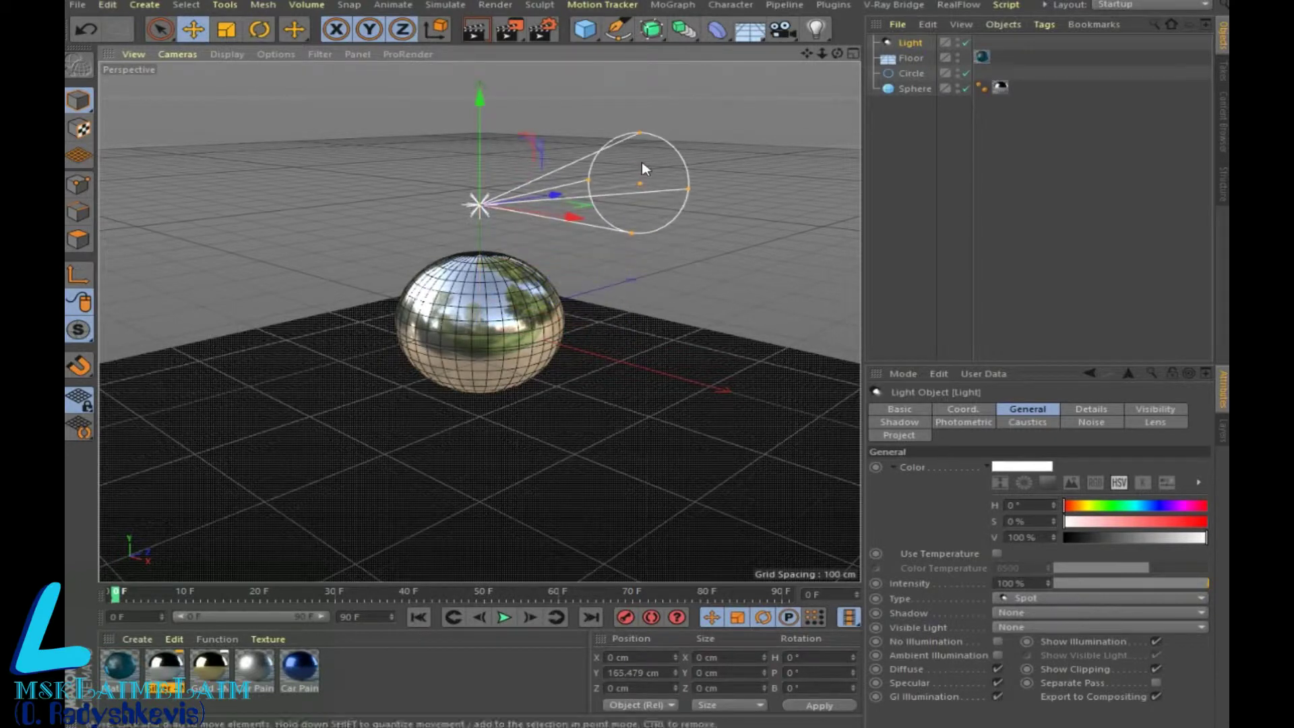
{"action": "left_click_drag", "start_coordinate": [685, 192], "coordinate": [731, 194]}
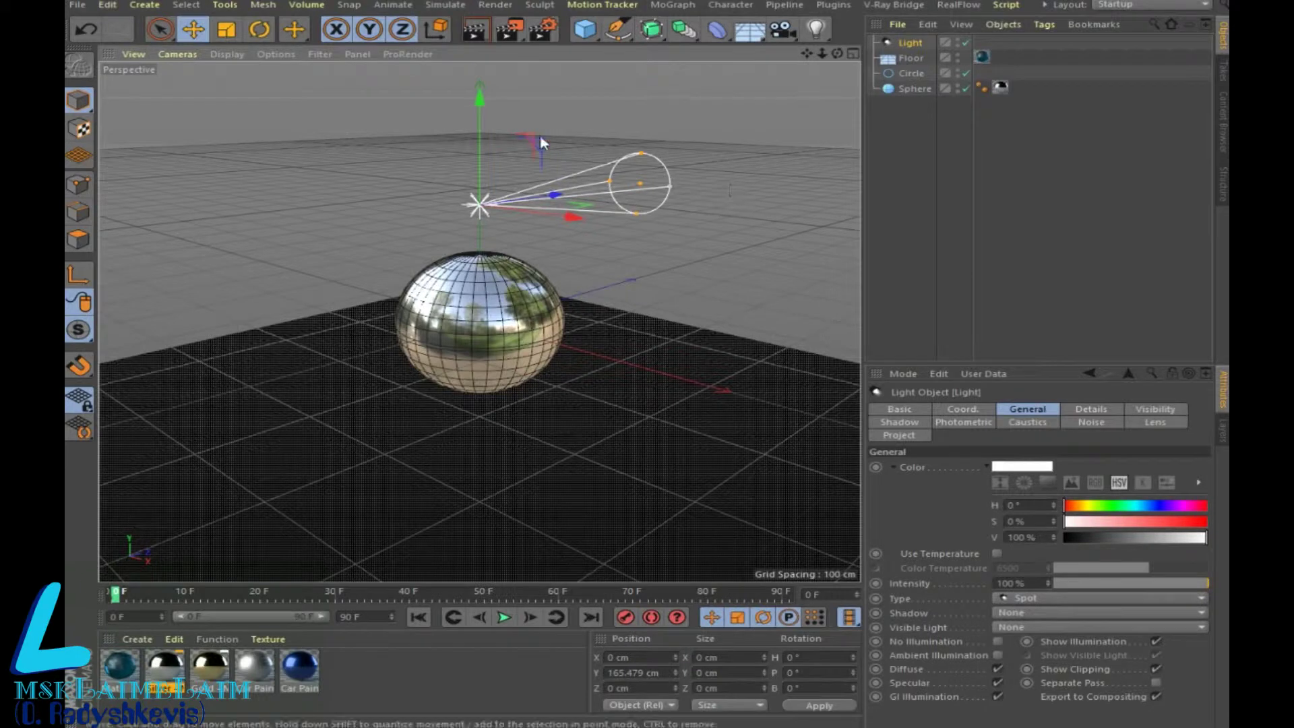
{"action": "left_click_drag", "start_coordinate": [573, 228], "coordinate": [448, 213]}
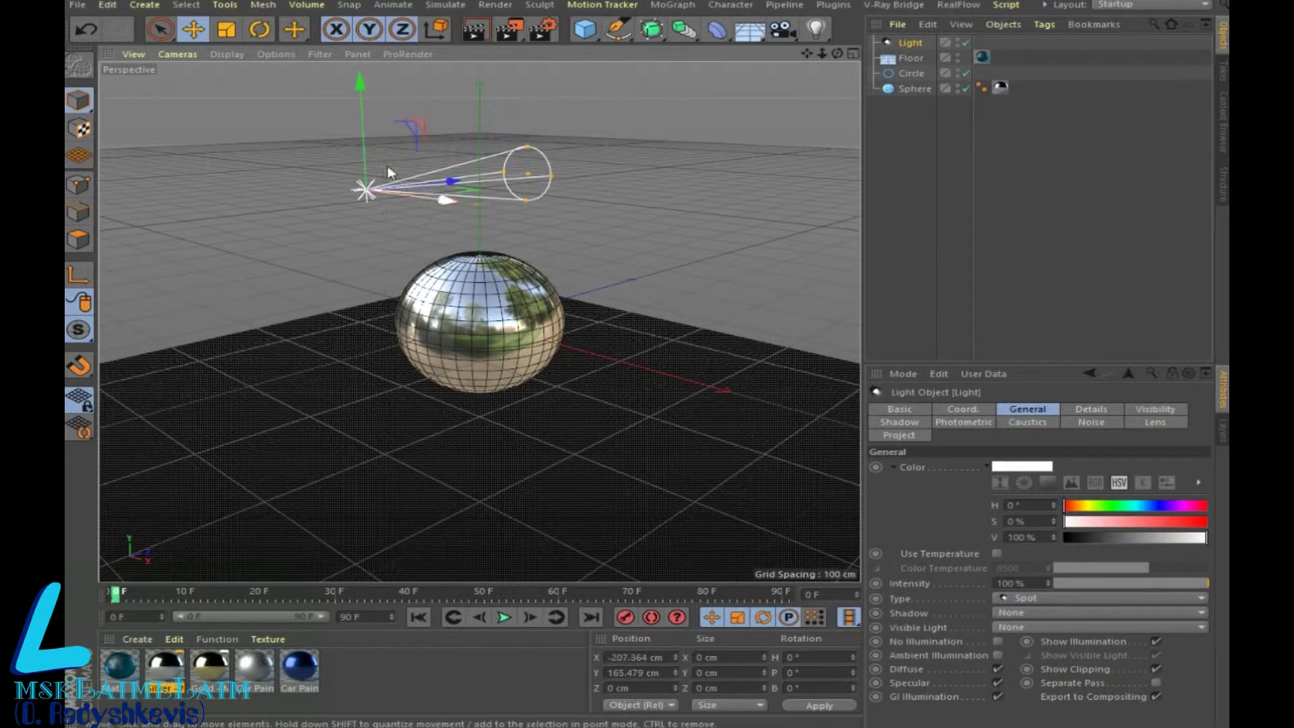
{"action": "mouse_move", "coordinate": [552, 177]}
{"action": "left_mouse_down"}
{"action": "mouse_move", "coordinate": [528, 211]}
{"action": "mouse_move", "coordinate": [552, 177]}
{"action": "left_mouse_up"}
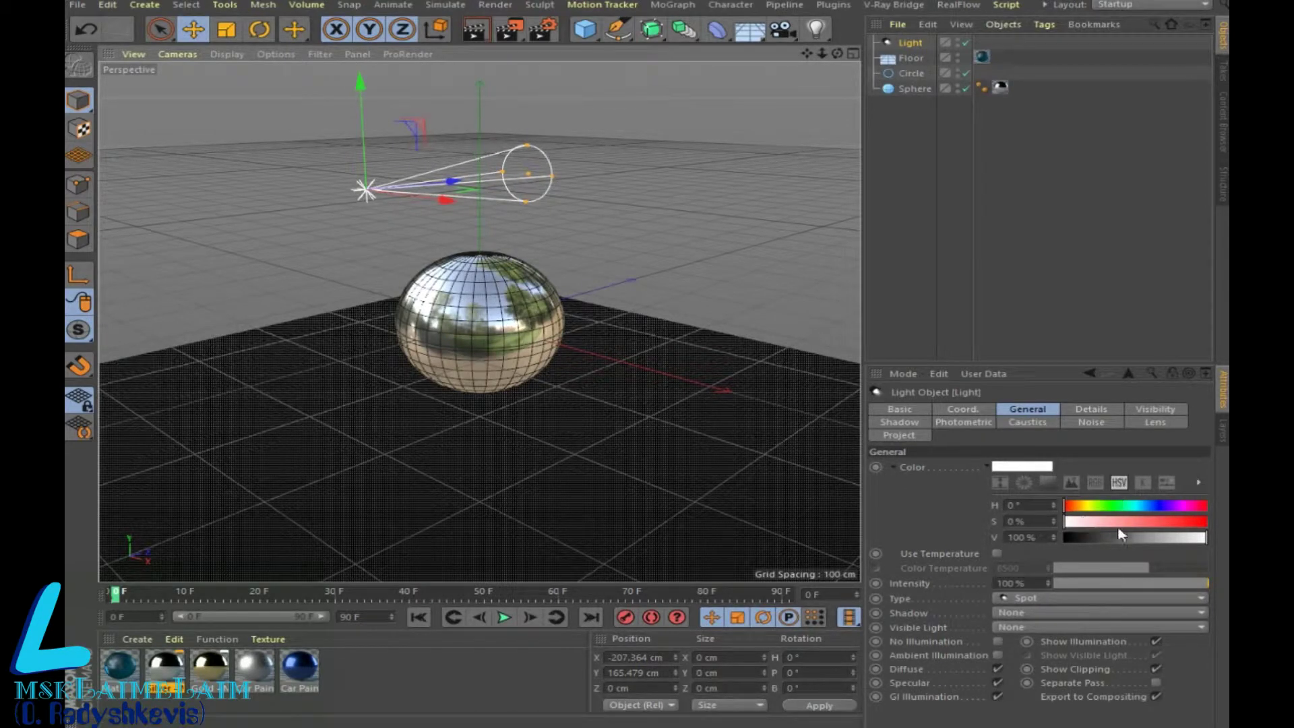
{"action": "left_click", "coordinate": [1186, 505]}
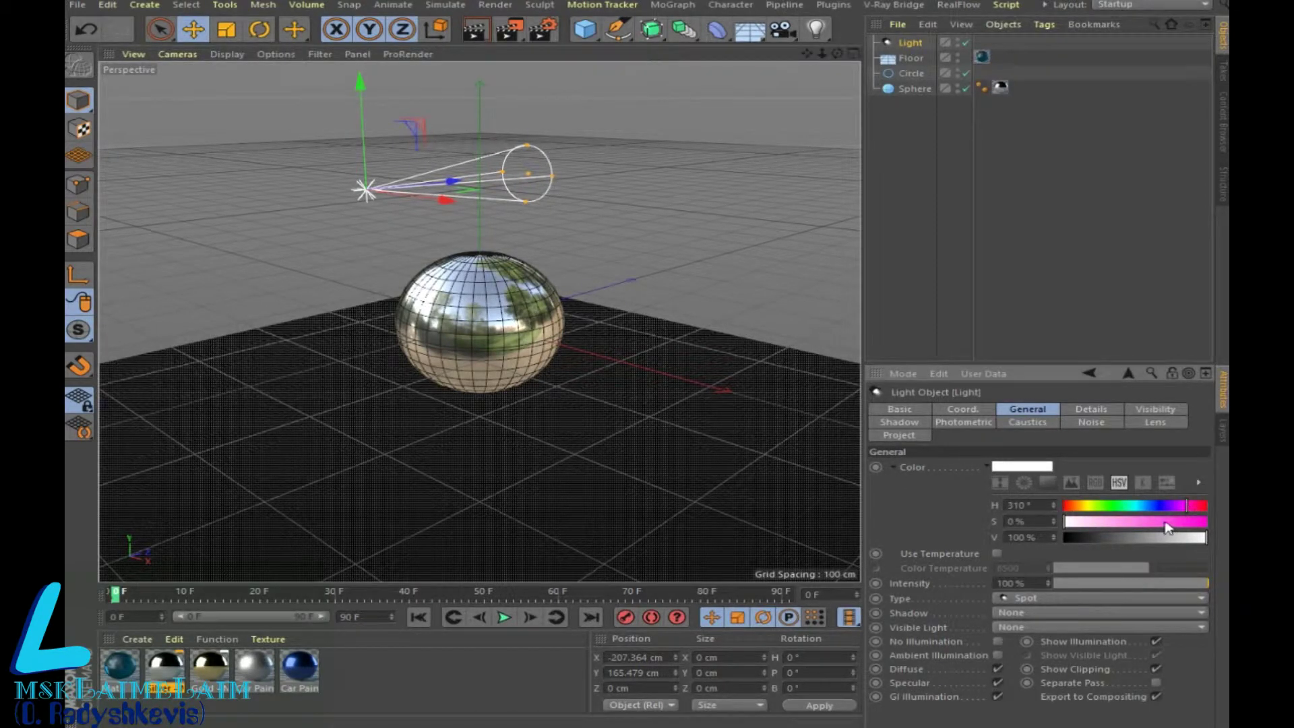
{"action": "left_click_drag", "start_coordinate": [1170, 523], "coordinate": [1149, 523]}
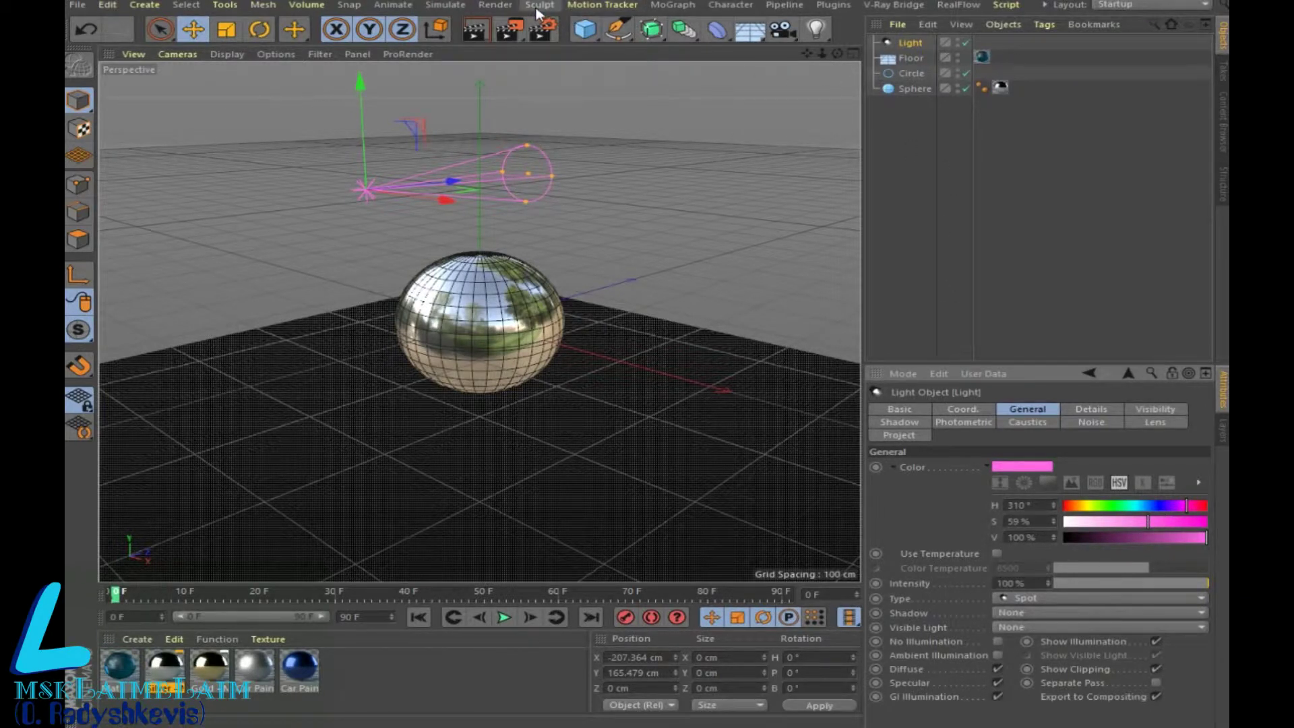
Step: Put the Light under a MoGraph Cloner in Radial mode on the XZ plane and test-render
{"action": "left_click", "coordinate": [672, 5]}
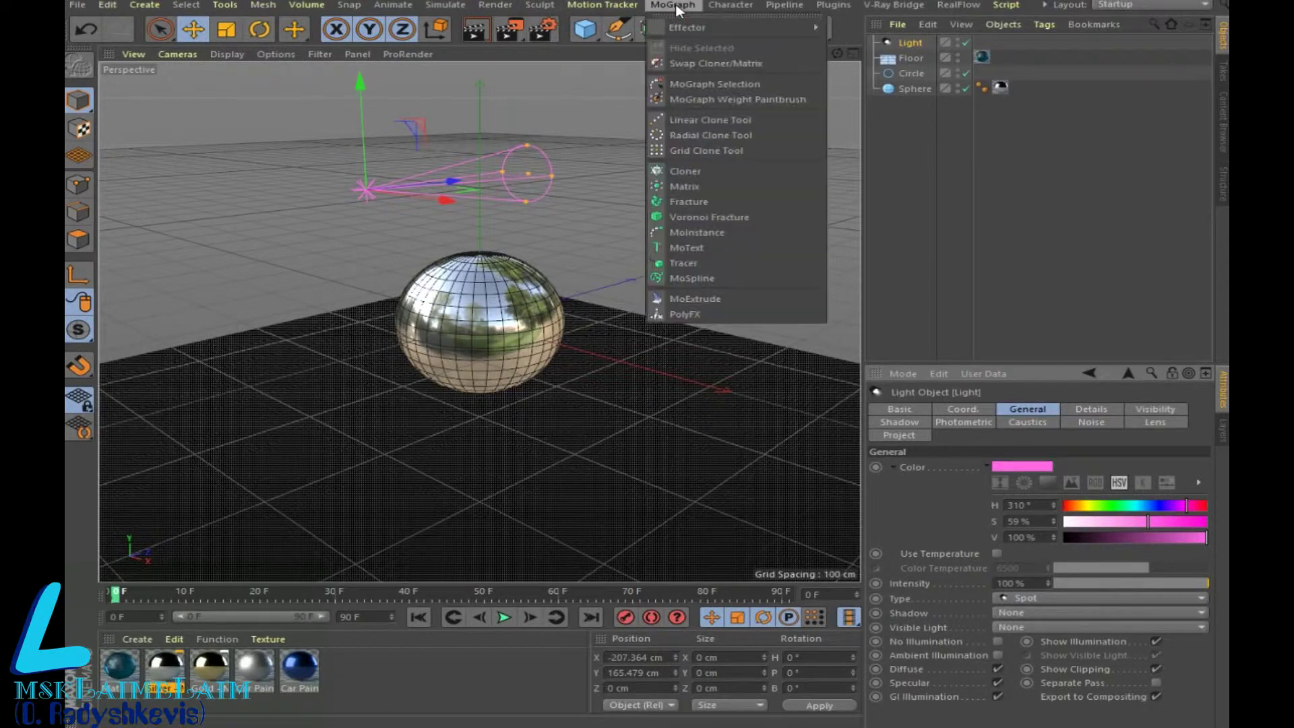
{"action": "left_click", "coordinate": [727, 181]}
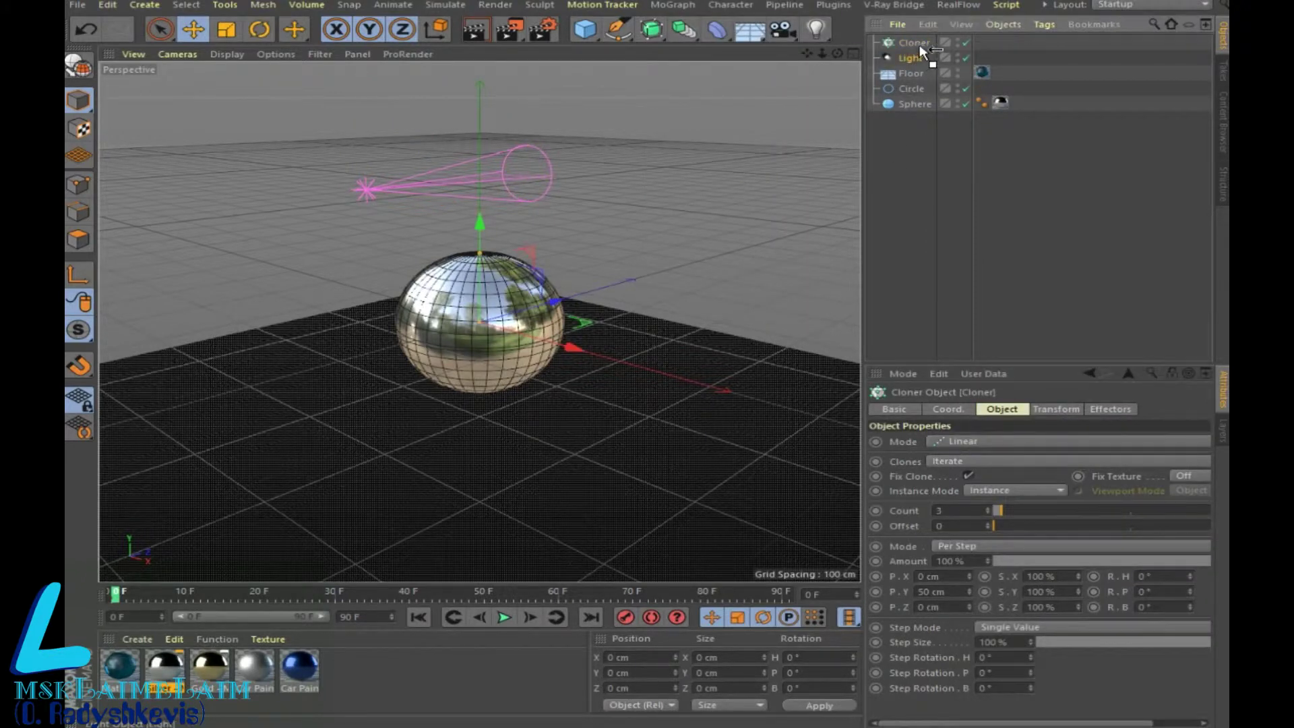
{"action": "left_click_drag", "start_coordinate": [924, 46], "coordinate": [923, 43]}
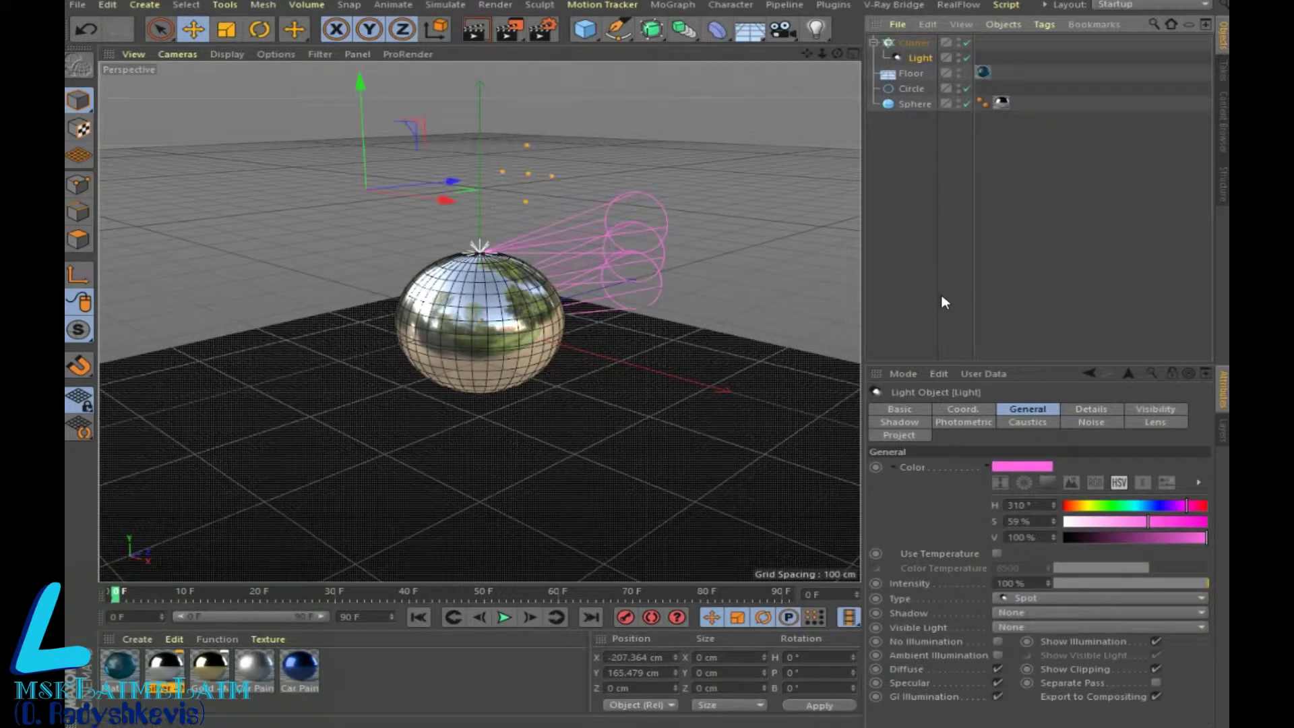
{"action": "left_click", "coordinate": [913, 43]}
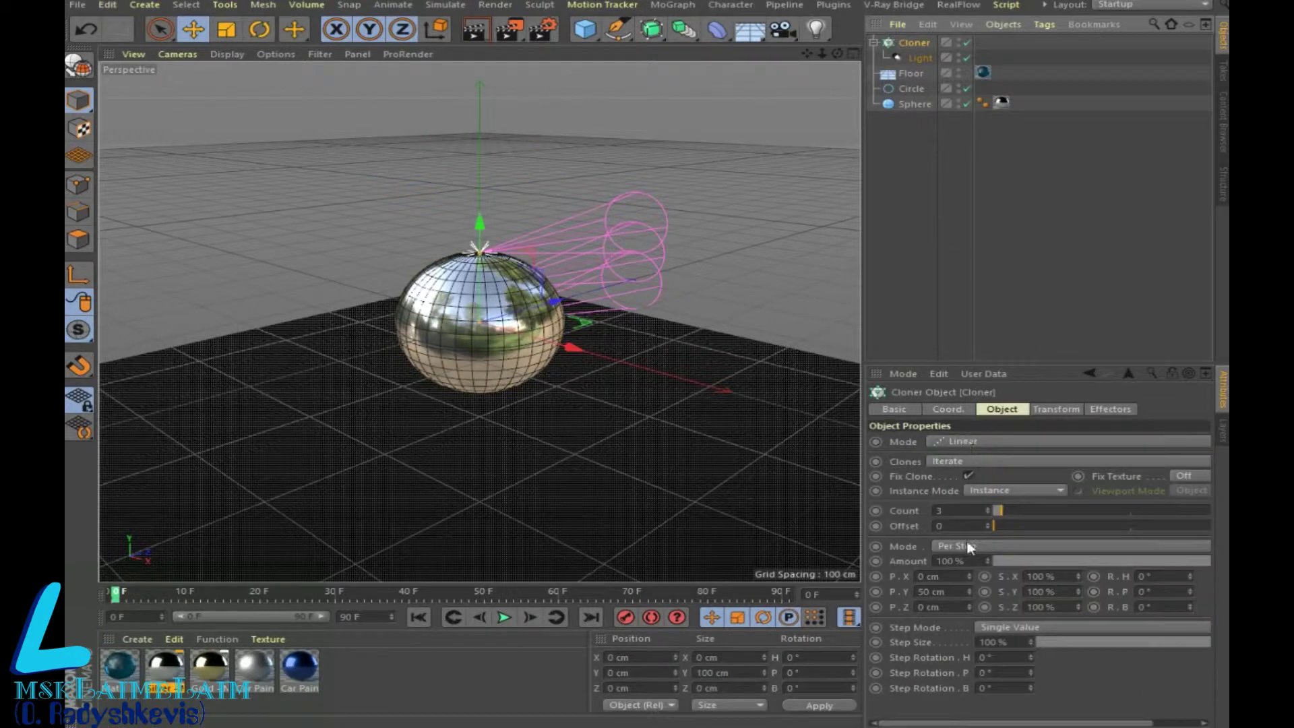
{"action": "left_click", "coordinate": [998, 442]}
{"action": "left_click", "coordinate": [962, 492]}
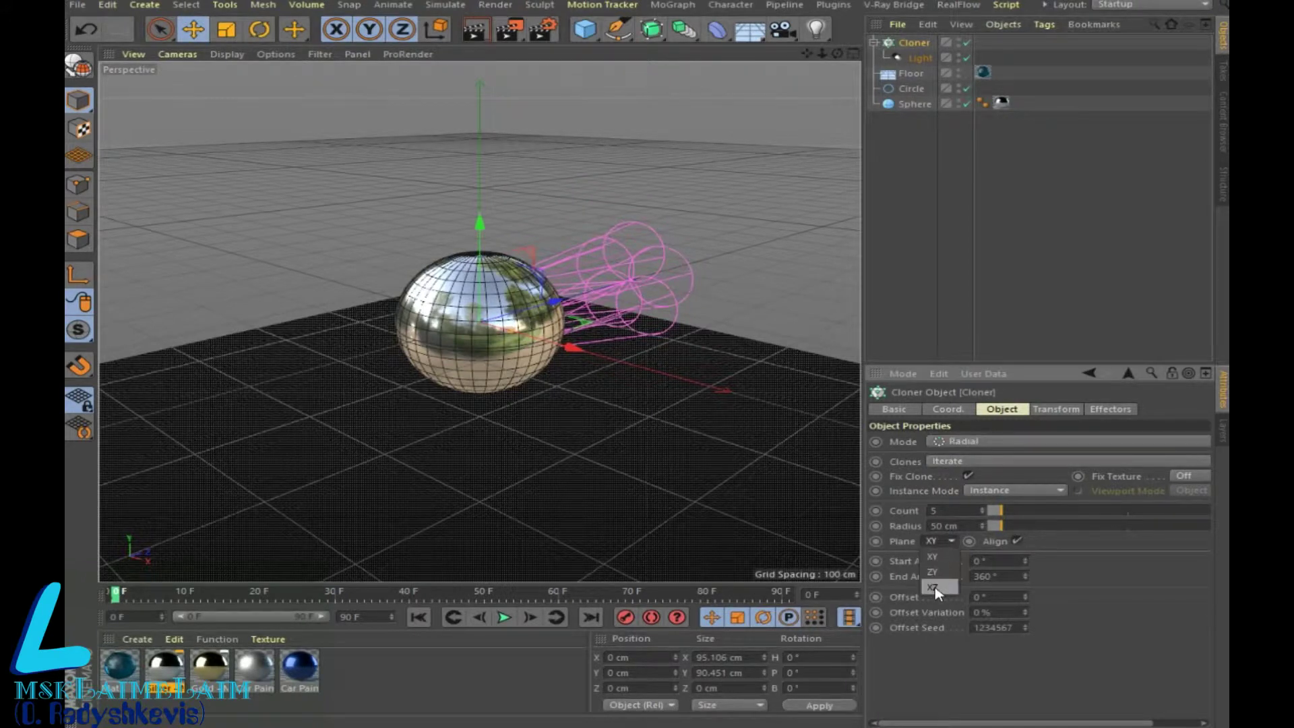
{"action": "left_click", "coordinate": [935, 589]}
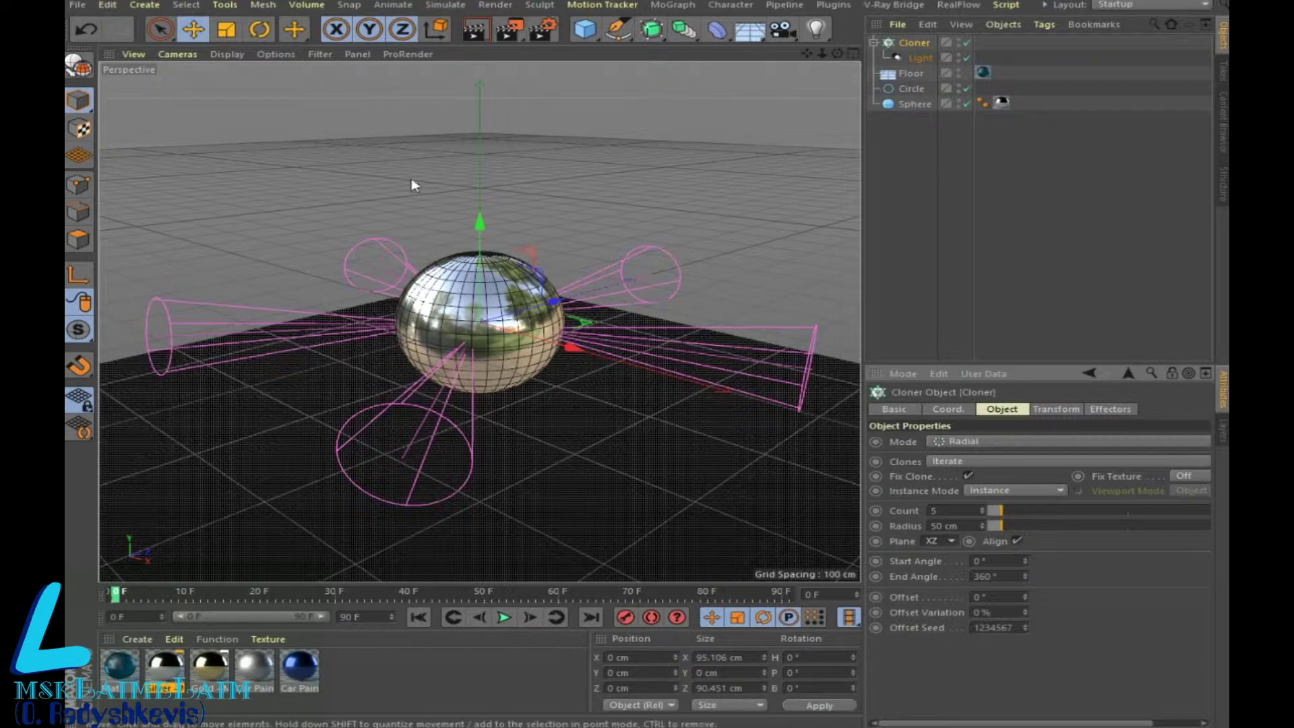
{"action": "left_click", "coordinate": [478, 33]}
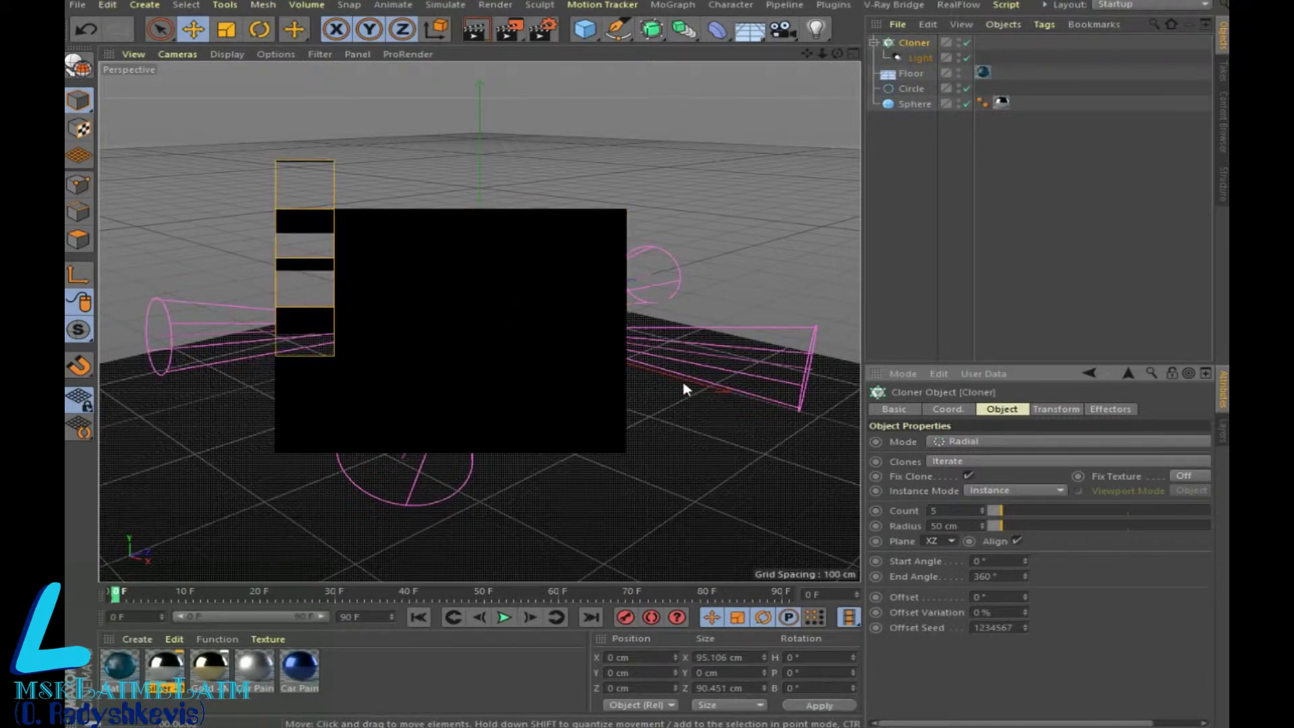
Step: Set the Light's Shadow to Area and Visible Light to Visible
{"action": "left_click", "coordinate": [919, 59]}
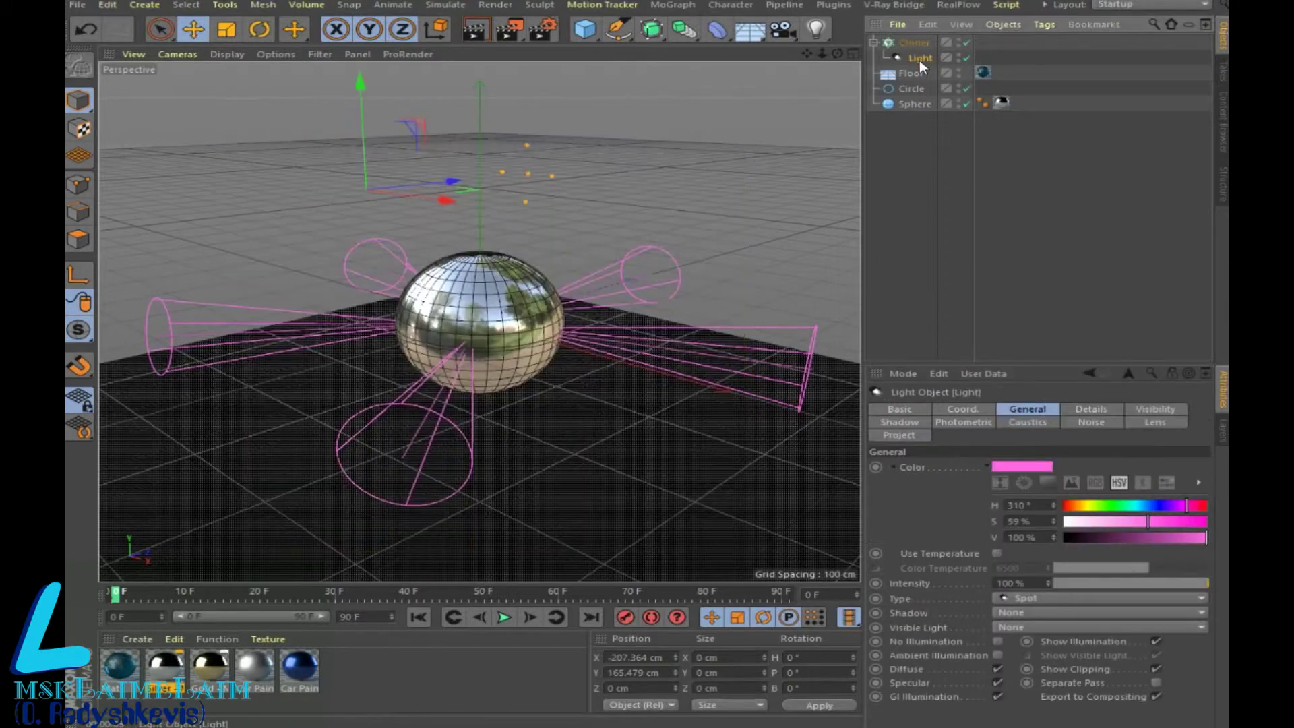
{"action": "left_click", "coordinate": [1041, 614]}
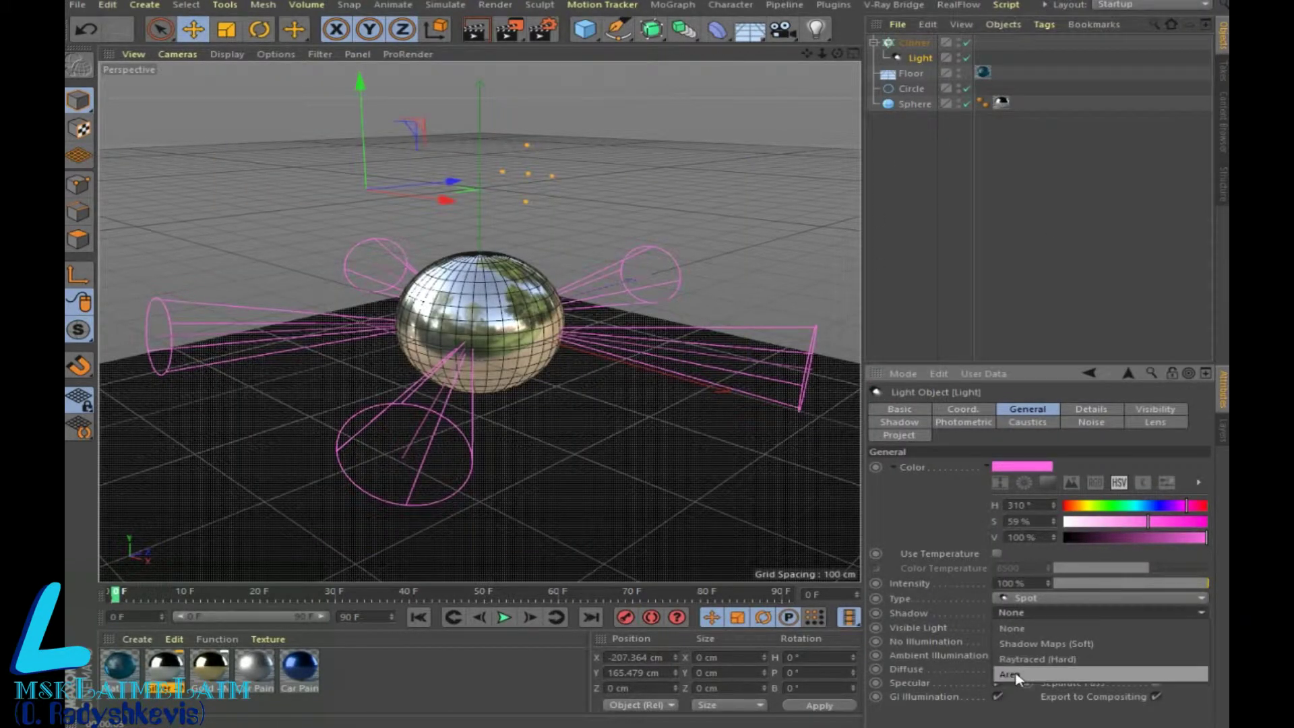
{"action": "left_click", "coordinate": [1027, 673]}
{"action": "left_click", "coordinate": [1048, 628]}
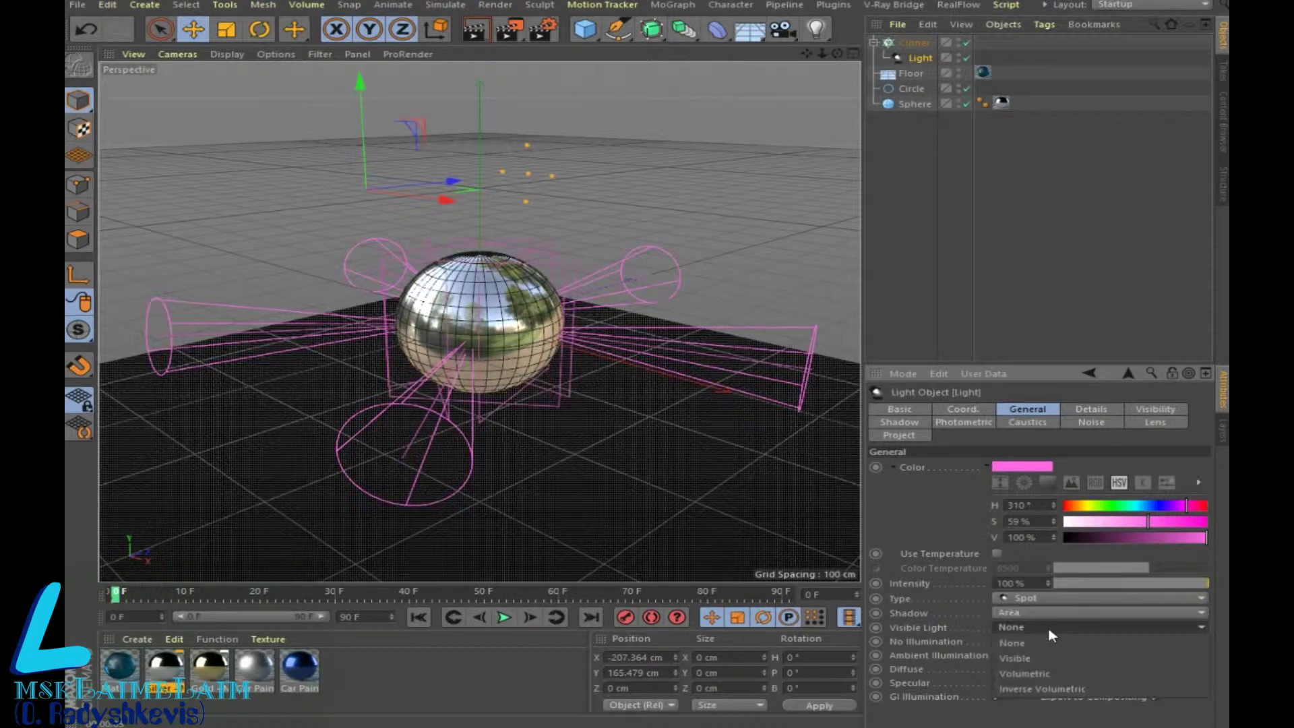
{"action": "left_click", "coordinate": [1028, 659]}
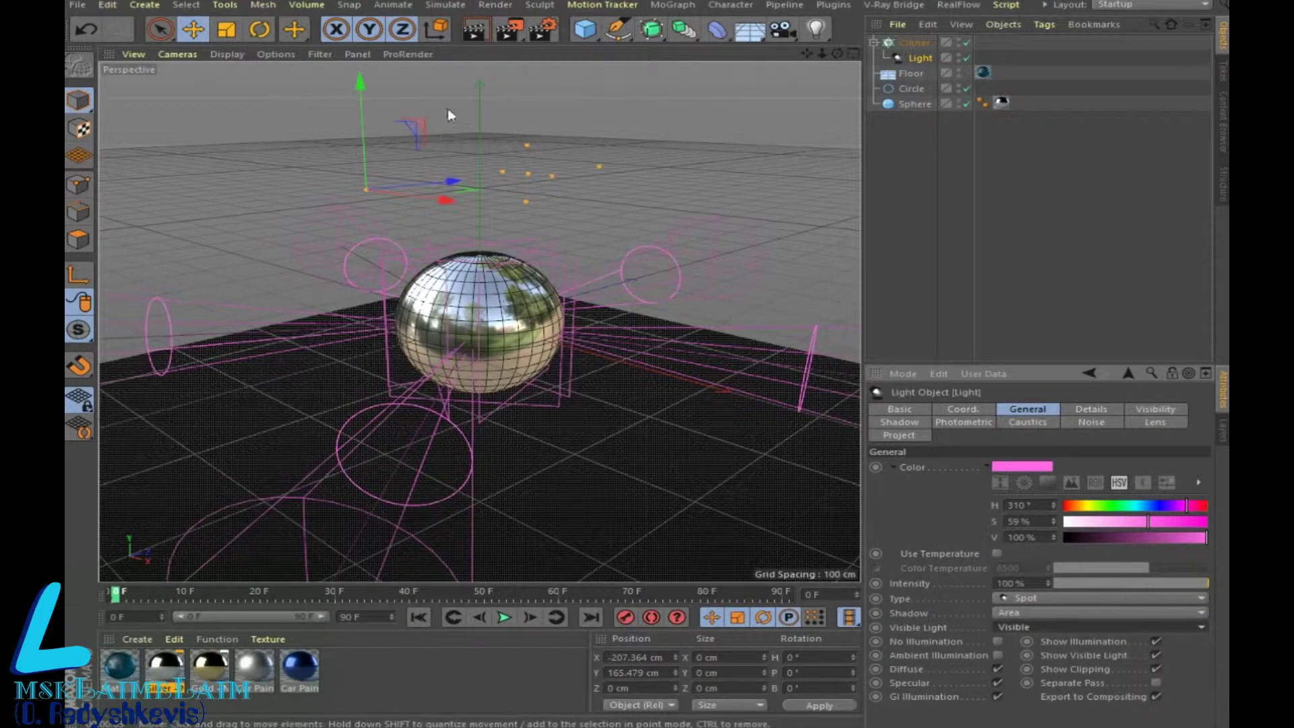
Step: Test-render the pink beams, then split the cloner into separate lights Light through Light.4
{"action": "left_click", "coordinate": [473, 29]}
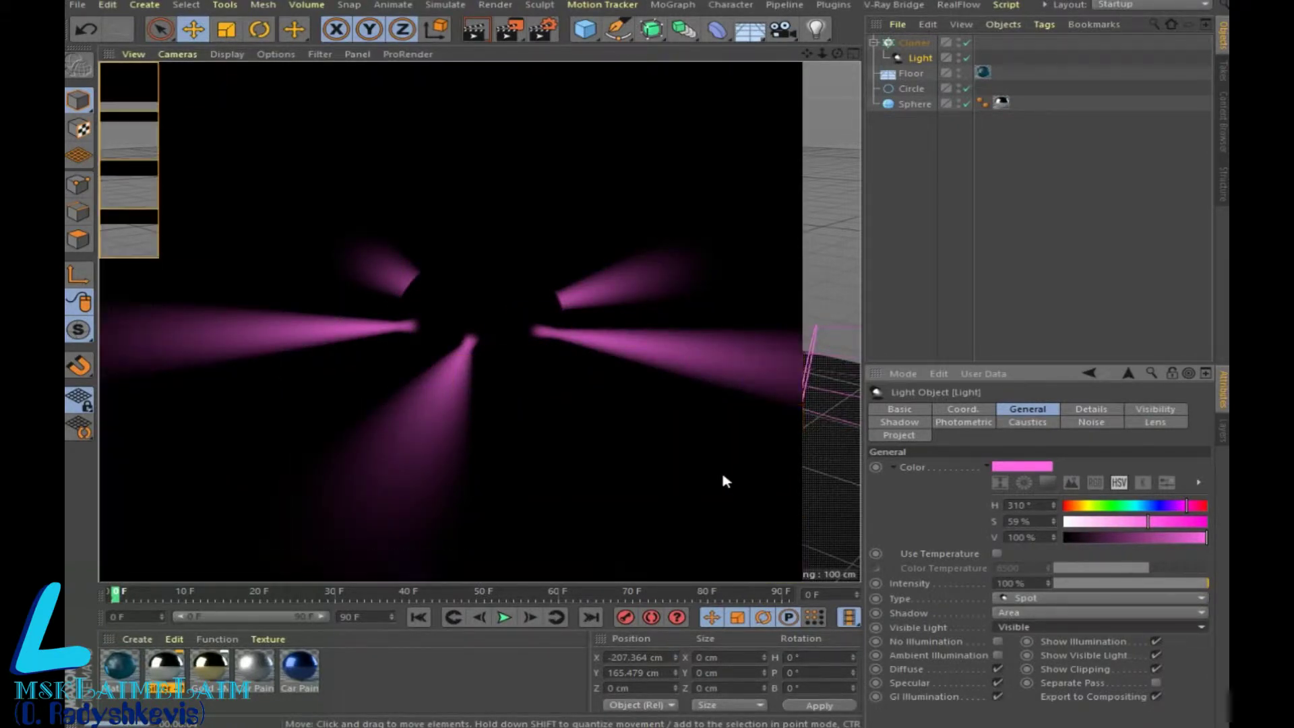
{"action": "left_click", "coordinate": [915, 62]}
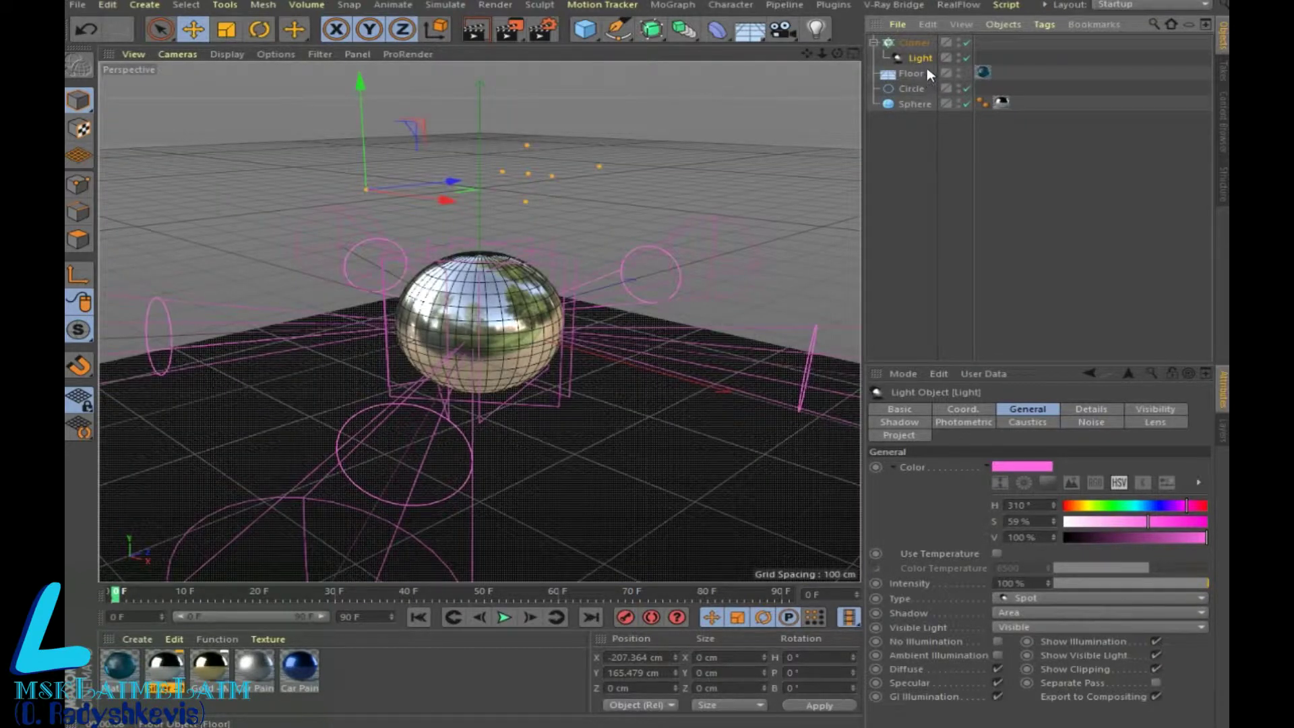
{"action": "left_click_drag", "start_coordinate": [927, 68], "coordinate": [931, 114], "text": "ctrl"}
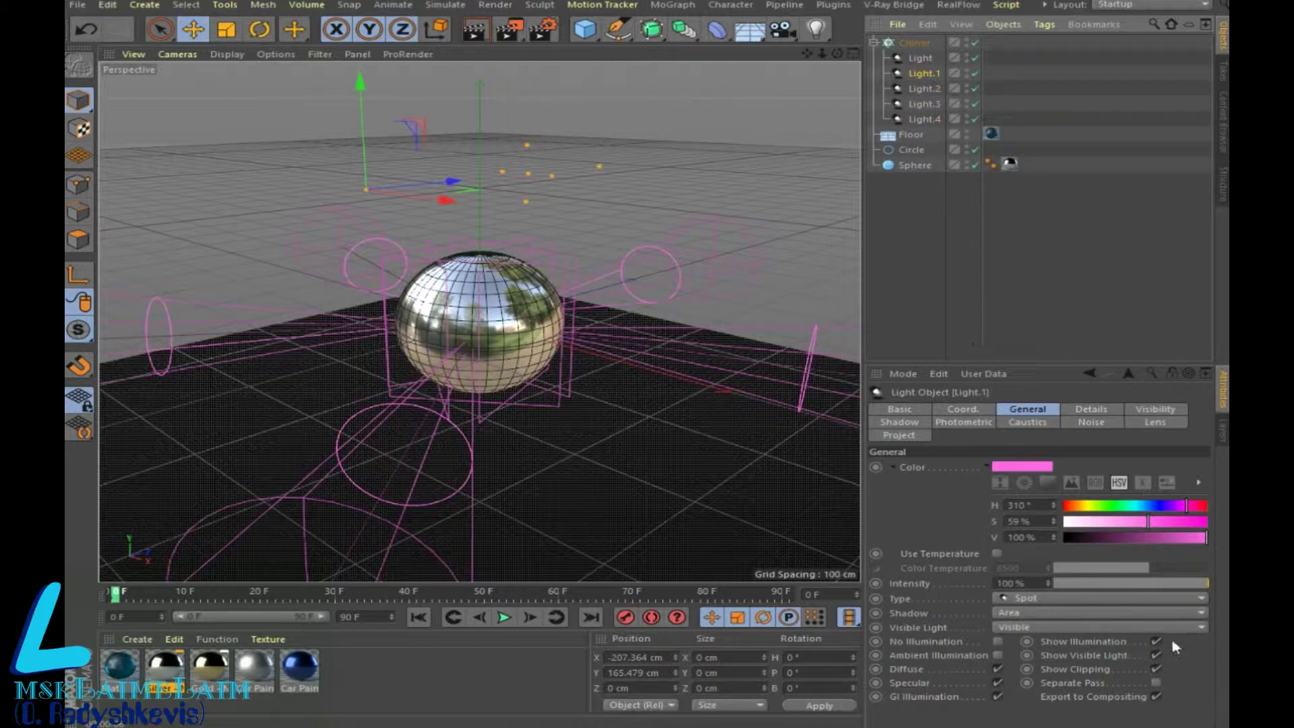
Step: Colour Light.1 blue (hue 213°) and Light.2 a saturated green
{"action": "left_click", "coordinate": [1149, 506]}
{"action": "left_click_drag", "start_coordinate": [1170, 522], "coordinate": [1150, 524]}
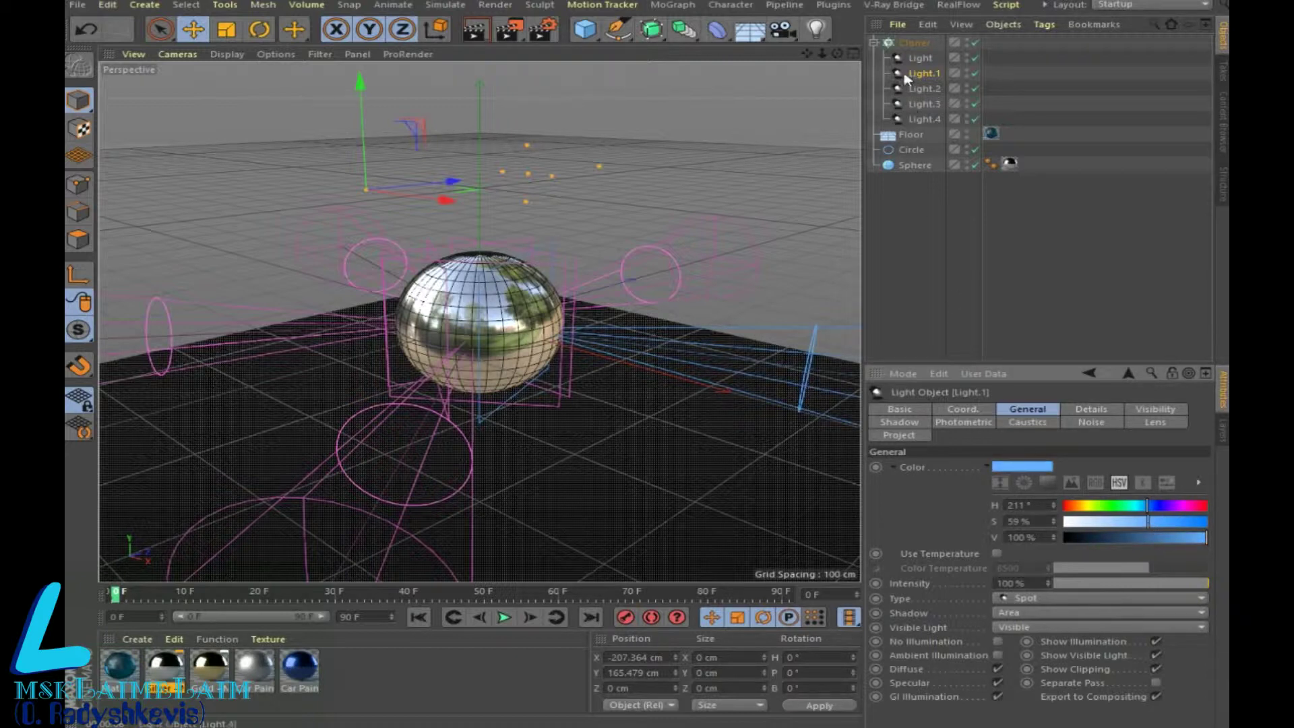
{"action": "left_click", "coordinate": [927, 90]}
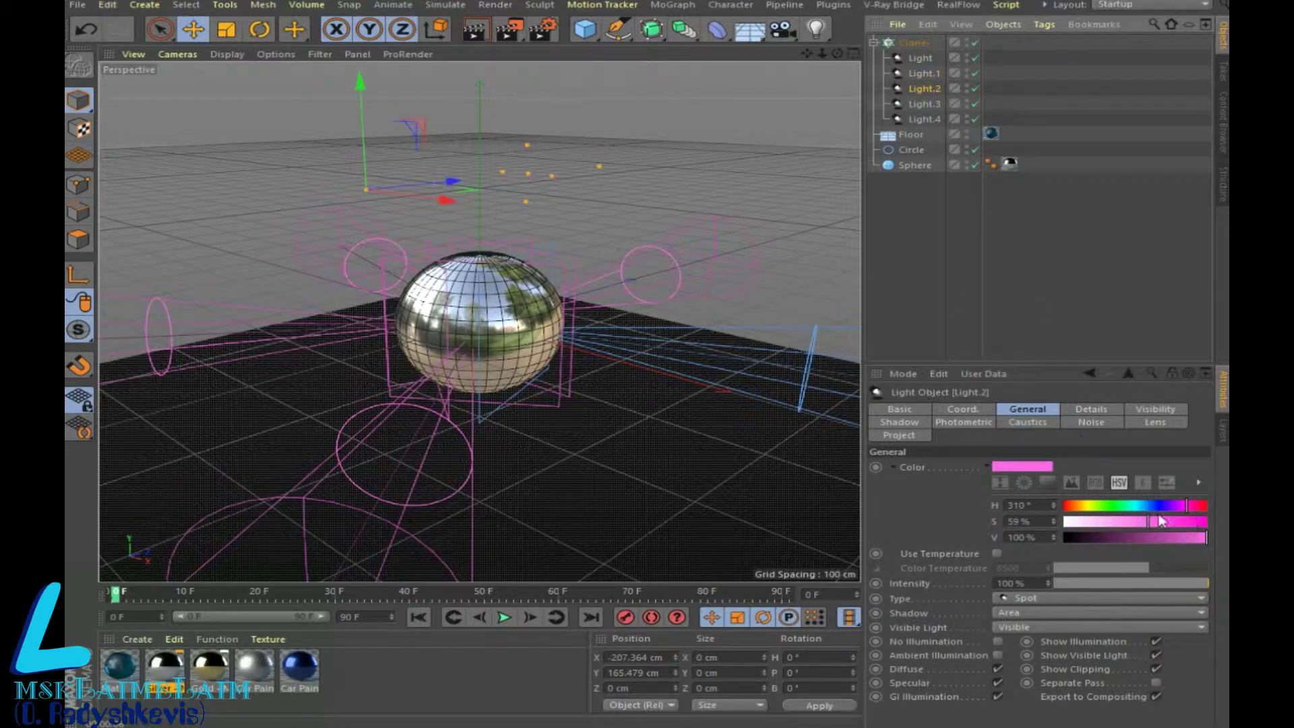
{"action": "left_click", "coordinate": [1133, 507]}
{"action": "left_click_drag", "start_coordinate": [1194, 525], "coordinate": [1200, 521]}
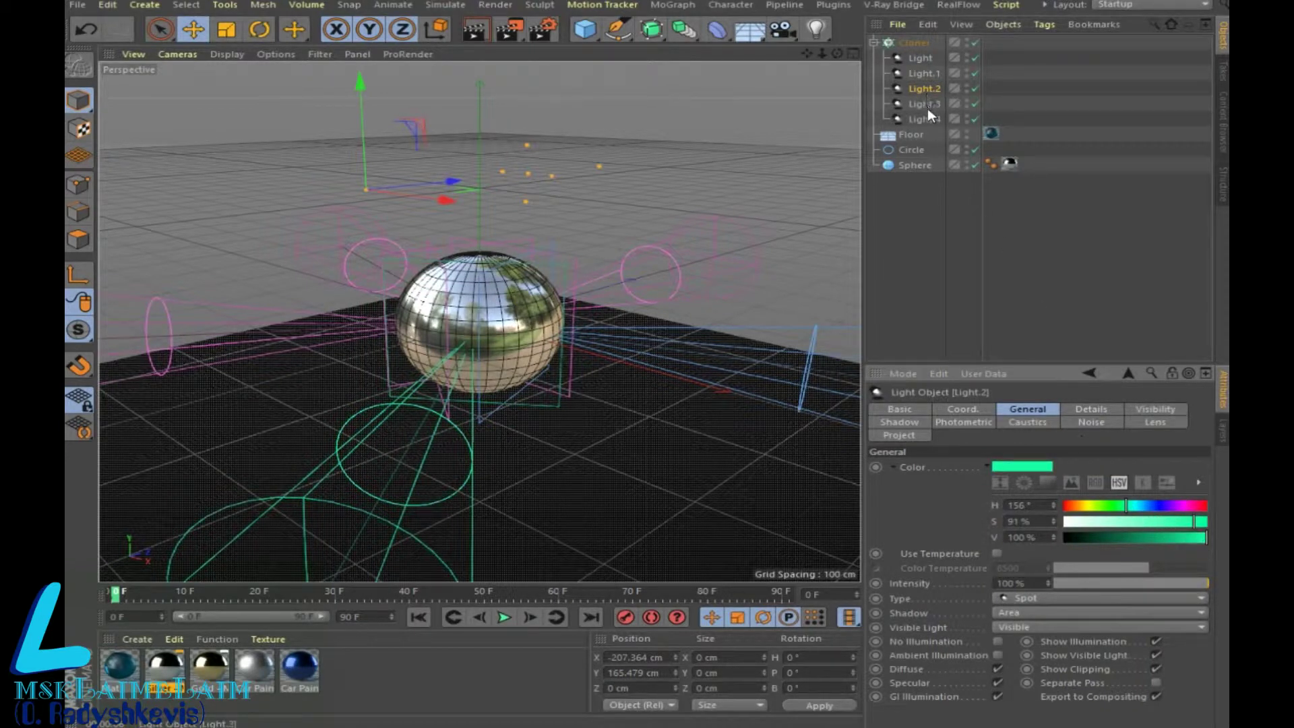
Step: Colour Light.3 yellow at 96% saturation and Light.4 fully saturated orange, then render
{"action": "left_click", "coordinate": [923, 104]}
{"action": "left_click", "coordinate": [1091, 507]}
{"action": "left_click", "coordinate": [1202, 522]}
{"action": "left_click", "coordinate": [923, 120]}
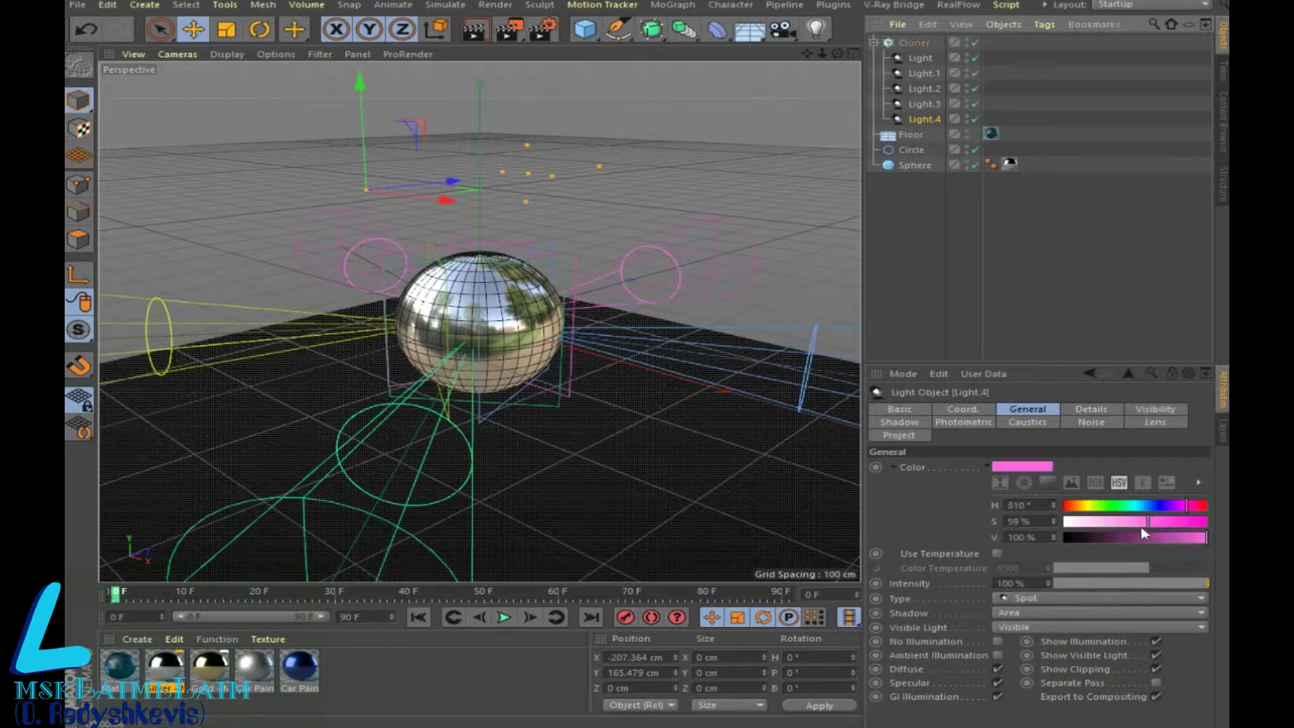
{"action": "left_click", "coordinate": [1080, 506]}
{"action": "left_click", "coordinate": [1202, 522]}
{"action": "left_click", "coordinate": [474, 29]}
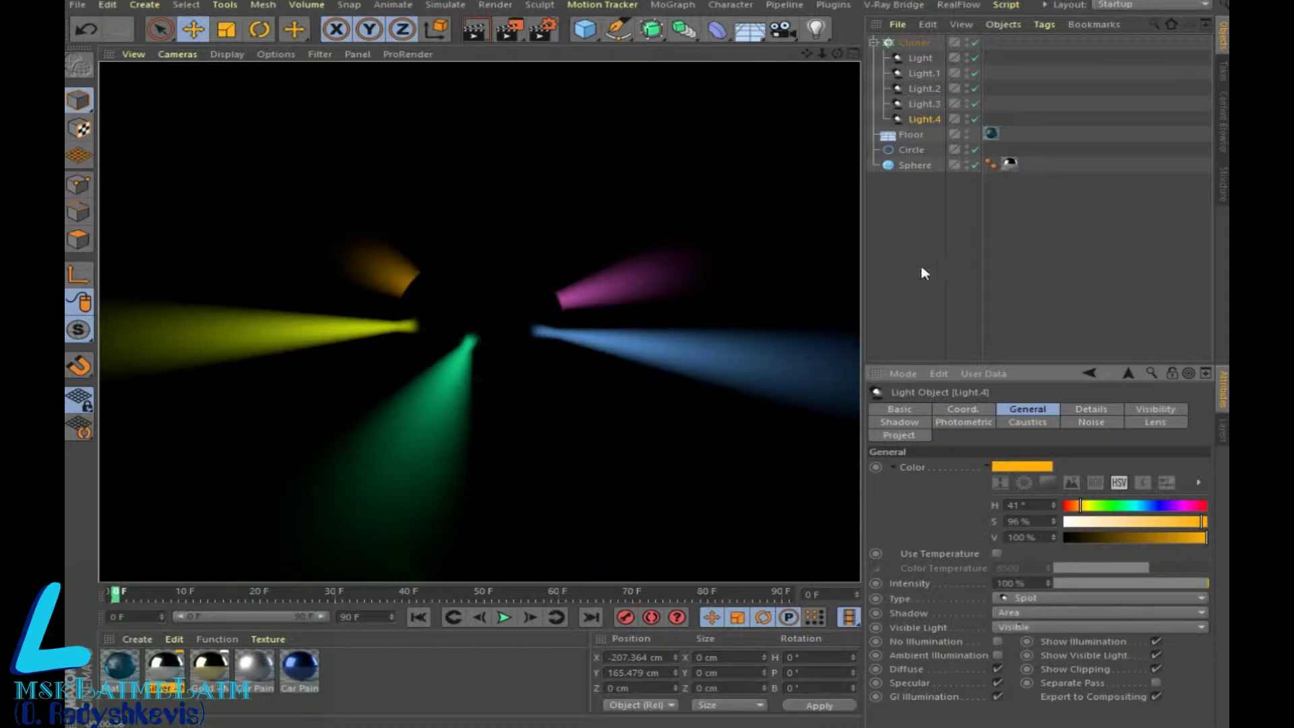
{"action": "left_click", "coordinate": [914, 42]}
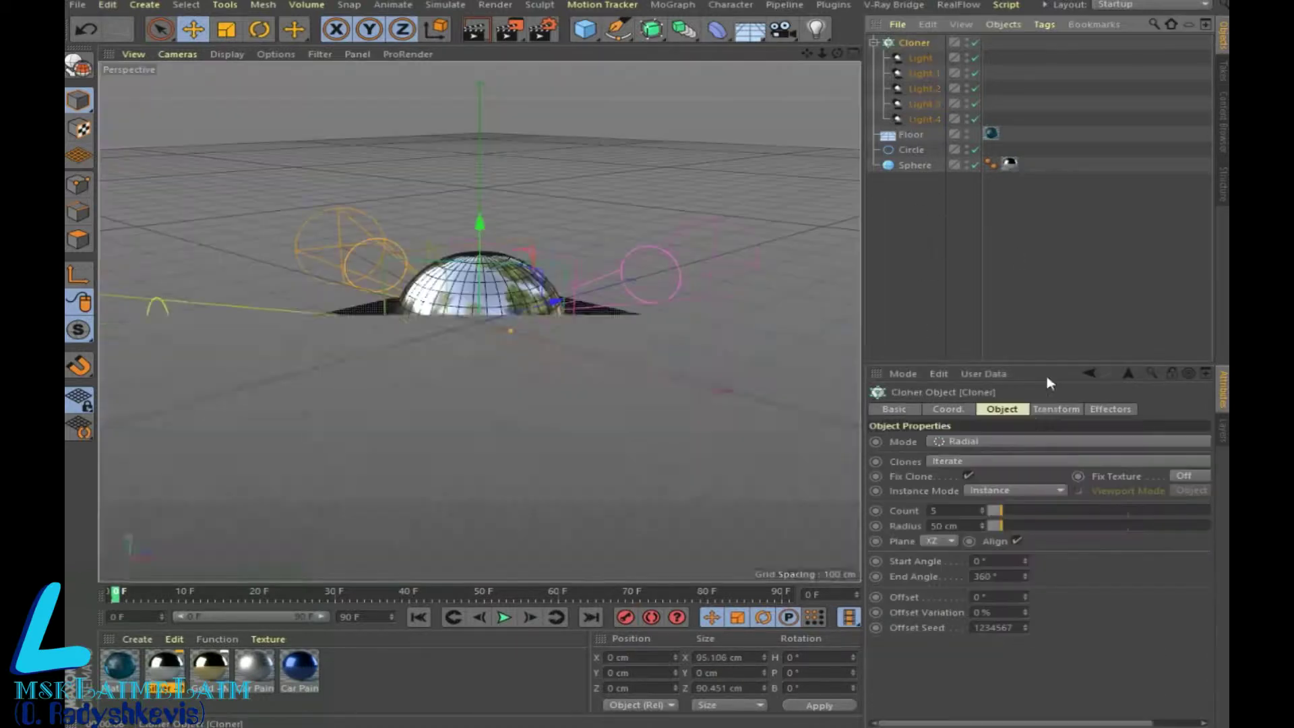
Step: Set the Cloner radius to 31 cm and count to 16, then render the preview
{"action": "left_click_drag", "start_coordinate": [1004, 525], "coordinate": [998, 523]}
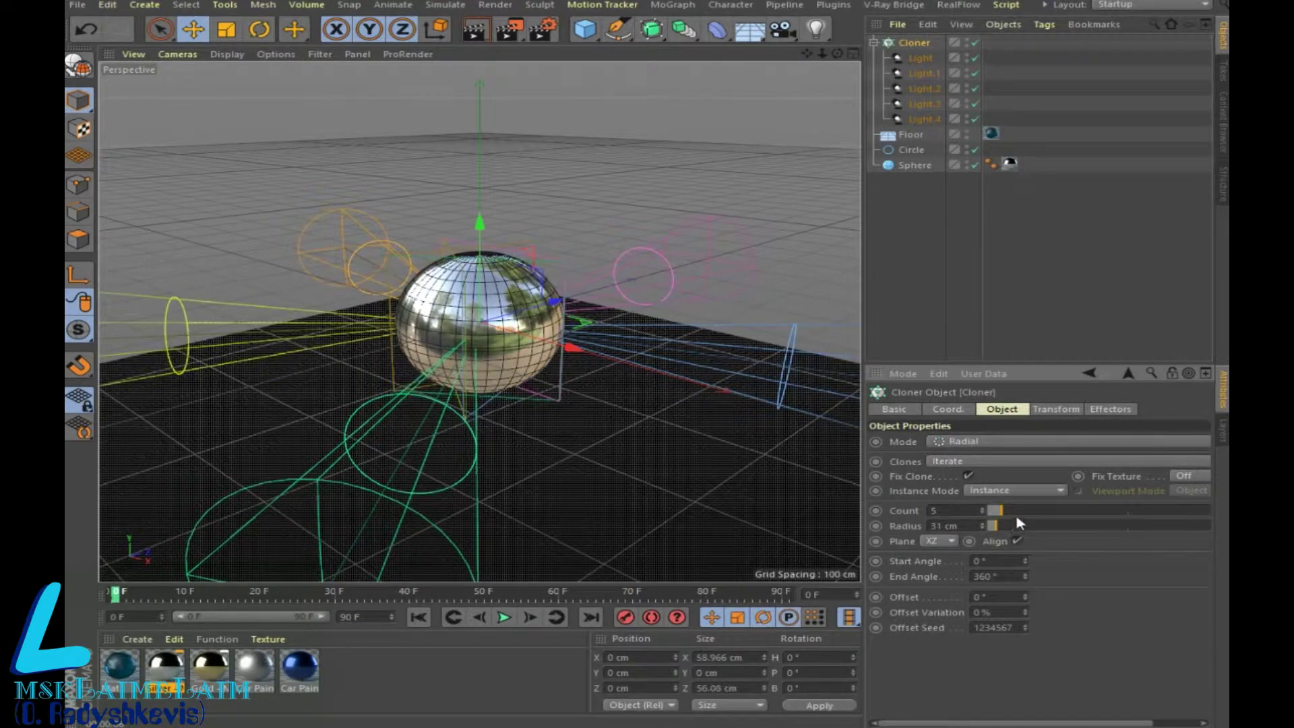
{"action": "left_click_drag", "start_coordinate": [1033, 512], "coordinate": [1086, 510]}
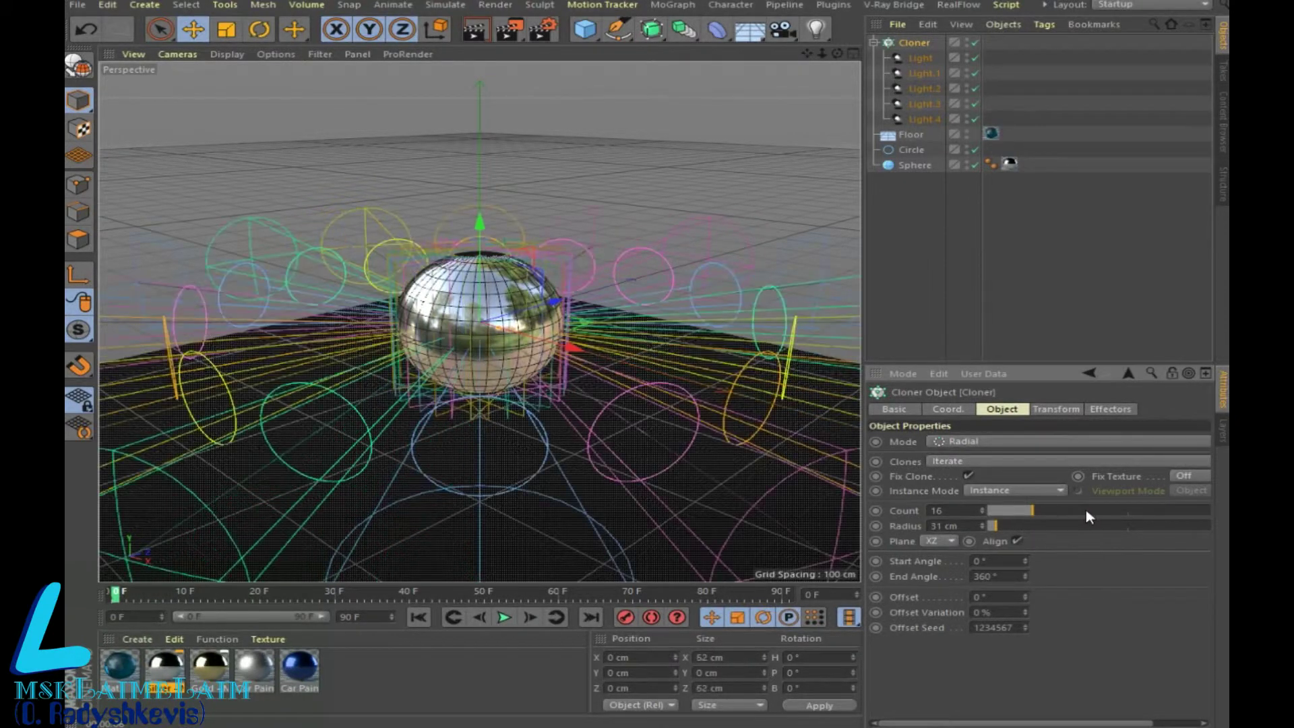
{"action": "left_click", "coordinate": [474, 29]}
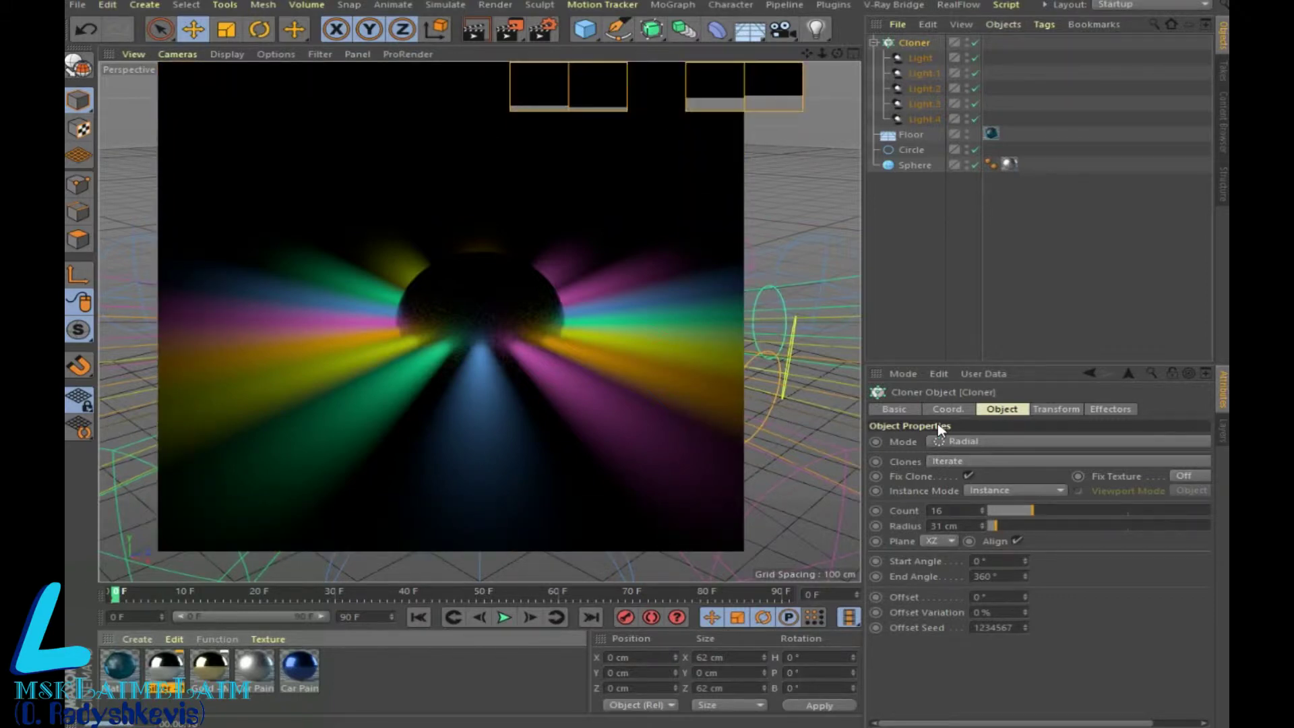
{"action": "left_click", "coordinate": [914, 165]}
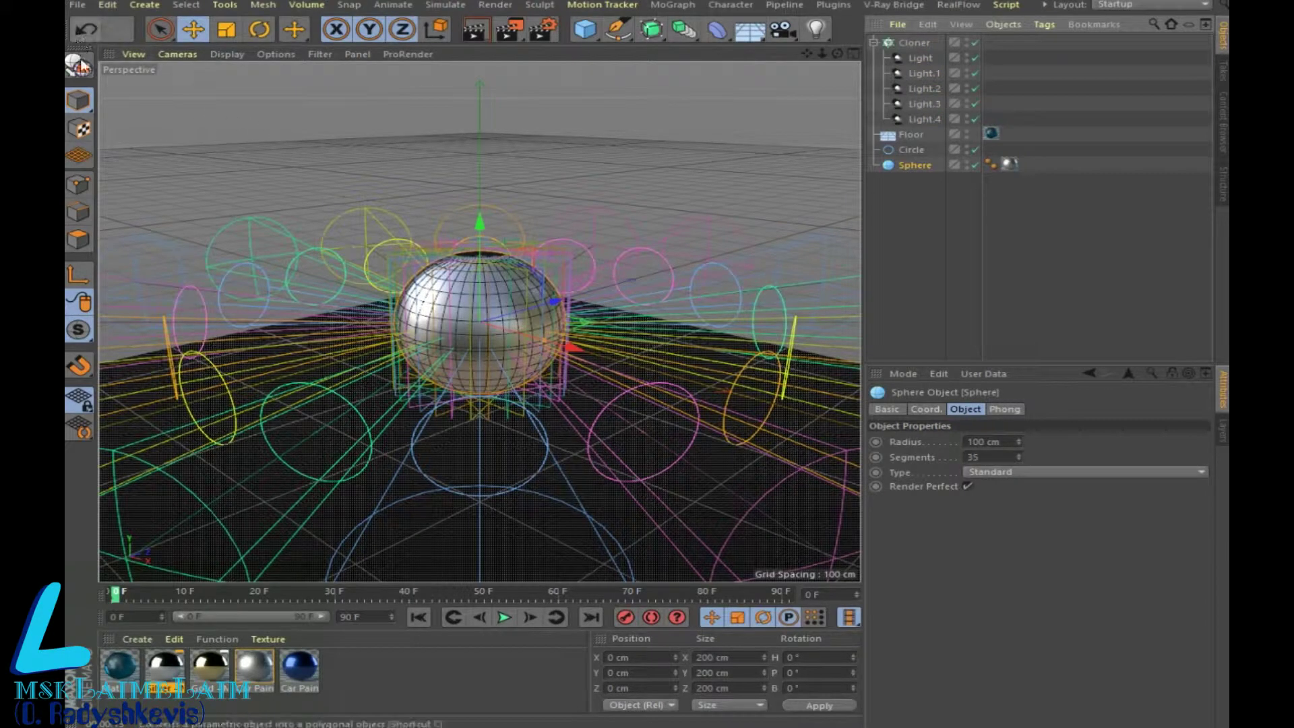
Step: Make the sphere an editable polygon mesh and select all its faces with Select Connected
{"action": "key", "text": "c"}
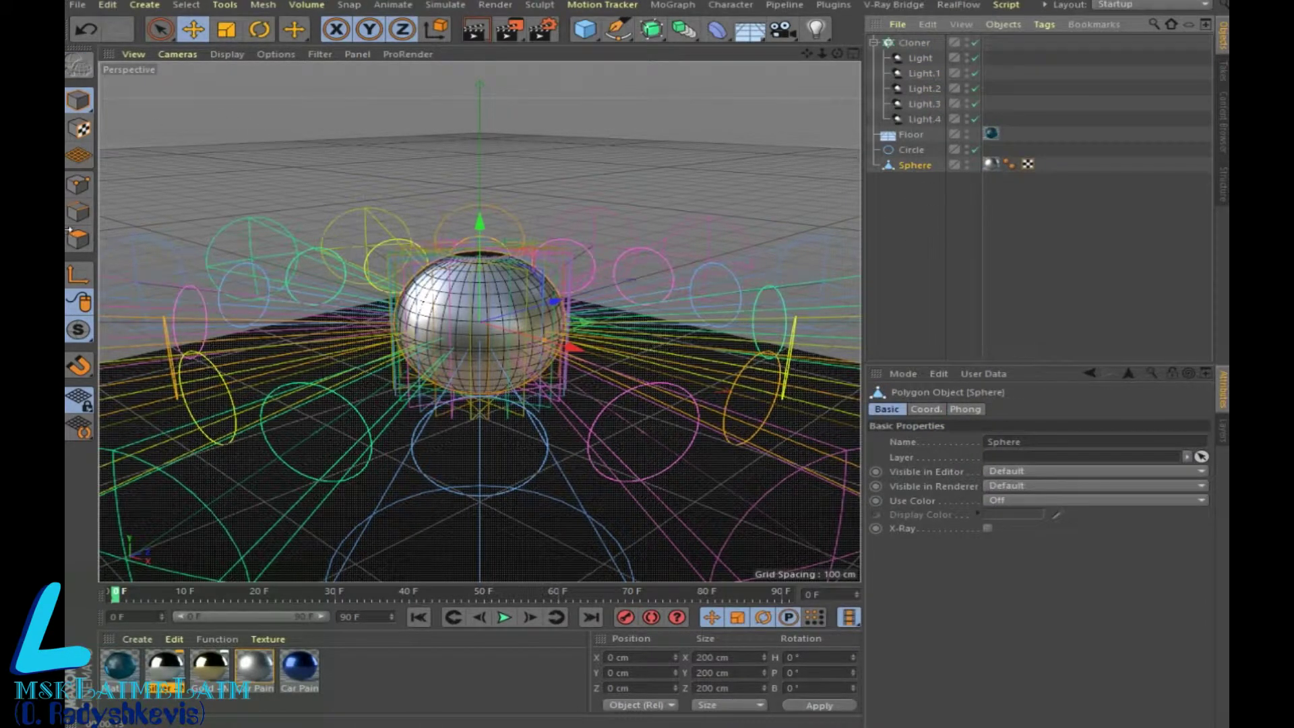
{"action": "left_click", "coordinate": [80, 240]}
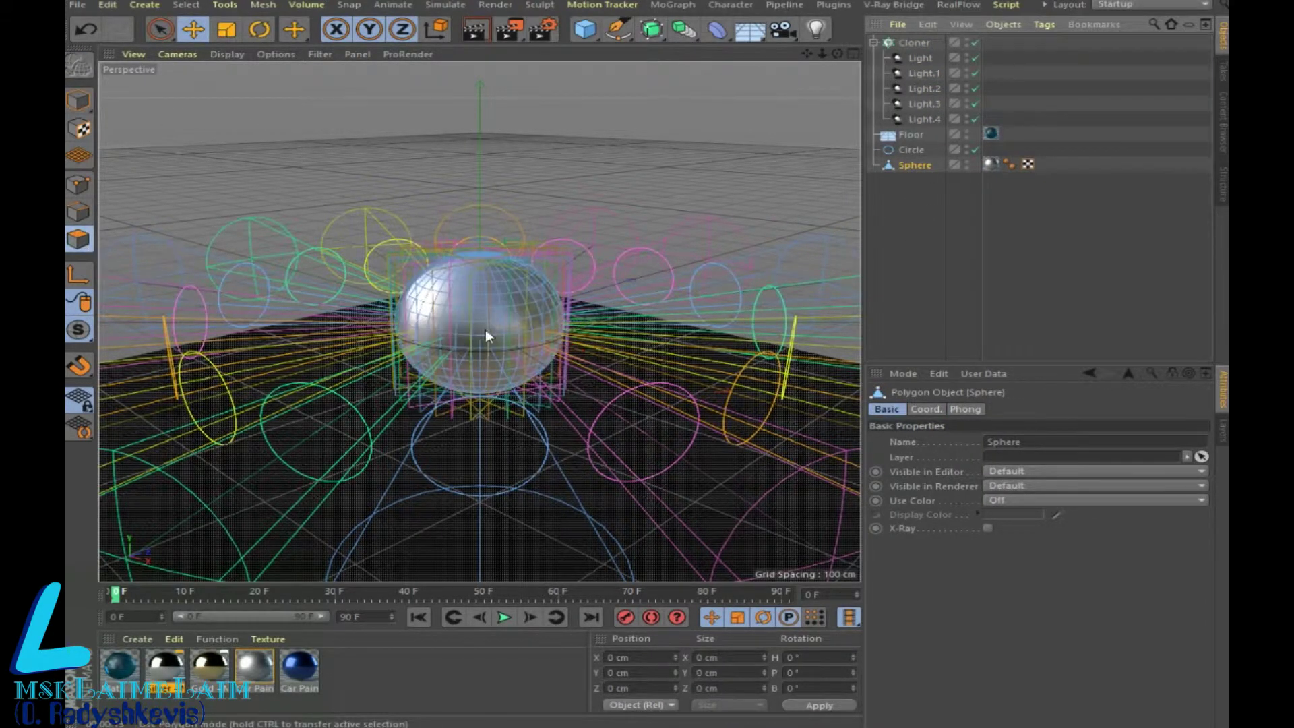
{"action": "left_click", "coordinate": [186, 7]}
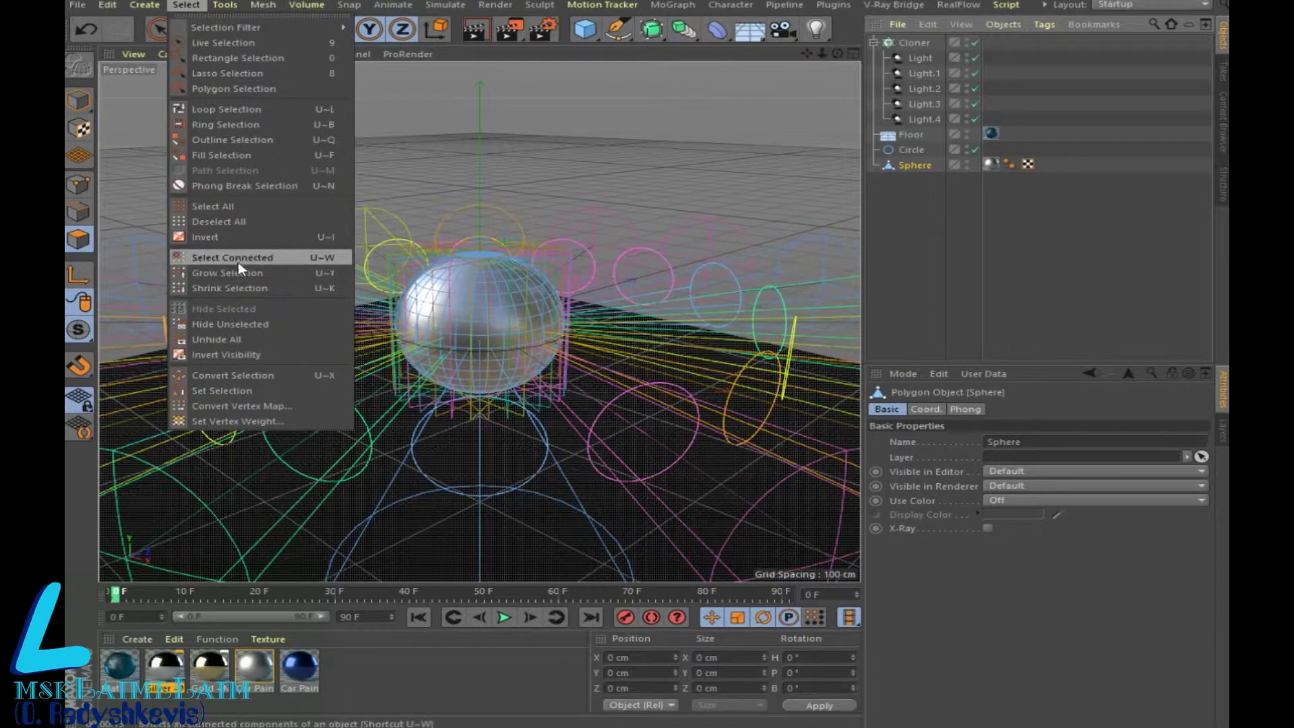
{"action": "left_click", "coordinate": [229, 206]}
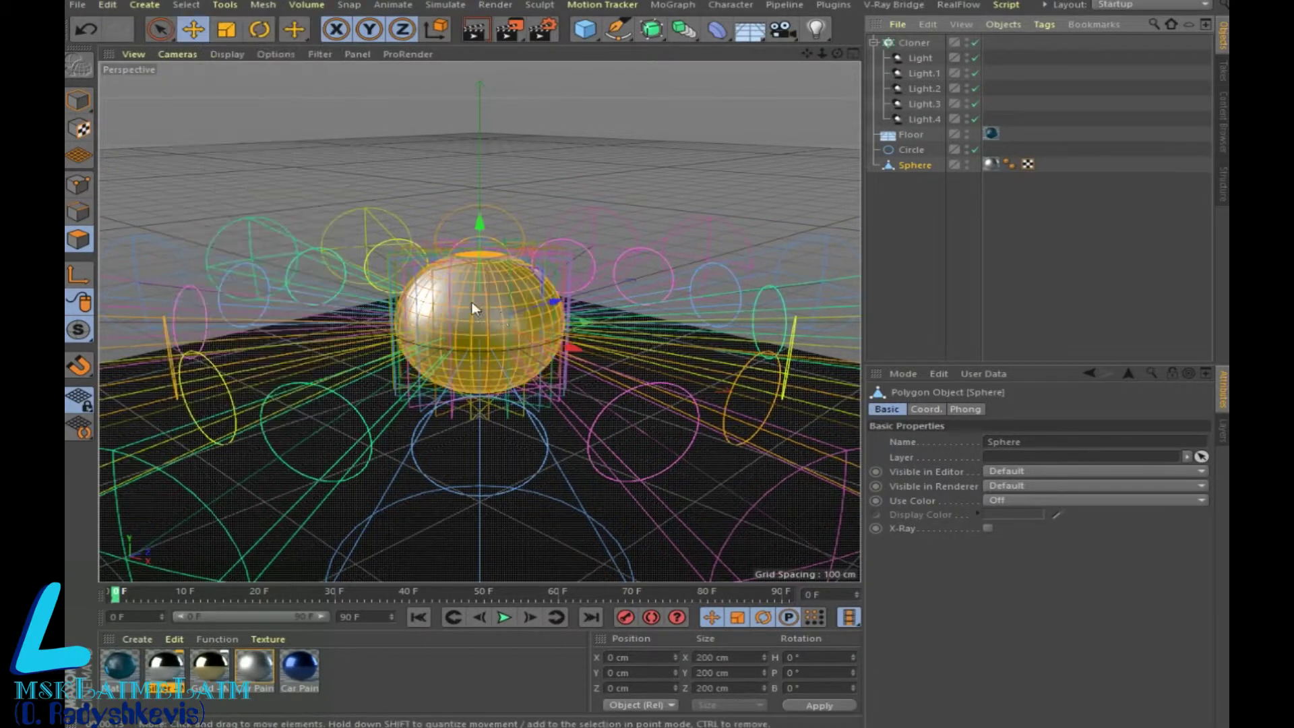
Step: Bevel the faces with Preserve Groups off, extruding each polygon individually by 0.2 cm
{"action": "right_click", "coordinate": [500, 312]}
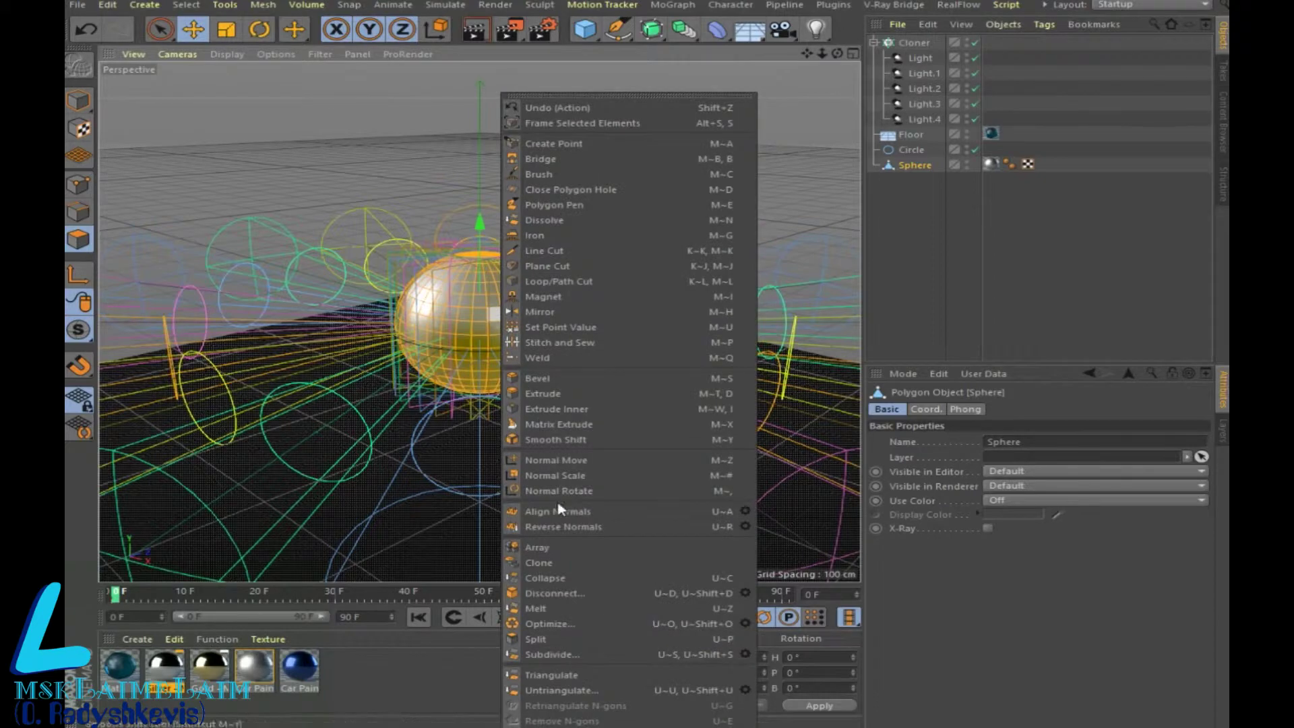
{"action": "left_click", "coordinate": [560, 378]}
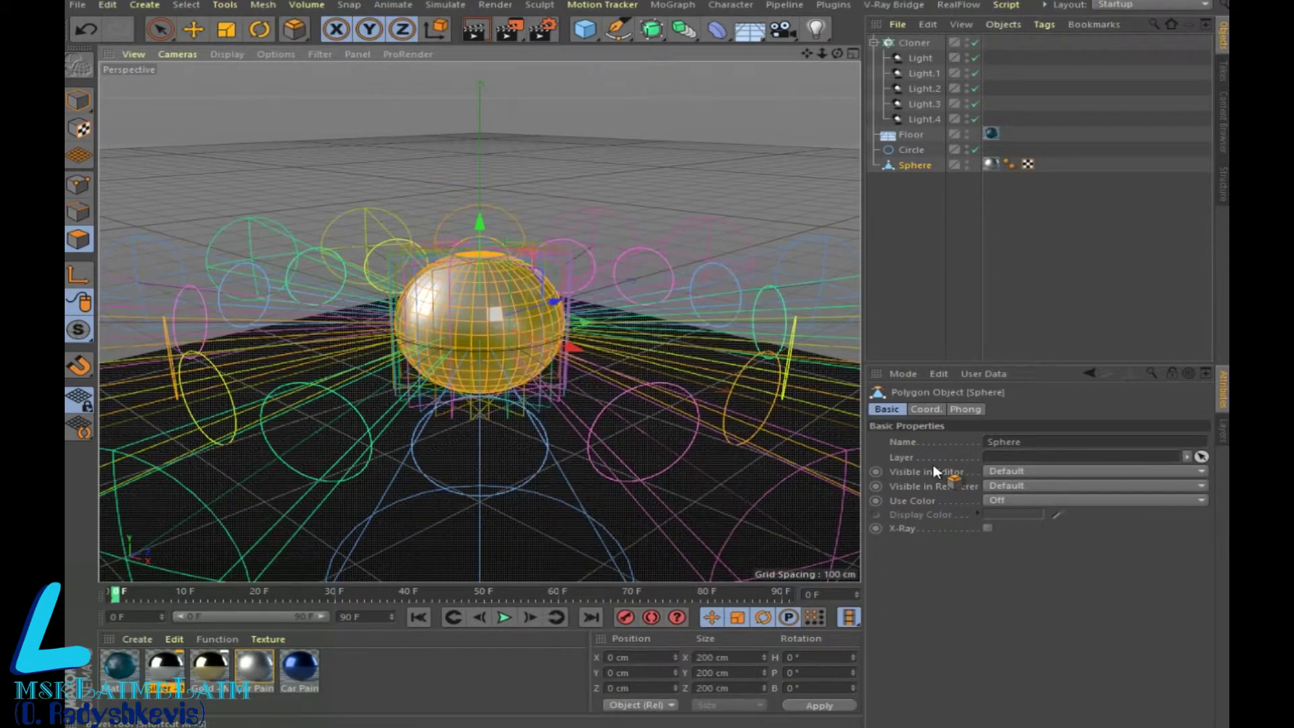
{"action": "left_click", "coordinate": [996, 410]}
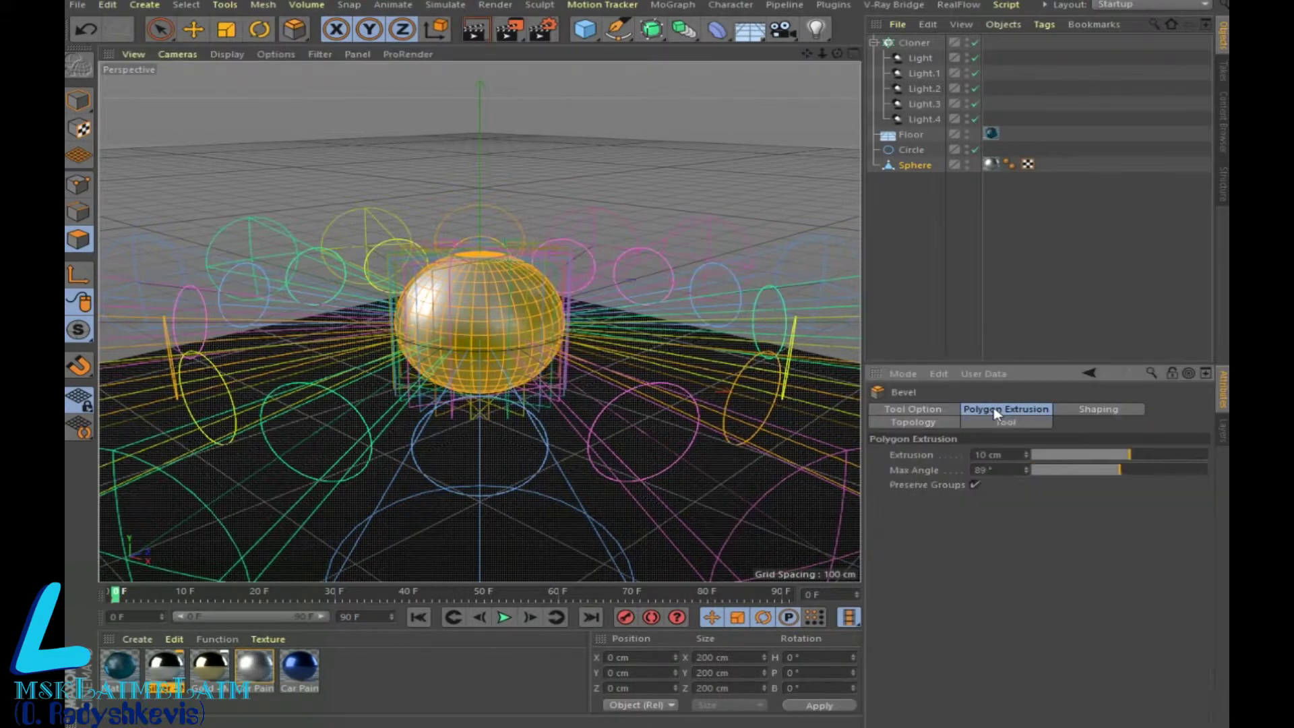
{"action": "left_click", "coordinate": [974, 485]}
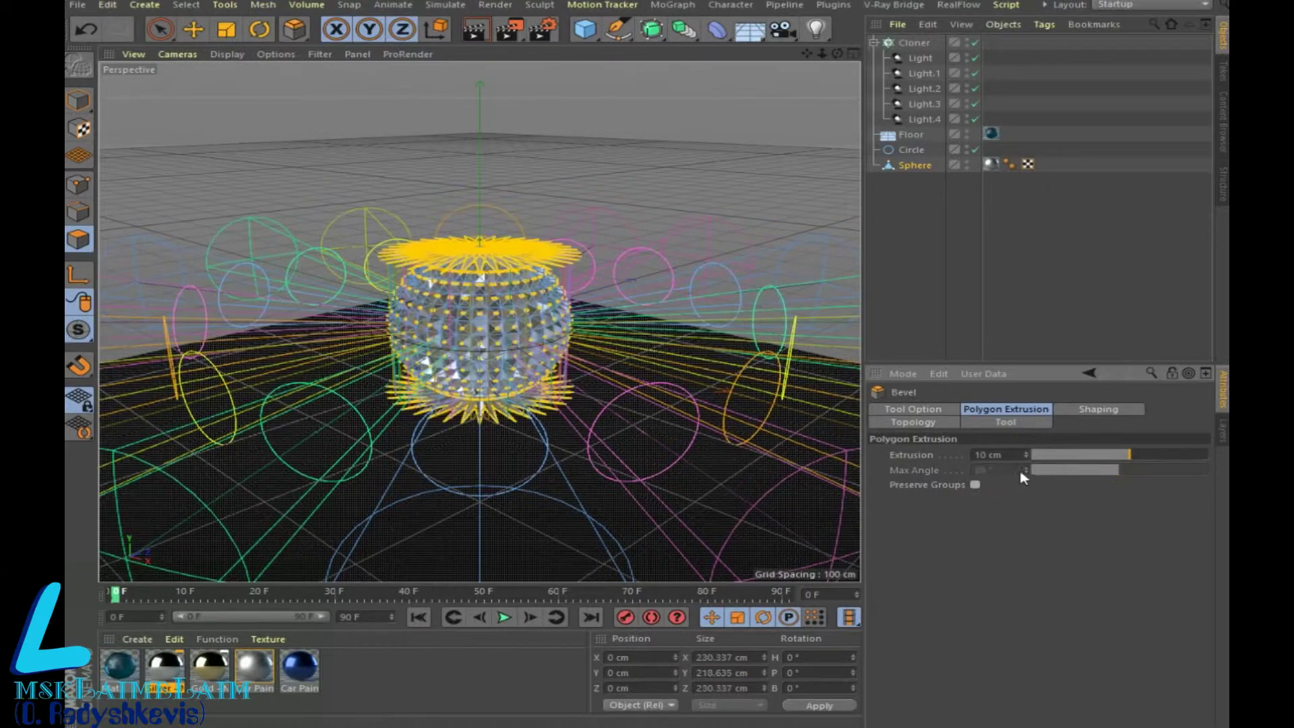
{"action": "left_click_drag", "start_coordinate": [1008, 457], "coordinate": [950, 454]}
{"action": "type", "text": "0,2"}
{"action": "key", "text": "Return"}
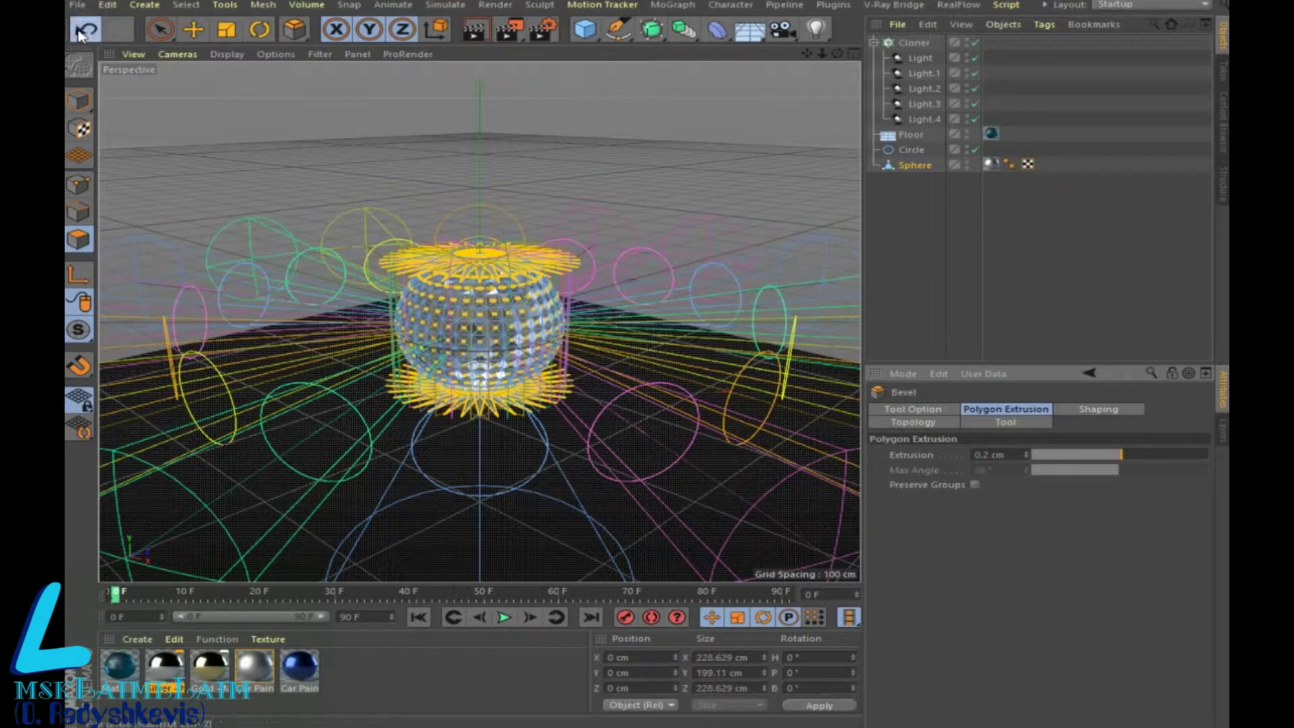
Step: Undo the spiky extrusion and orbit to a lower view of the sphere
{"action": "left_click", "coordinate": [78, 32]}
{"action": "scroll", "coordinate": [499, 324], "scroll_direction": "up", "scroll_amount": 3}
{"action": "mouse_move", "coordinate": [491, 332]}
{"action": "left_mouse_down", "text": "alt"}
{"action": "mouse_move", "coordinate": [492, 347]}
{"action": "mouse_move", "coordinate": [504, 329]}
{"action": "left_mouse_up", "text": "alt"}
{"action": "scroll", "coordinate": [492, 347], "scroll_direction": "up", "scroll_amount": 2}
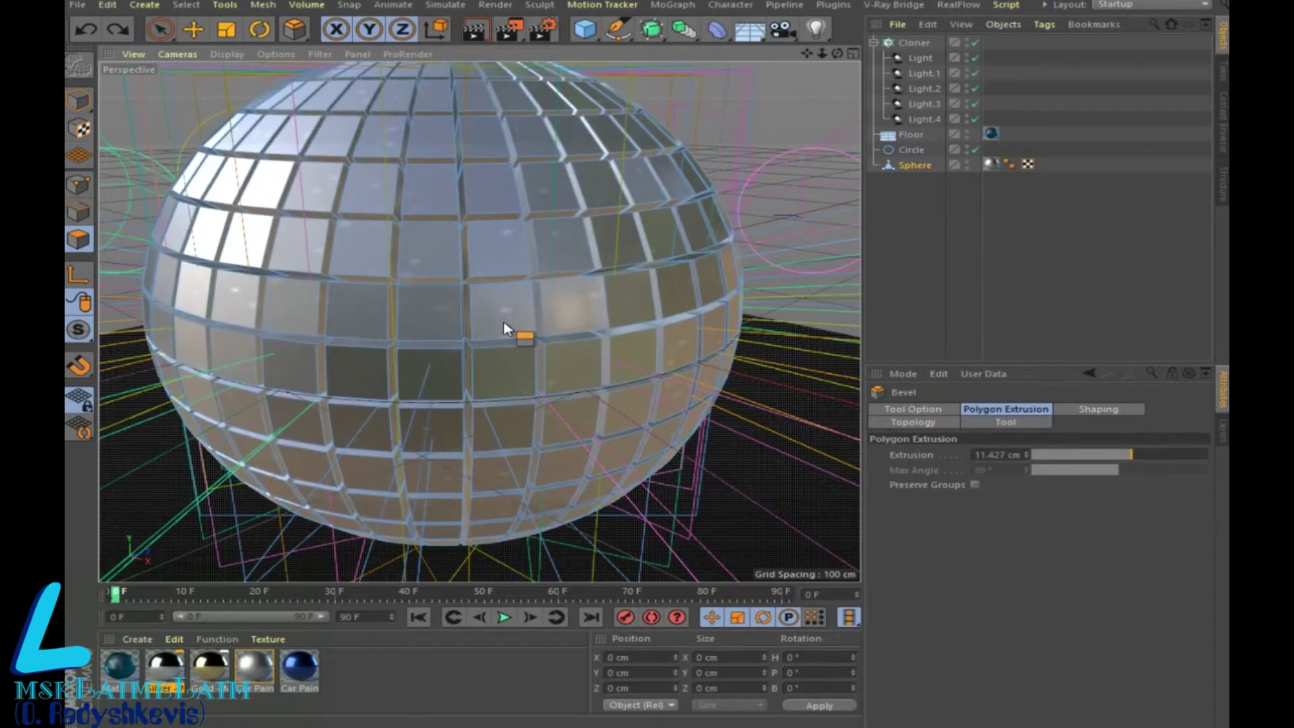
Step: Extrude the mirror tiles to about 14 cm, then return to Model mode with the Move tool
{"action": "left_click_drag", "start_coordinate": [506, 322], "coordinate": [391, 223]}
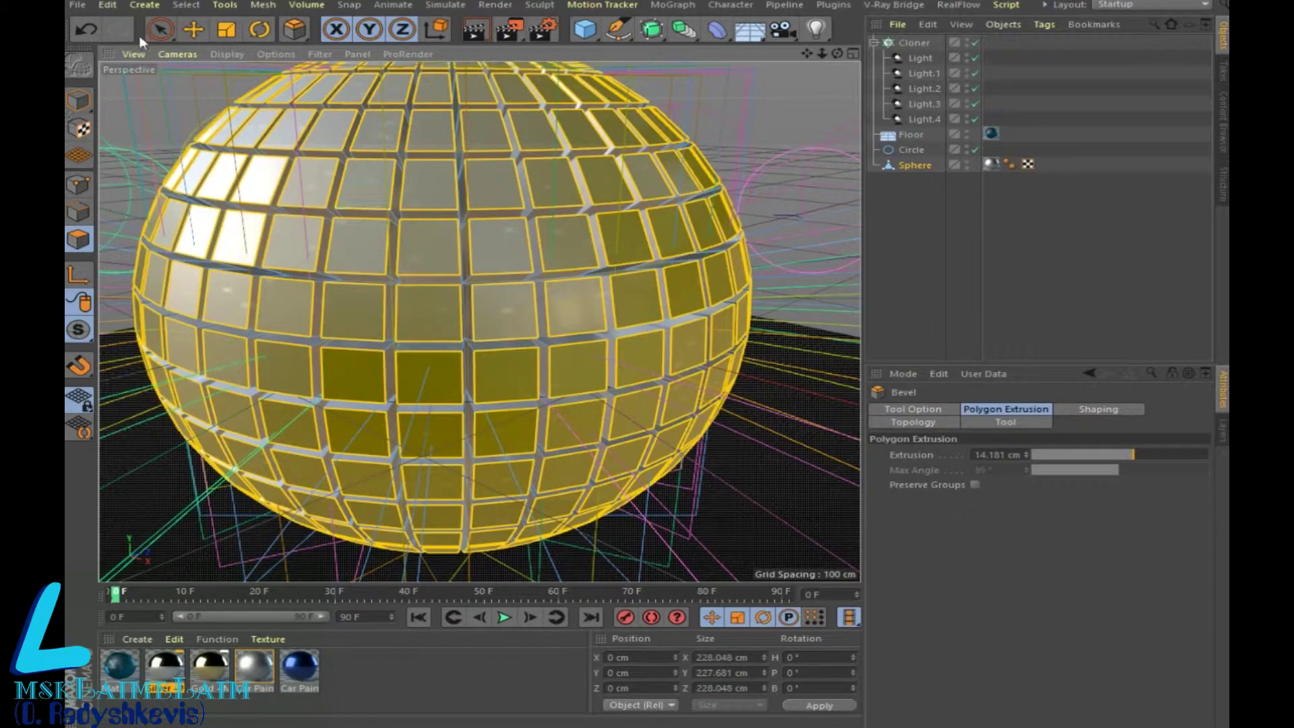
{"action": "left_click", "coordinate": [78, 100]}
{"action": "scroll", "coordinate": [384, 223], "scroll_direction": "down", "scroll_amount": 3}
{"action": "scroll", "coordinate": [383, 233], "scroll_direction": "down", "scroll_amount": 3}
{"action": "scroll", "coordinate": [384, 234], "scroll_direction": "down", "scroll_amount": 3}
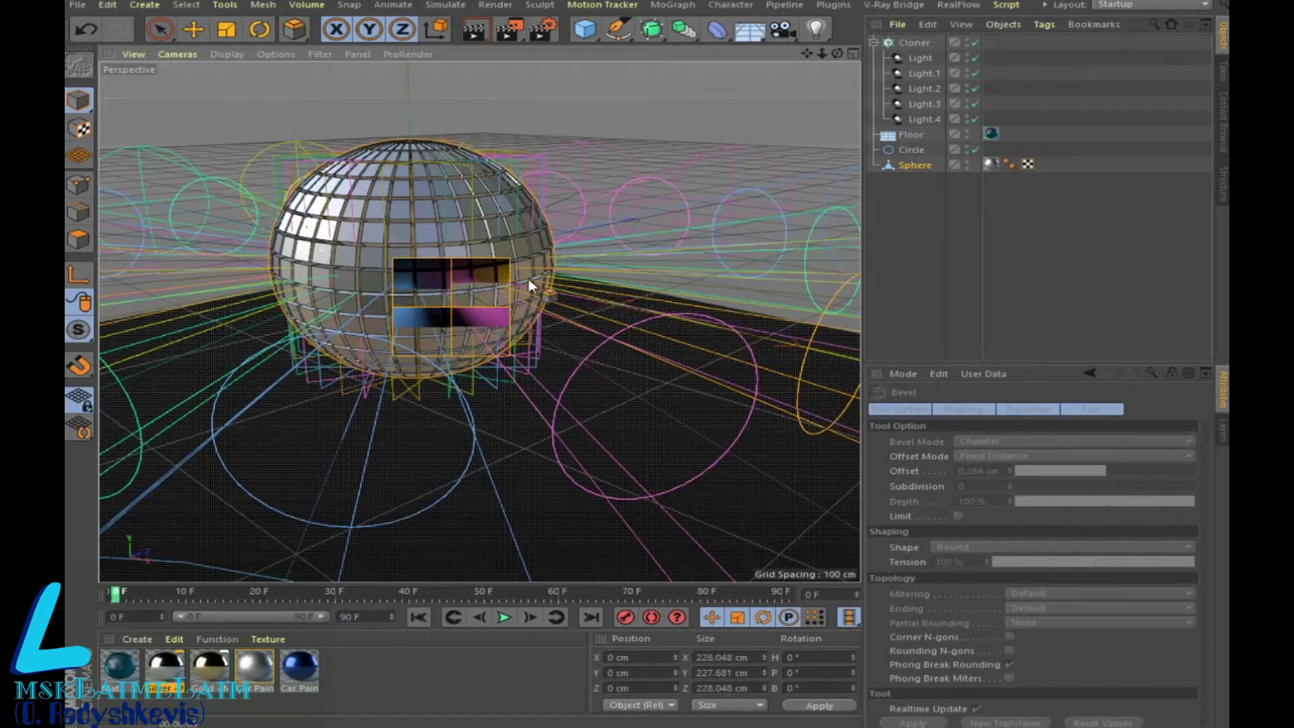
{"action": "scroll", "coordinate": [620, 209], "scroll_direction": "down", "scroll_amount": 3}
{"action": "scroll", "coordinate": [593, 189], "scroll_direction": "down", "scroll_amount": 1}
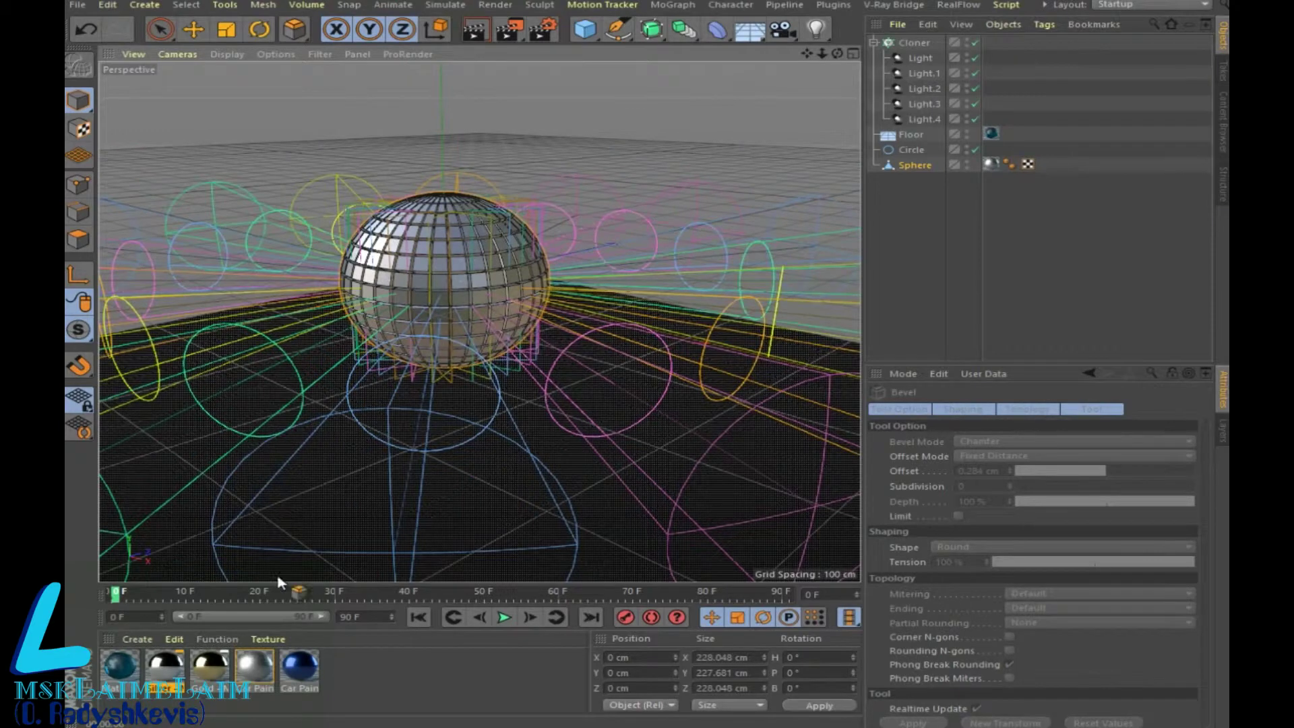
{"action": "left_click", "coordinate": [193, 29]}
{"action": "scroll", "coordinate": [548, 310], "scroll_direction": "down", "scroll_amount": 2}
{"action": "scroll", "coordinate": [573, 333], "scroll_direction": "down", "scroll_amount": 2}
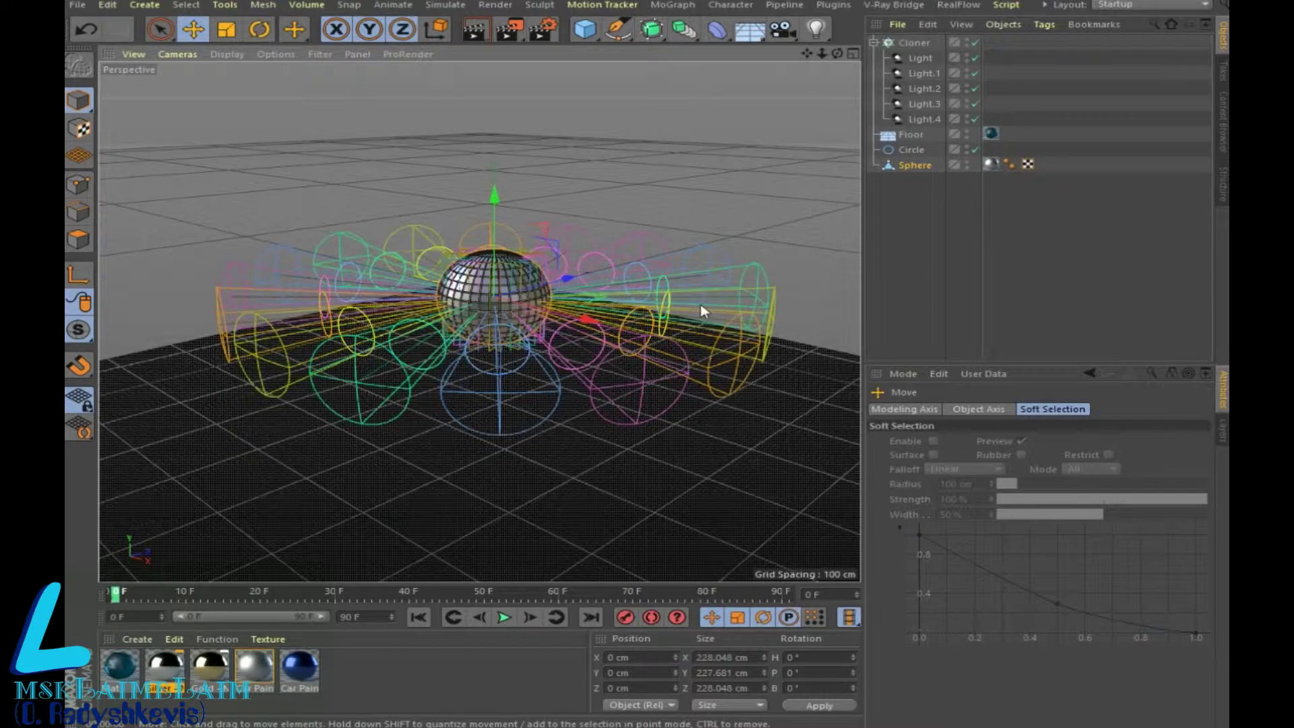
Step: Duplicate the Cloner and delete the extra Sphere.1 copy
{"action": "left_click", "coordinate": [874, 43]}
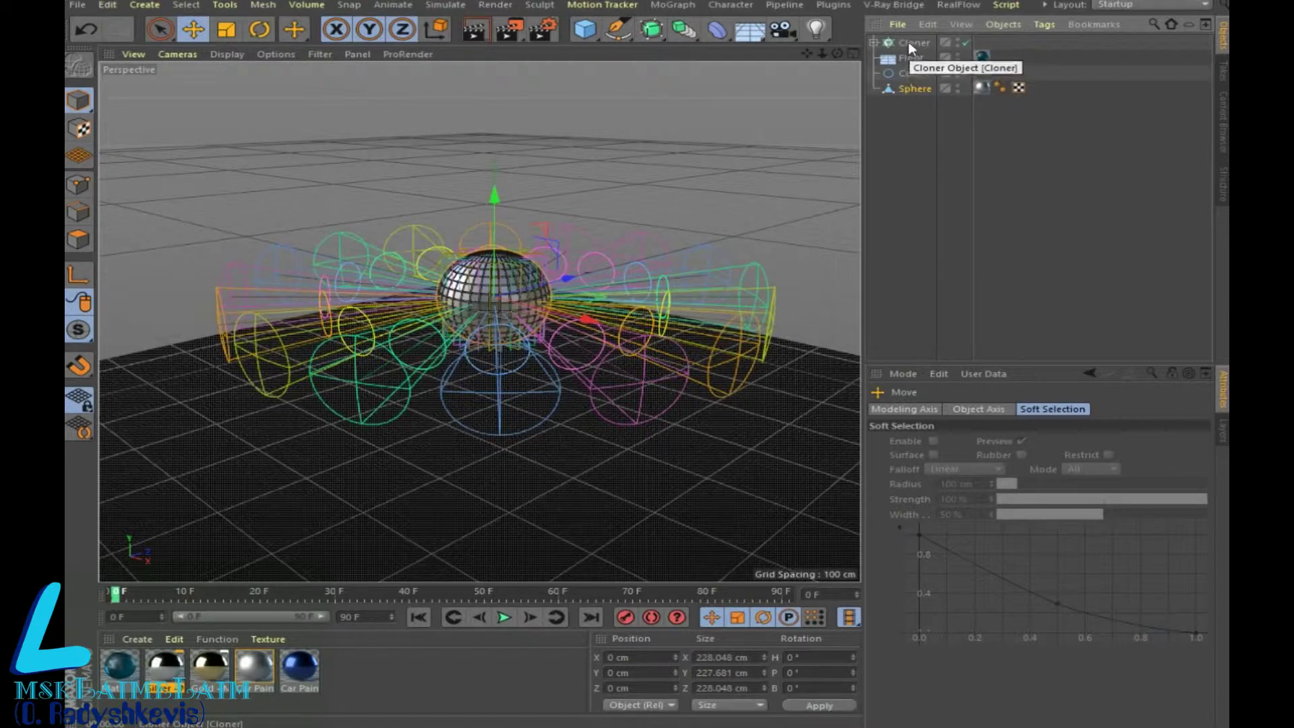
{"action": "key", "text": "ctrl+z"}
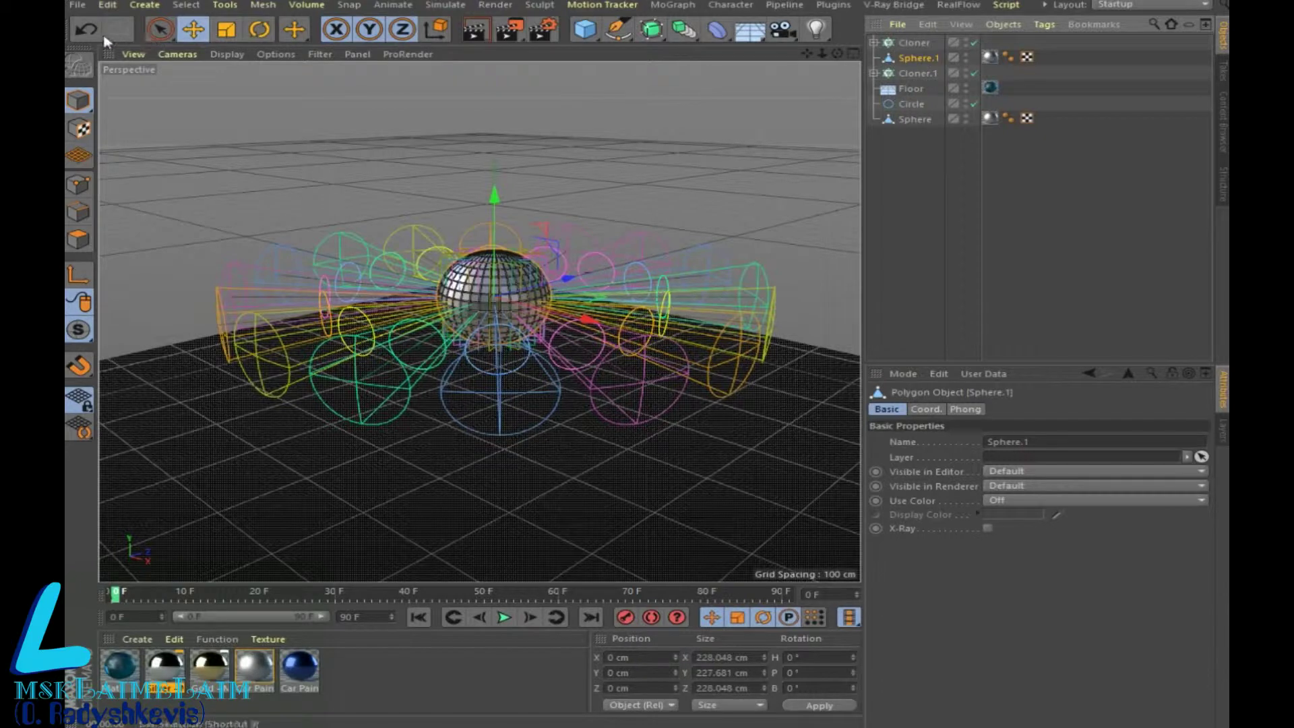
{"action": "key", "text": "ctrl+z"}
{"action": "left_click", "coordinate": [916, 60]}
{"action": "key", "text": "Delete"}
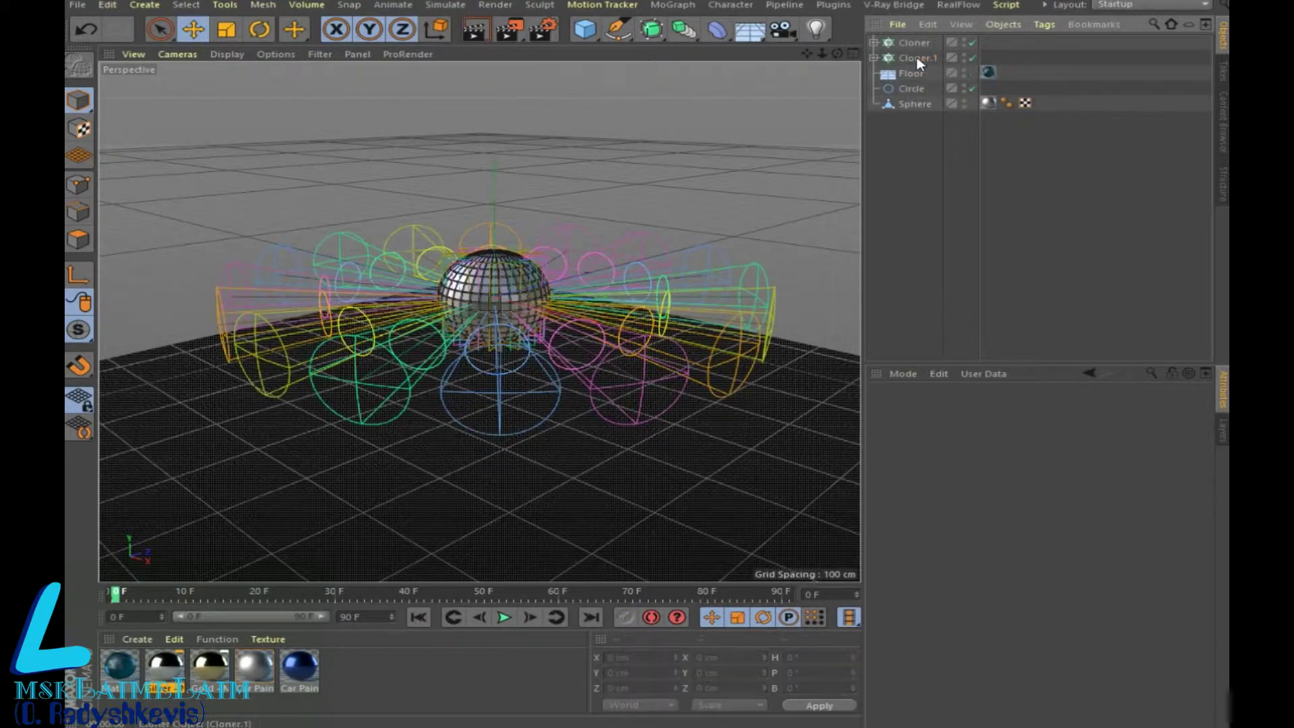
Step: Raise Cloner.1 to Y 331.131 cm and pitch its clones to 39°
{"action": "left_click", "coordinate": [916, 58]}
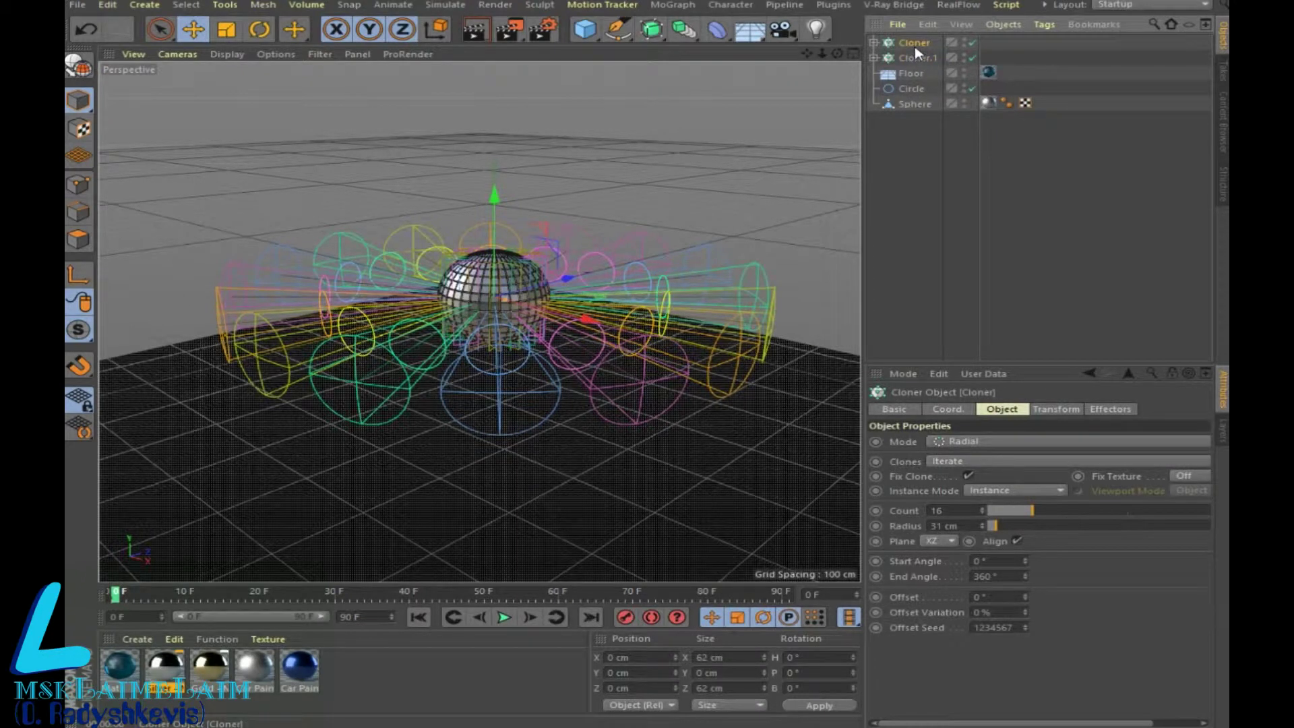
{"action": "left_click", "coordinate": [914, 60]}
{"action": "left_click_drag", "start_coordinate": [495, 195], "coordinate": [495, 101]}
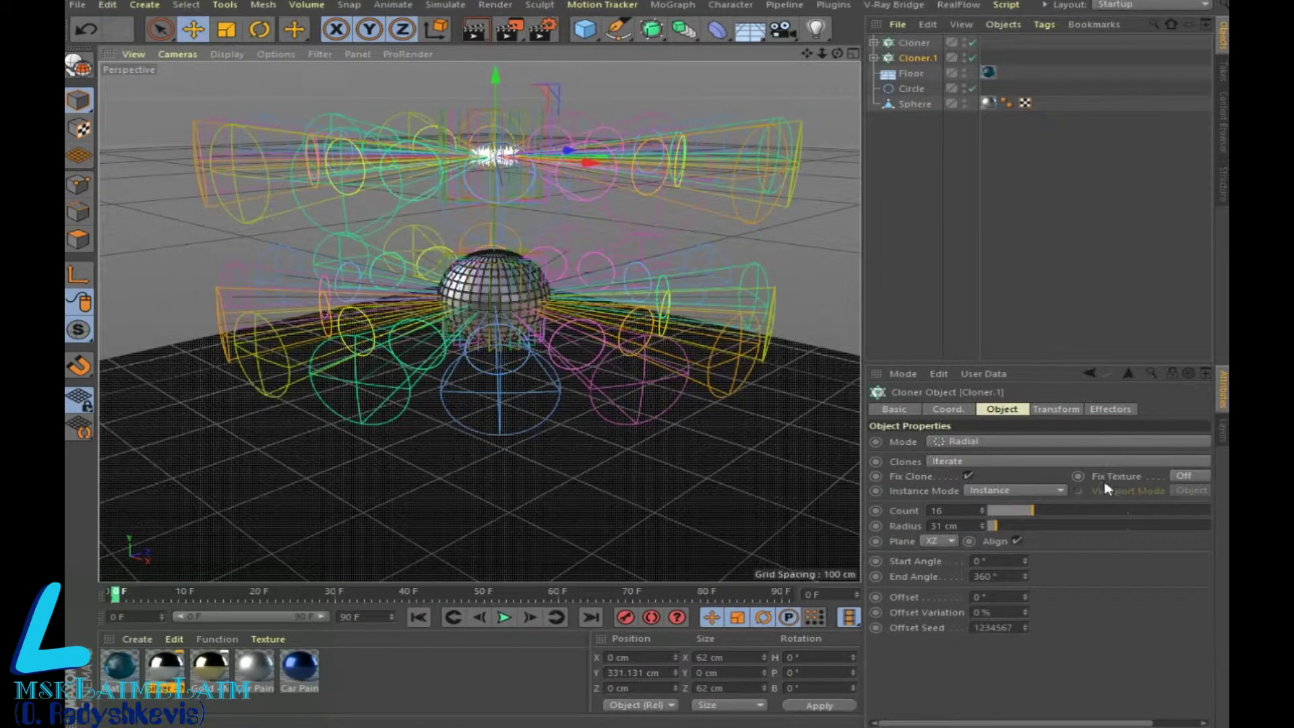
{"action": "left_click", "coordinate": [1055, 409]}
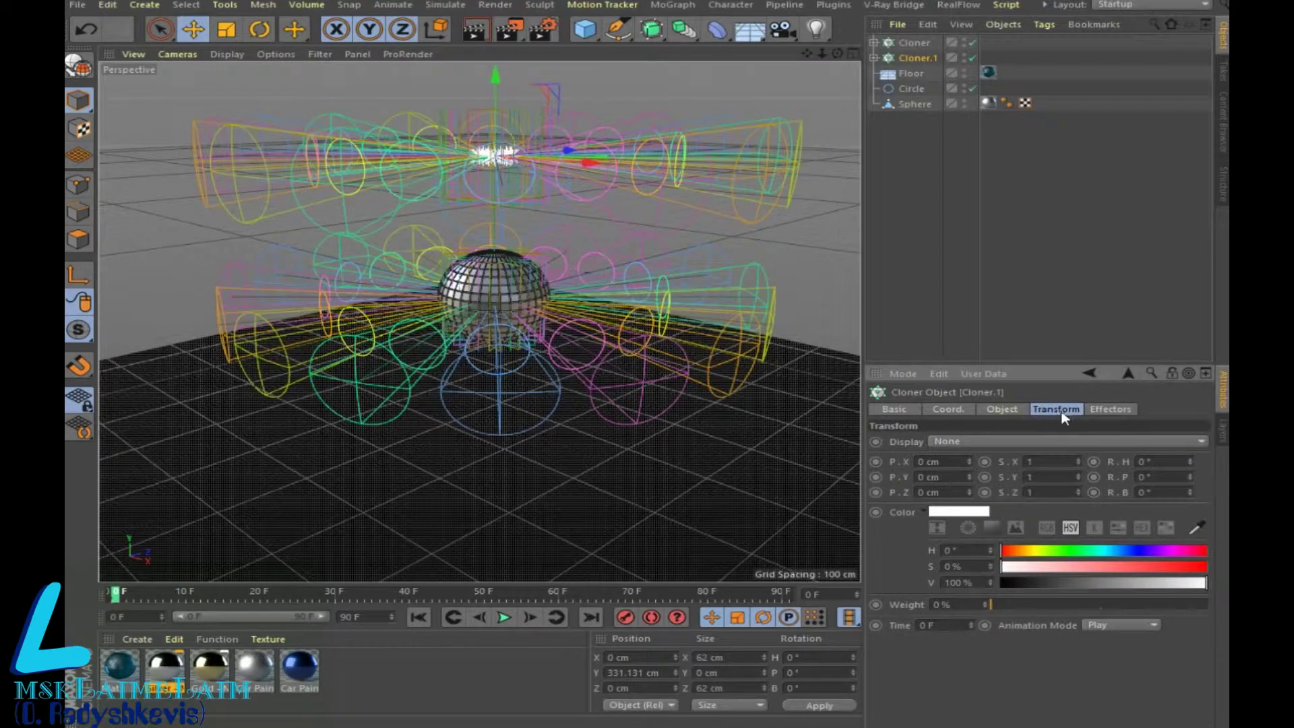
{"action": "mouse_move", "coordinate": [1189, 476]}
{"action": "left_mouse_down"}
{"action": "mouse_move", "coordinate": [1189, 458]}
{"action": "mouse_move", "coordinate": [1190, 485]}
{"action": "left_mouse_up"}
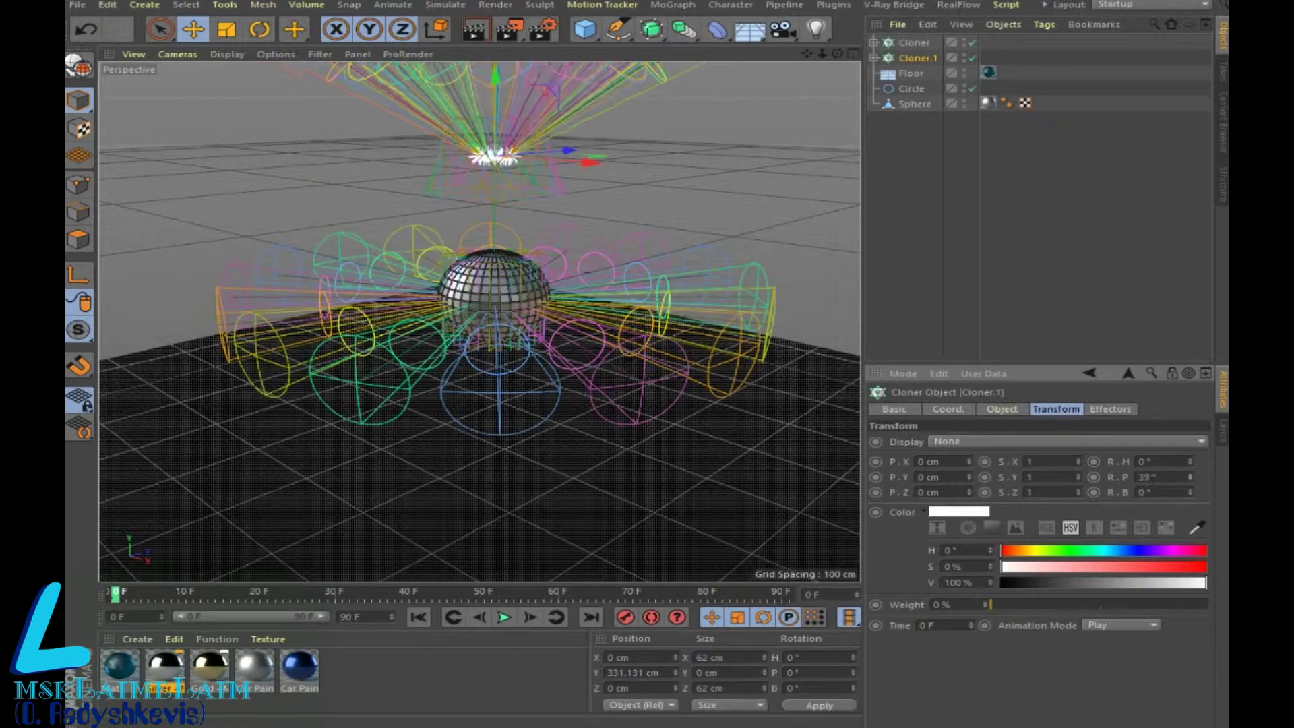
Step: Preview-render, widen the upper light ring to a 398 cm radius, and add a Disc
{"action": "left_click", "coordinate": [475, 31]}
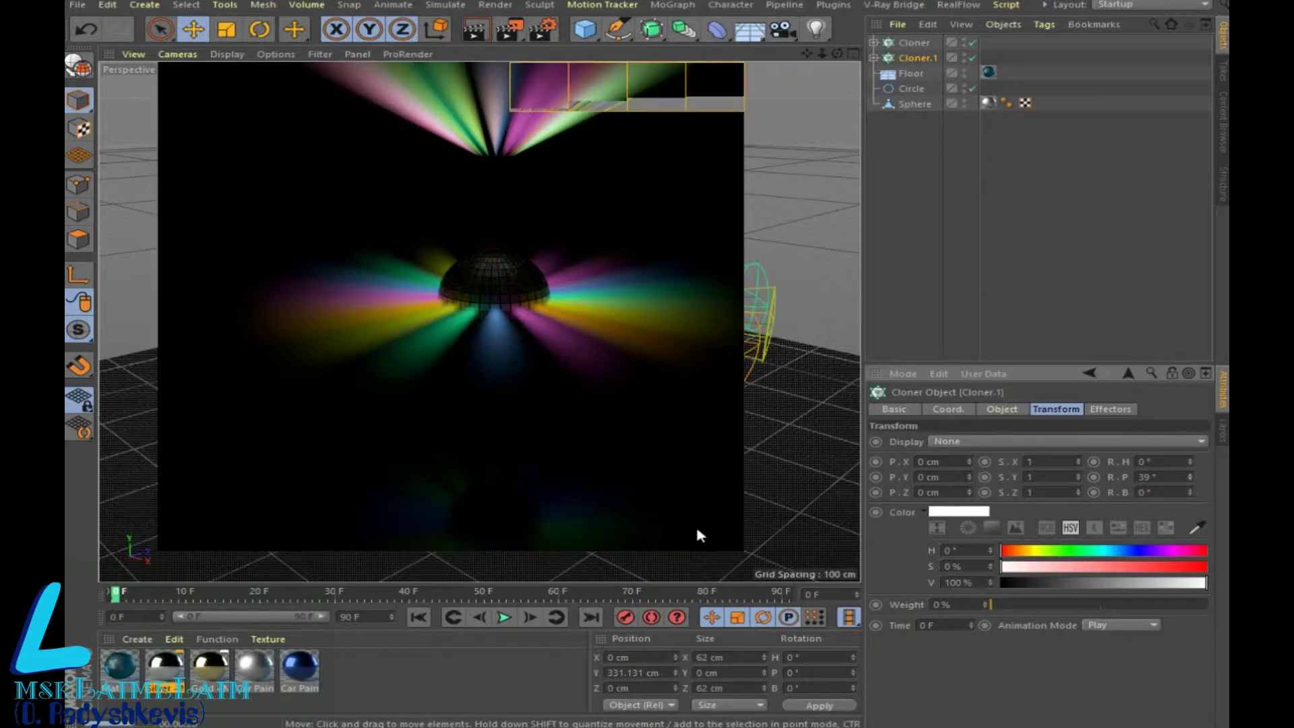
{"action": "left_click", "coordinate": [1000, 409]}
{"action": "left_click_drag", "start_coordinate": [1001, 530], "coordinate": [1099, 532]}
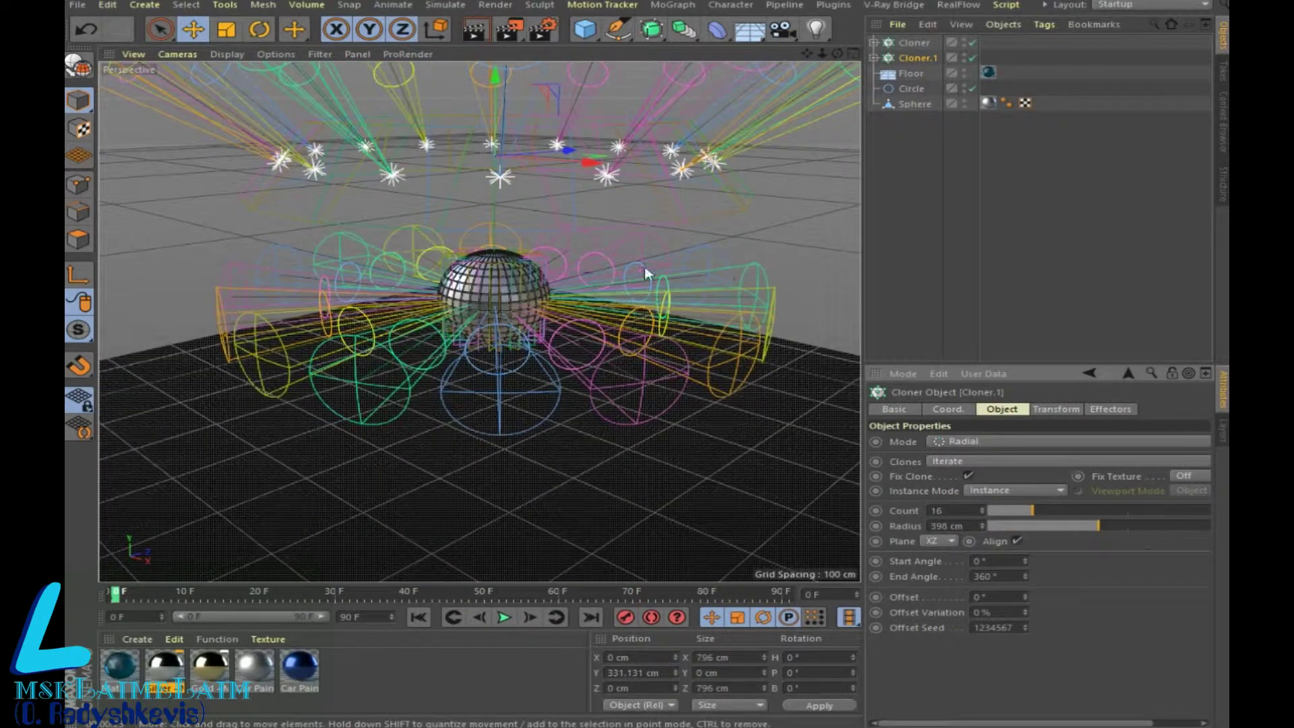
{"action": "mouse_move", "coordinate": [584, 29]}
{"action": "left_mouse_down"}
{"action": "mouse_move", "coordinate": [743, 59]}
{"action": "mouse_move", "coordinate": [647, 79]}
{"action": "left_mouse_up"}
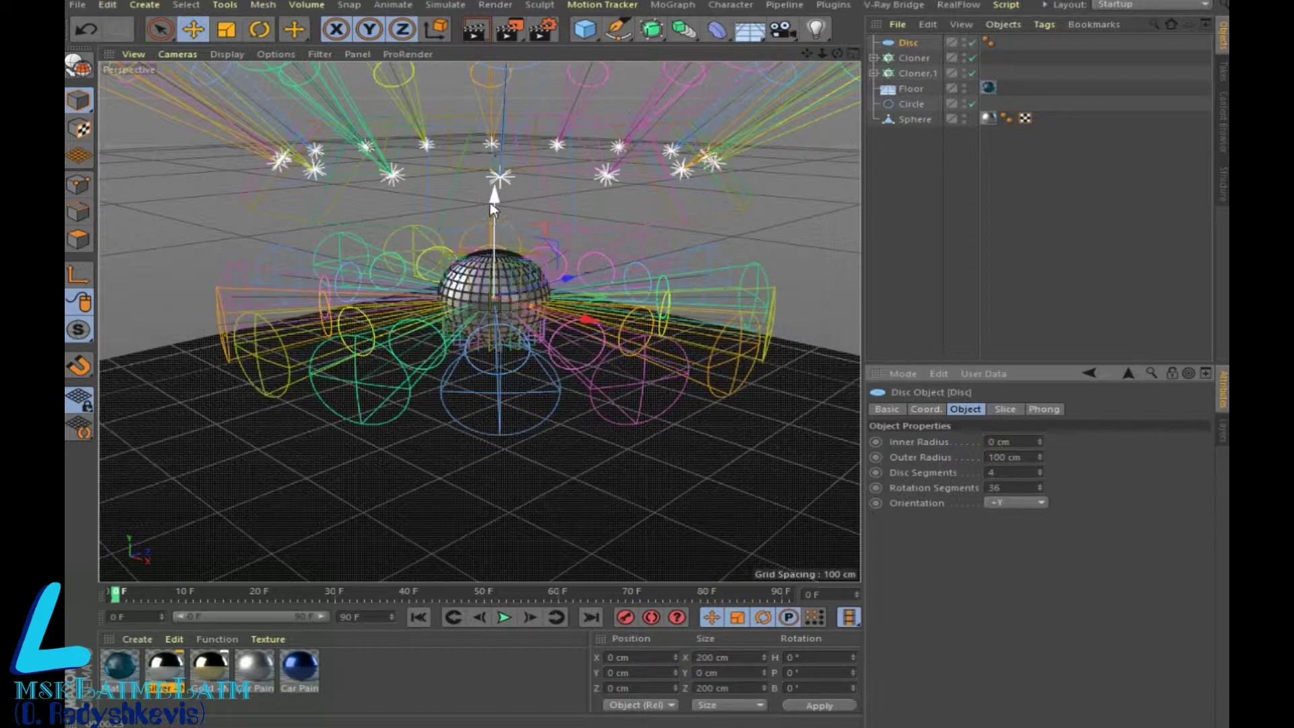
Step: Raise the Disc to Y 518.366 cm and widen its outer radius to 702.176 cm
{"action": "left_click_drag", "start_coordinate": [490, 204], "coordinate": [503, 94]}
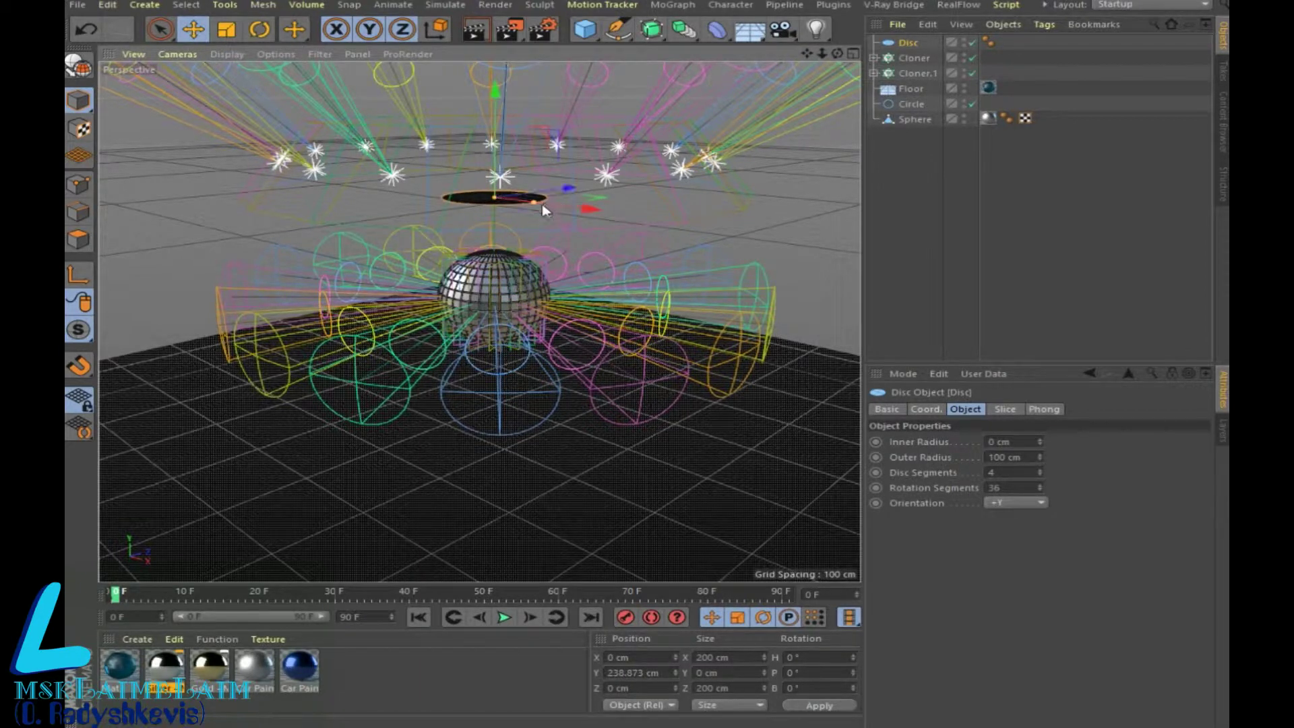
{"action": "left_click_drag", "start_coordinate": [534, 201], "coordinate": [813, 237]}
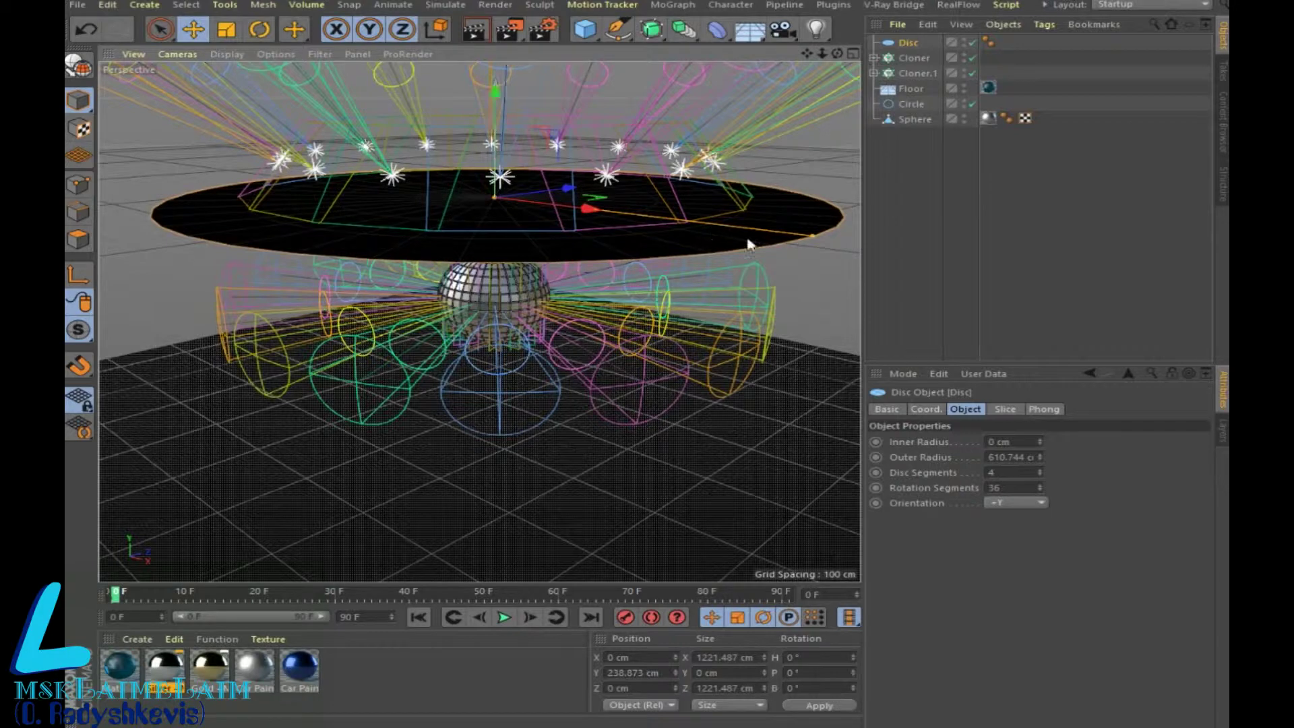
{"action": "left_click_drag", "start_coordinate": [844, 248], "coordinate": [856, 255]}
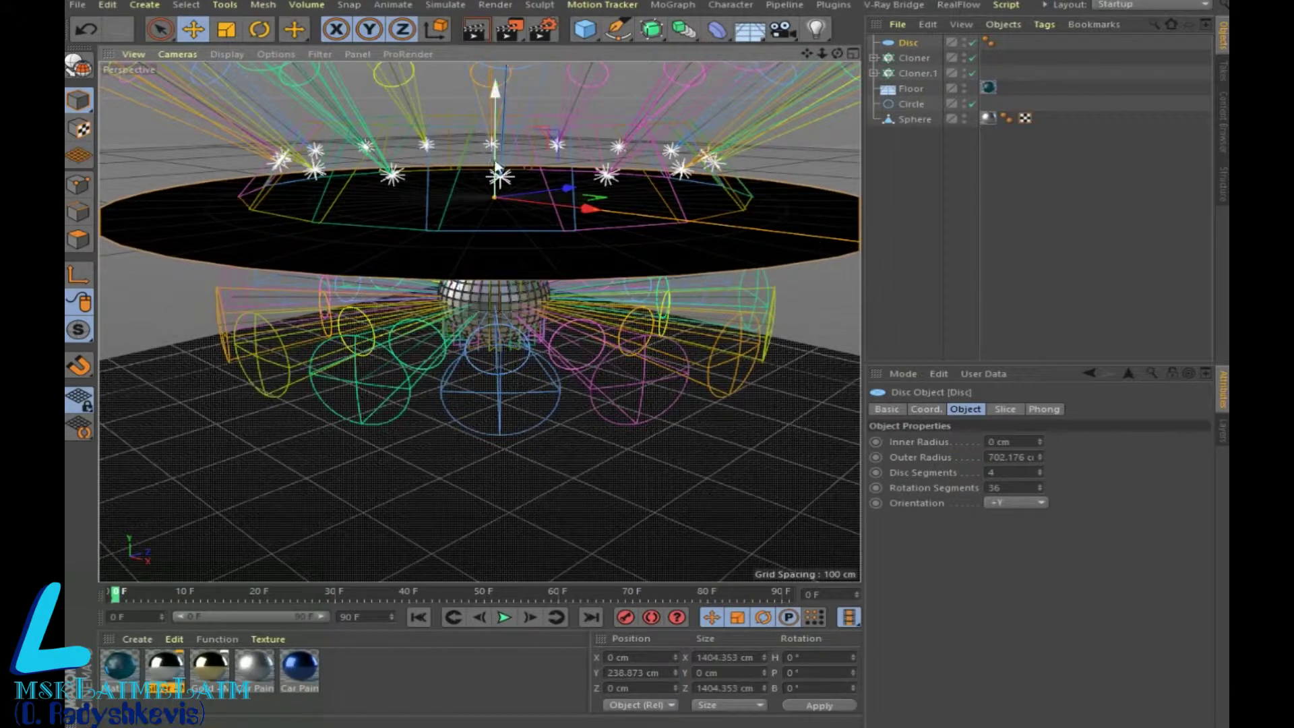
{"action": "left_click_drag", "start_coordinate": [495, 101], "coordinate": [497, 44]}
{"action": "left_click_drag", "start_coordinate": [496, 169], "coordinate": [498, 120]}
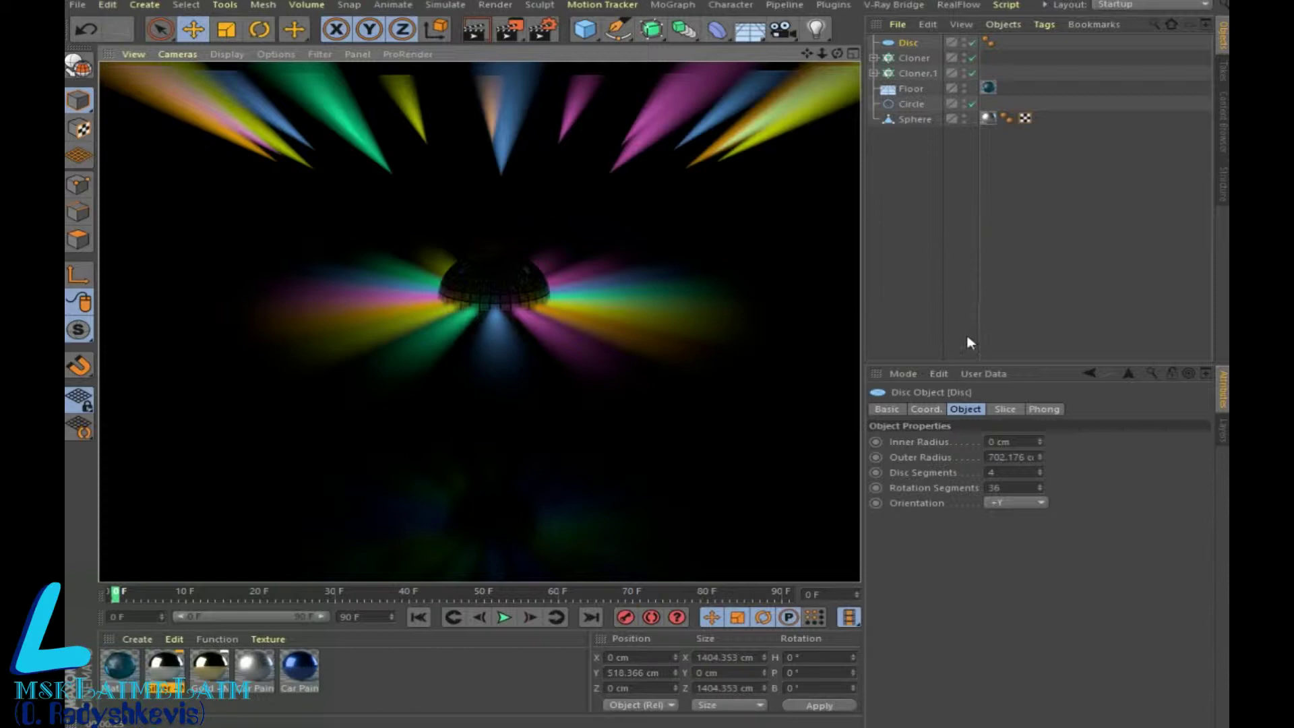
{"action": "left_click", "coordinate": [916, 73]}
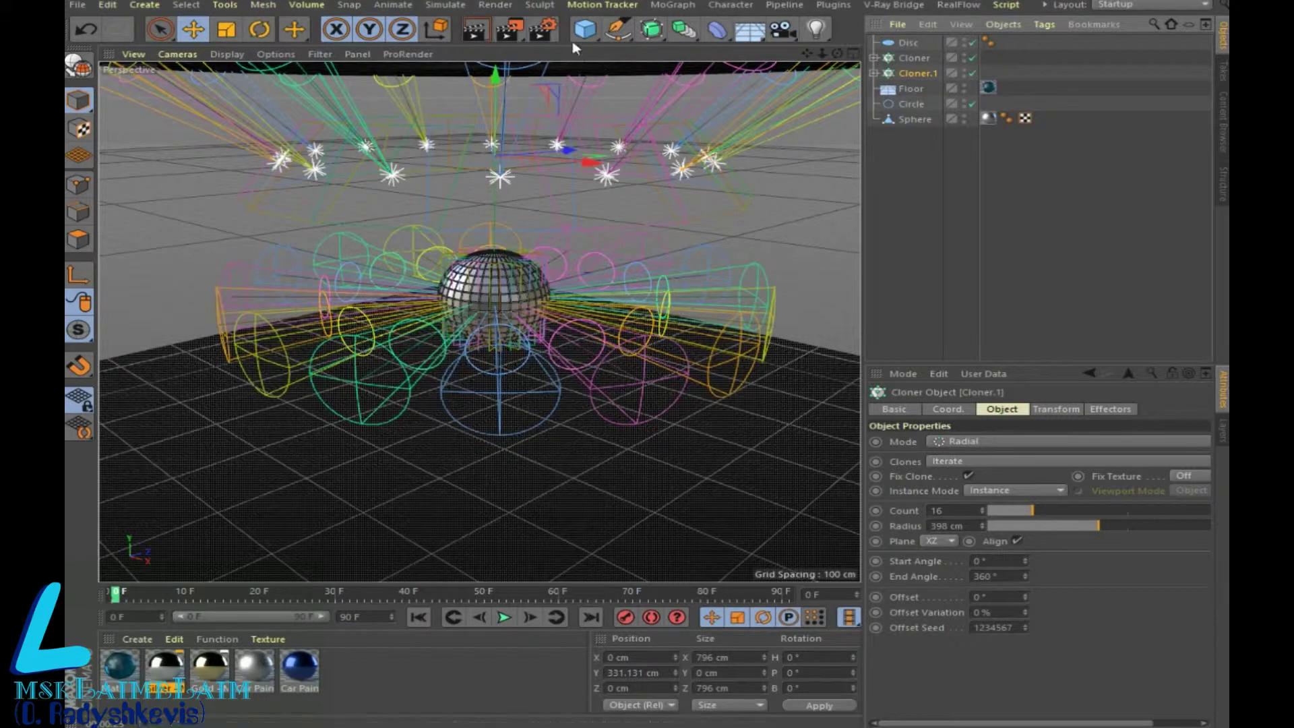
Step: Add a Circle spline on the XZ plane with 400 cm radius, raised to Y 457.703 cm
{"action": "left_click", "coordinate": [618, 34]}
{"action": "left_click", "coordinate": [769, 81]}
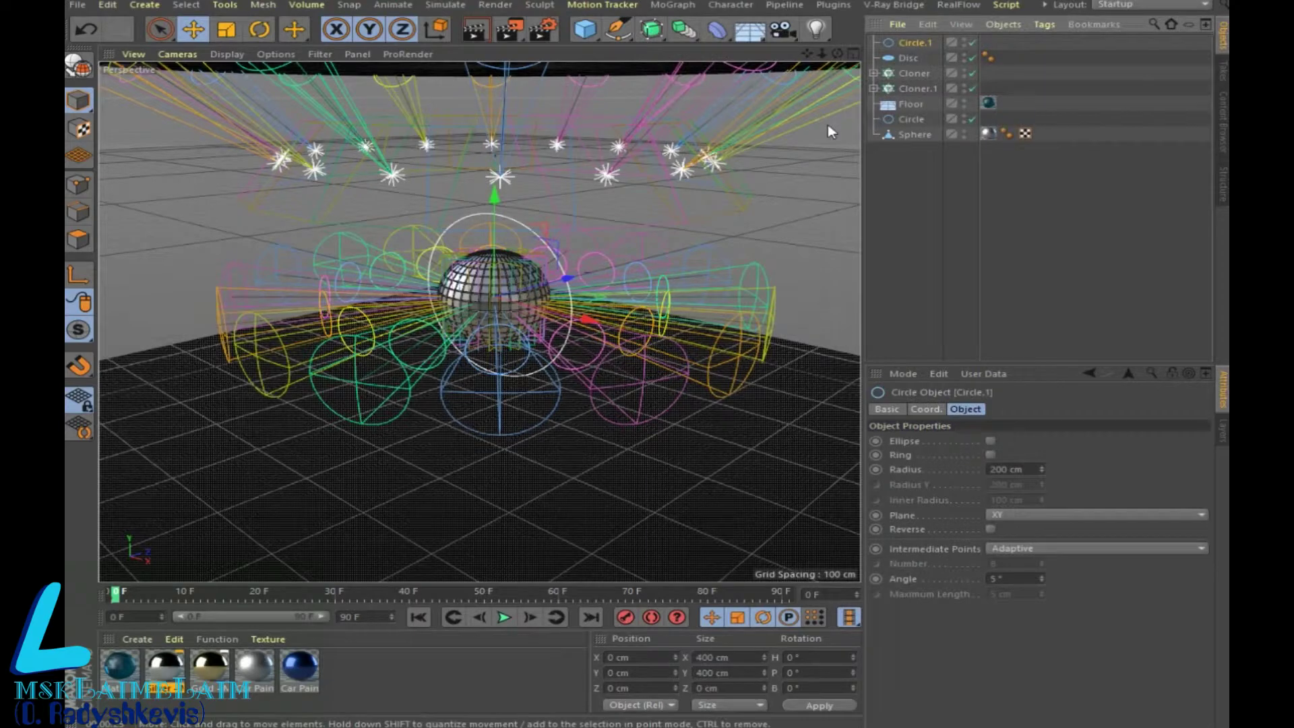
{"action": "left_click", "coordinate": [1062, 515]}
{"action": "left_click", "coordinate": [1035, 552]}
{"action": "double_click", "coordinate": [1010, 468]}
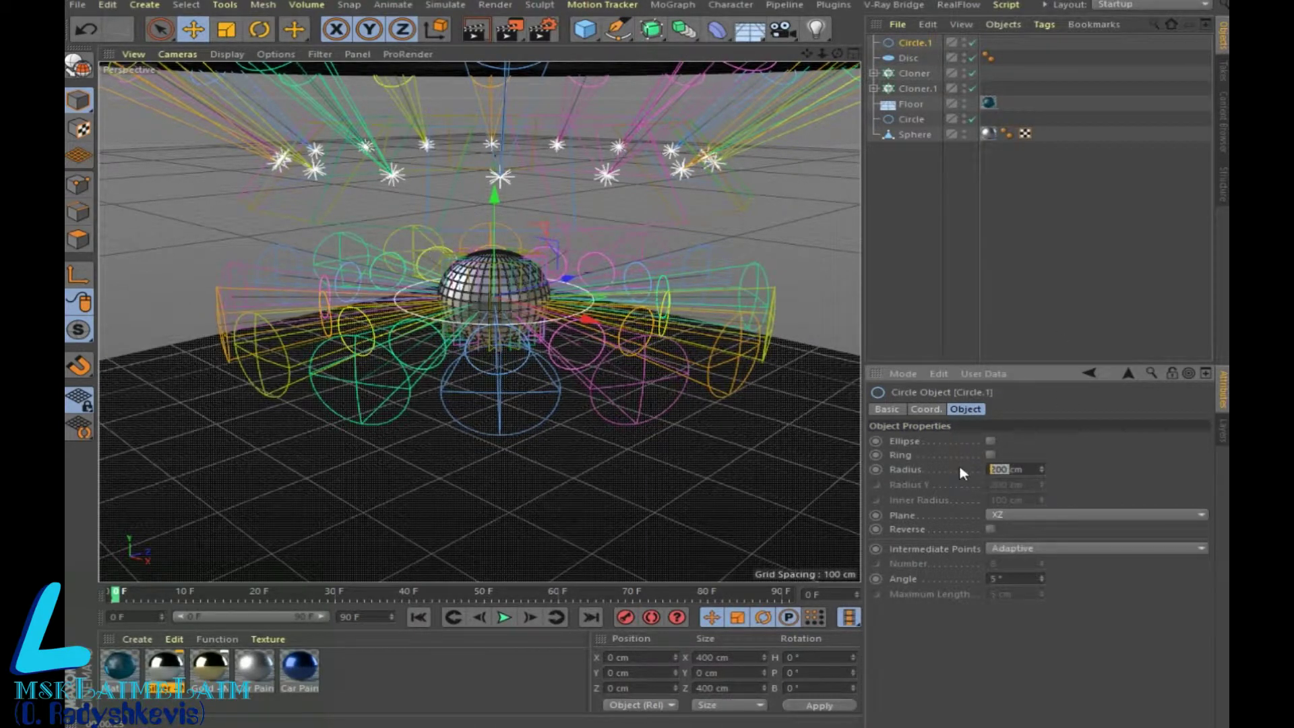
{"action": "type", "text": "400"}
{"action": "key", "text": "Return"}
{"action": "left_click_drag", "start_coordinate": [490, 200], "coordinate": [495, 84]}
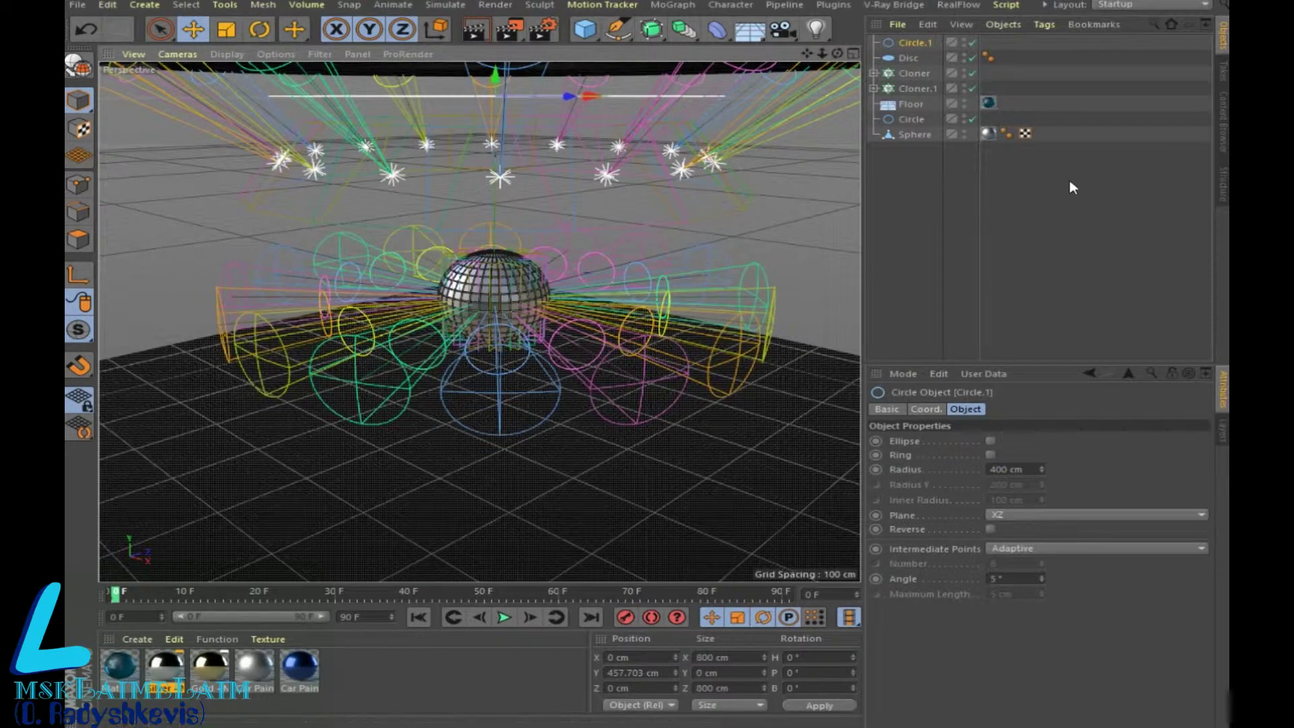
Step: Switch Cloner.1 to Object mode
{"action": "left_click", "coordinate": [924, 88]}
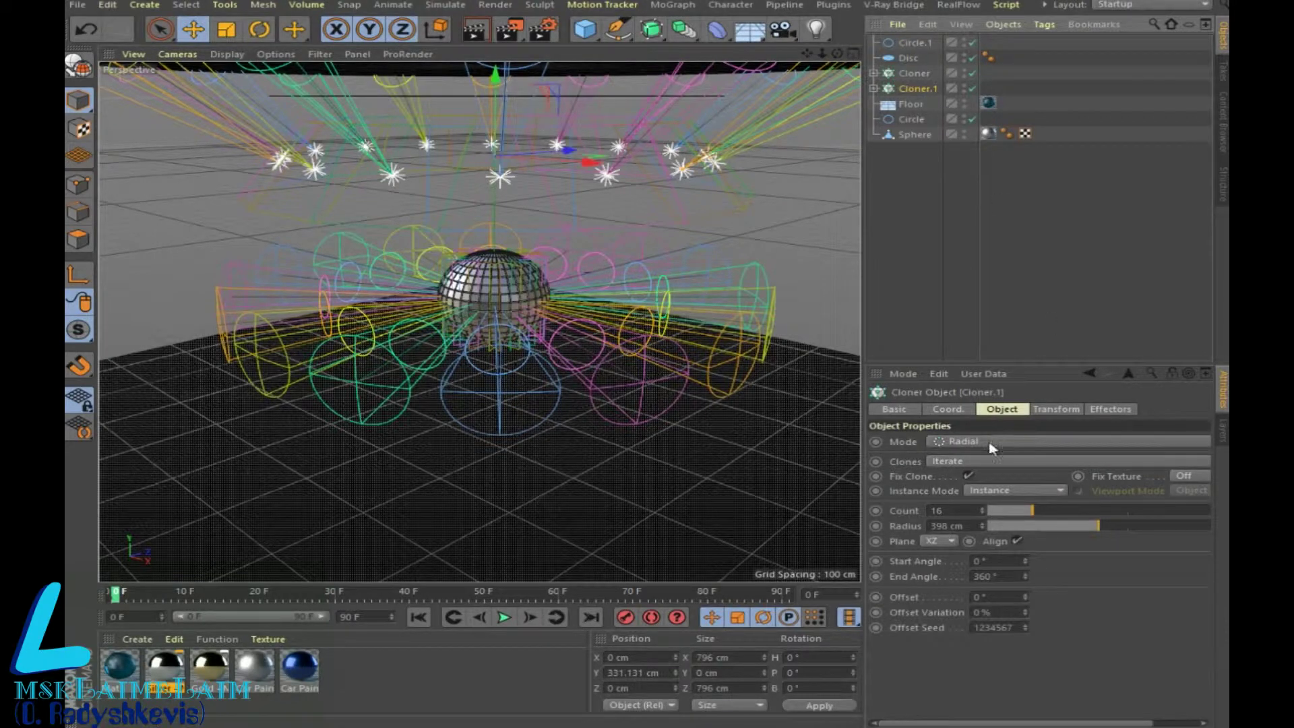
{"action": "left_click", "coordinate": [989, 442]}
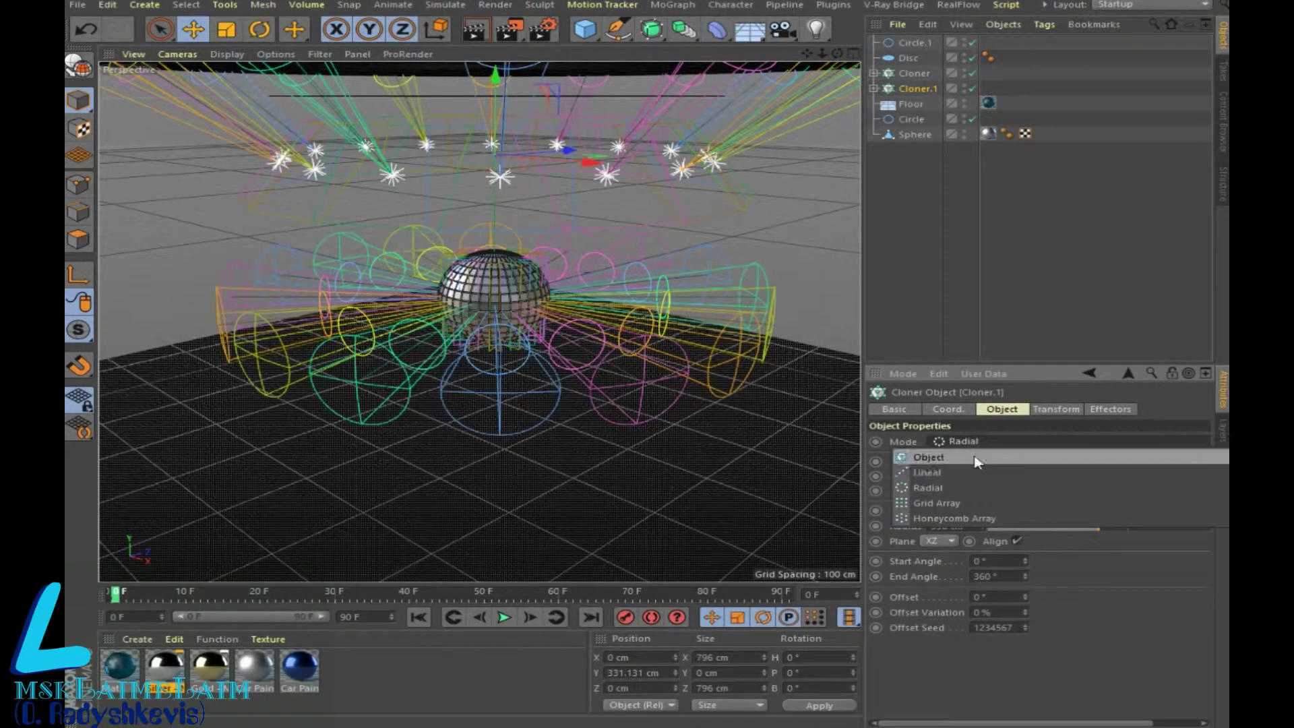
{"action": "left_click", "coordinate": [977, 458]}
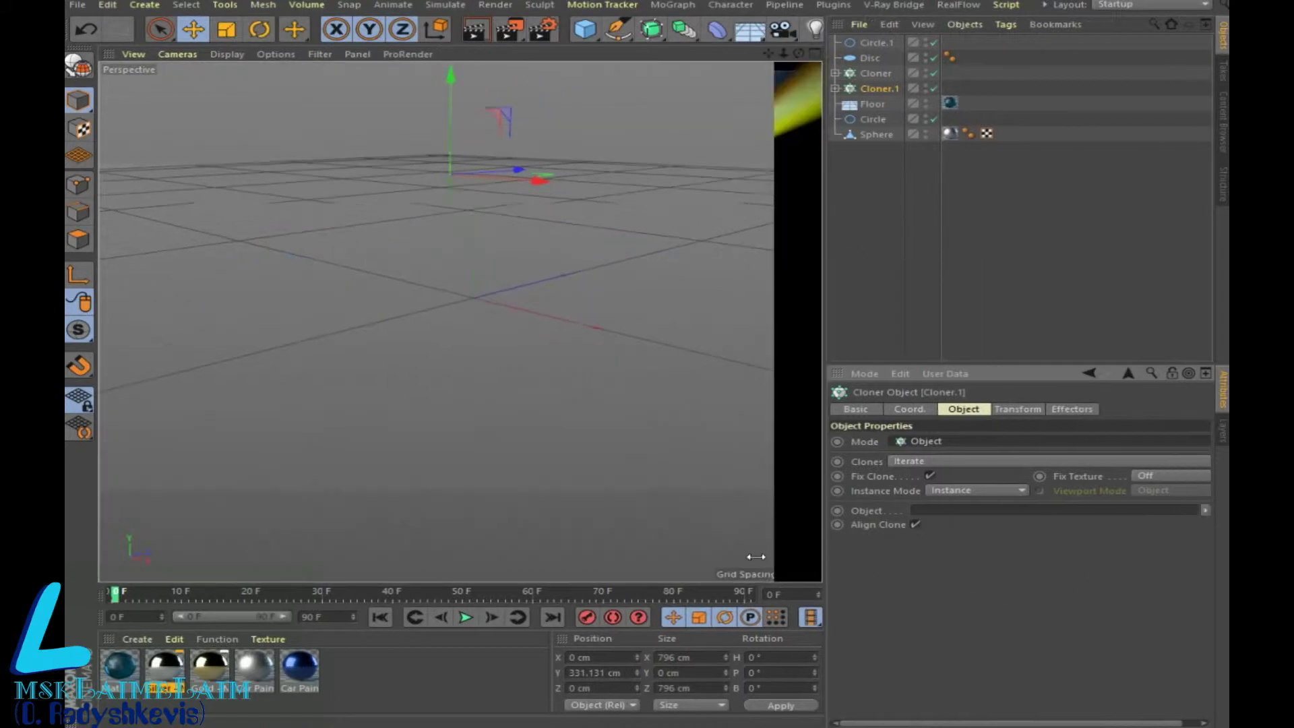
Step: Link Circle.1 as Cloner.1's object so its 10 spotlights follow it, then preview-render
{"action": "left_click_drag", "start_coordinate": [862, 553], "coordinate": [751, 554]}
{"action": "left_click", "coordinate": [1201, 510]}
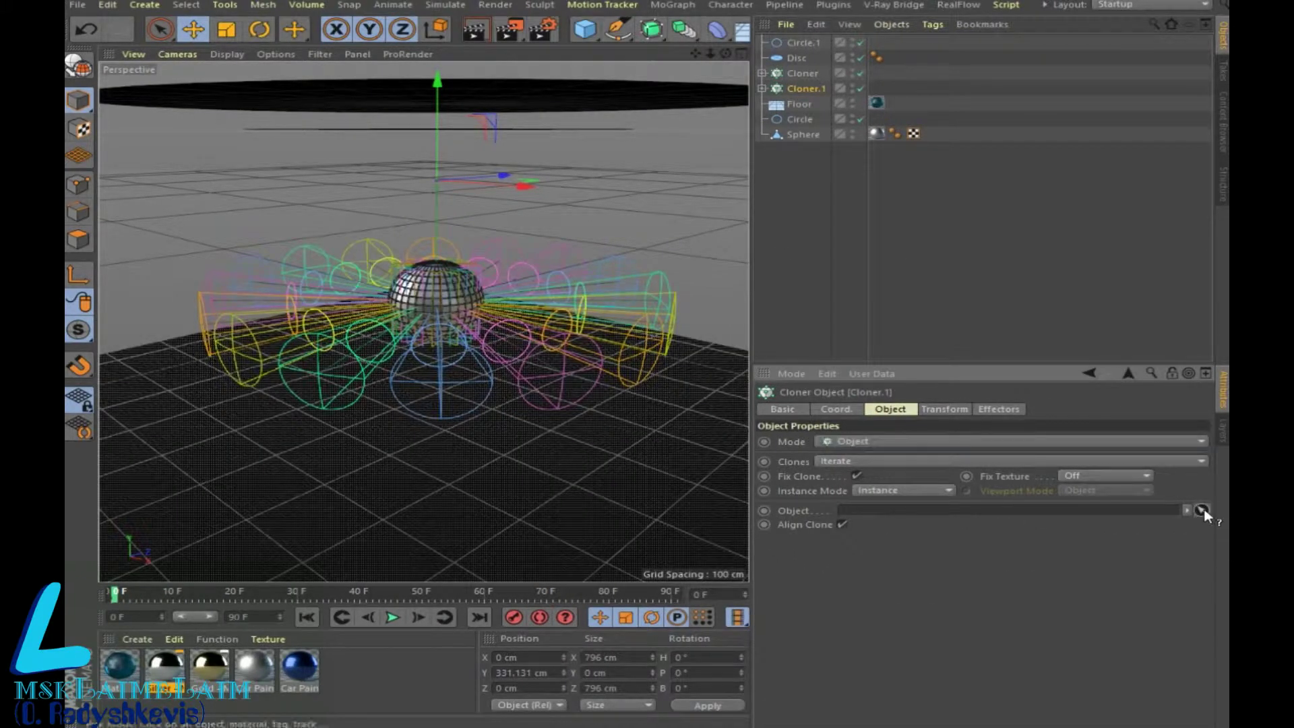
{"action": "left_click", "coordinate": [808, 45]}
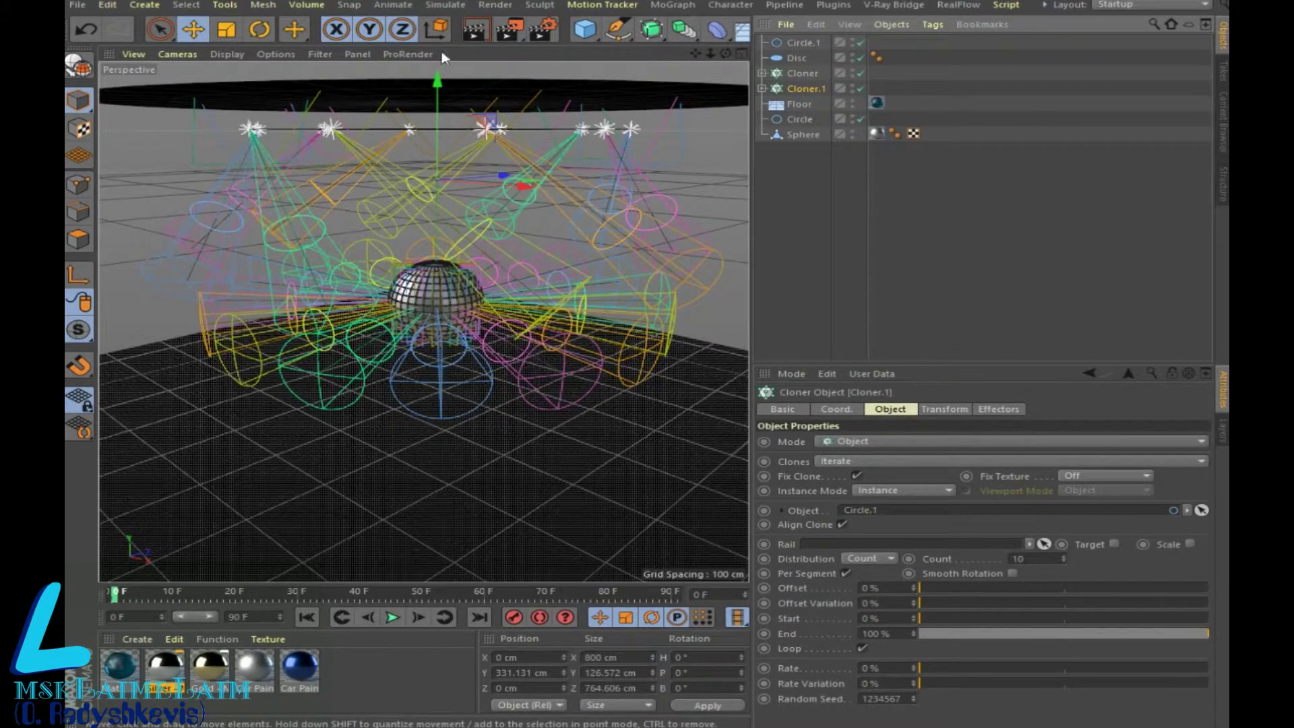
{"action": "key", "text": "alt+r"}
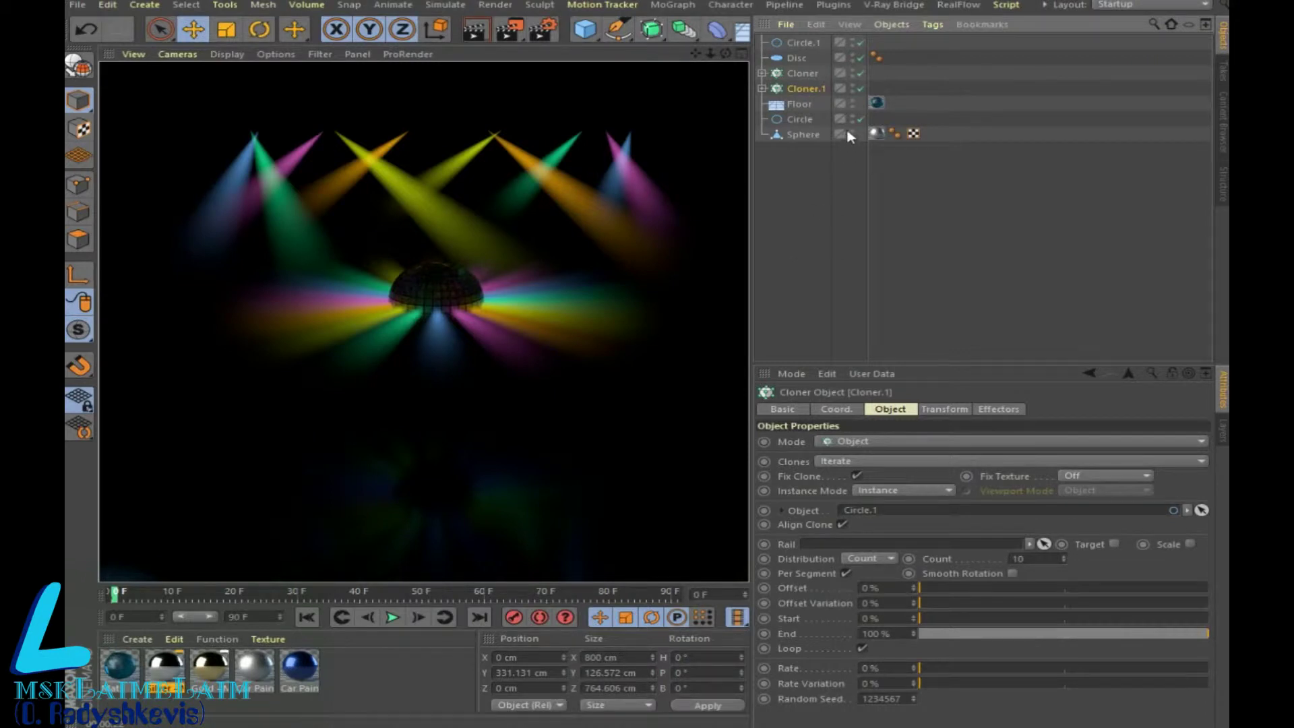
{"action": "left_click", "coordinate": [802, 74]}
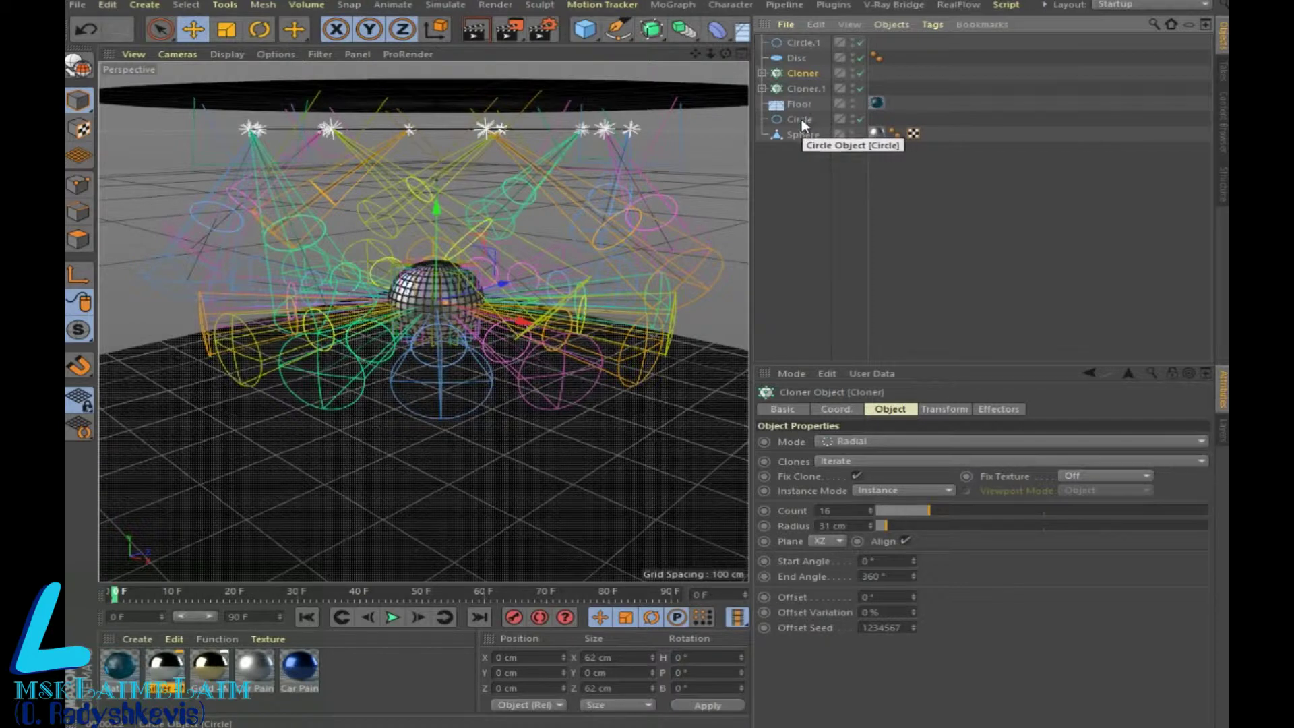
Step: Set Cloner to Object mode along Circle, preview-render, and raise Circle.1 to Y 528.31 cm
{"action": "left_click", "coordinate": [800, 90]}
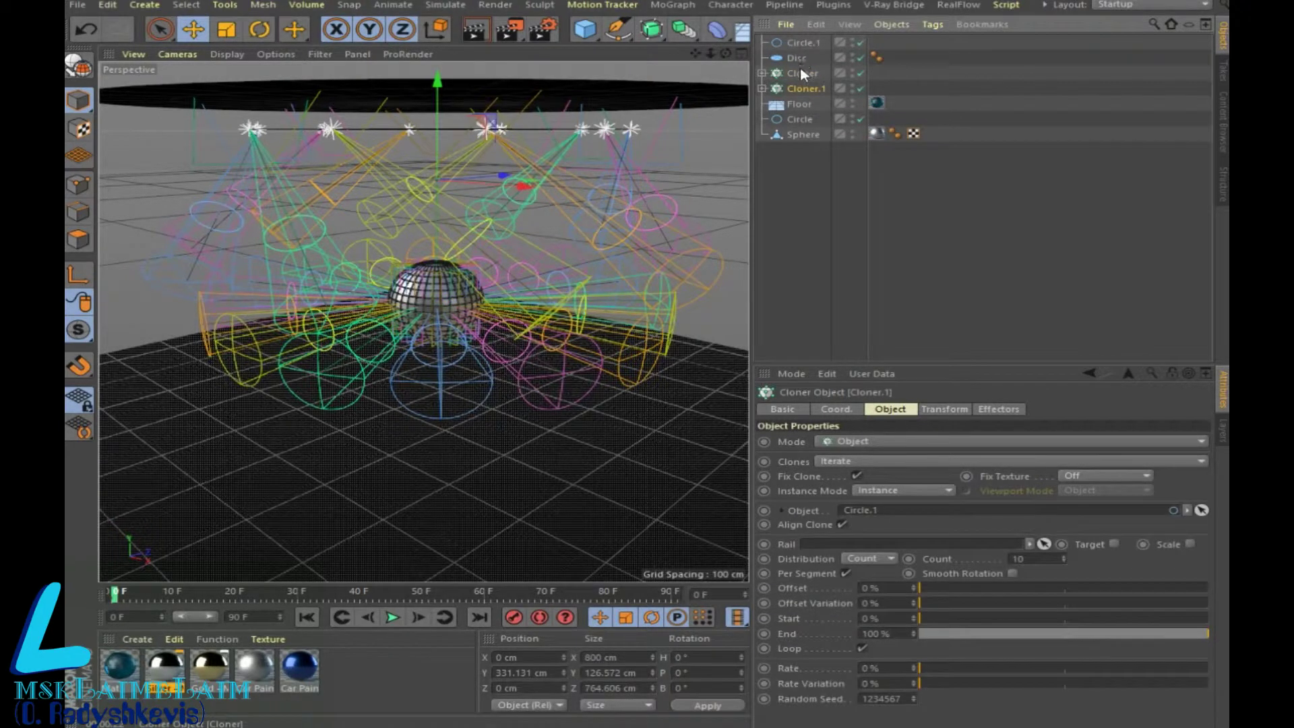
{"action": "left_click", "coordinate": [903, 439]}
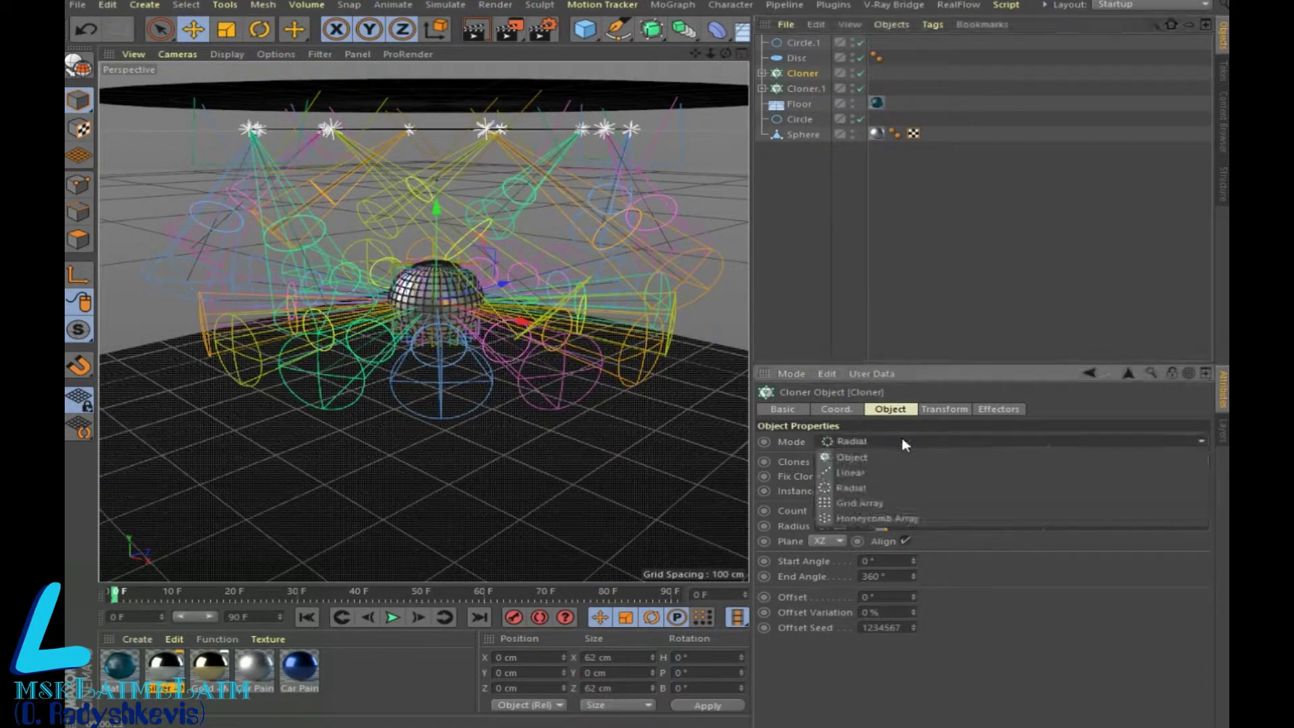
{"action": "left_click", "coordinate": [871, 457]}
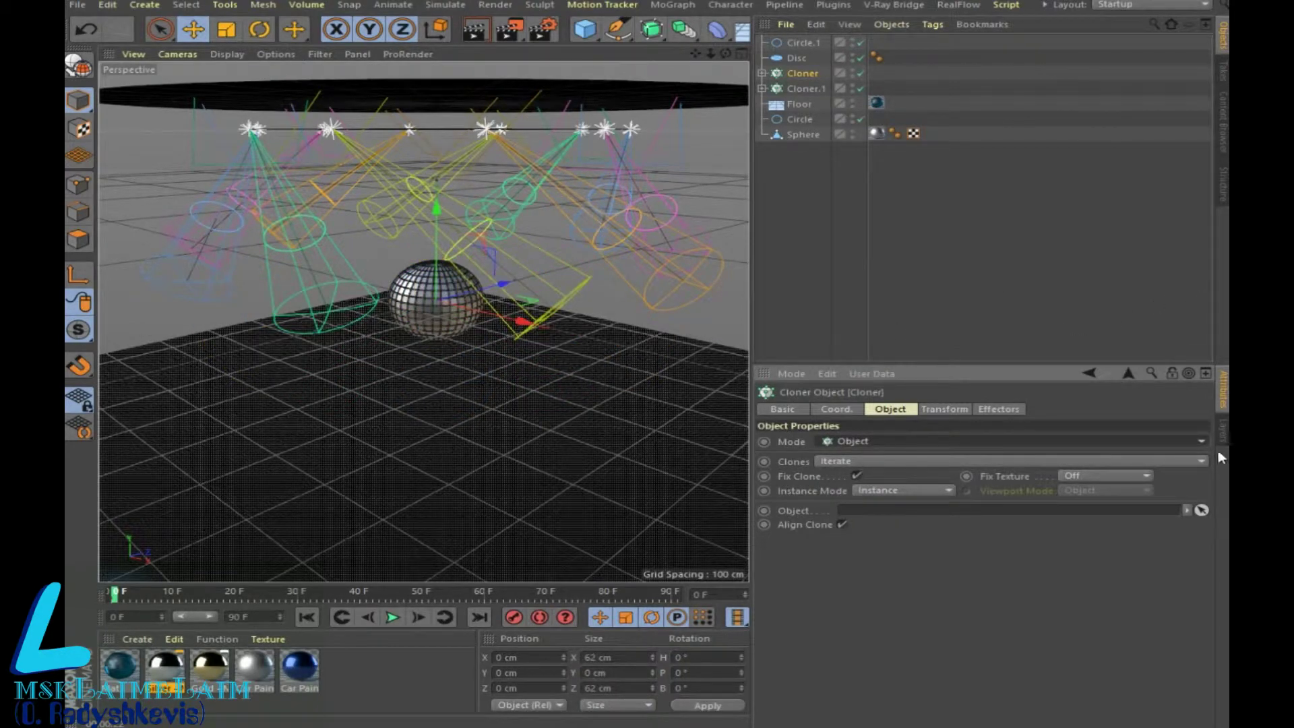
{"action": "left_click", "coordinate": [1205, 511]}
{"action": "left_click", "coordinate": [800, 119]}
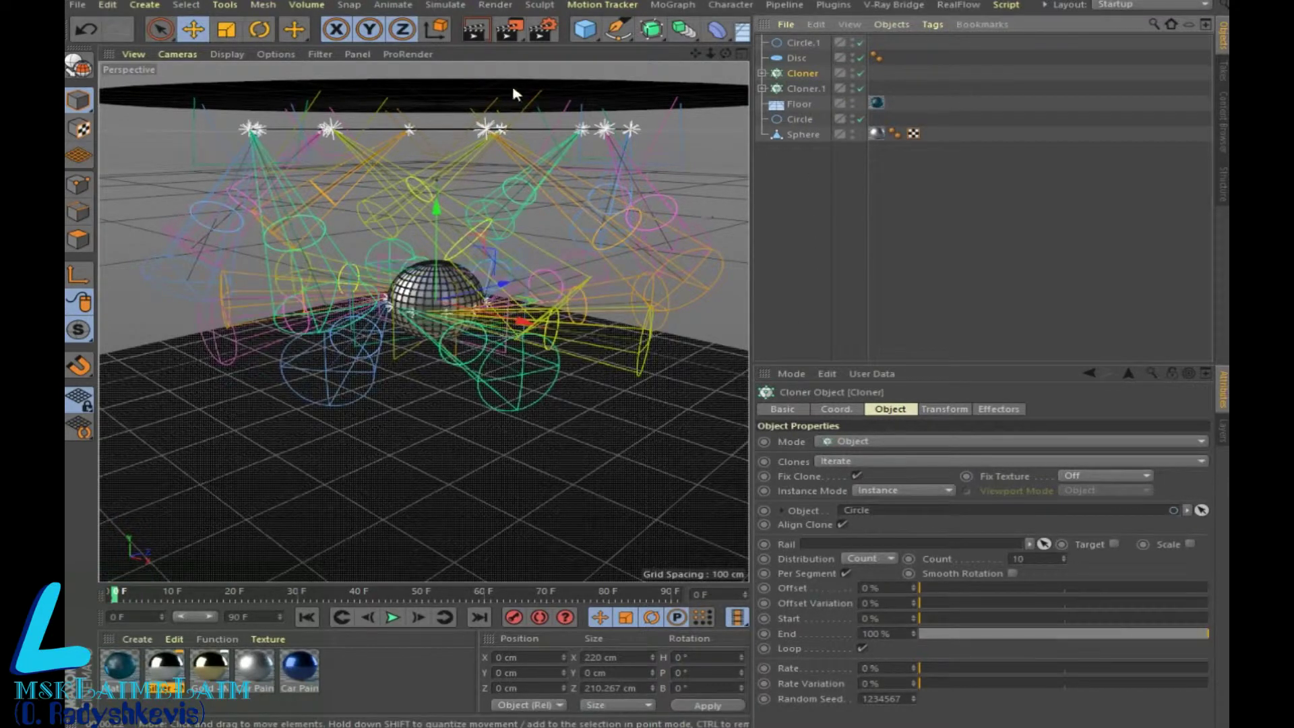
{"action": "left_click", "coordinate": [472, 42]}
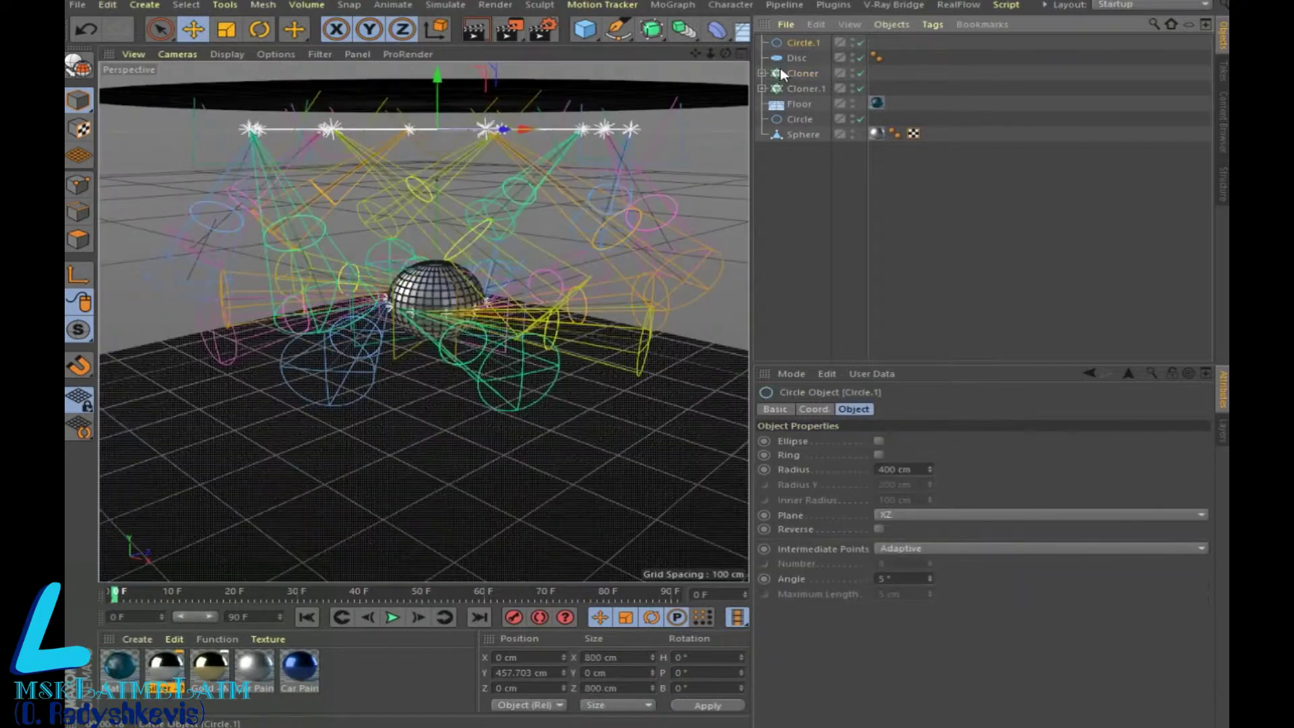
{"action": "left_click", "coordinate": [519, 130]}
{"action": "left_click_drag", "start_coordinate": [442, 90], "coordinate": [441, 61]}
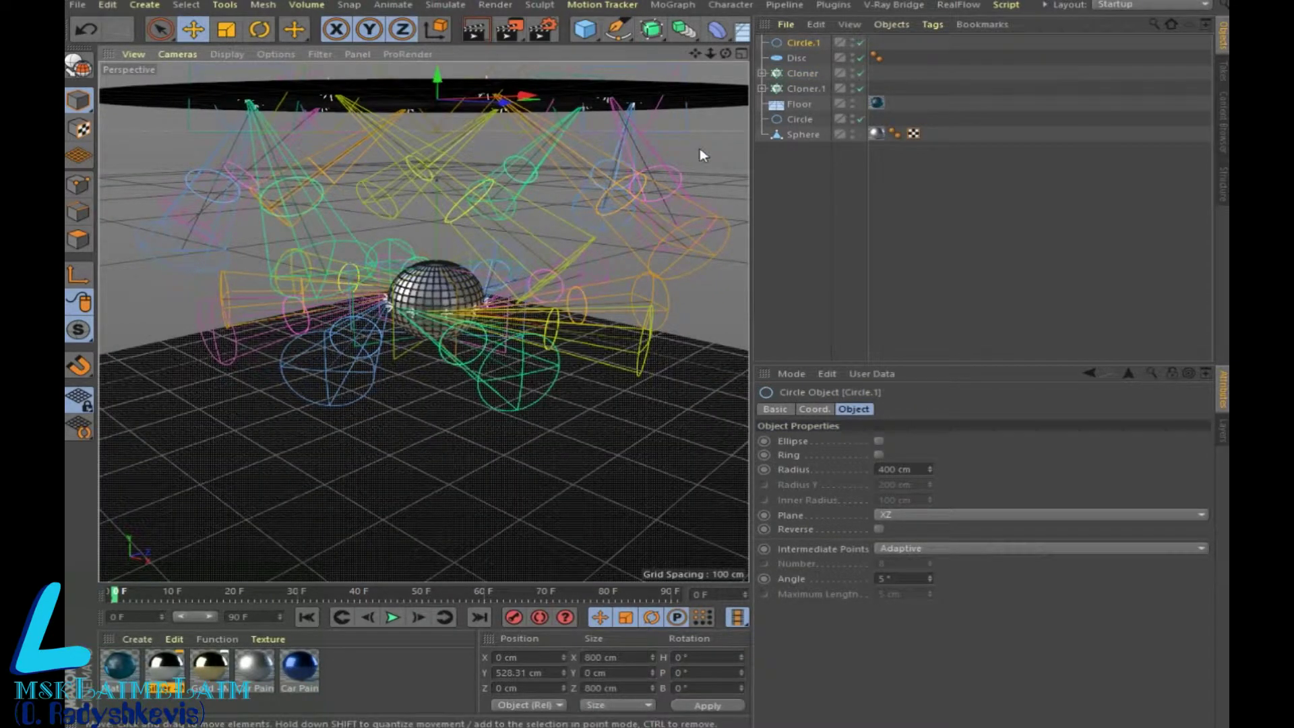
Step: Extend the animation end to 200 frames and show the full 0–200 range
{"action": "left_click", "coordinate": [807, 87]}
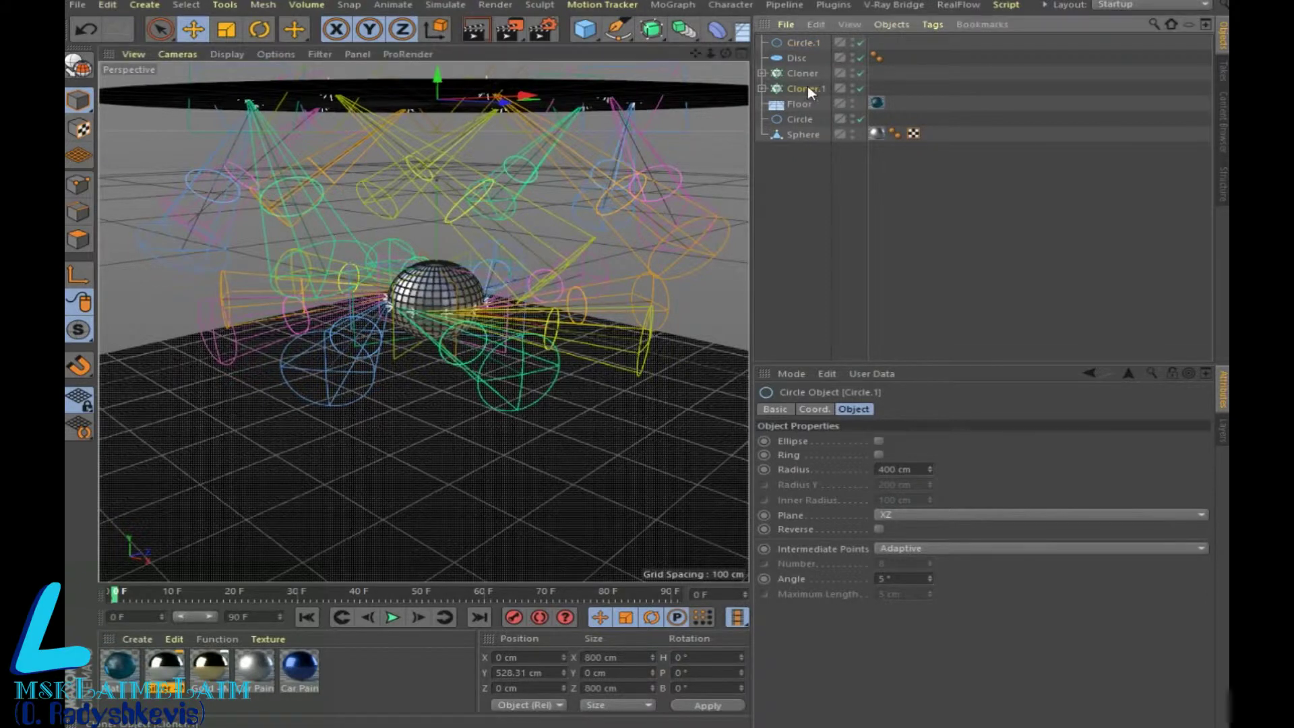
{"action": "double_click", "coordinate": [247, 615]}
{"action": "type", "text": "200"}
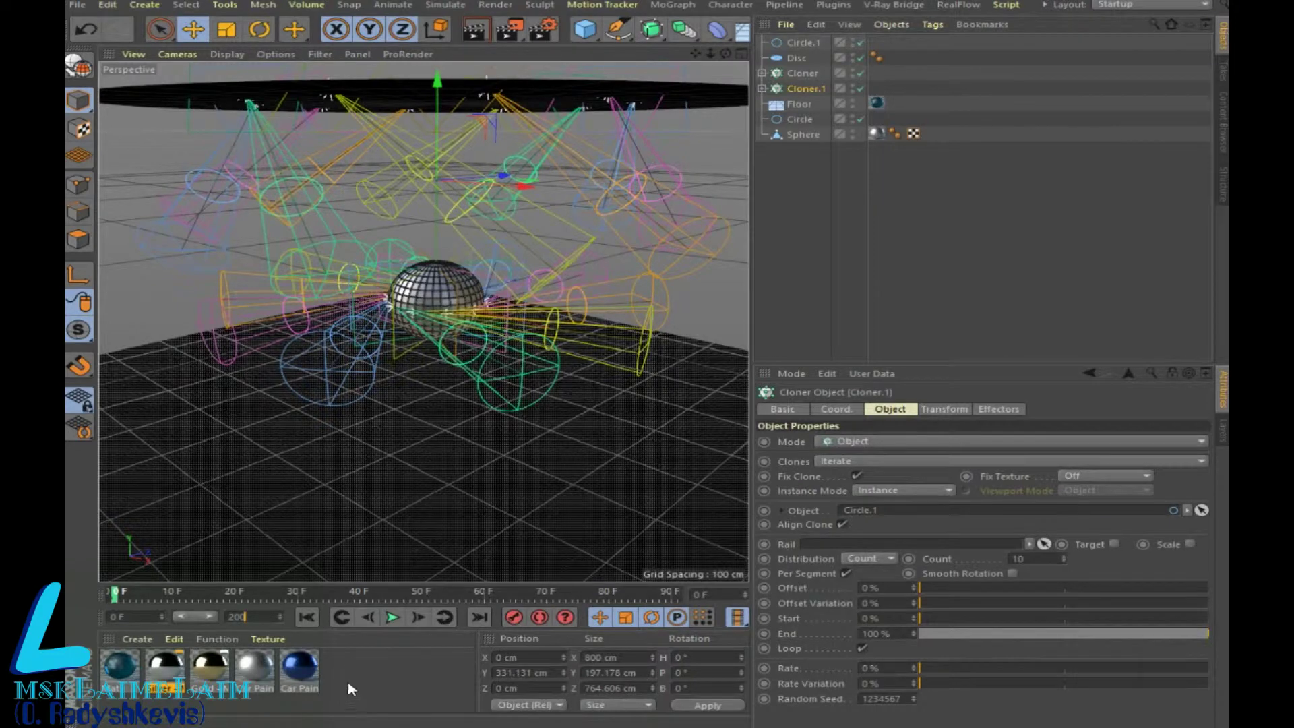
{"action": "left_click", "coordinate": [374, 676]}
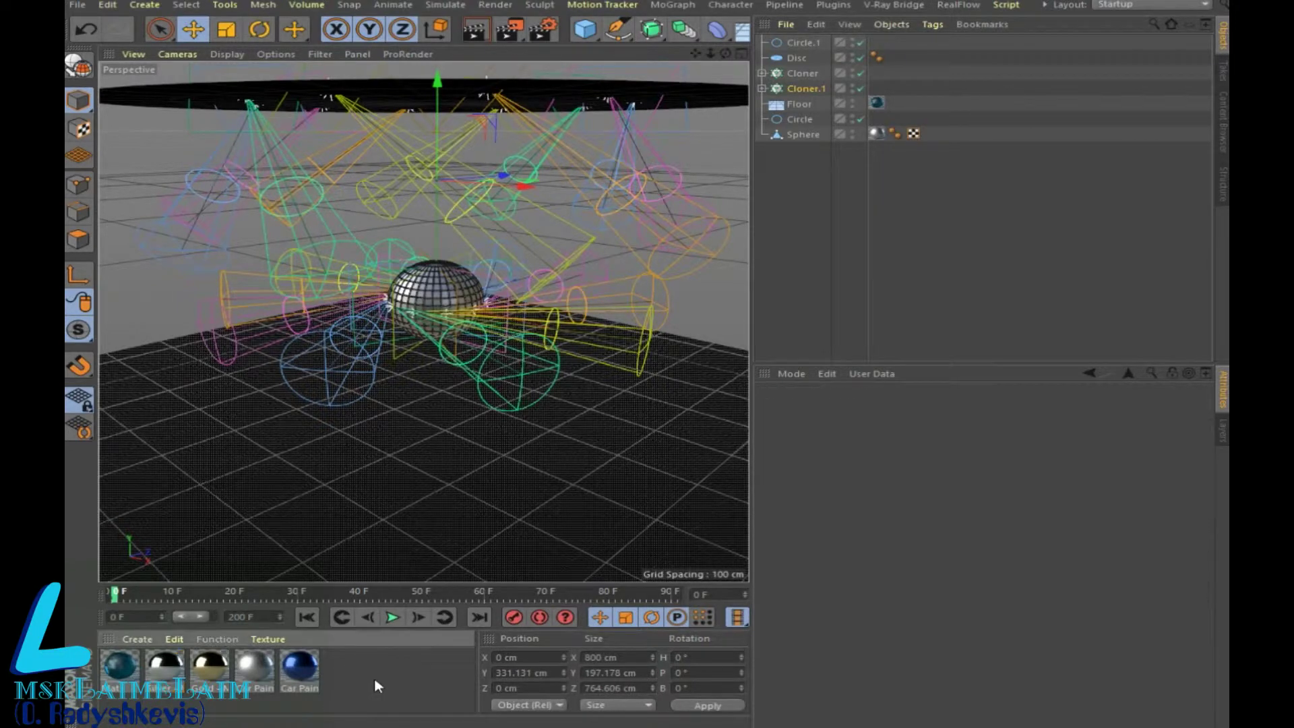
{"action": "left_click_drag", "start_coordinate": [211, 617], "coordinate": [218, 616]}
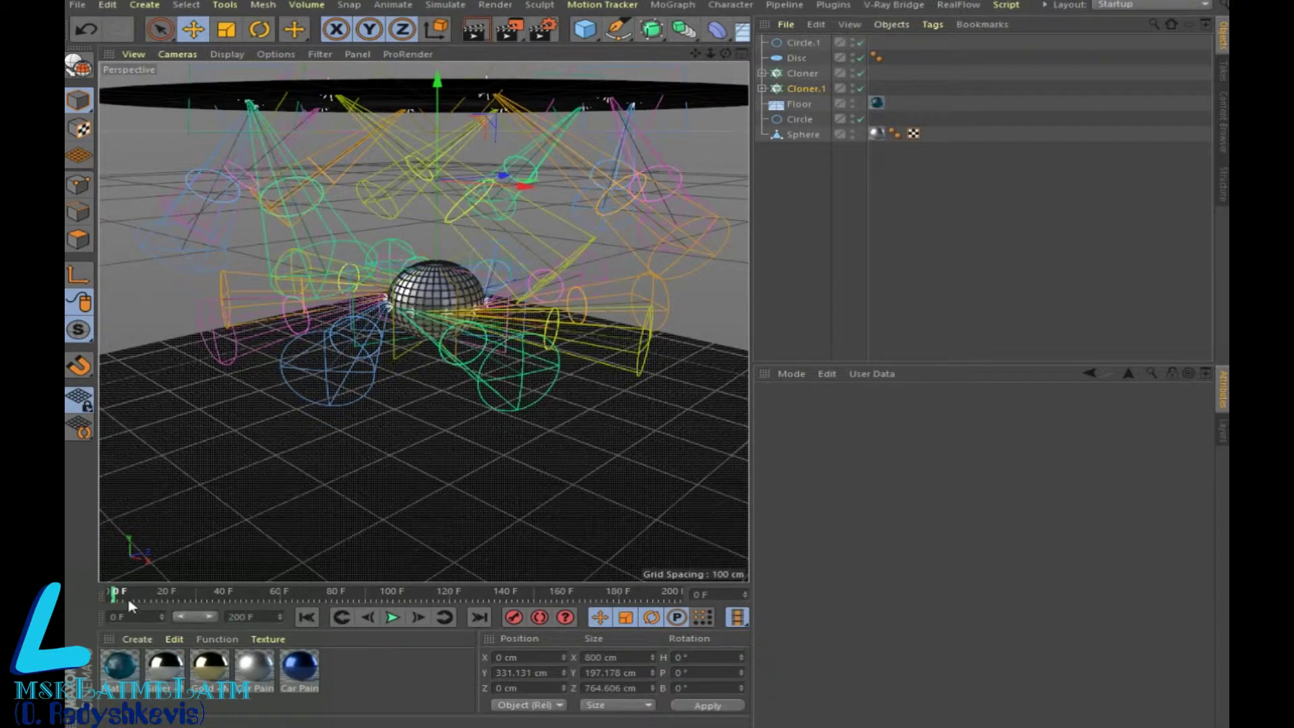
Step: Change Cloner.1's per-clone pitch from 39° to 132°
{"action": "left_click", "coordinate": [806, 89]}
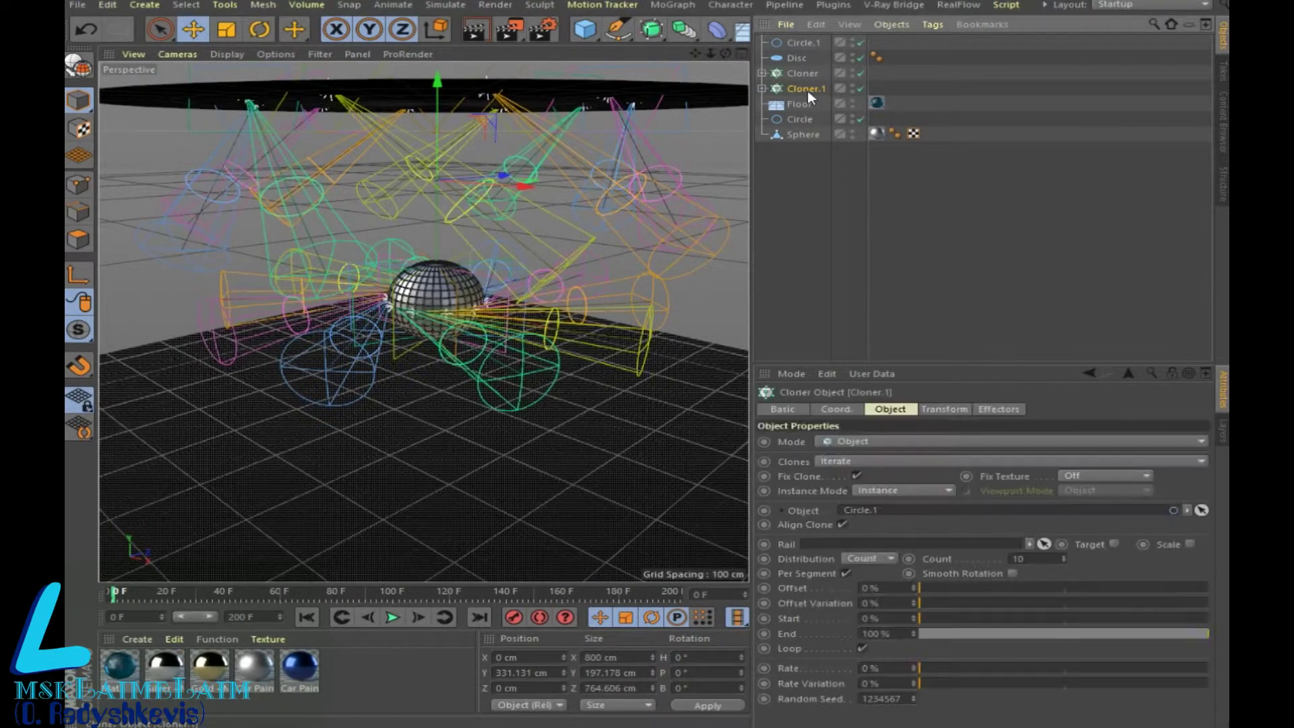
{"action": "left_click", "coordinate": [934, 414]}
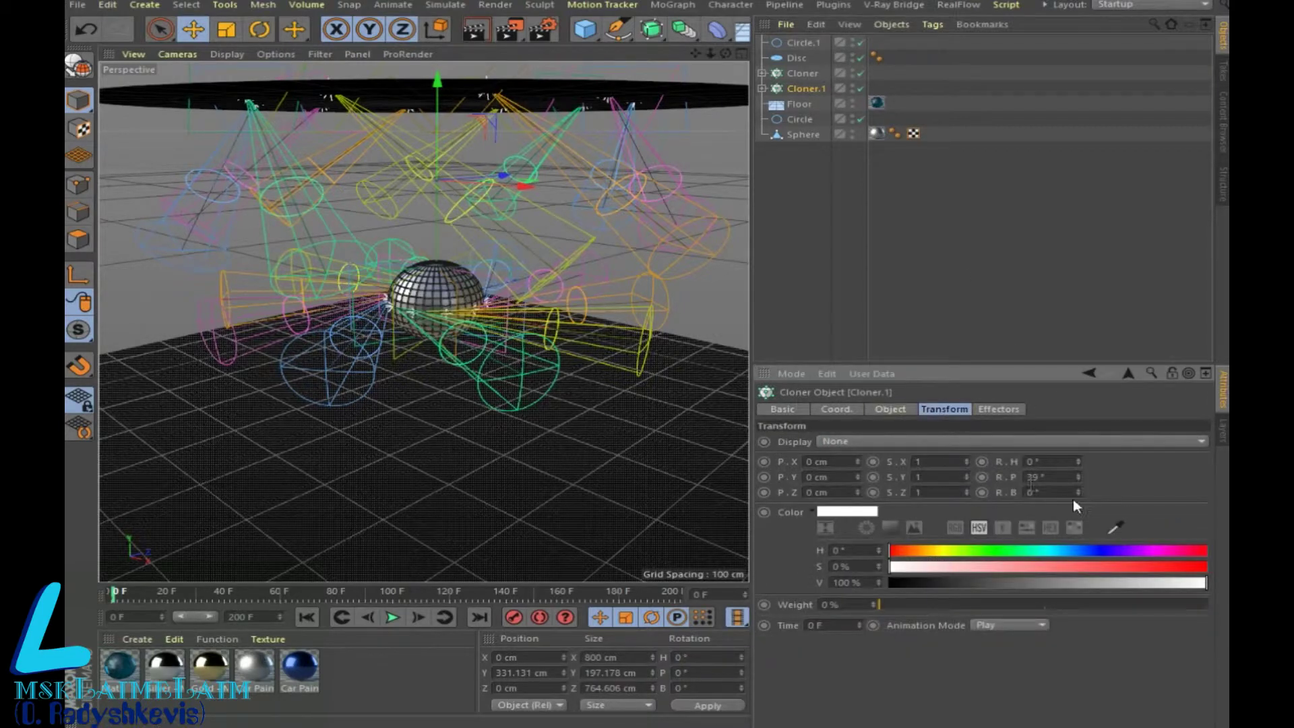
{"action": "left_click_drag", "start_coordinate": [1080, 482], "coordinate": [1080, 462]}
{"action": "mouse_move", "coordinate": [1078, 476]}
{"action": "left_mouse_down"}
{"action": "mouse_move", "coordinate": [1138, 476]}
{"action": "mouse_move", "coordinate": [1024, 497]}
{"action": "left_mouse_up"}
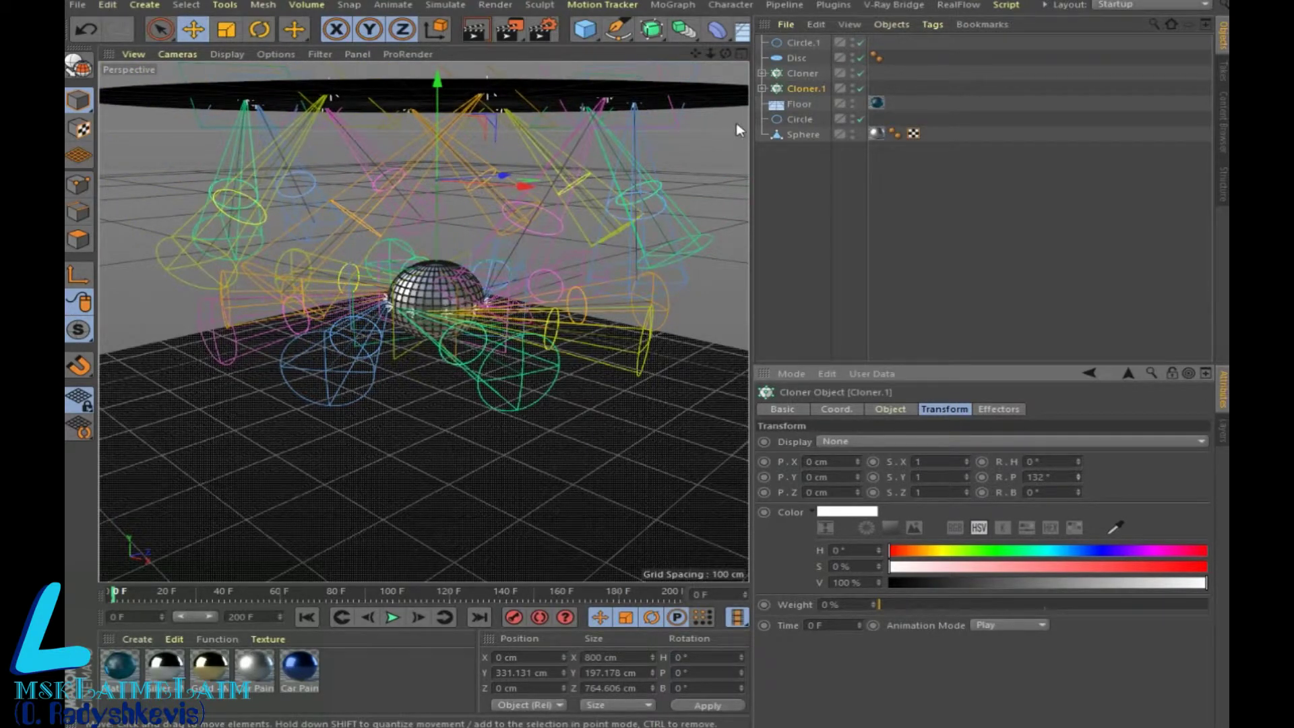
Step: Expand Cloner.1, nudge the first Light, and check the second spotlight's colour settings
{"action": "left_click", "coordinate": [762, 88]}
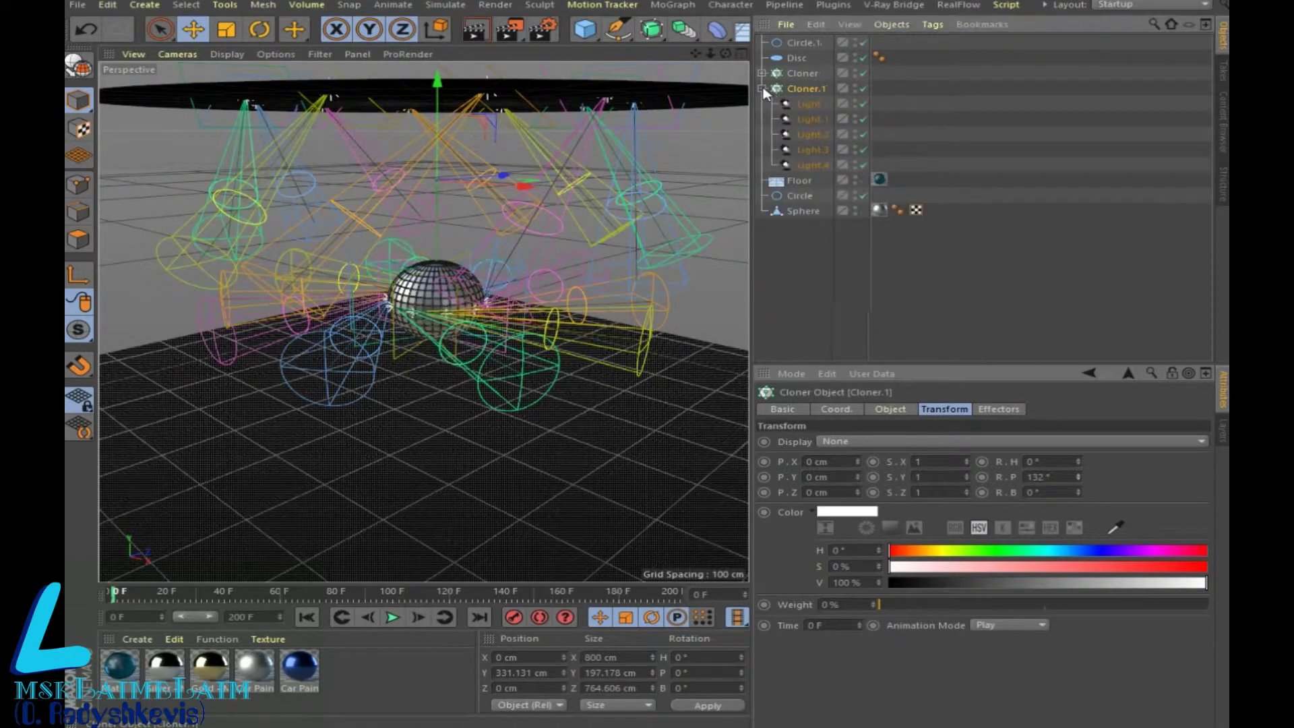
{"action": "left_click", "coordinate": [808, 104]}
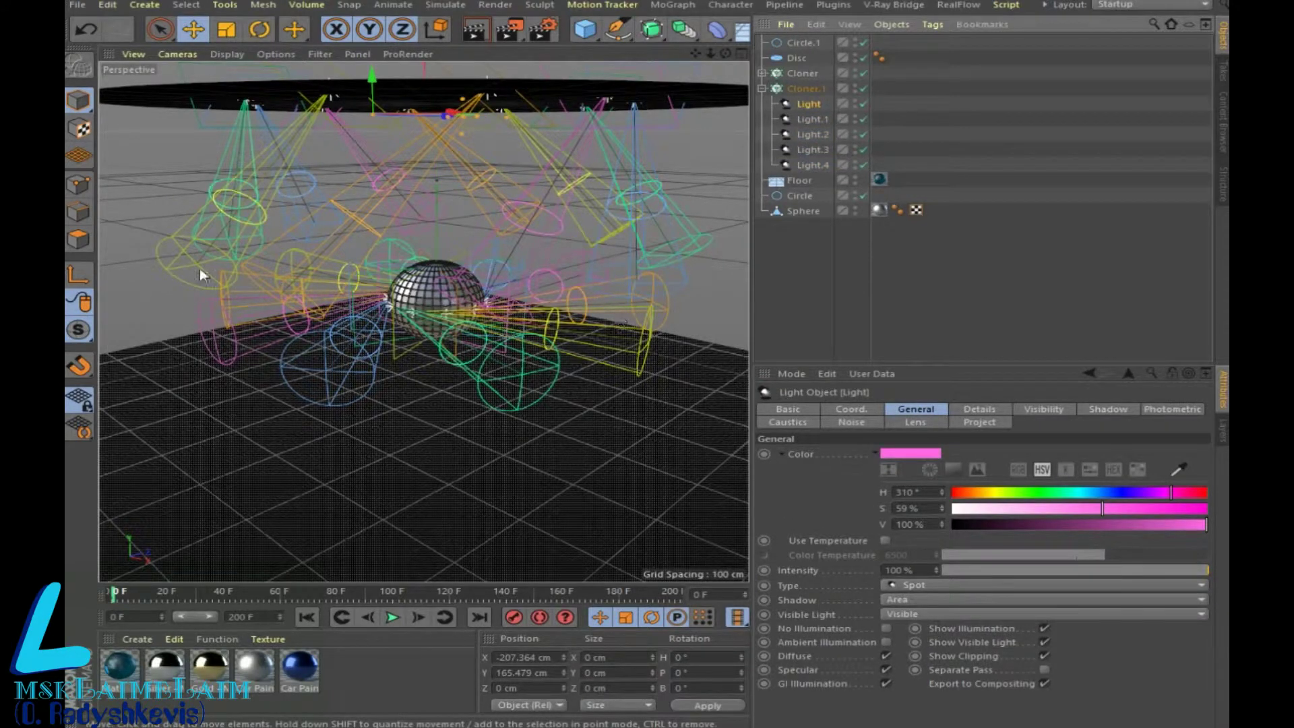
{"action": "left_click_drag", "start_coordinate": [200, 264], "coordinate": [226, 256]}
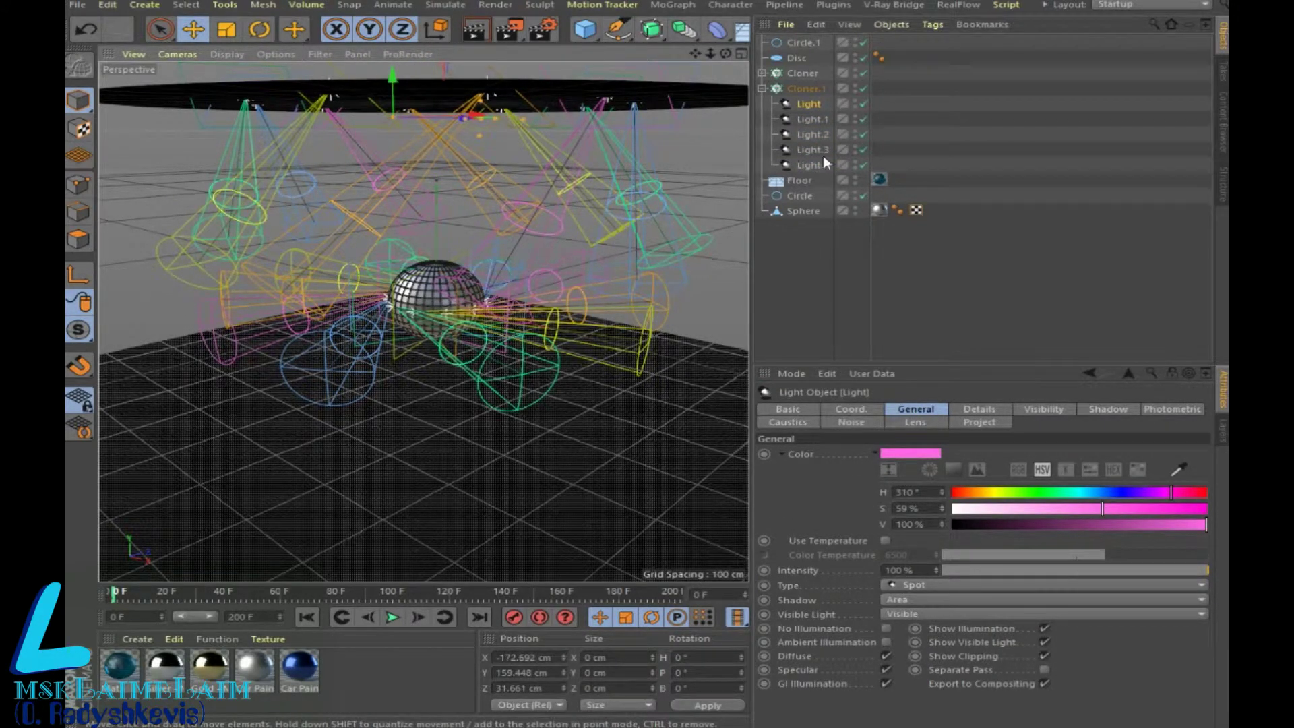
{"action": "left_click", "coordinate": [815, 121]}
{"action": "scroll", "coordinate": [544, 184], "scroll_direction": "up", "scroll_amount": 3}
{"action": "scroll", "coordinate": [544, 184], "scroll_direction": "down", "scroll_amount": 2}
{"action": "scroll", "coordinate": [542, 186], "scroll_direction": "down", "scroll_amount": 2}
{"action": "scroll", "coordinate": [539, 188], "scroll_direction": "down", "scroll_amount": 2}
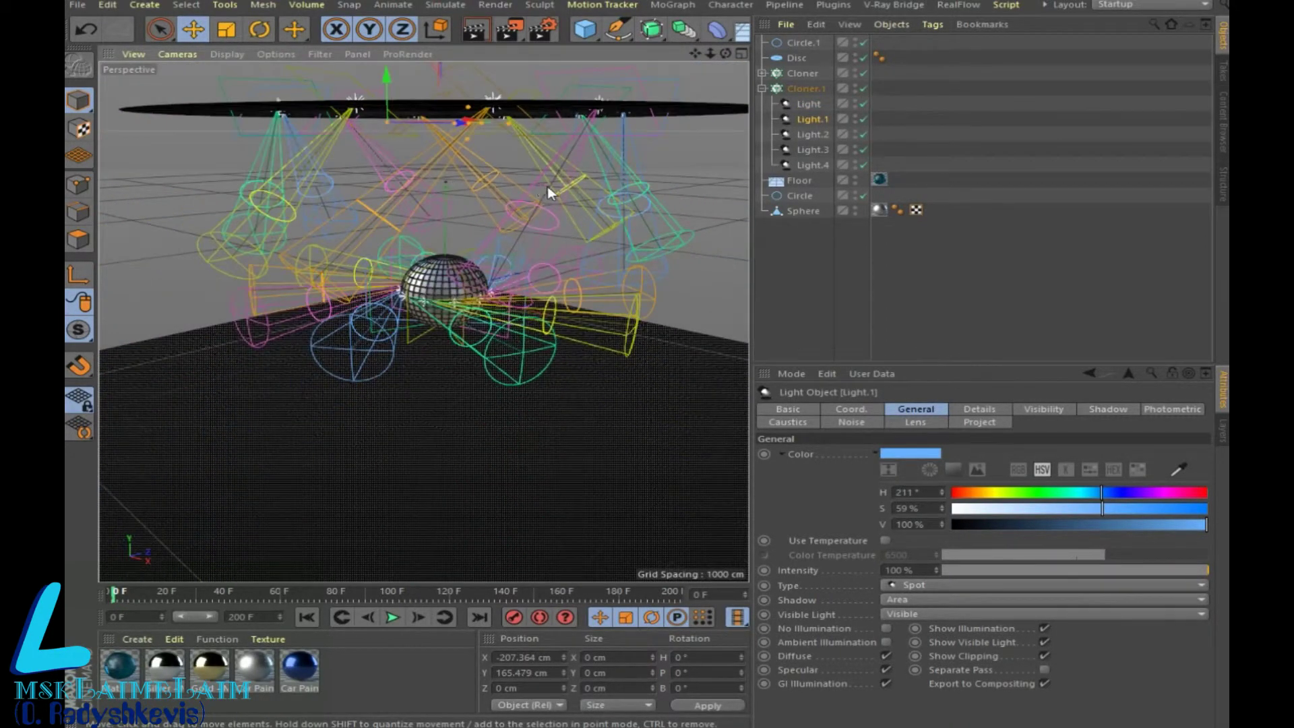
{"action": "scroll", "coordinate": [549, 193], "scroll_direction": "up", "scroll_amount": 1}
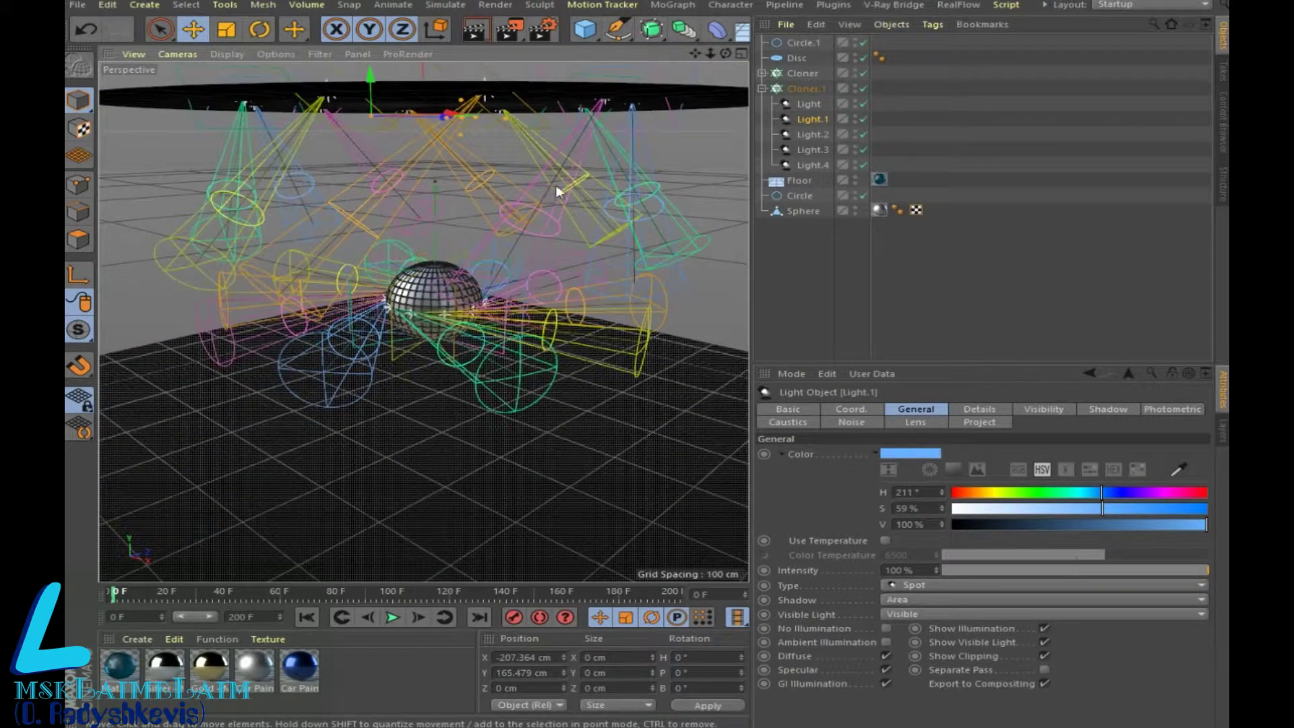
Step: Set Cloner.1's per-clone bank to 58° and keyframe the rotation at frame 0
{"action": "left_click", "coordinate": [806, 88]}
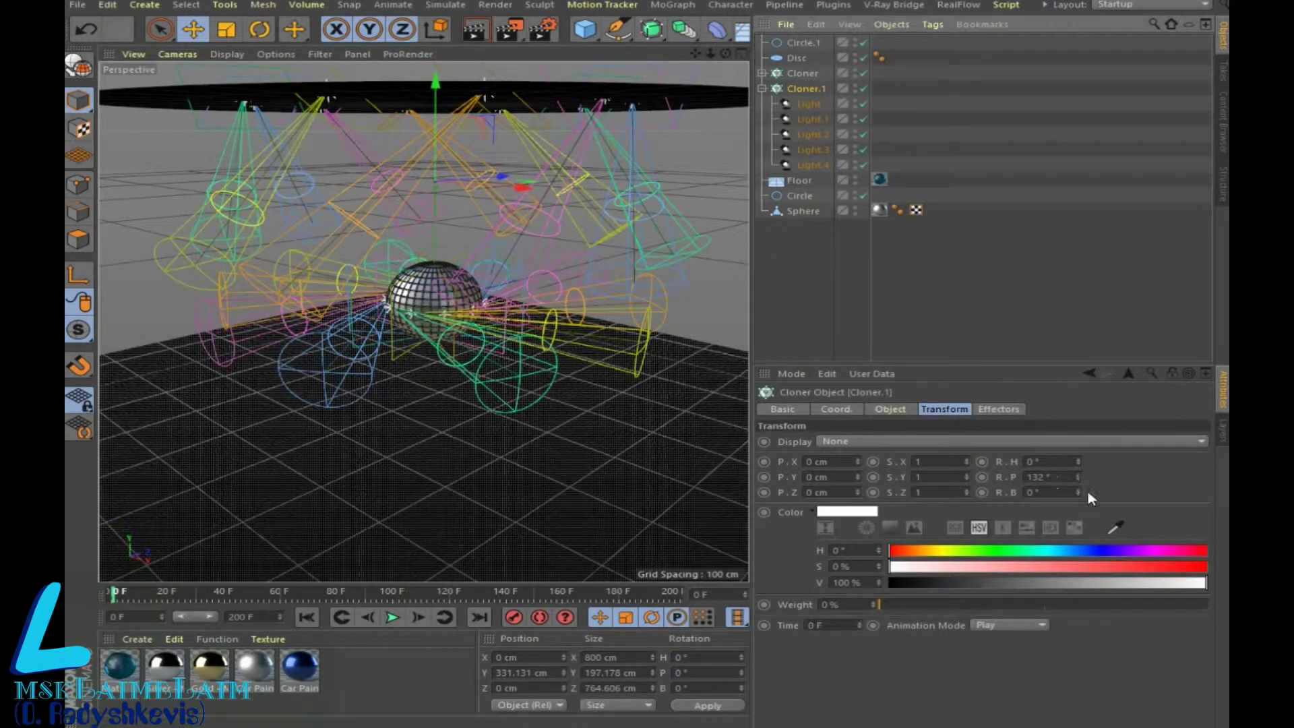
{"action": "left_click_drag", "start_coordinate": [1078, 492], "coordinate": [1078, 438]}
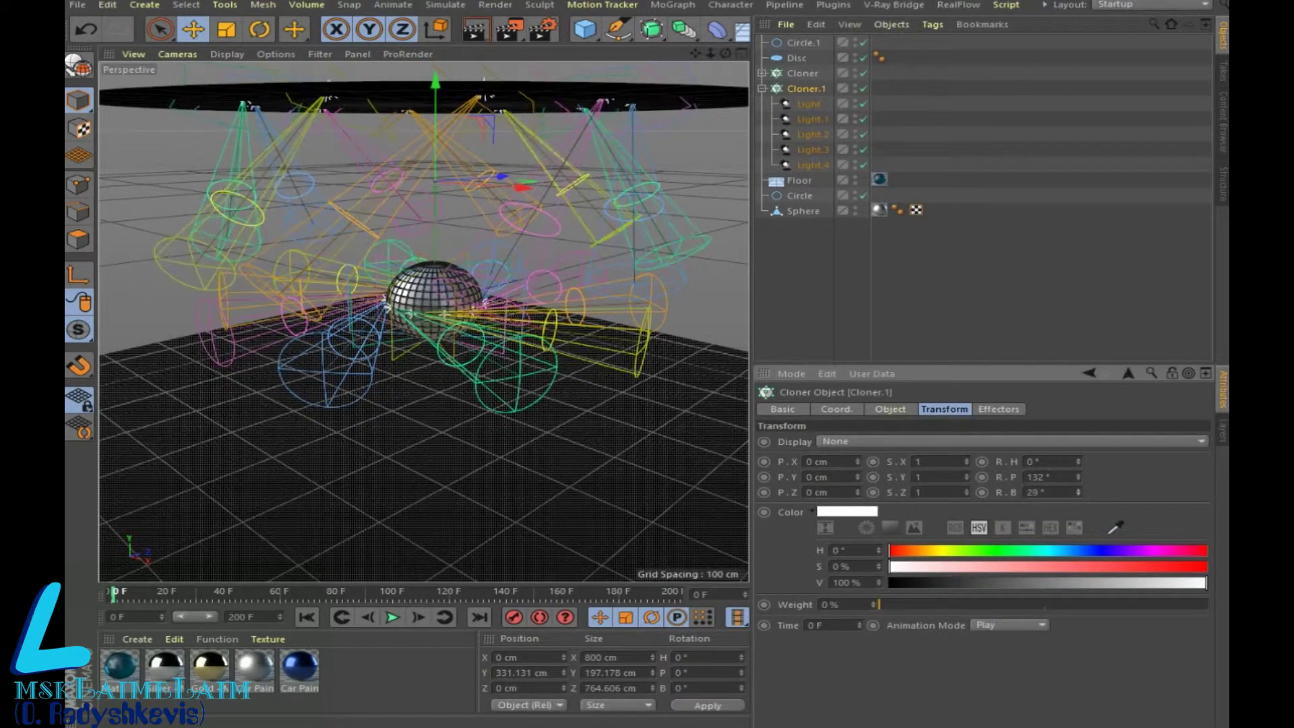
{"action": "left_click_drag", "start_coordinate": [1078, 493], "coordinate": [1078, 532]}
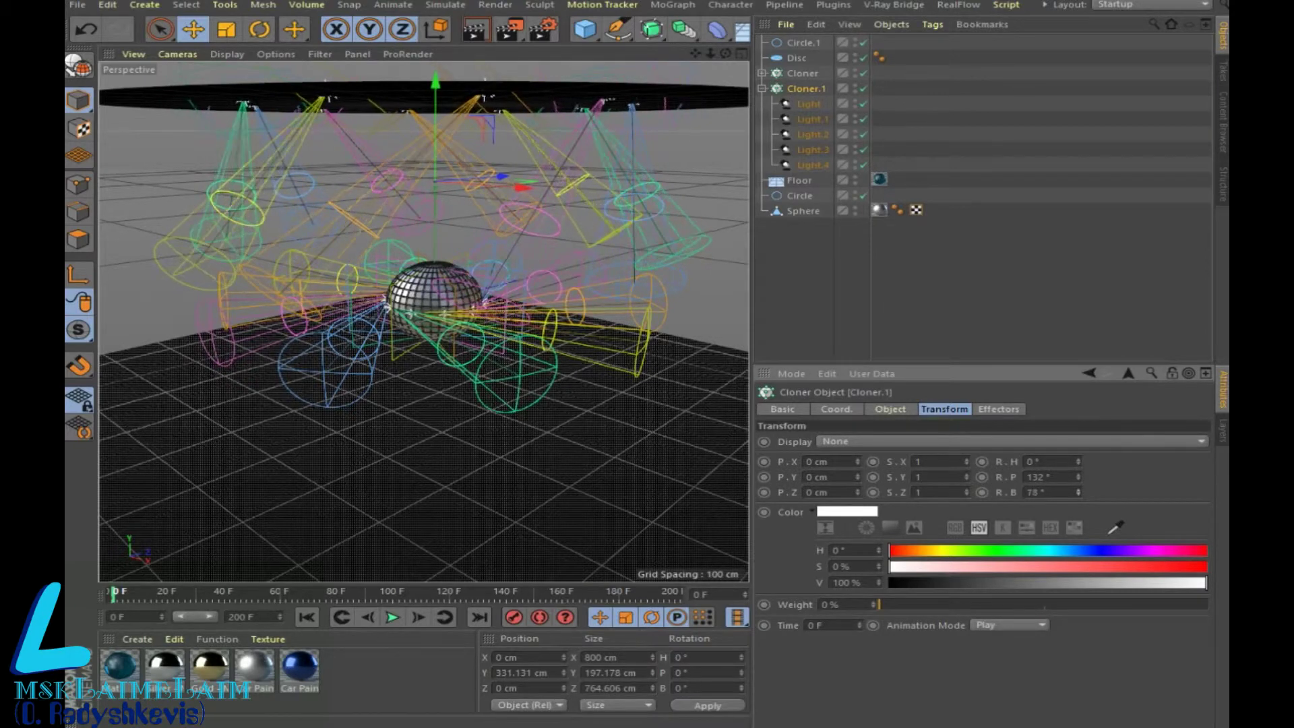
{"action": "left_click", "coordinate": [981, 492]}
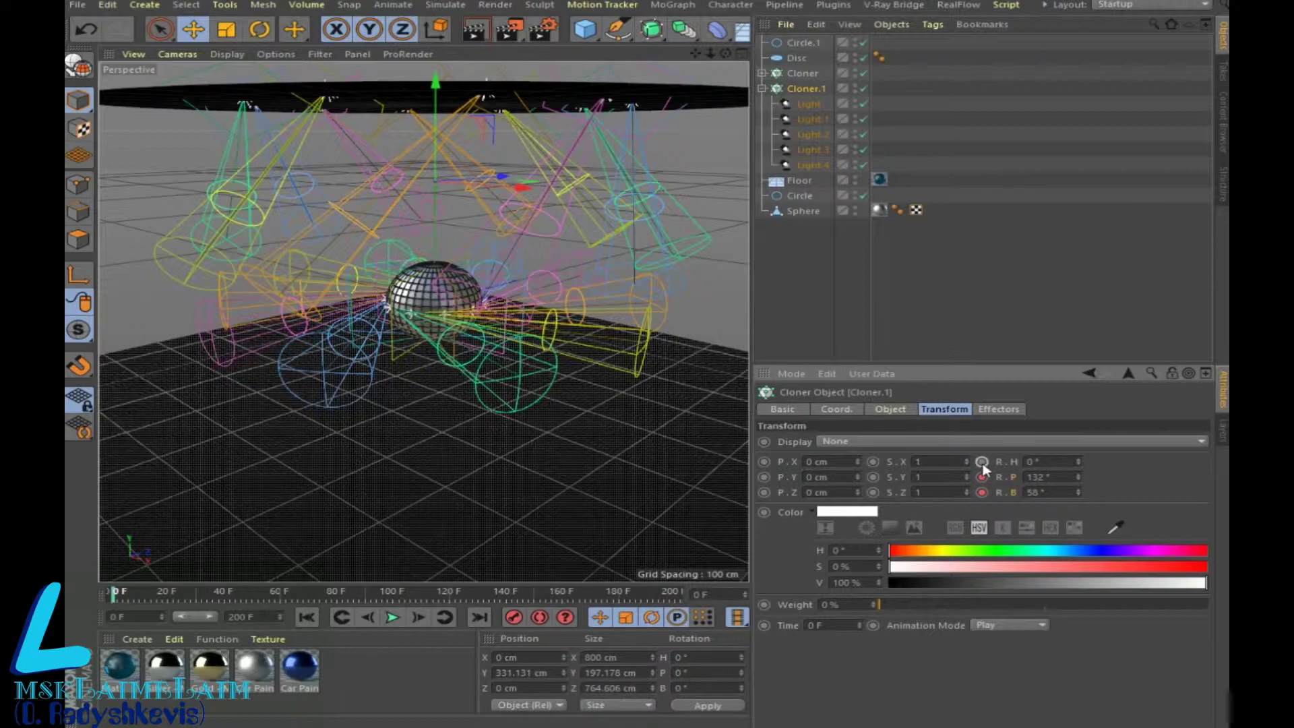
Step: Keyframe Cloner.1's rotation at frame 126 as H 0°, P 167°, B 92°
{"action": "left_click_drag", "start_coordinate": [246, 593], "coordinate": [300, 593]}
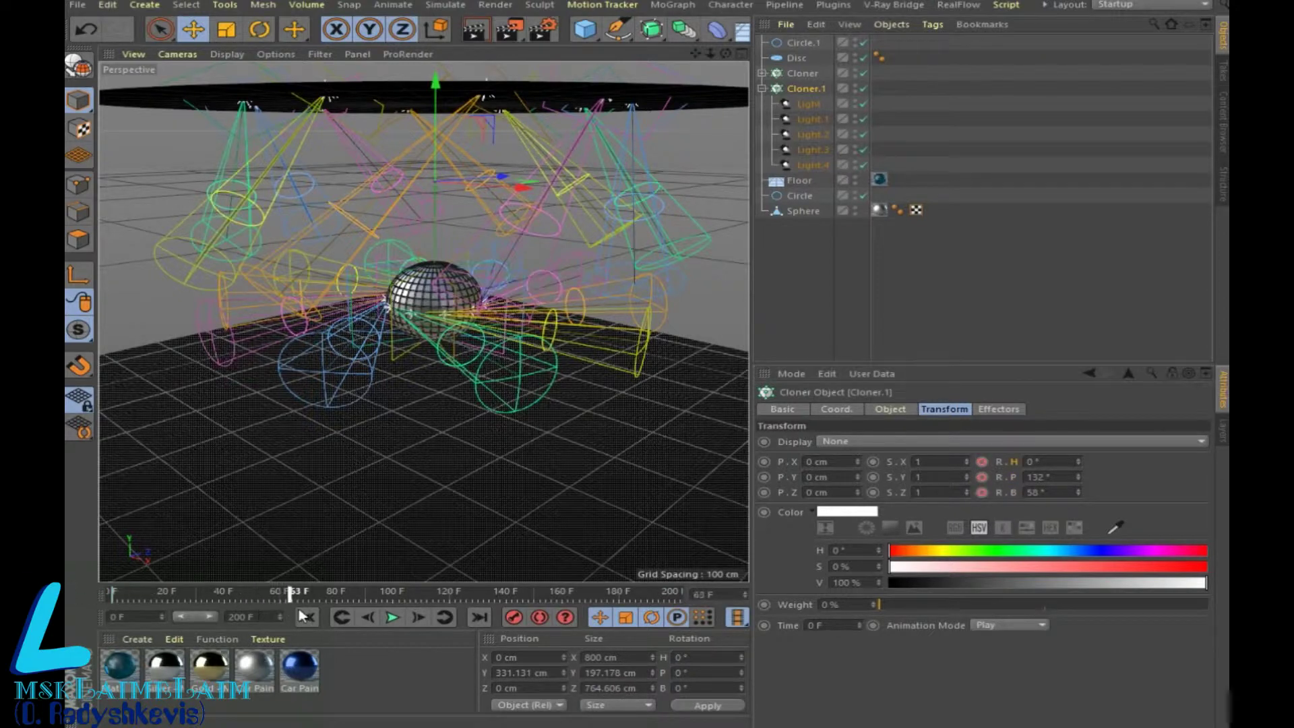
{"action": "mouse_move", "coordinate": [1077, 462]}
{"action": "left_mouse_down"}
{"action": "mouse_move", "coordinate": [1078, 431]}
{"action": "mouse_move", "coordinate": [1077, 485]}
{"action": "left_mouse_up"}
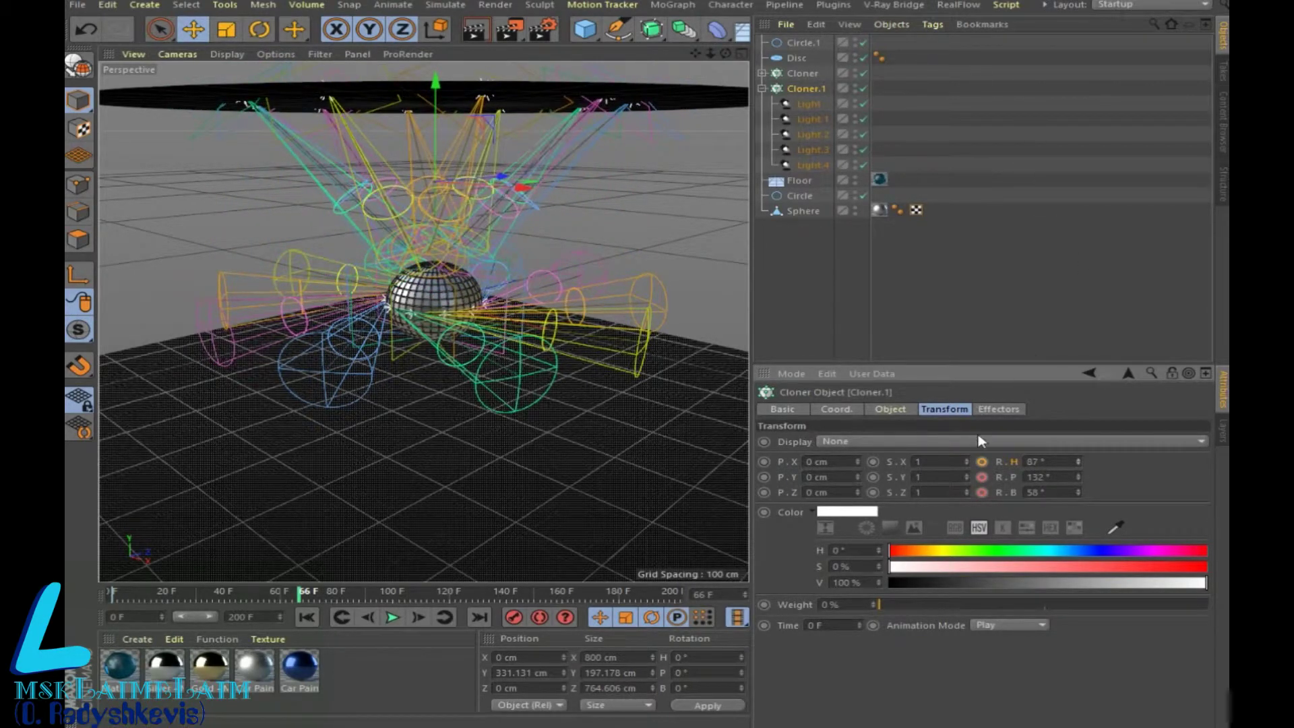
{"action": "left_click_drag", "start_coordinate": [297, 601], "coordinate": [468, 596]}
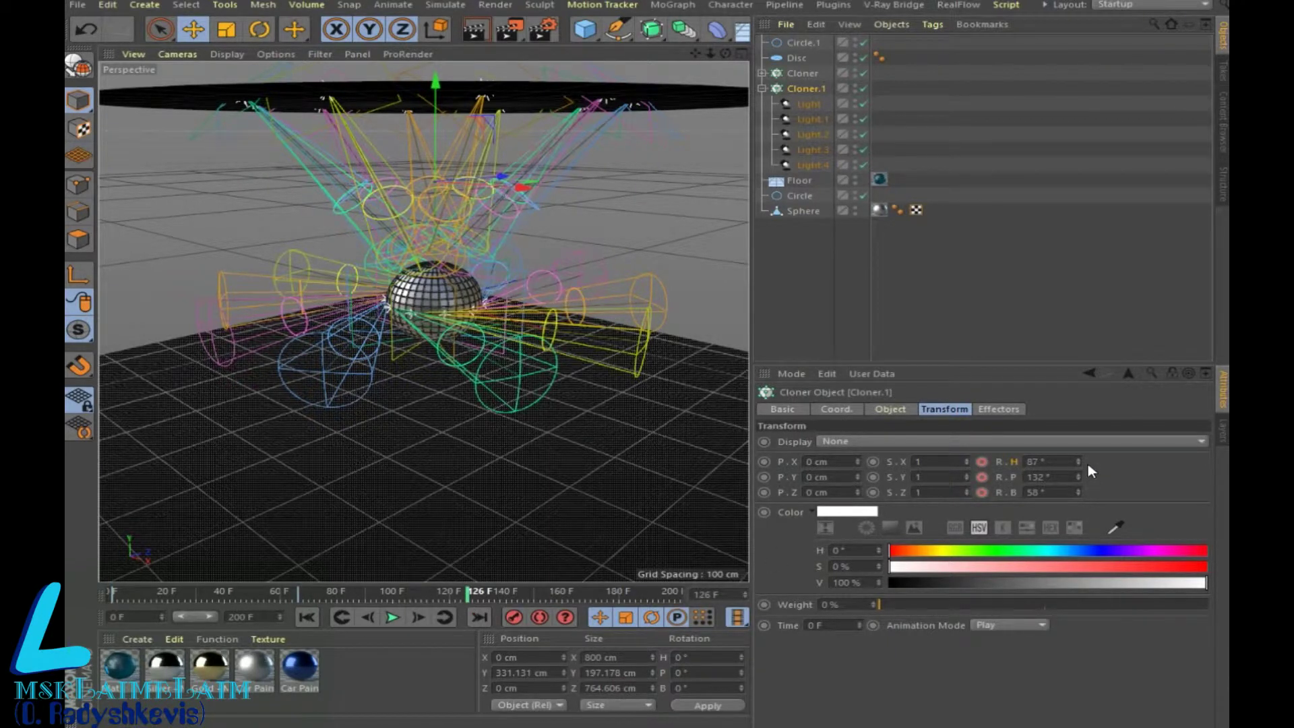
{"action": "left_click", "coordinate": [1065, 467]}
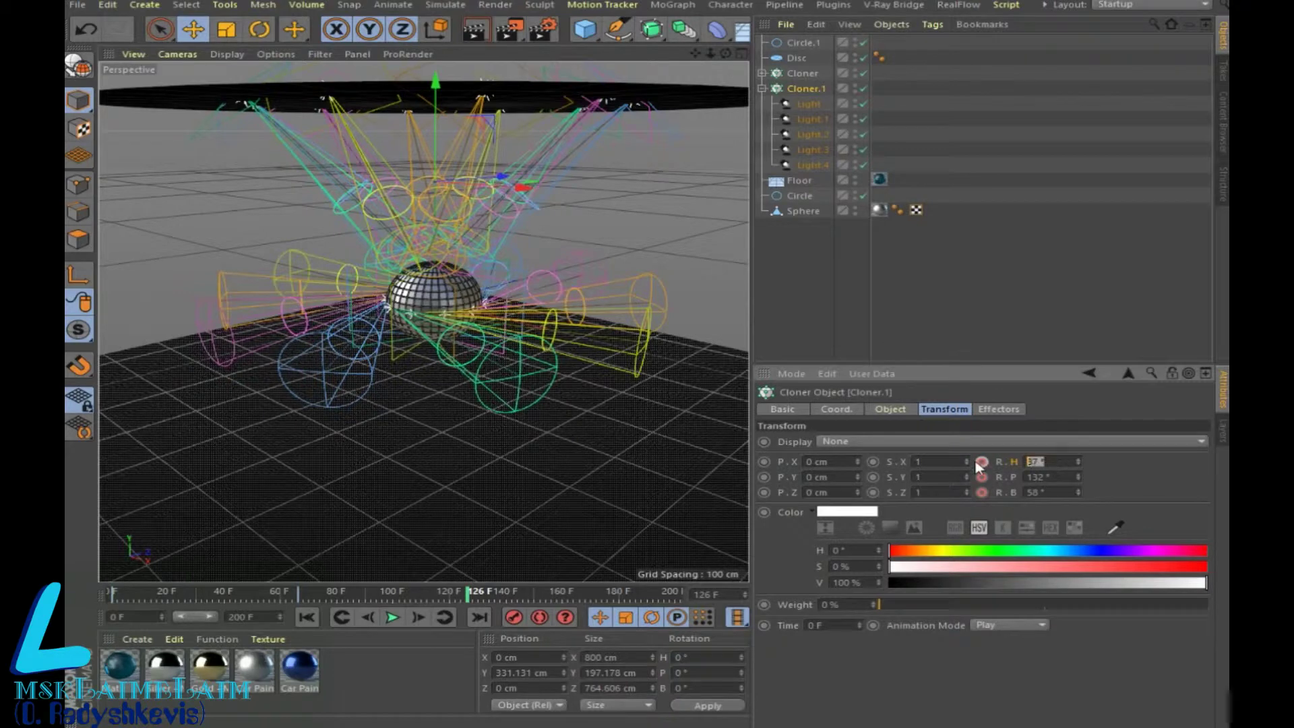
{"action": "type", "text": "0"}
{"action": "left_click", "coordinate": [981, 463]}
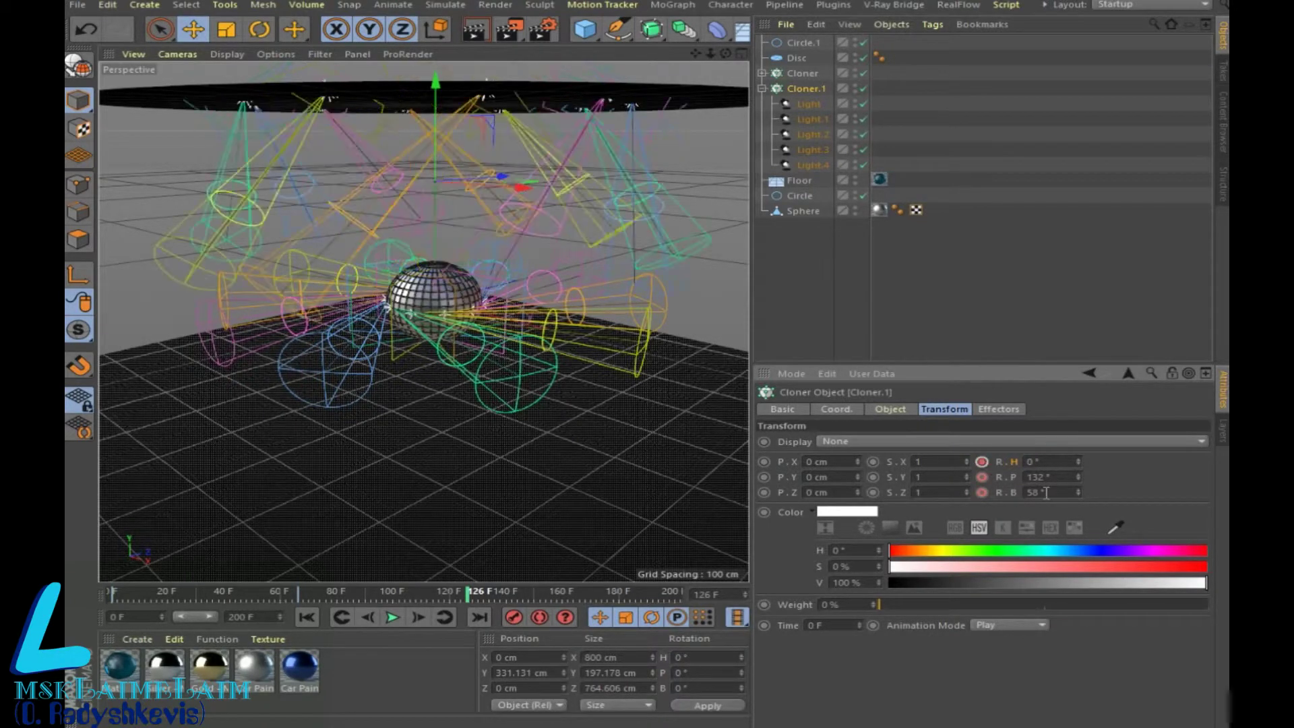
{"action": "left_click_drag", "start_coordinate": [1078, 478], "coordinate": [1079, 458]}
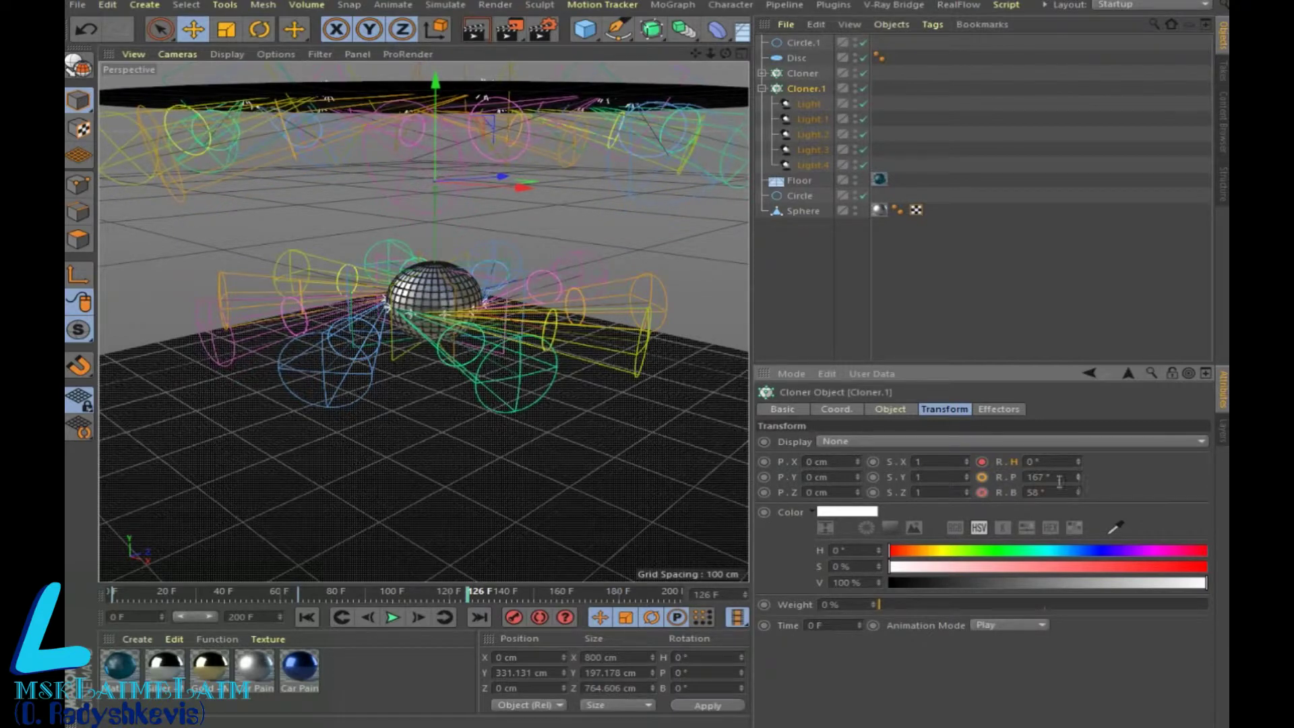
{"action": "left_click_drag", "start_coordinate": [1079, 492], "coordinate": [1079, 559]}
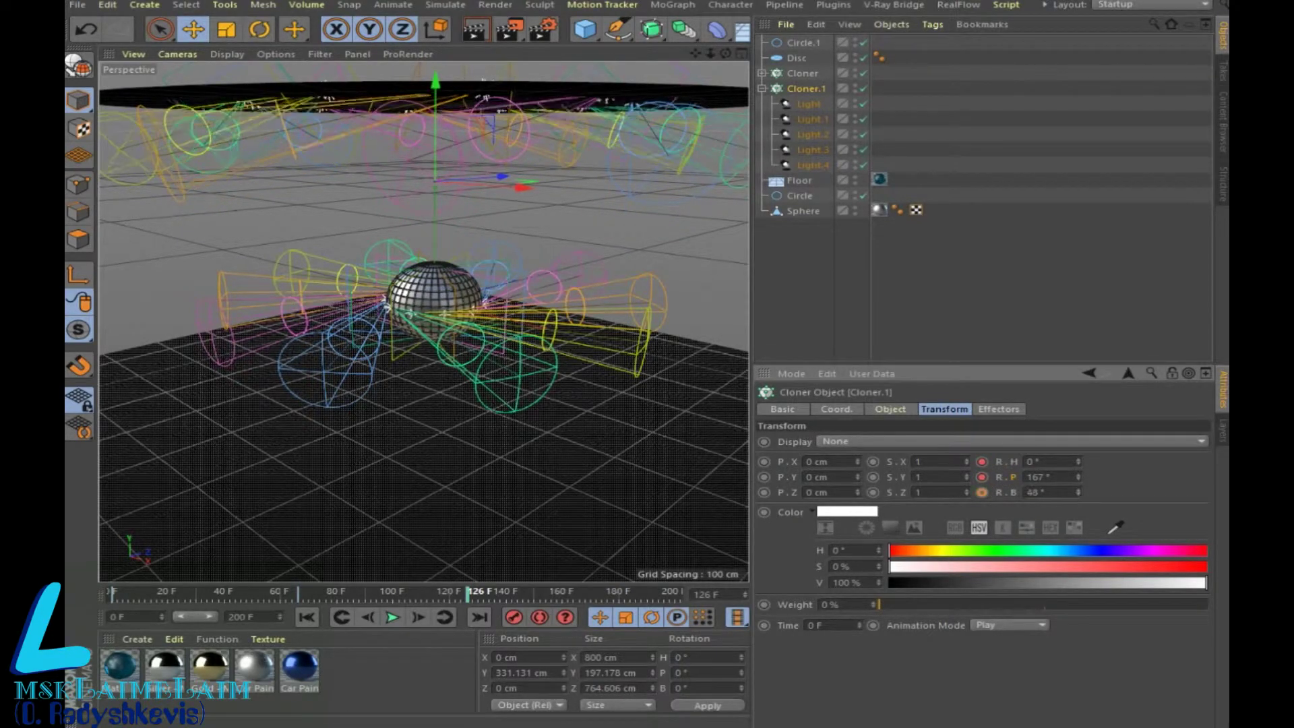
{"action": "left_click_drag", "start_coordinate": [1079, 492], "coordinate": [1079, 432]}
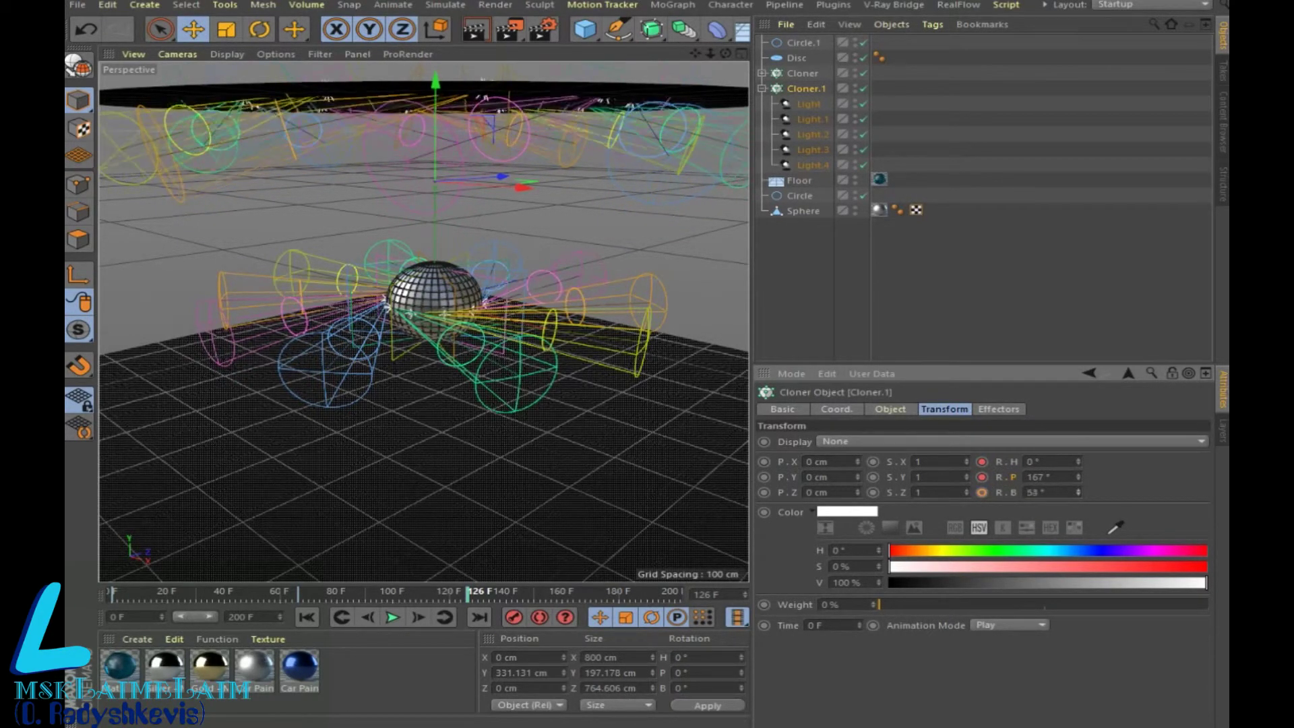
{"action": "left_click", "coordinate": [981, 493]}
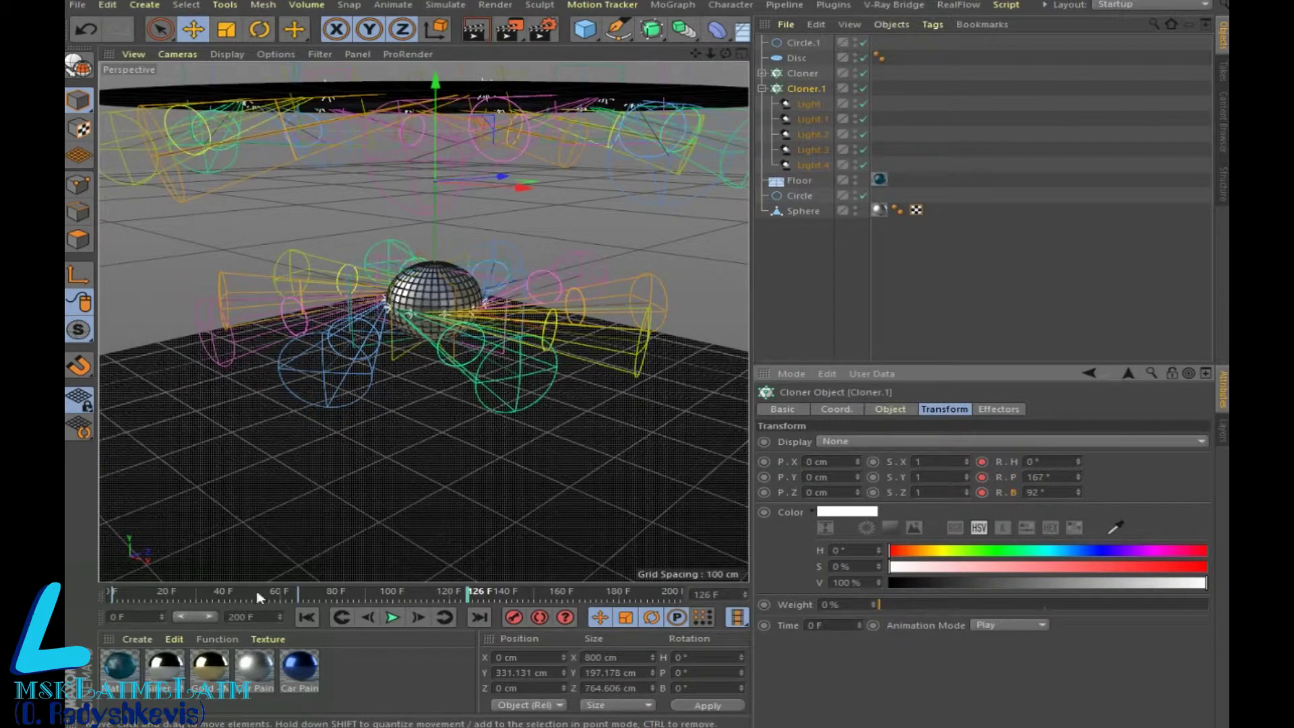
Step: Play back the ring rotation, end the preview render, and replay it from a level view
{"action": "left_click", "coordinate": [301, 617]}
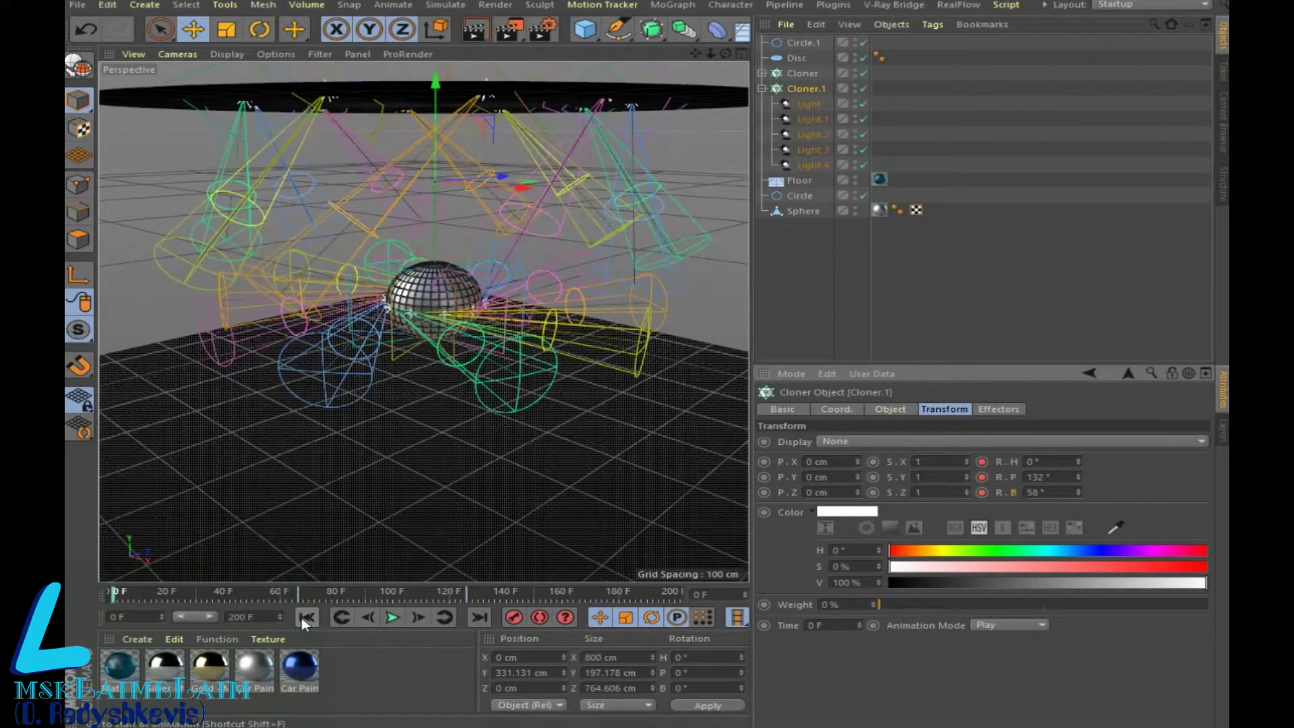
{"action": "left_click", "coordinate": [392, 617]}
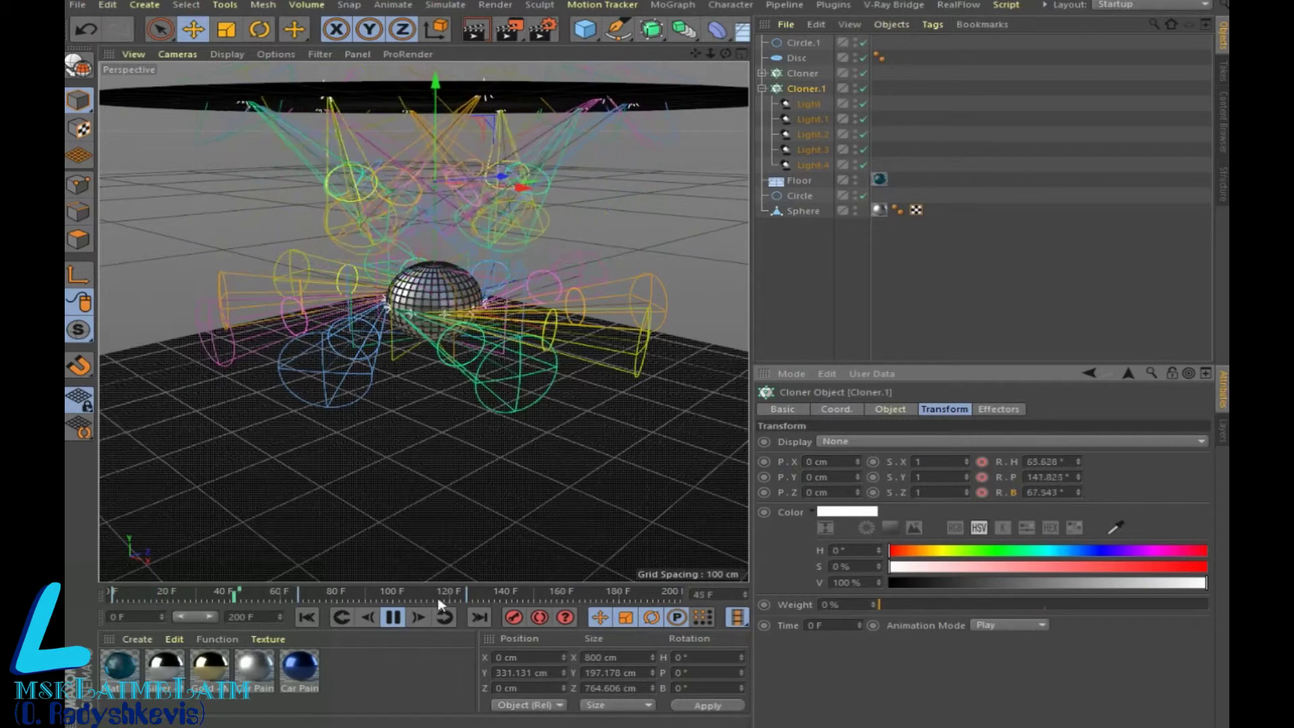
{"action": "left_click", "coordinate": [394, 618]}
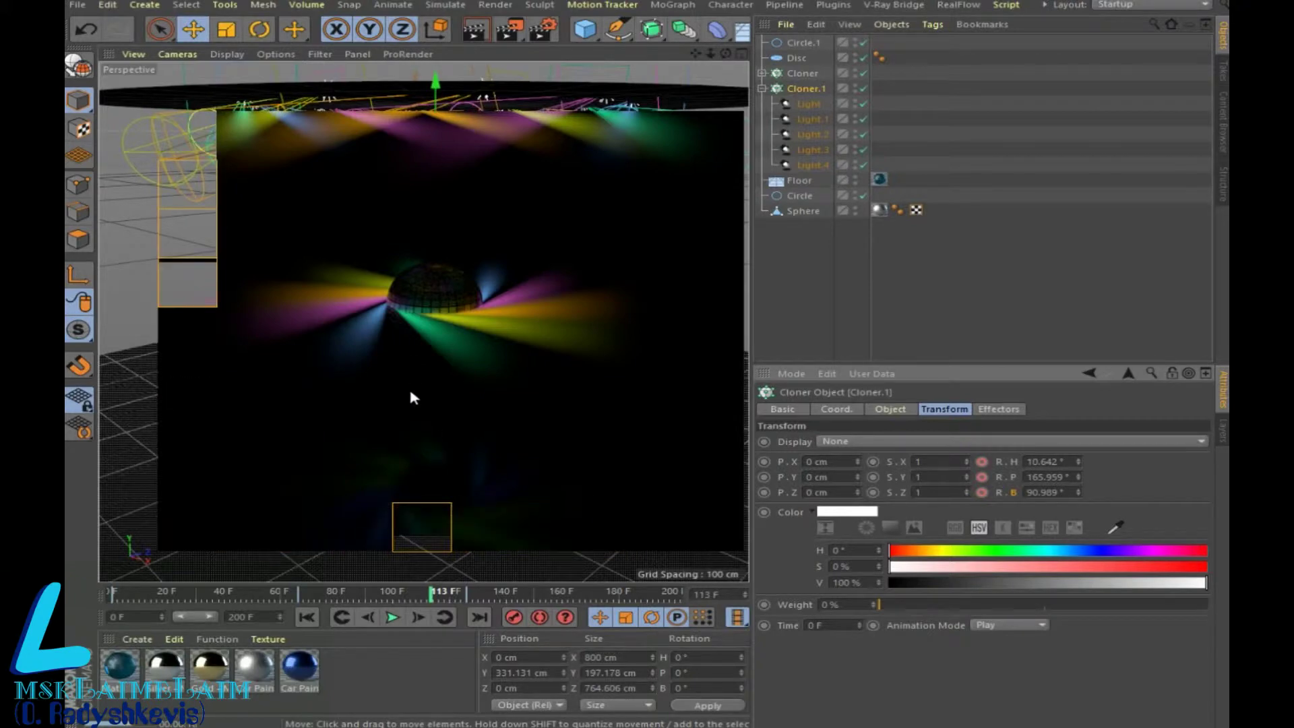
{"action": "left_click", "coordinate": [426, 381]}
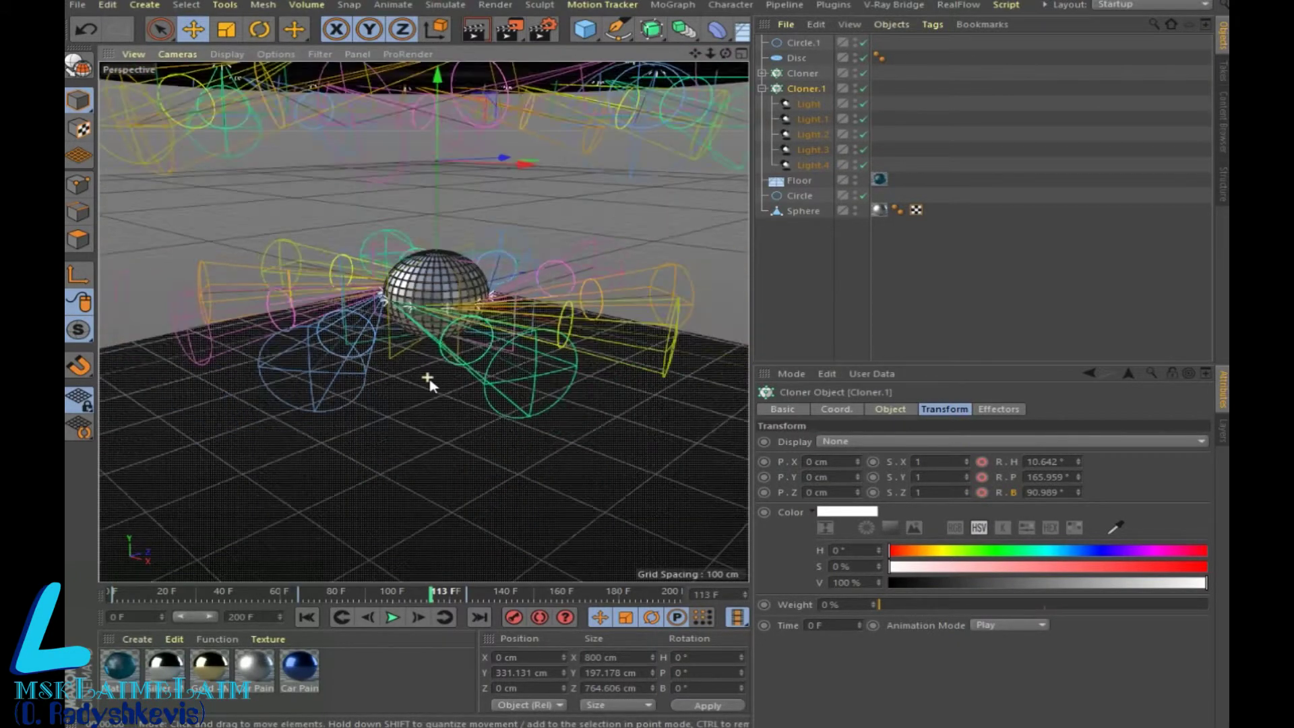
{"action": "left_click_drag", "start_coordinate": [725, 53], "coordinate": [506, 443]}
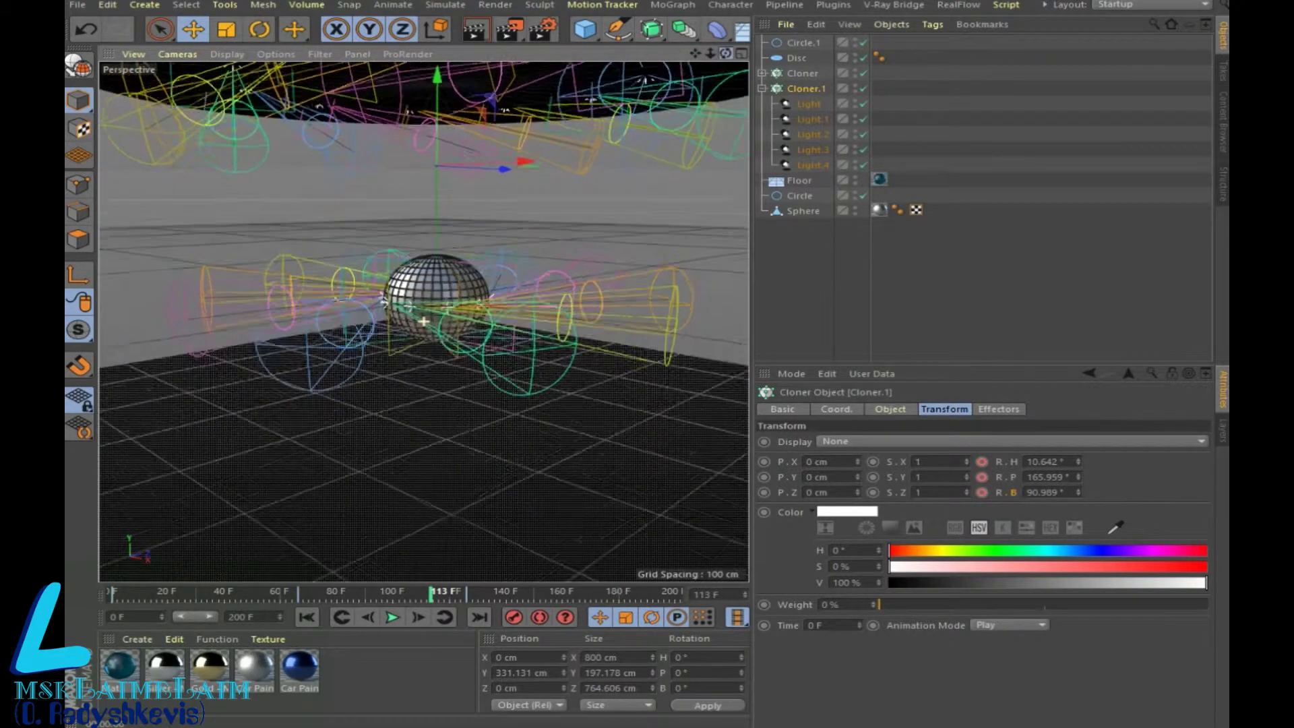
{"action": "left_click", "coordinate": [391, 618]}
{"action": "left_click", "coordinate": [391, 617]}
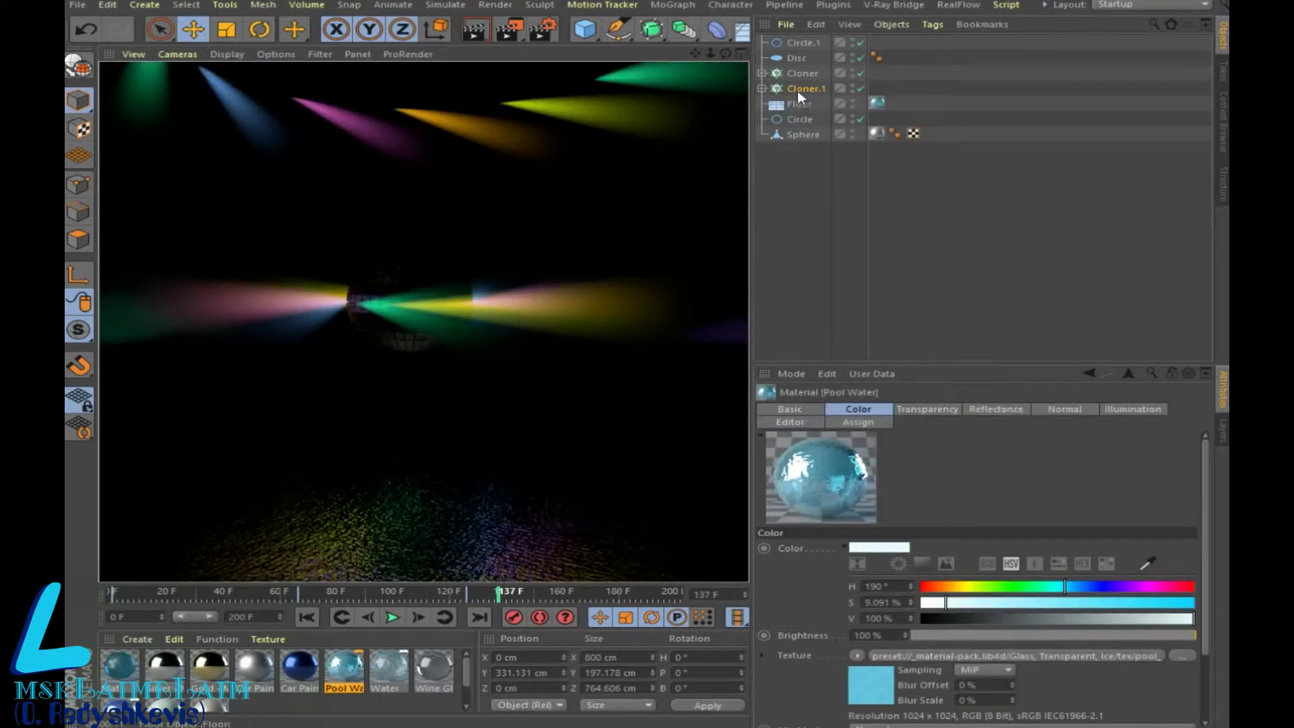
{"action": "right_click", "coordinate": [797, 88]}
{"action": "mouse_move", "coordinate": [859, 86]}
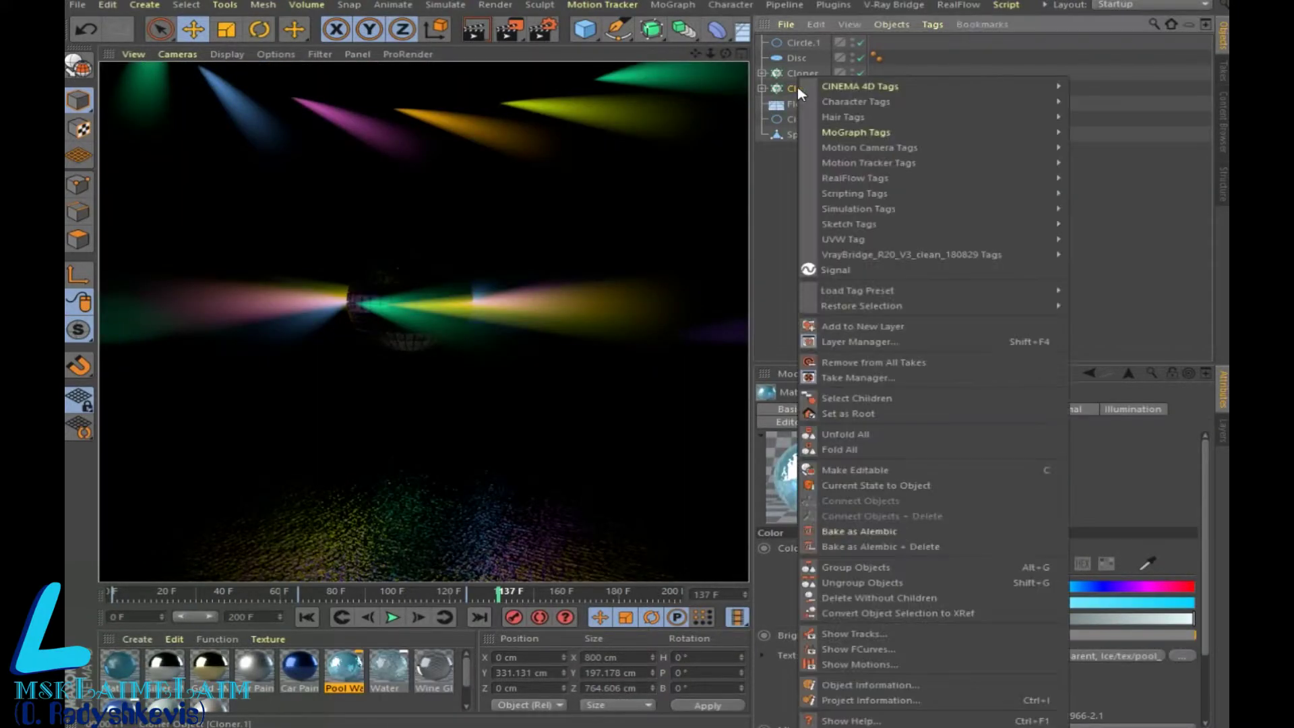
Step: Add an Align to Spline tag to Cloner.1 with Circle.1 as its path
{"action": "left_click", "coordinate": [1109, 102]}
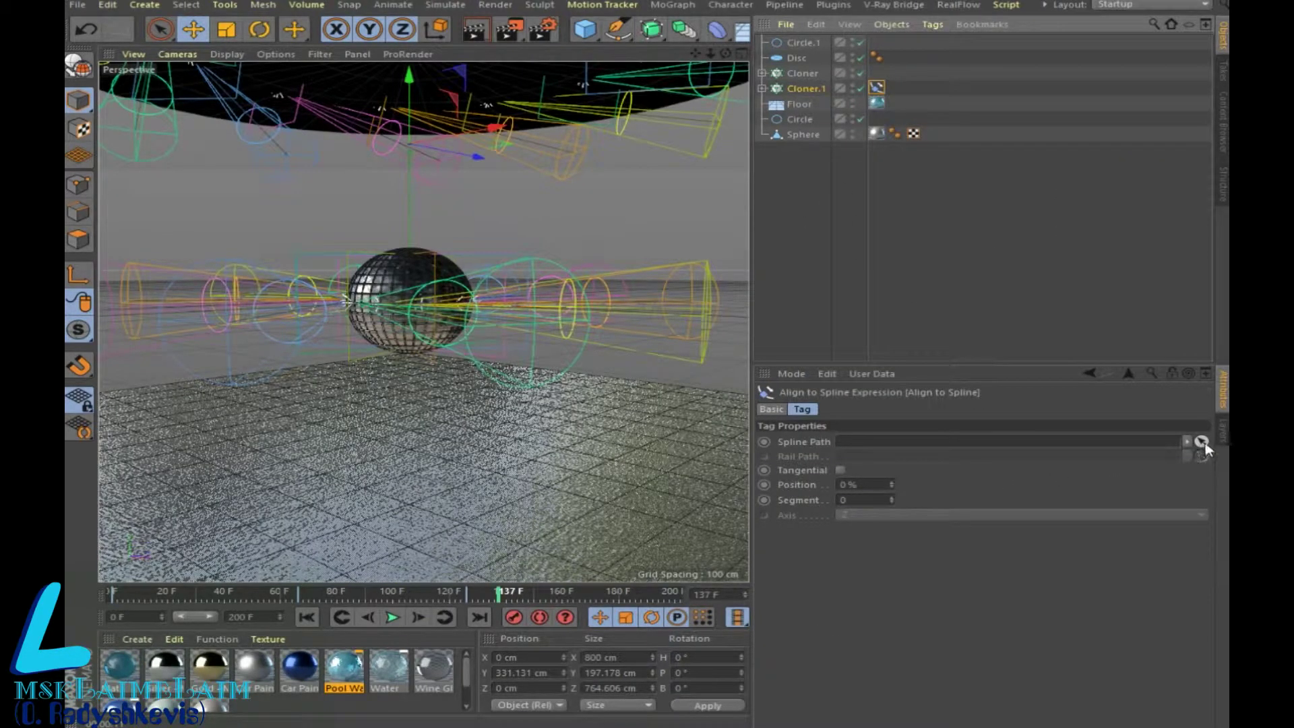
{"action": "left_click", "coordinate": [1203, 444]}
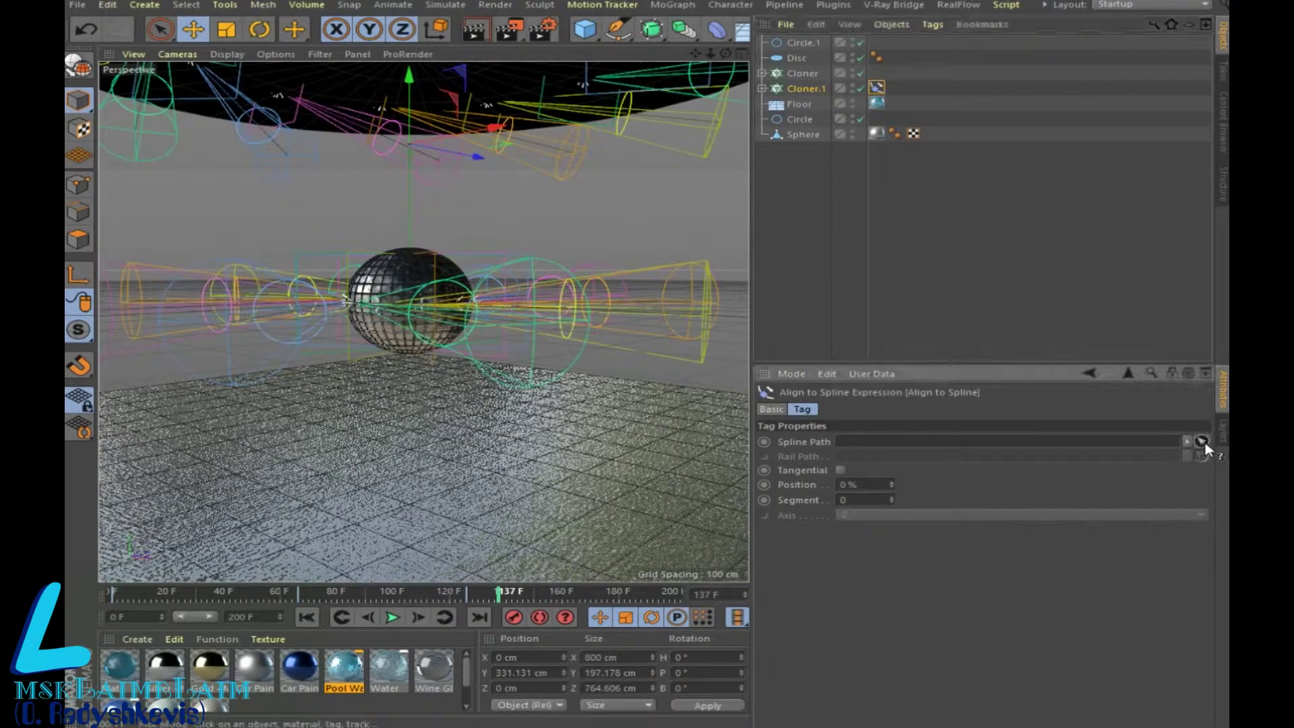
{"action": "left_click", "coordinate": [804, 43]}
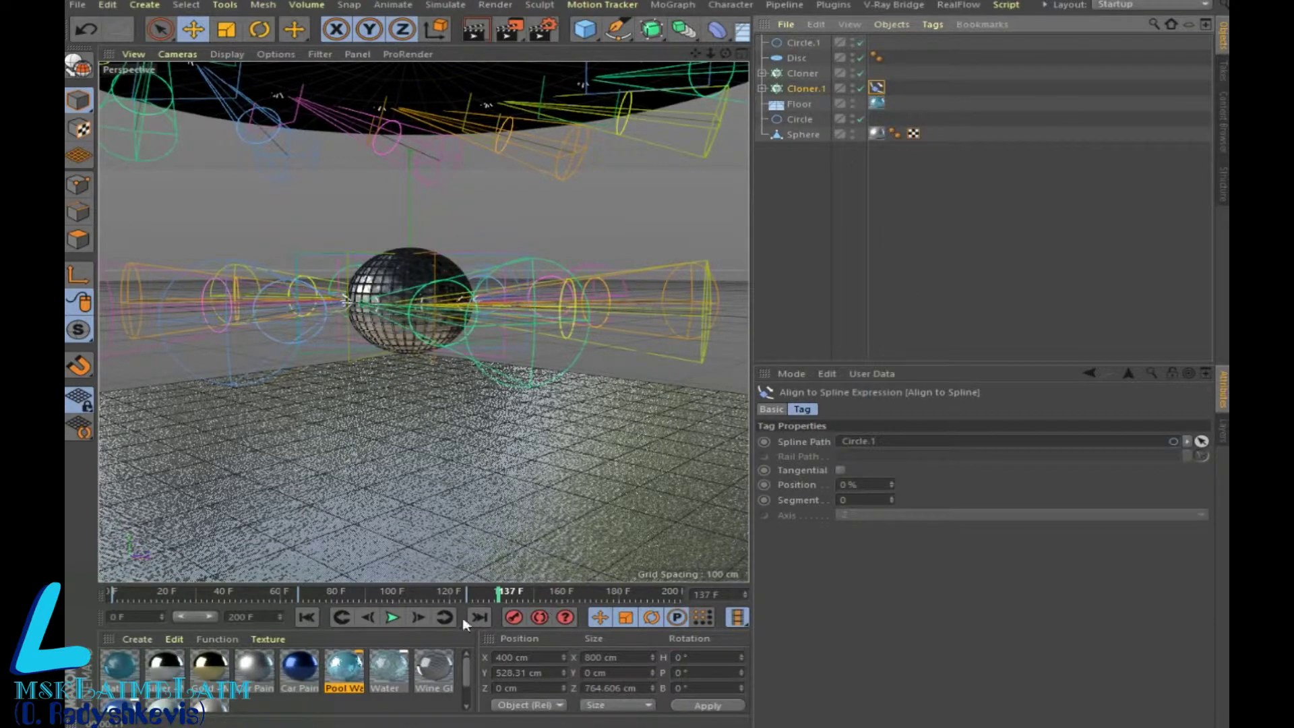
Step: Keyframe the path Position at 0% on frame 0 and 100% on frame 101
{"action": "left_click", "coordinate": [307, 617]}
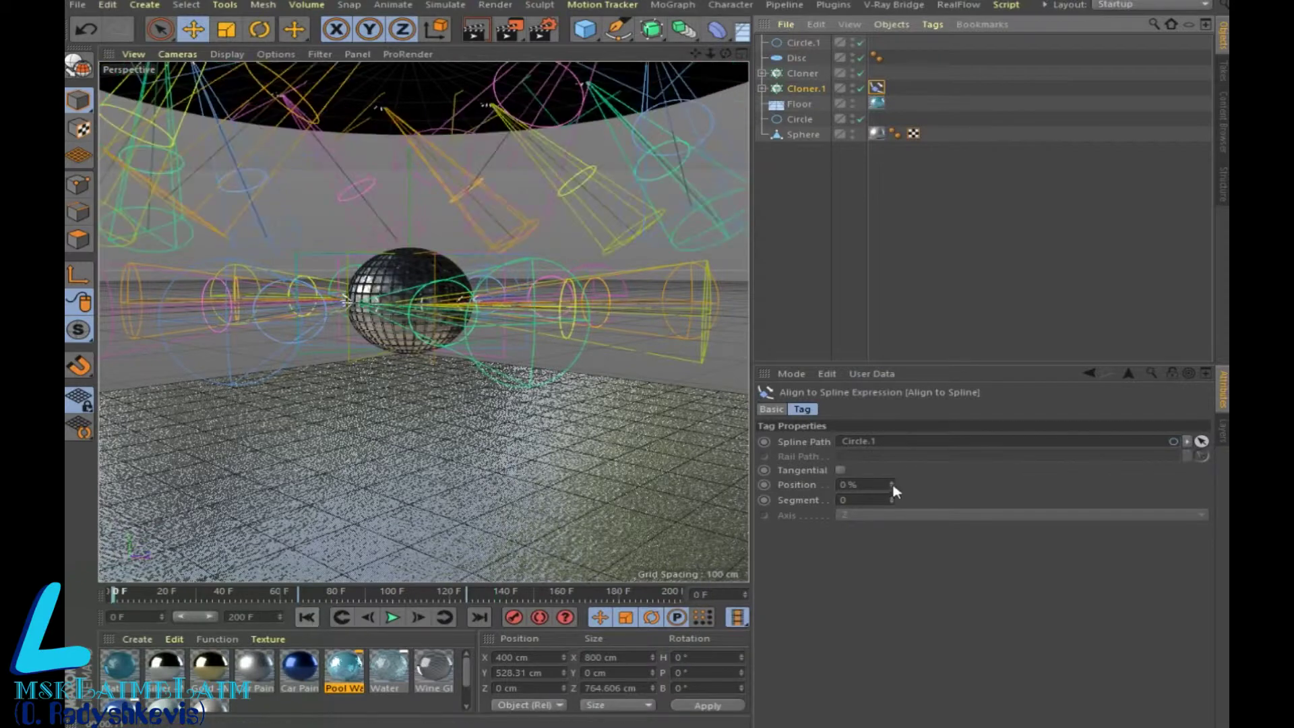
{"action": "left_click", "coordinate": [763, 484], "text": "ctrl"}
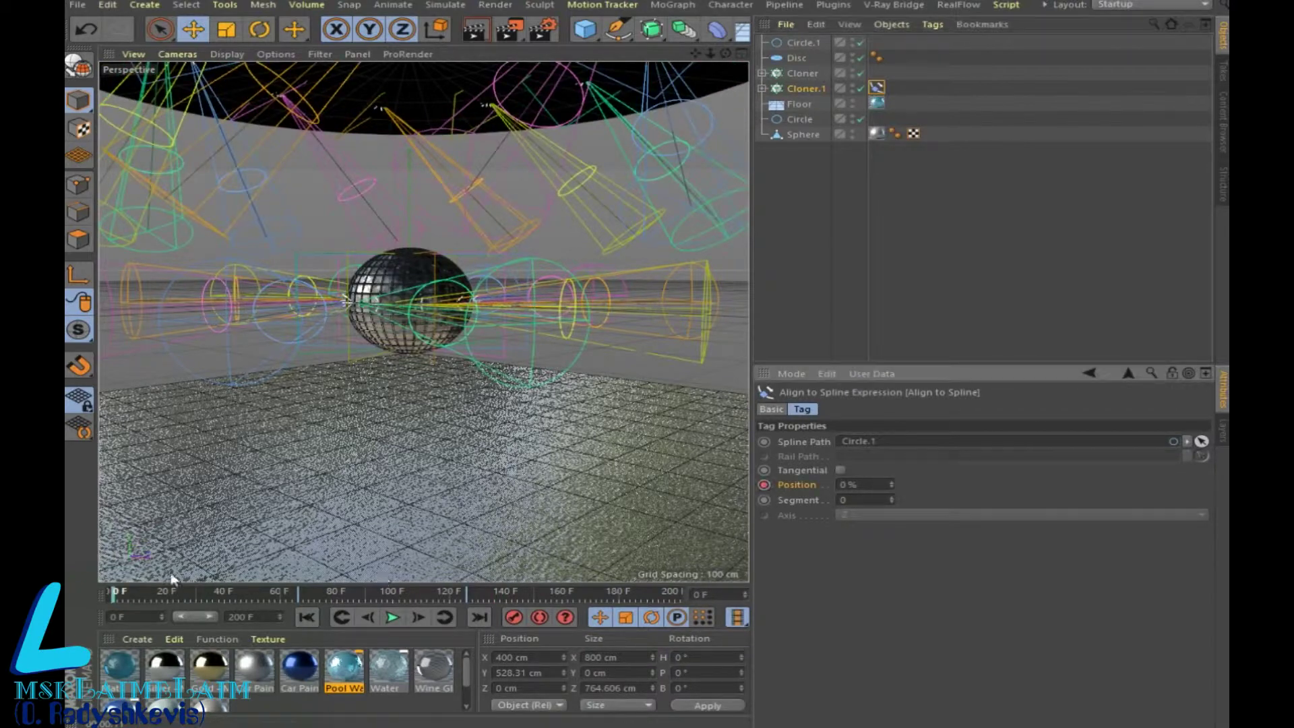
{"action": "left_click_drag", "start_coordinate": [113, 597], "coordinate": [397, 593]}
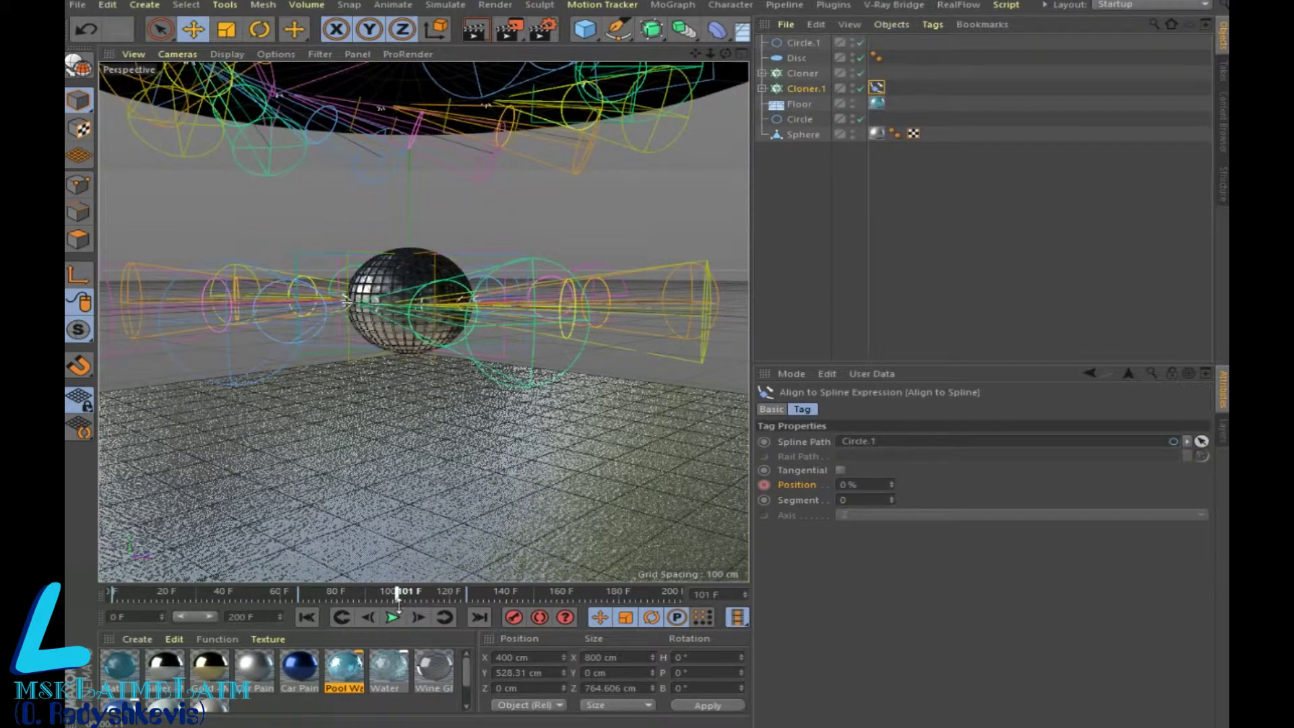
{"action": "left_click", "coordinate": [871, 490]}
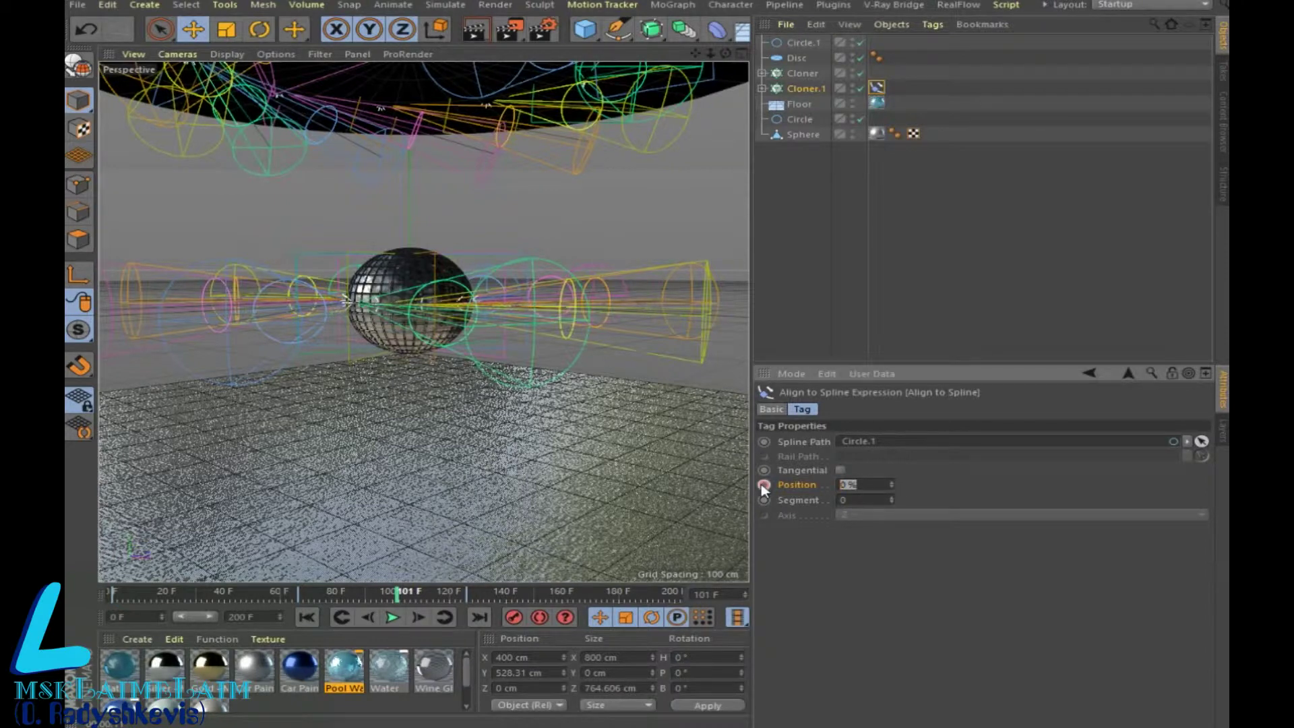
{"action": "type", "text": "100"}
{"action": "key", "text": "Return"}
Step: Play the path animation and preview-render the lit scene around the sphere
{"action": "left_click", "coordinate": [305, 617]}
{"action": "left_click", "coordinate": [393, 616]}
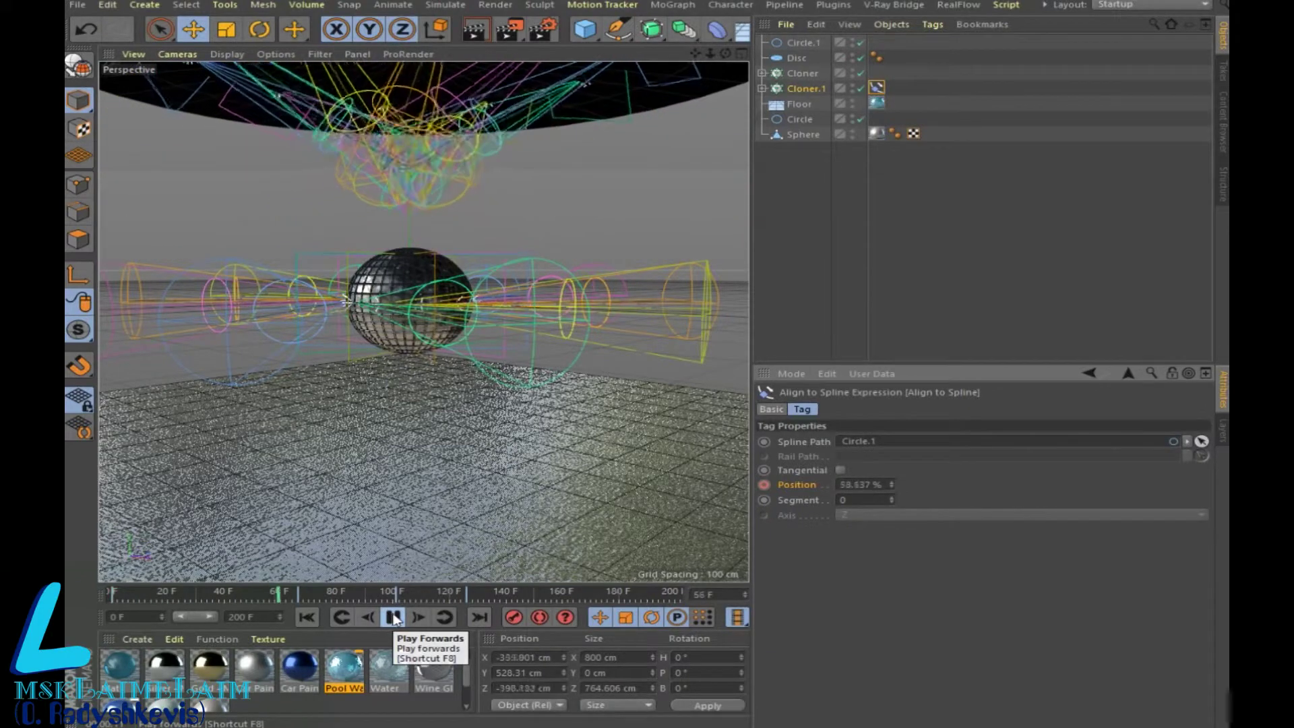
{"action": "left_click", "coordinate": [395, 617]}
{"action": "left_click_drag", "start_coordinate": [510, 258], "coordinate": [392, 355]}
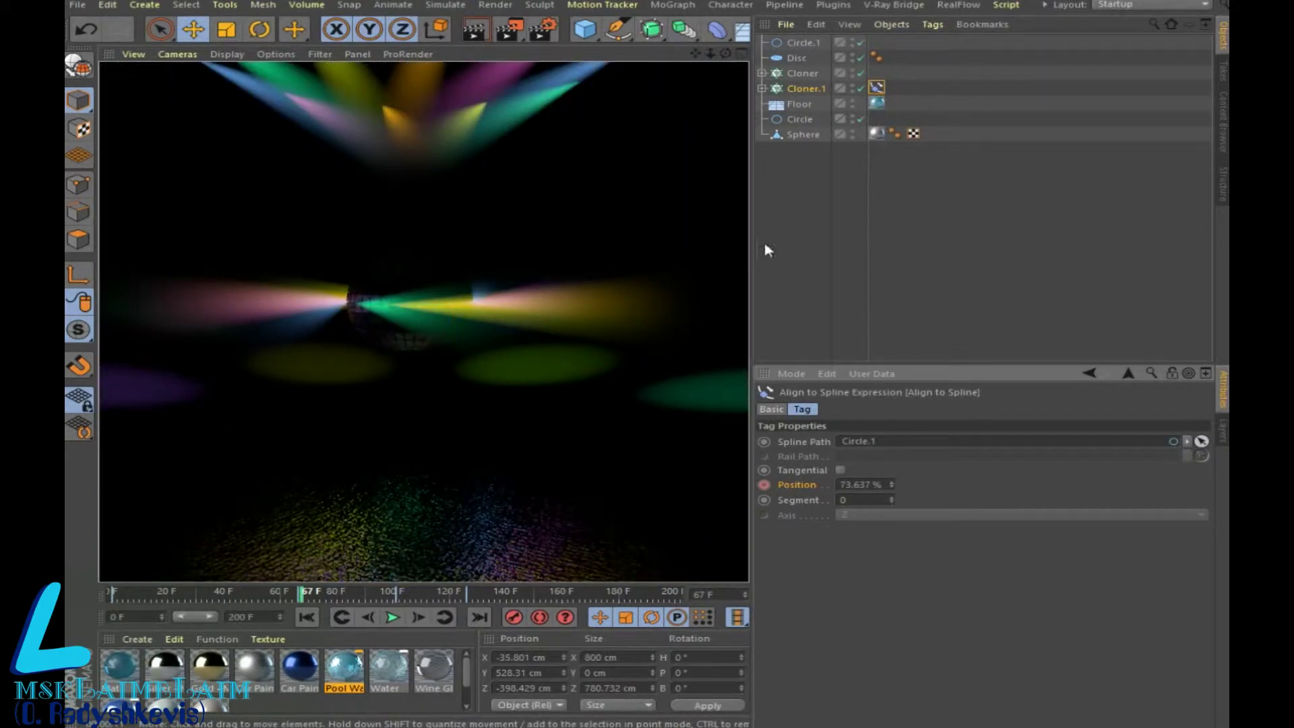
{"action": "left_click", "coordinate": [795, 74]}
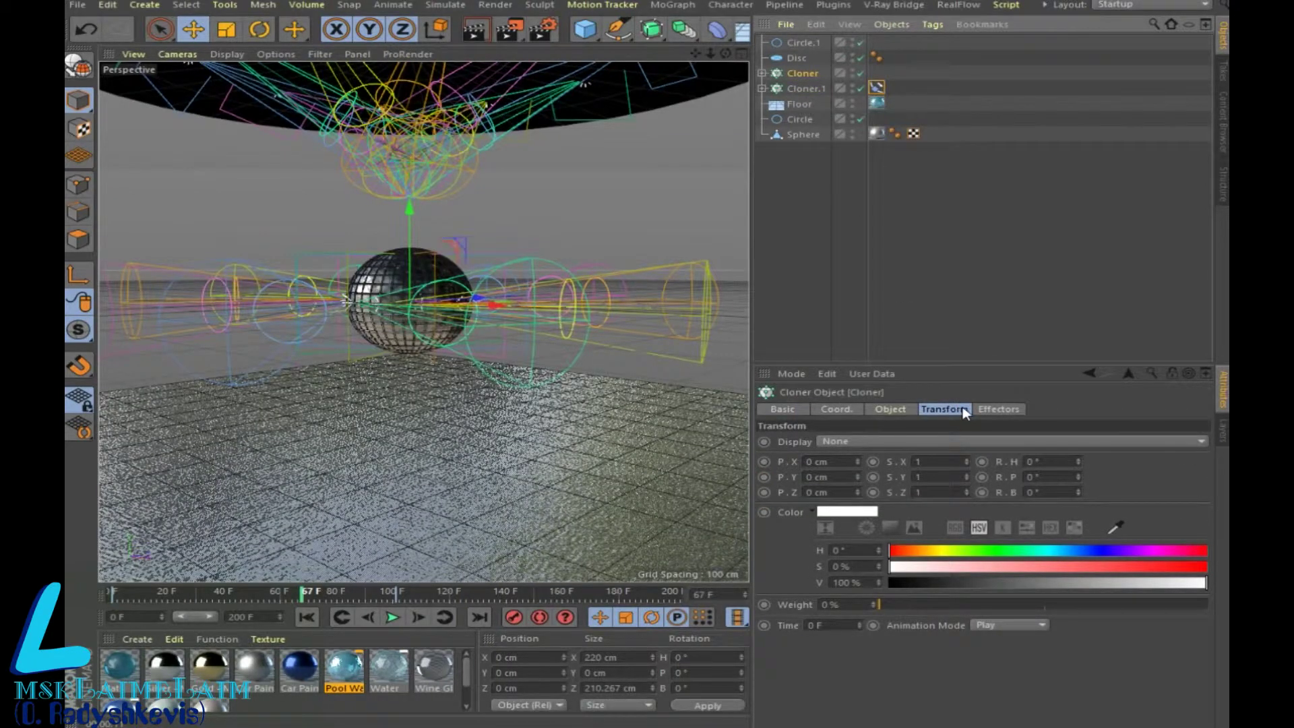
Step: At frame 0, tilt the Cloner's spotlights to 33° pitch, resetting bank and heading
{"action": "left_click", "coordinate": [306, 617]}
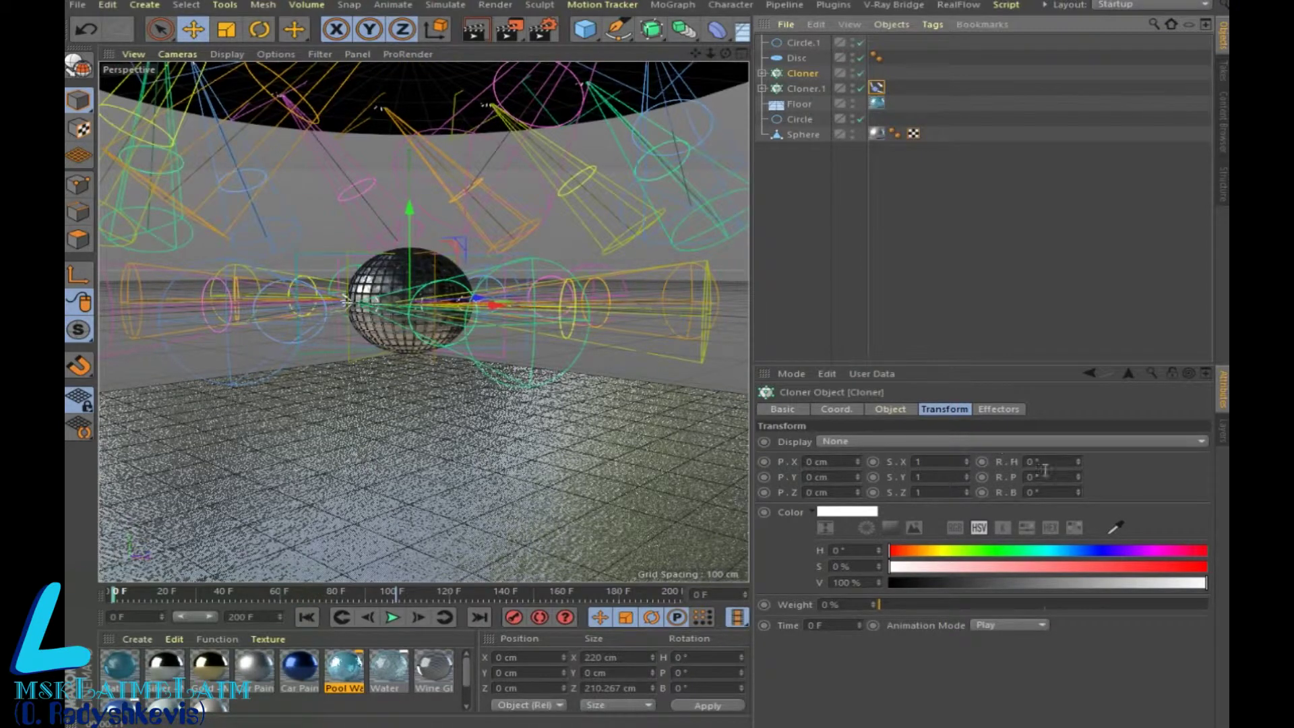
{"action": "left_click_drag", "start_coordinate": [1078, 477], "coordinate": [1080, 444]}
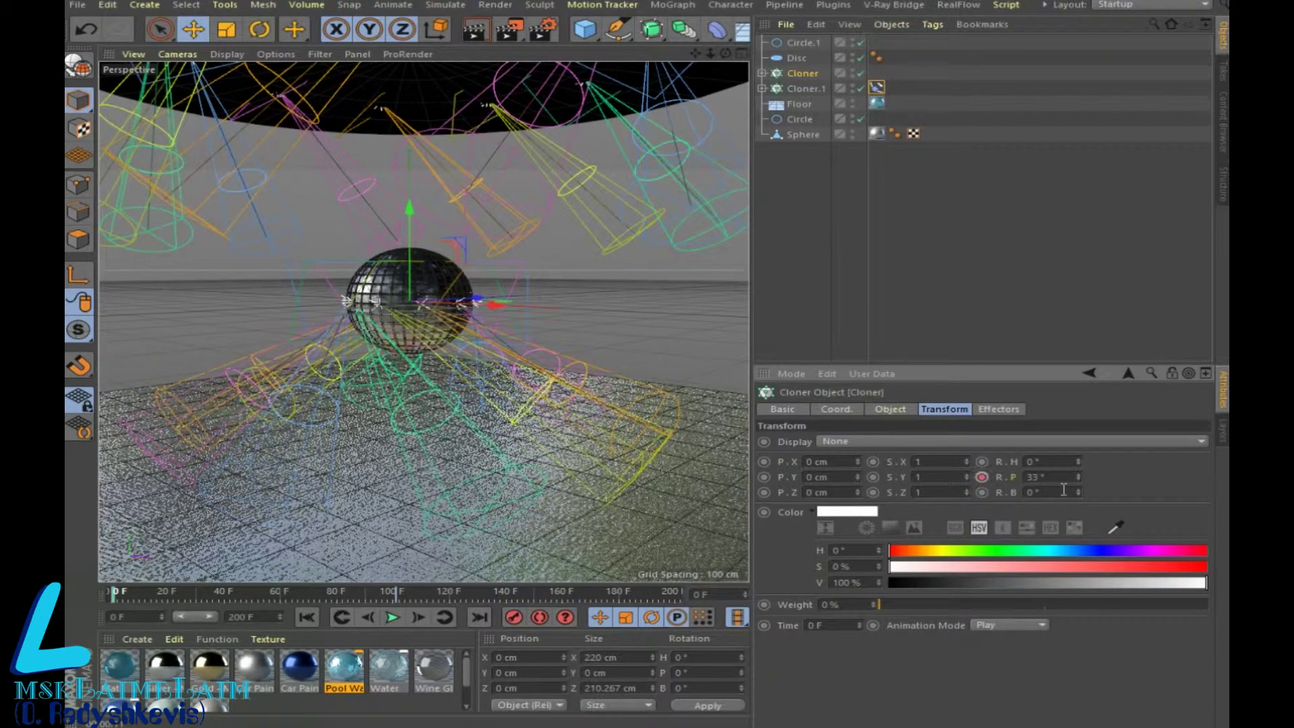
{"action": "left_click_drag", "start_coordinate": [1078, 492], "coordinate": [1079, 465]}
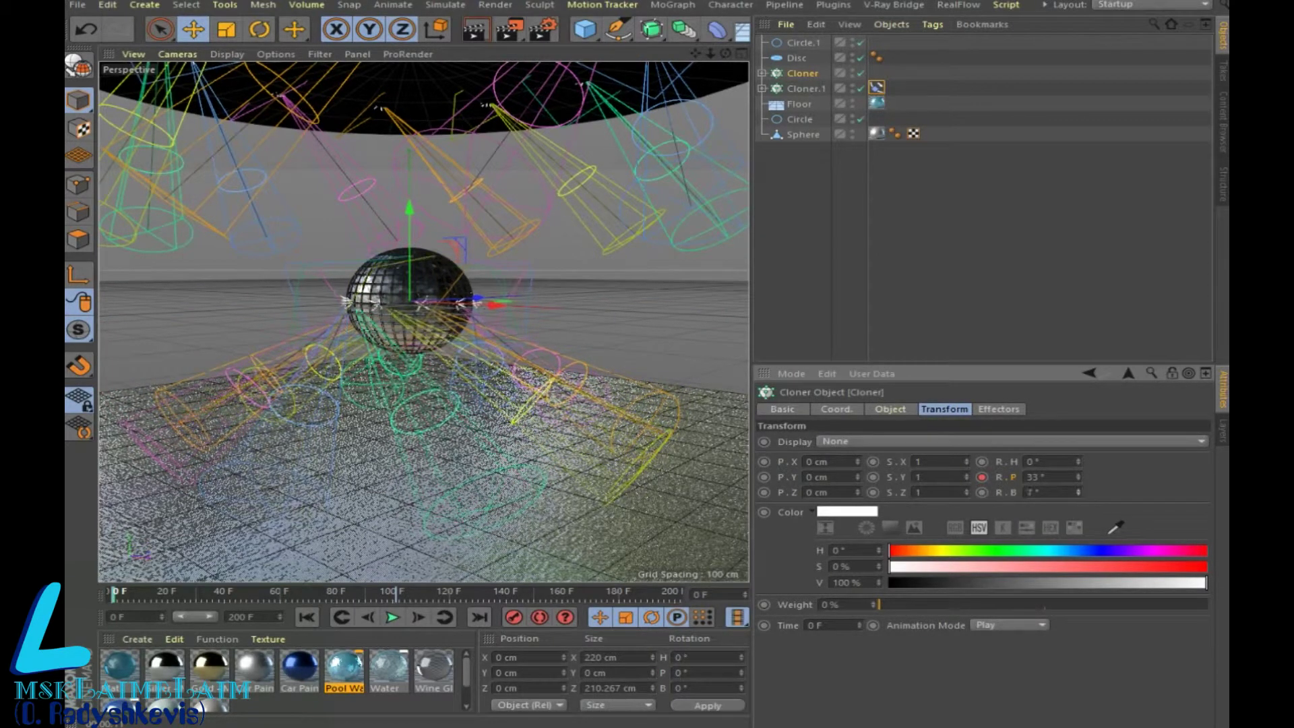
{"action": "left_click", "coordinate": [1045, 492]}
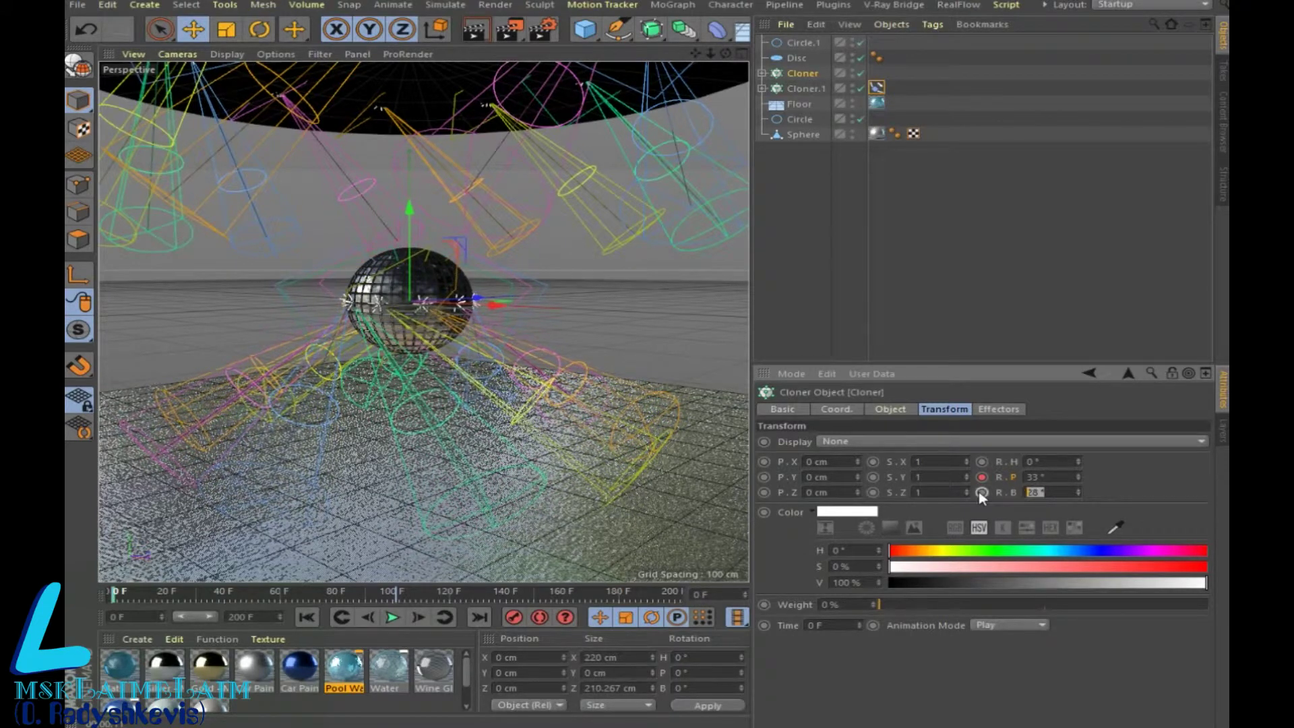
{"action": "type", "text": "0"}
{"action": "mouse_move", "coordinate": [1078, 461]}
{"action": "left_mouse_down"}
{"action": "mouse_move", "coordinate": [1080, 435]}
{"action": "mouse_move", "coordinate": [1078, 472]}
{"action": "left_mouse_up"}
{"action": "left_click", "coordinate": [1070, 462]}
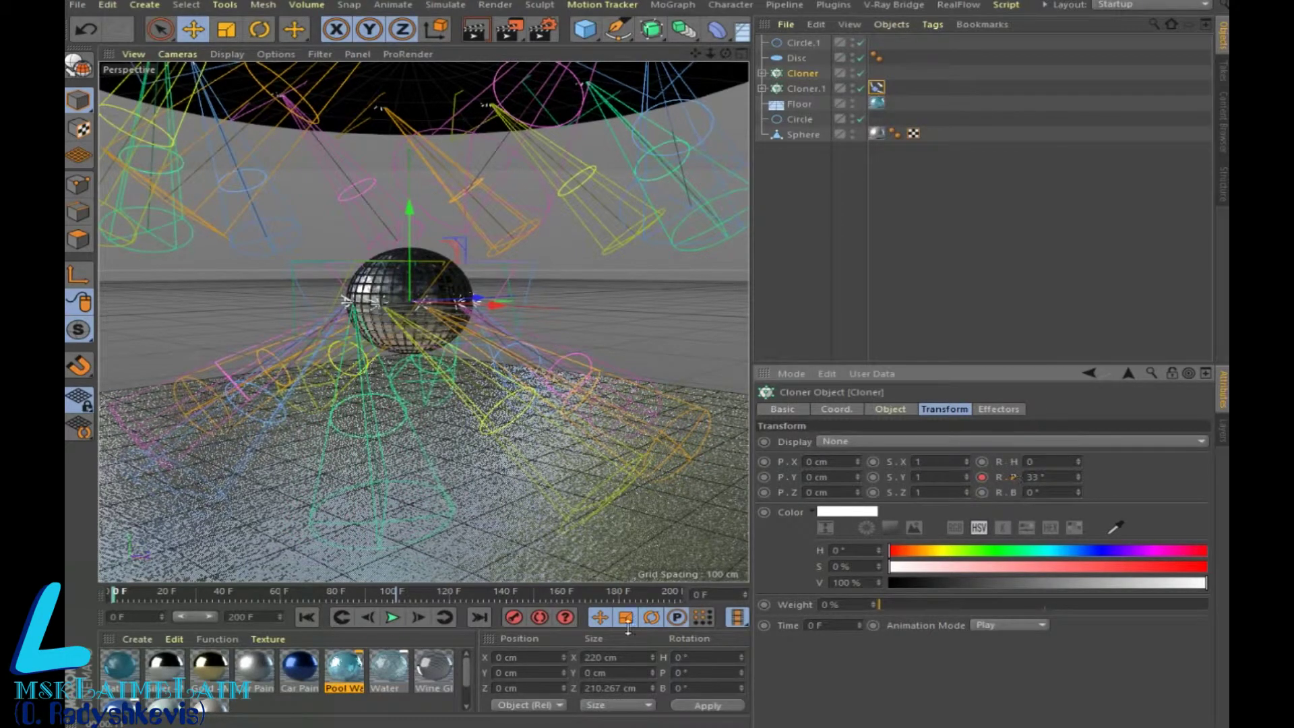
Step: Keyframe the Cloner's pitch at 56° on frame 53, -58° later, then -102° at frame 176
{"action": "left_click_drag", "start_coordinate": [116, 592], "coordinate": [263, 593]}
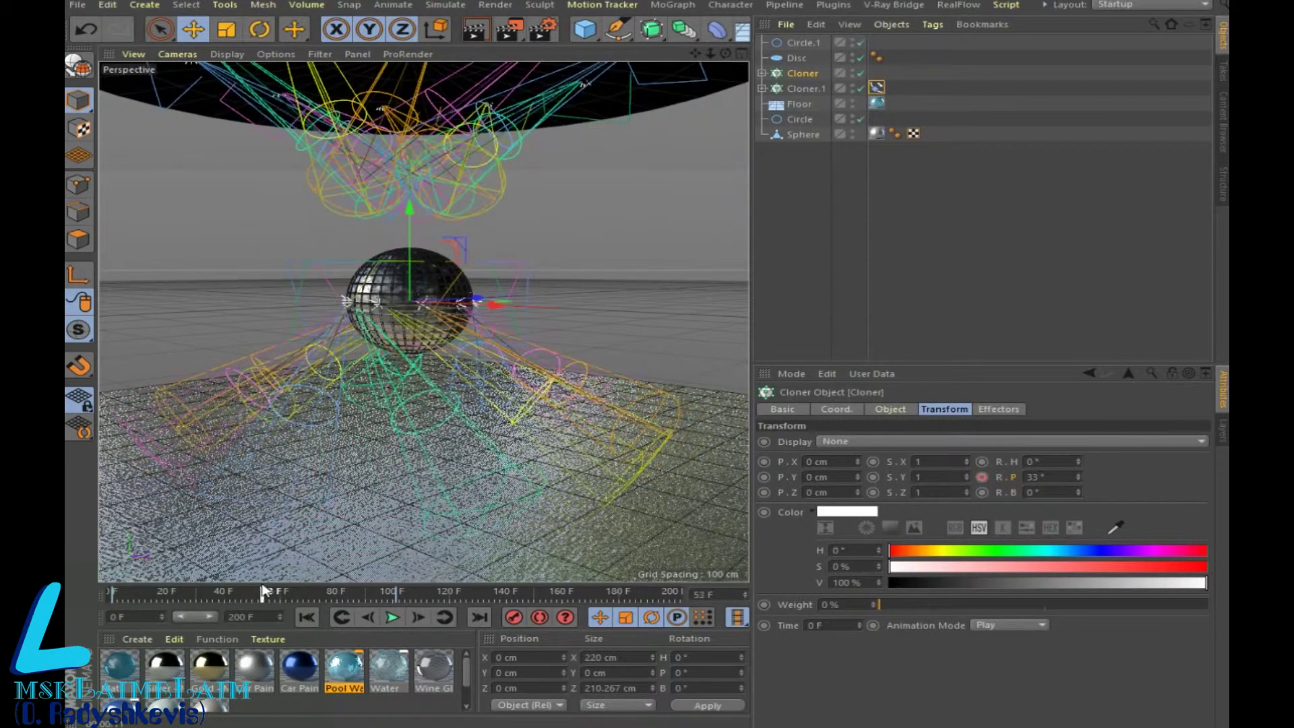
{"action": "left_click_drag", "start_coordinate": [1075, 475], "coordinate": [1080, 482]}
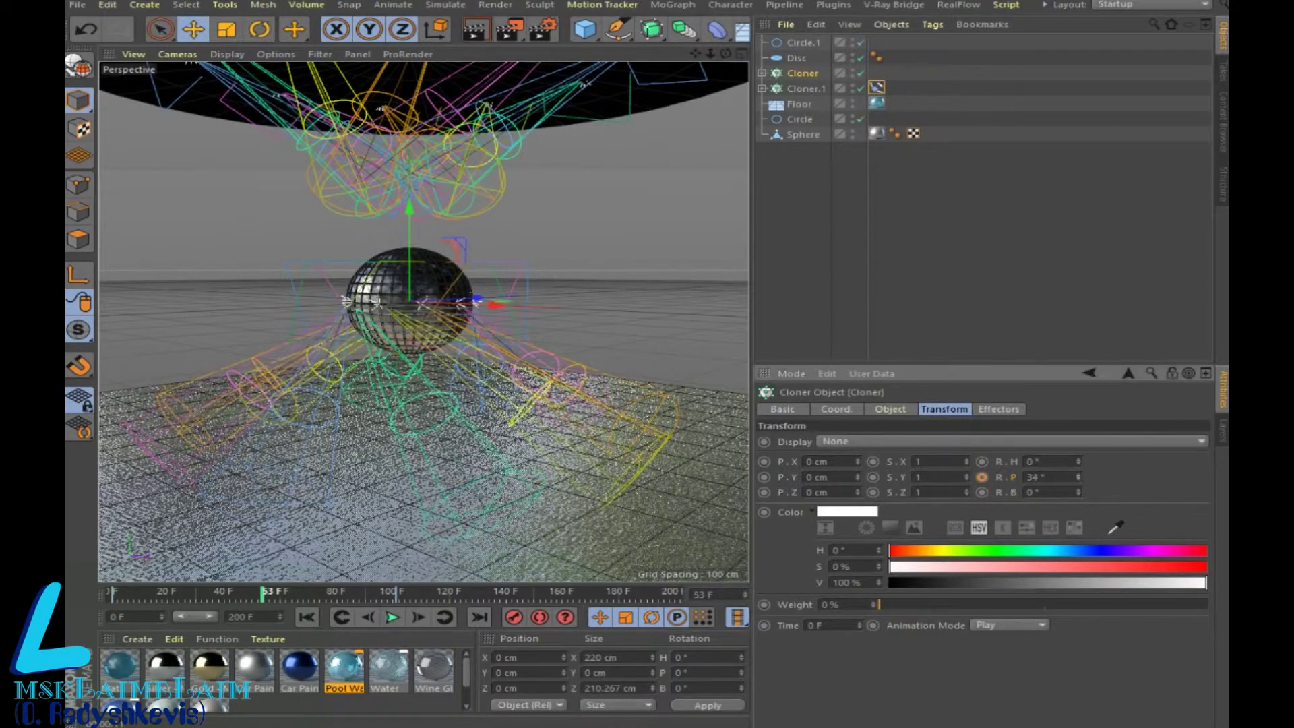
{"action": "left_click", "coordinate": [982, 476]}
{"action": "left_click_drag", "start_coordinate": [263, 593], "coordinate": [380, 599]}
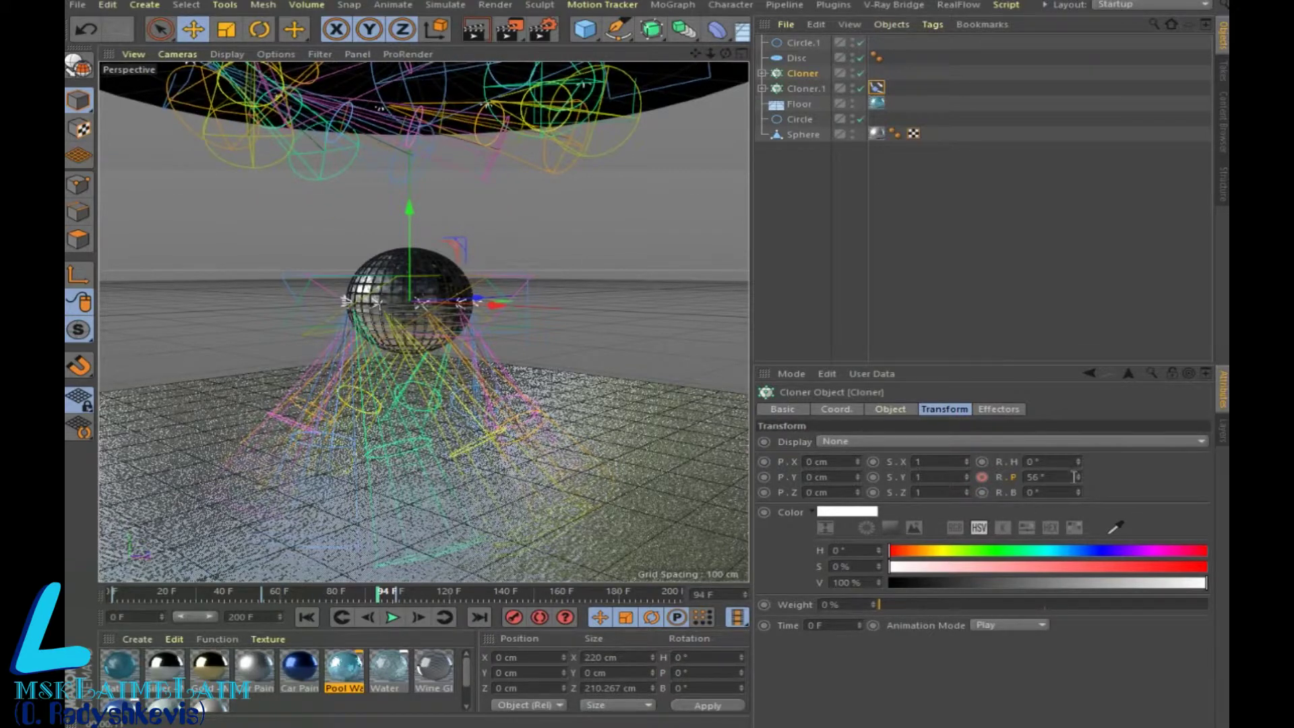
{"action": "mouse_move", "coordinate": [1080, 479]}
{"action": "left_mouse_down"}
{"action": "mouse_move", "coordinate": [1081, 512]}
{"action": "mouse_move", "coordinate": [1081, 495]}
{"action": "left_mouse_up"}
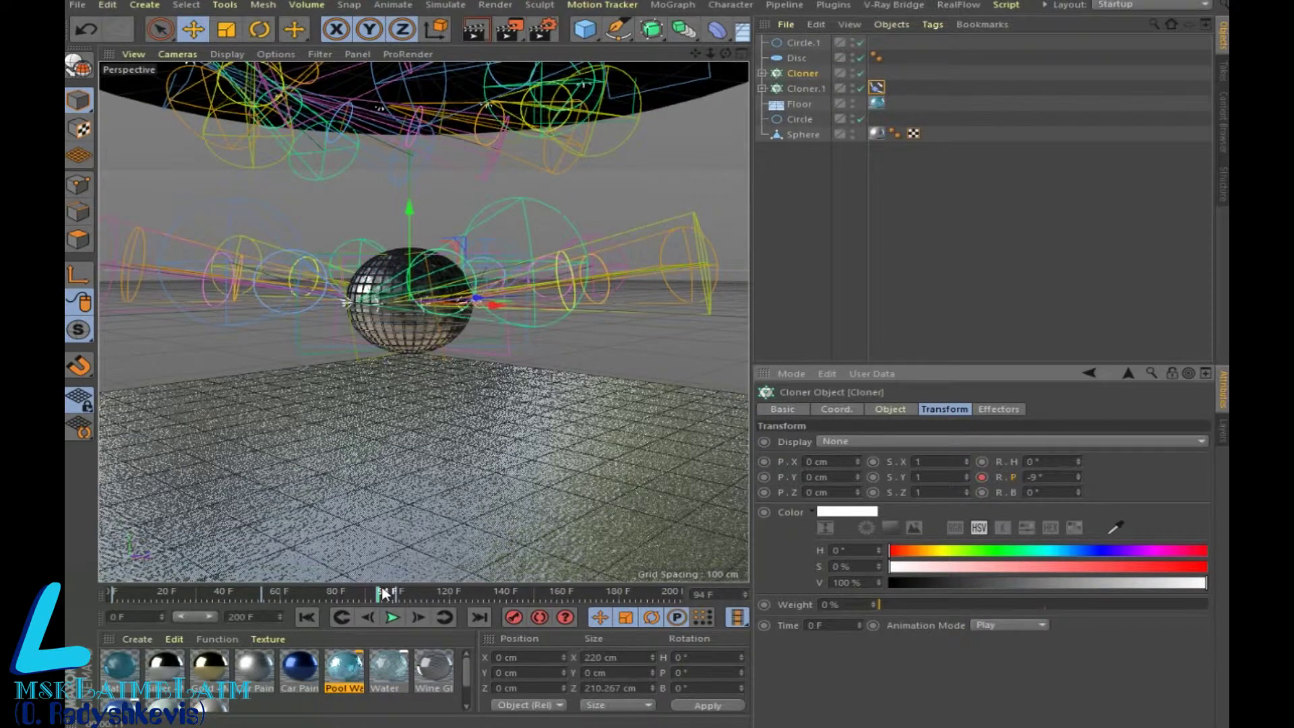
{"action": "left_click_drag", "start_coordinate": [383, 593], "coordinate": [475, 595]}
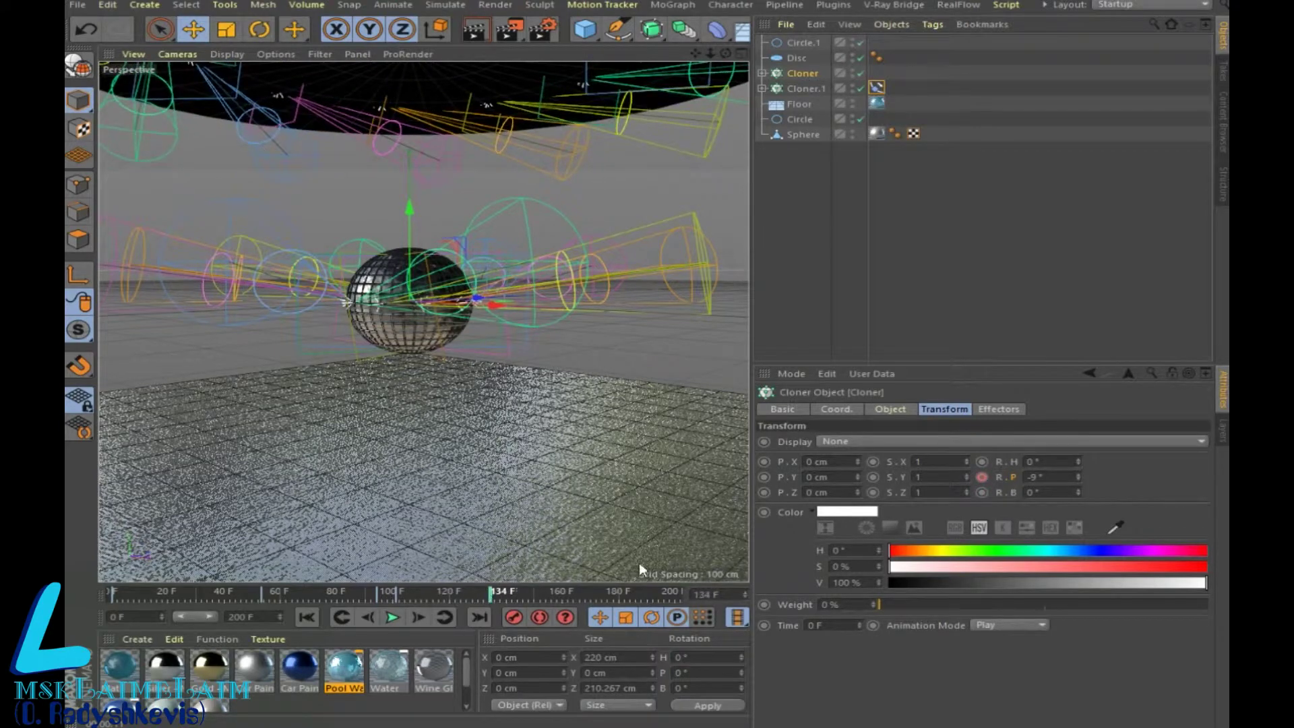
{"action": "left_click_drag", "start_coordinate": [1076, 476], "coordinate": [1051, 476]}
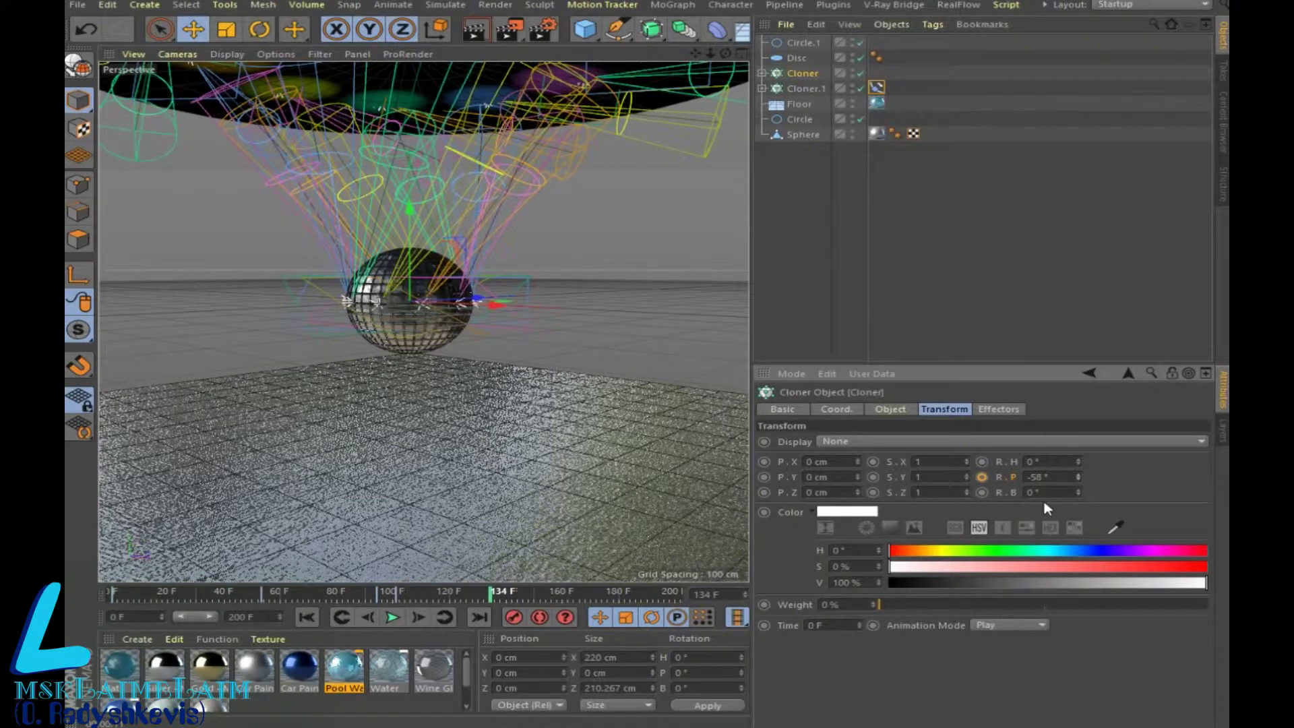
{"action": "left_click", "coordinate": [981, 477]}
{"action": "left_click_drag", "start_coordinate": [492, 596], "coordinate": [609, 597]}
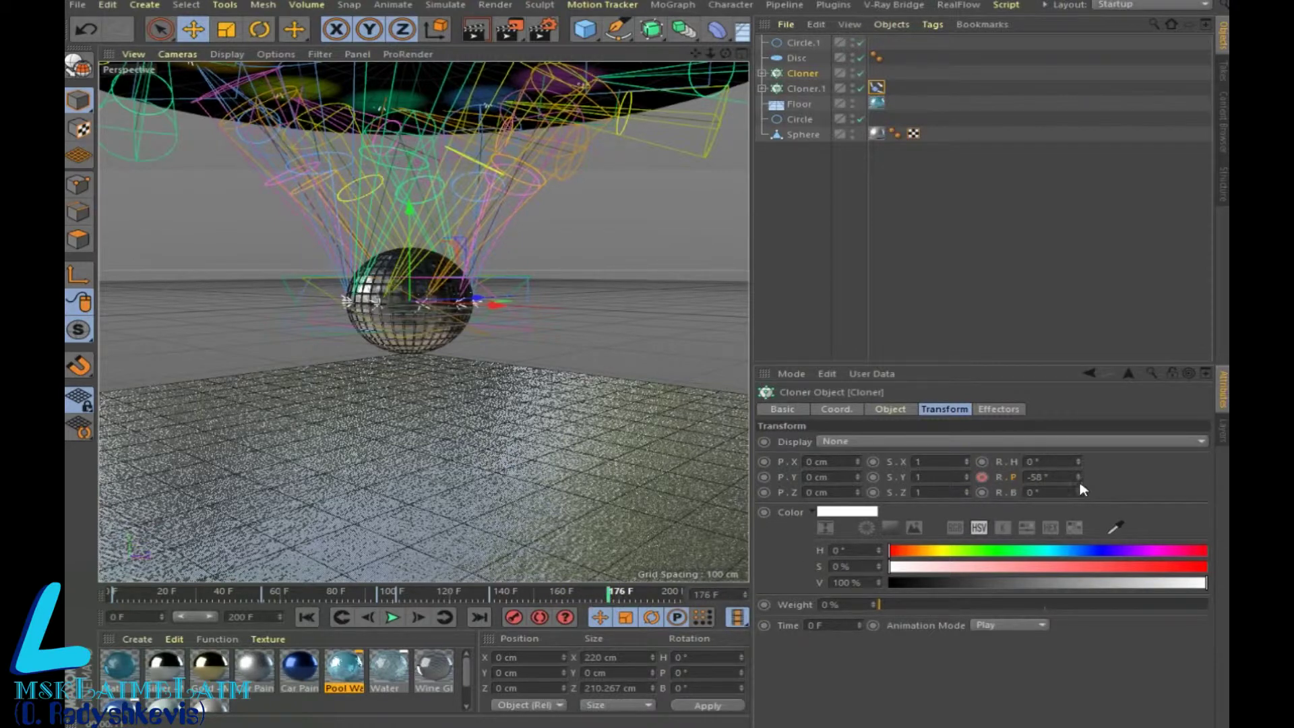
{"action": "left_click_drag", "start_coordinate": [1078, 478], "coordinate": [1078, 512]}
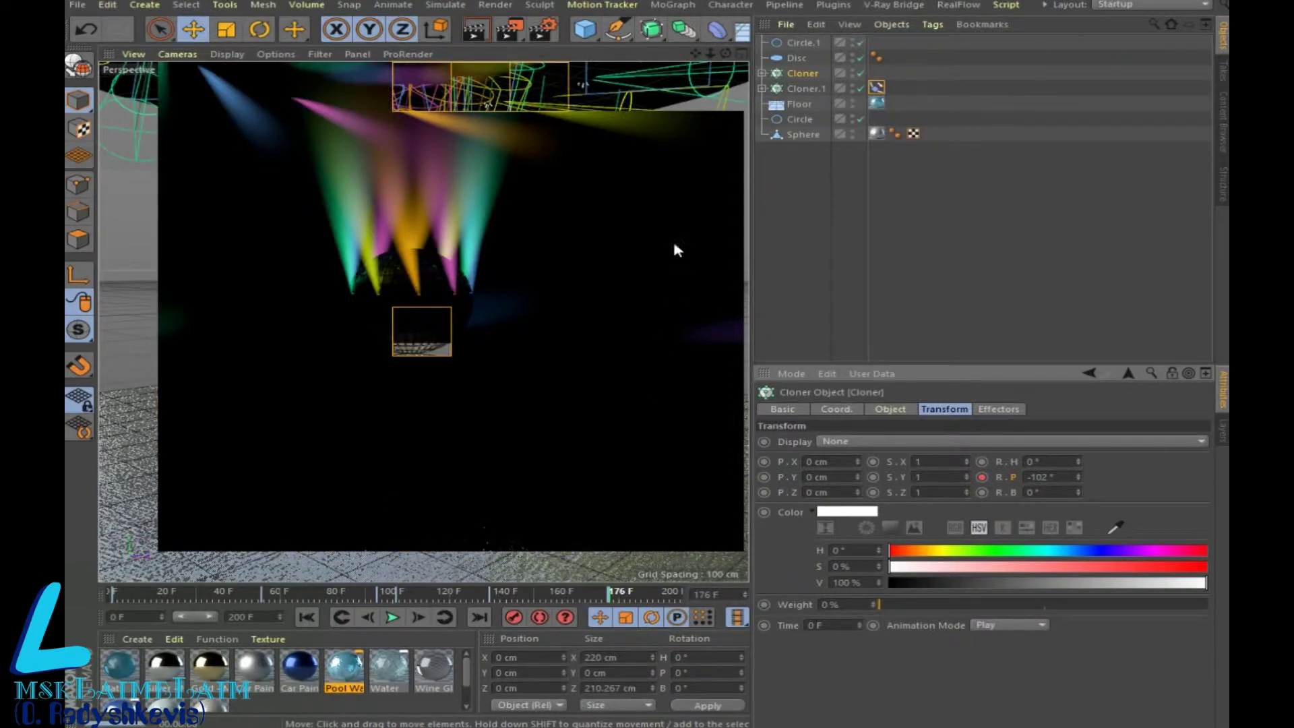
Step: Stop the render preview and raise the Floor to about -131.8 cm
{"action": "left_click", "coordinate": [694, 53]}
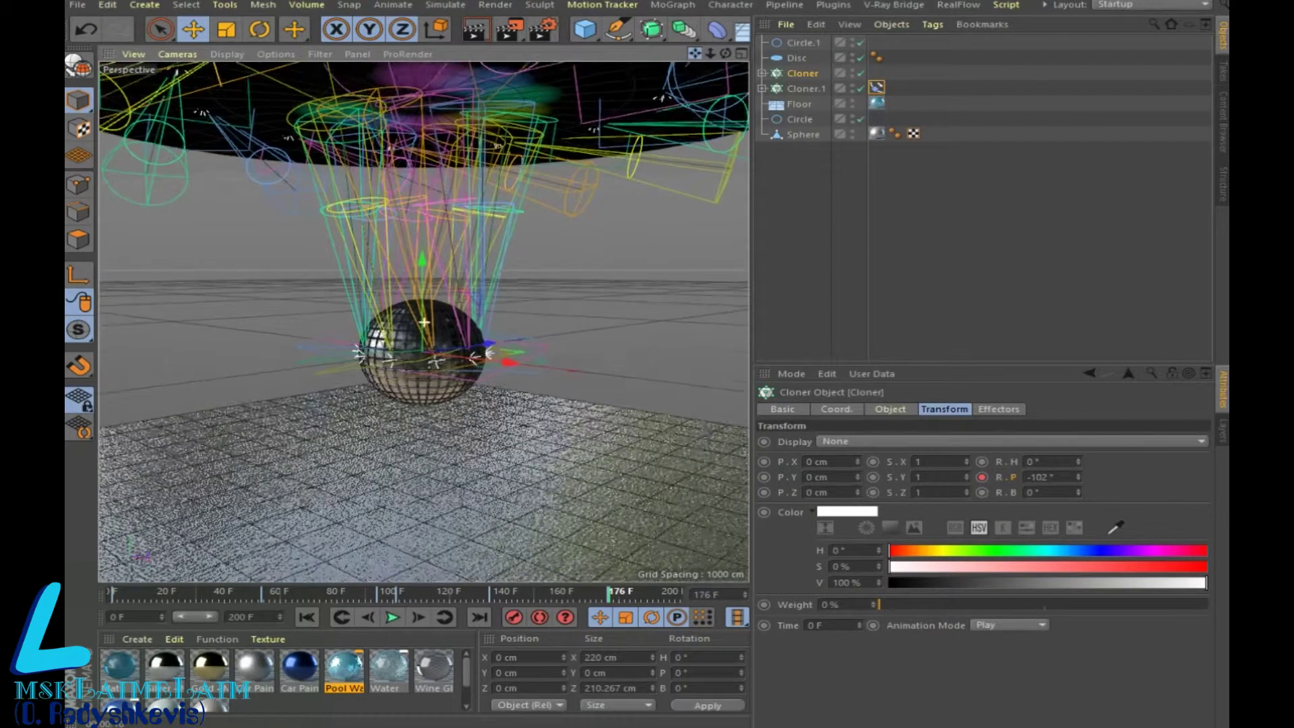
{"action": "left_click_drag", "start_coordinate": [725, 53], "coordinate": [720, 99]}
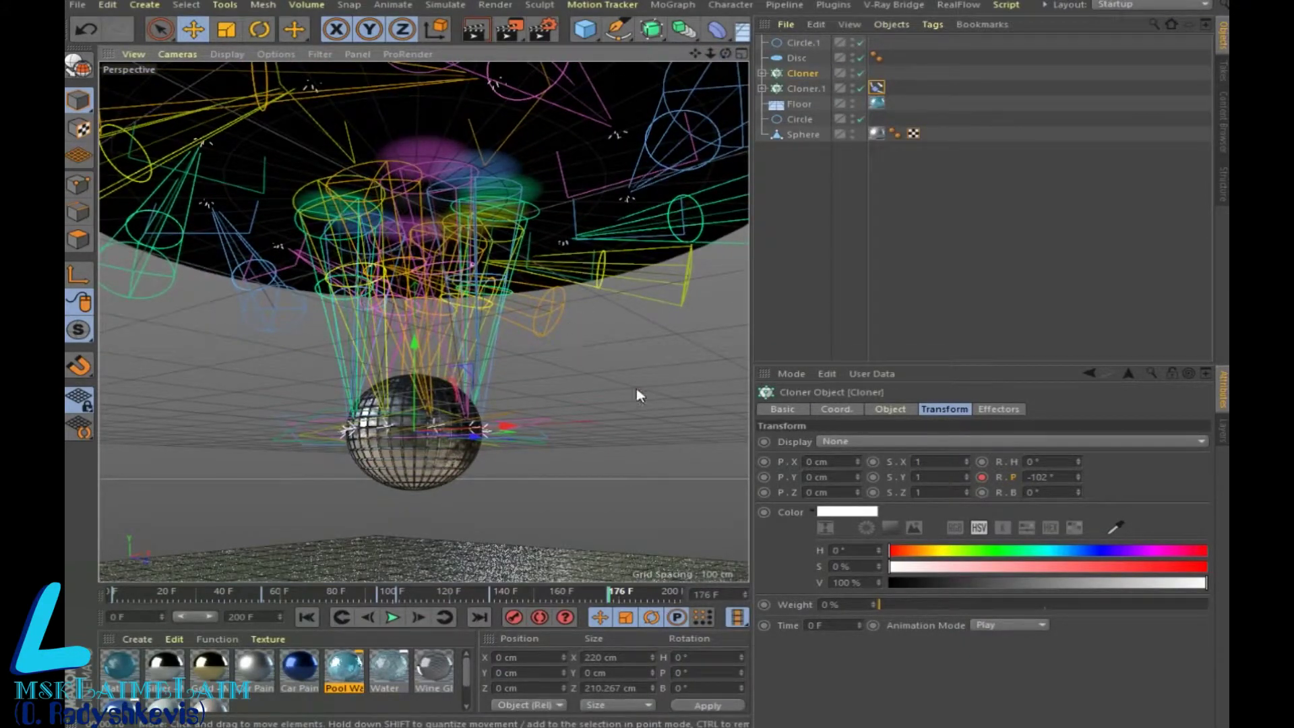
{"action": "left_click", "coordinate": [798, 105]}
{"action": "left_click_drag", "start_coordinate": [432, 479], "coordinate": [461, 411]}
Step: Start an interactive render region and enlarge it to cover the lights
{"action": "left_click", "coordinate": [475, 28]}
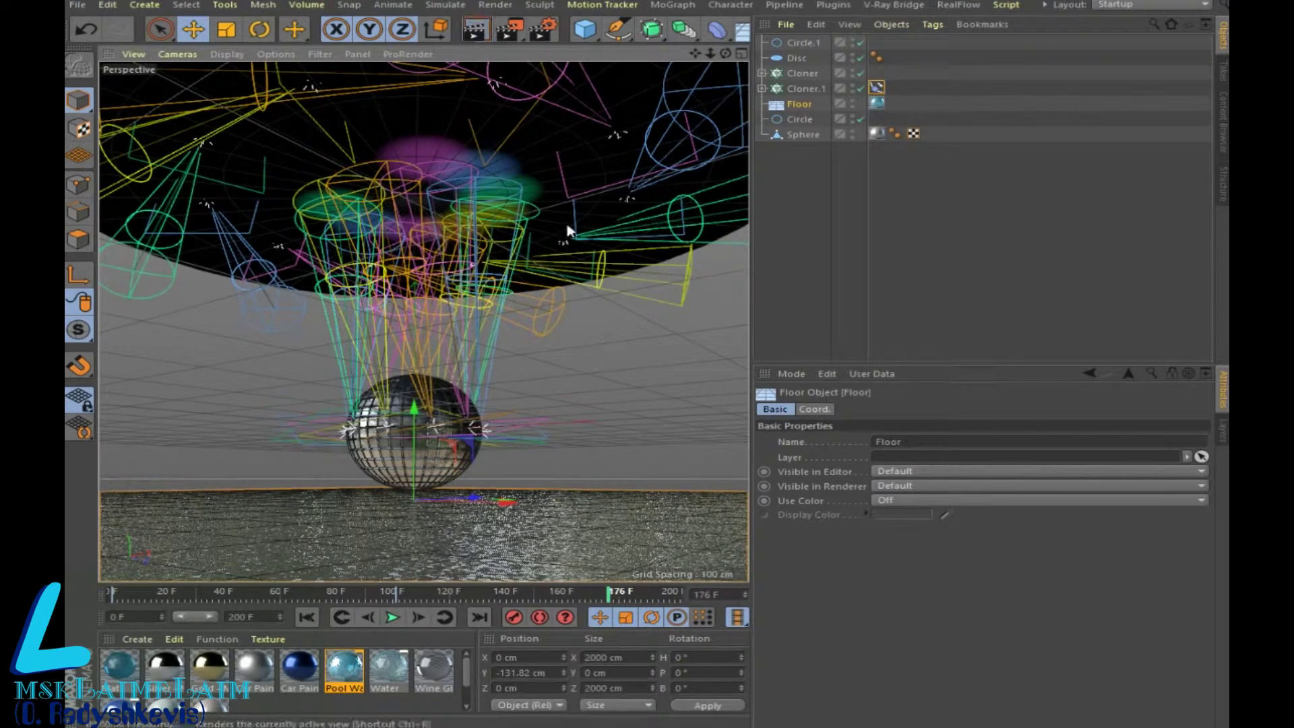
{"action": "left_click_drag", "start_coordinate": [568, 404], "coordinate": [627, 453]}
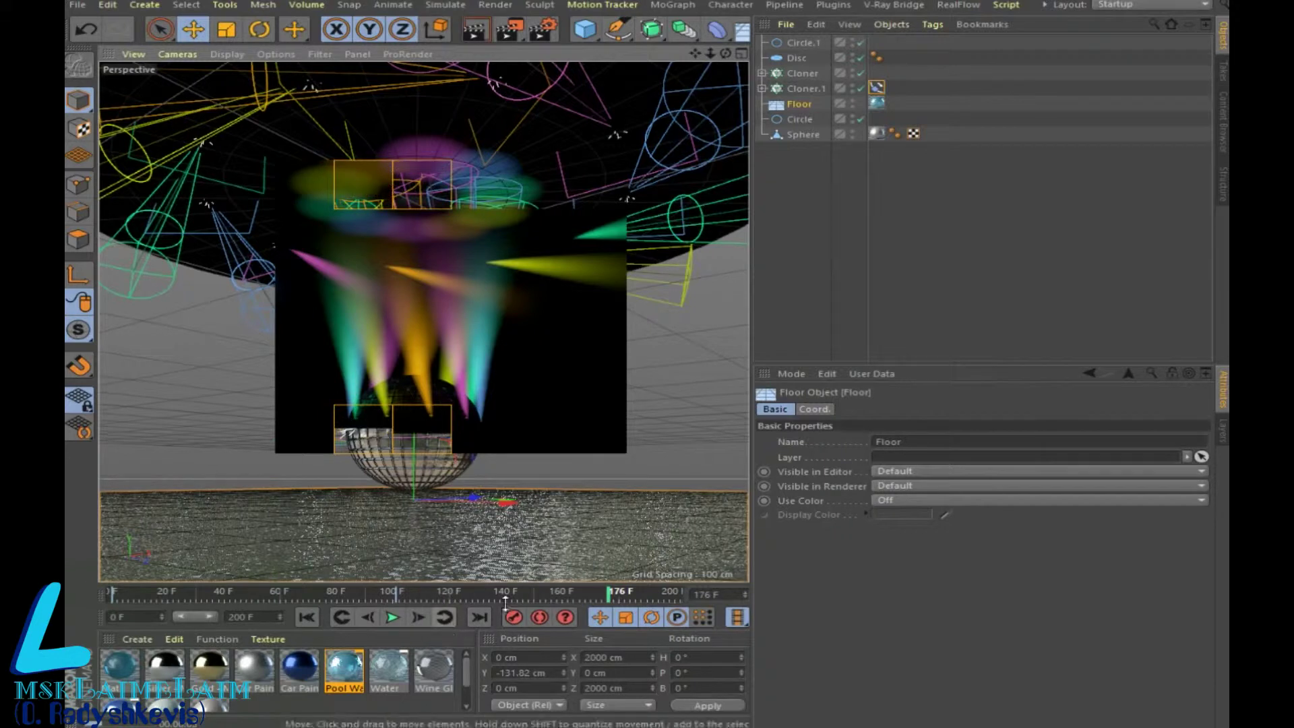
{"action": "left_click_drag", "start_coordinate": [626, 452], "coordinate": [685, 502]}
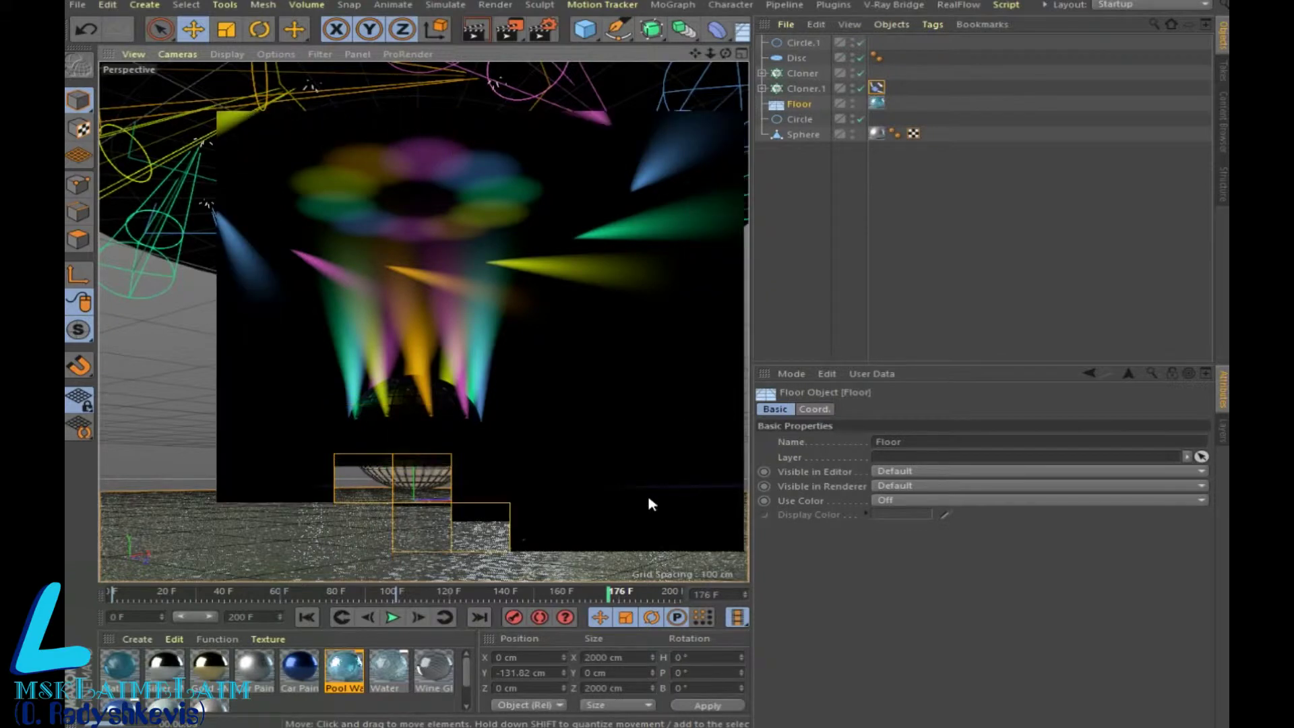
Step: Give Cloner.1's Light.1 81% saturation and a pink-red hue
{"action": "left_click", "coordinate": [762, 88]}
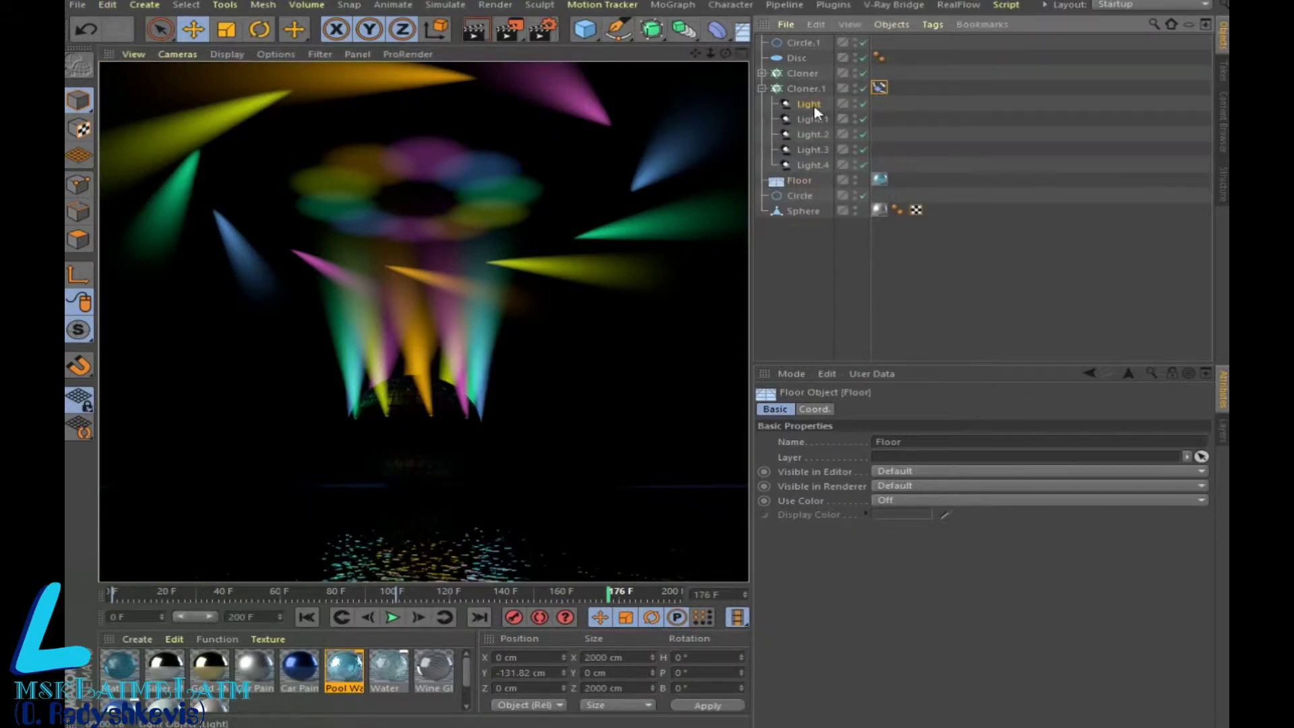
{"action": "left_click", "coordinate": [808, 105]}
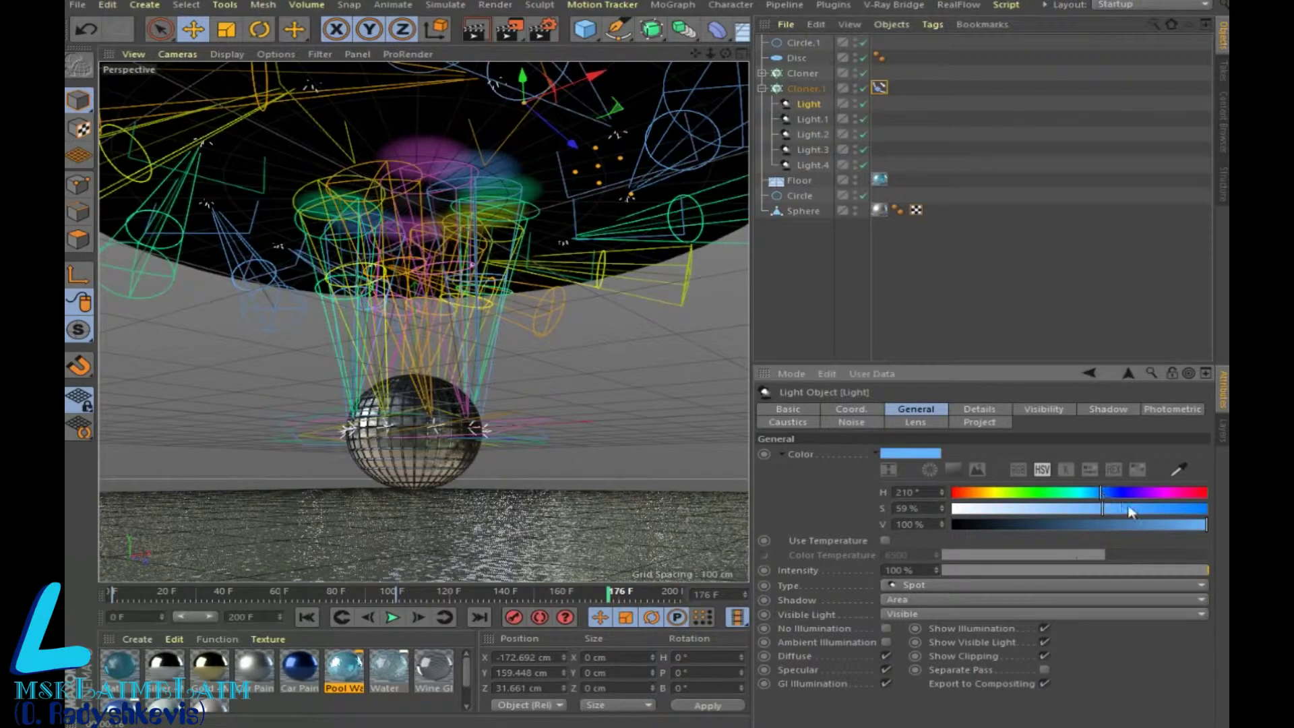
{"action": "left_click", "coordinate": [811, 119]}
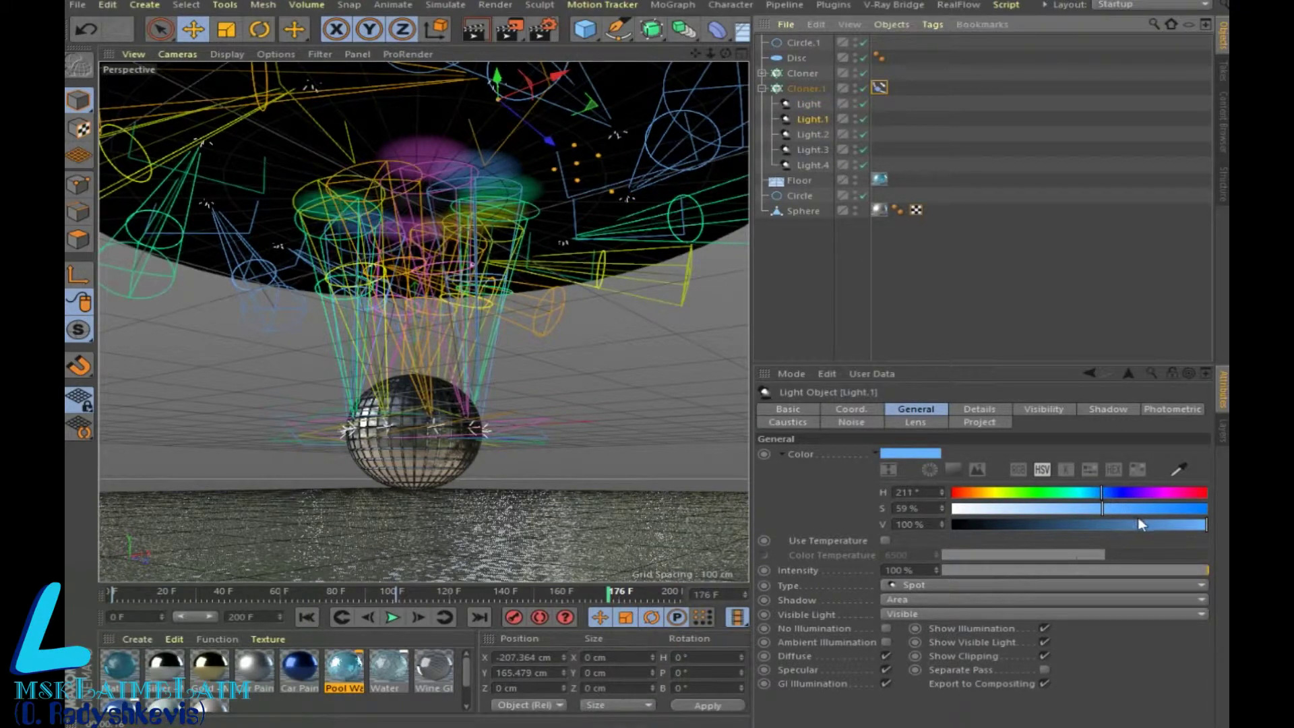
{"action": "left_click", "coordinate": [1159, 510]}
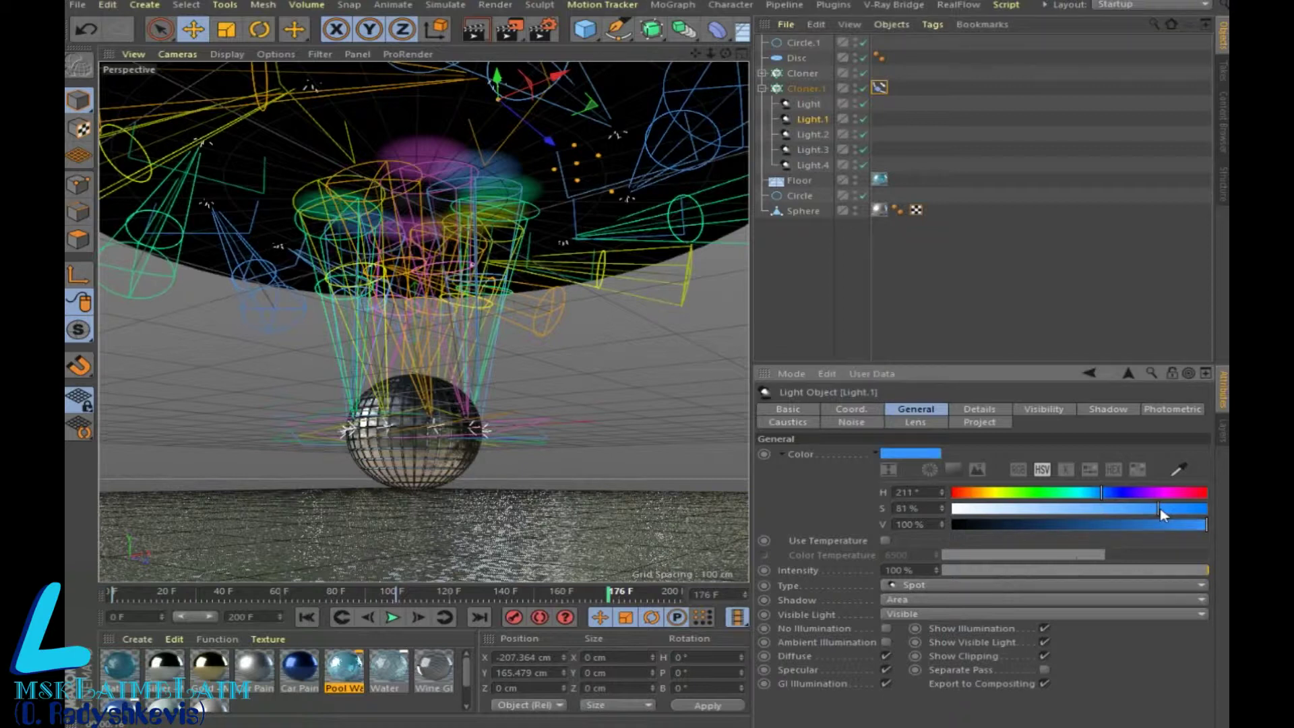
{"action": "left_click", "coordinate": [816, 135]}
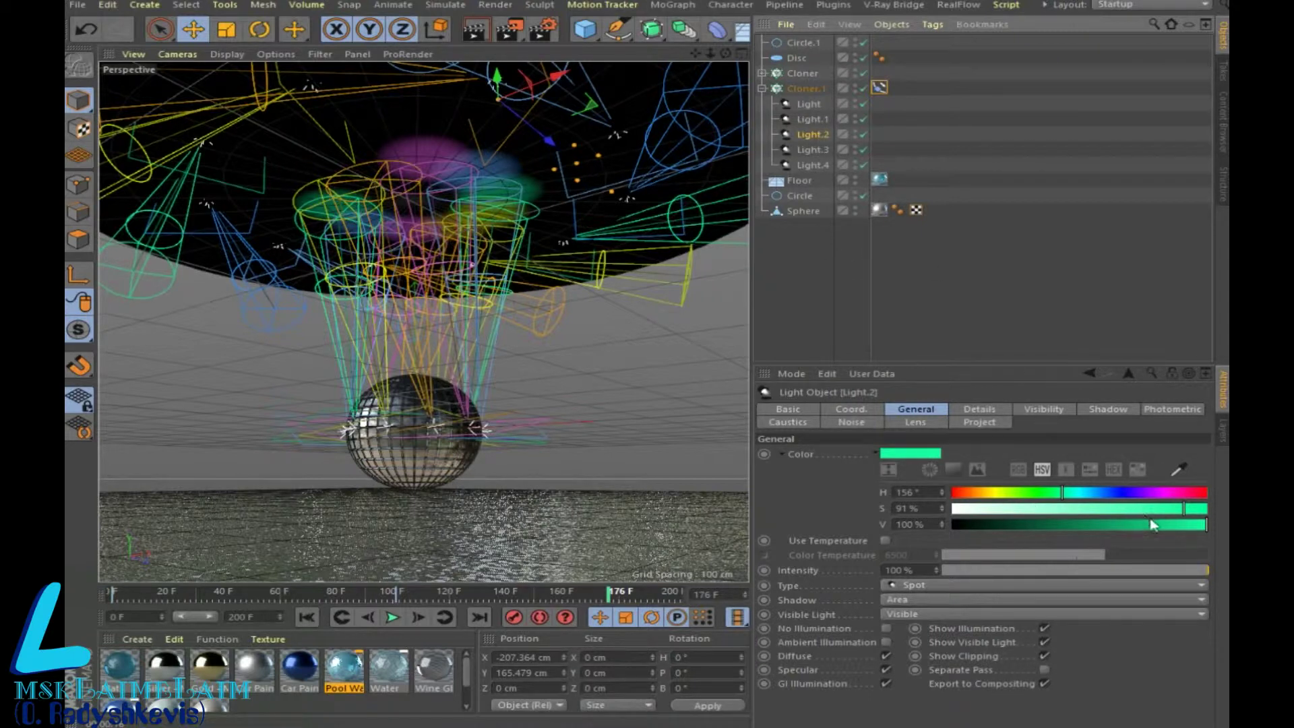
{"action": "left_click", "coordinate": [815, 121]}
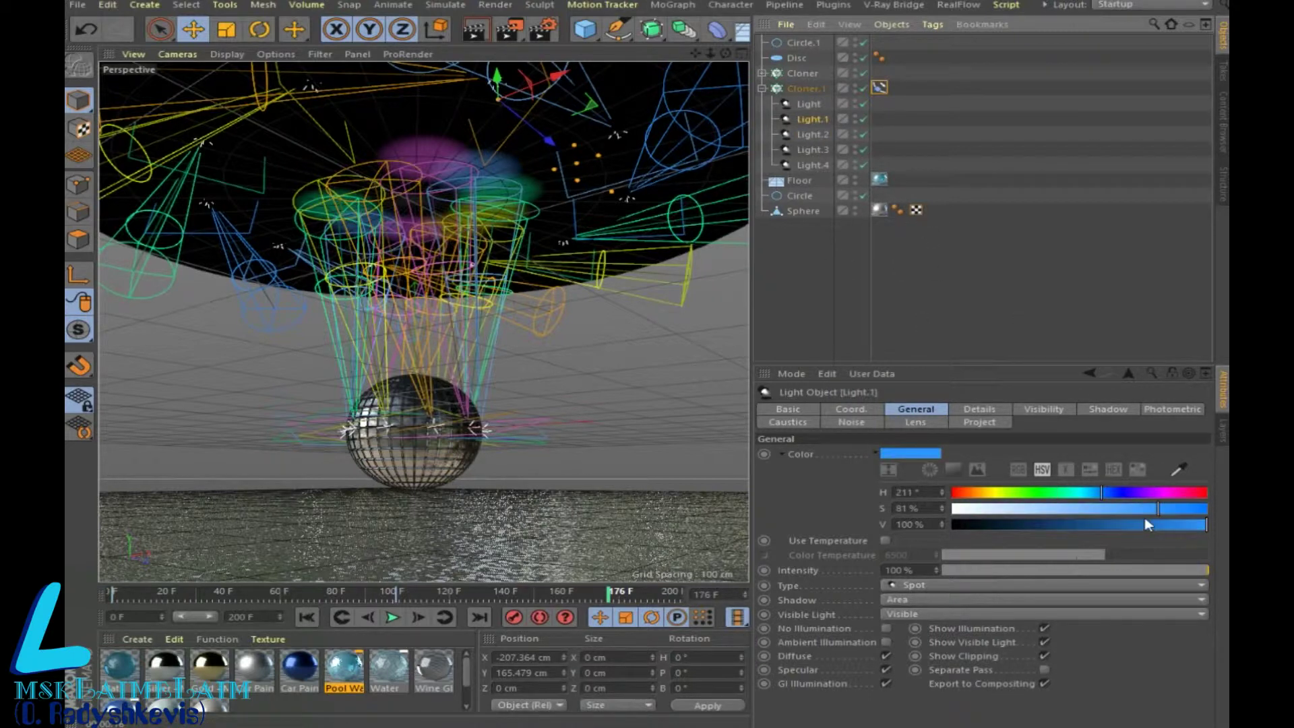
{"action": "left_click_drag", "start_coordinate": [1062, 498], "coordinate": [1196, 497]}
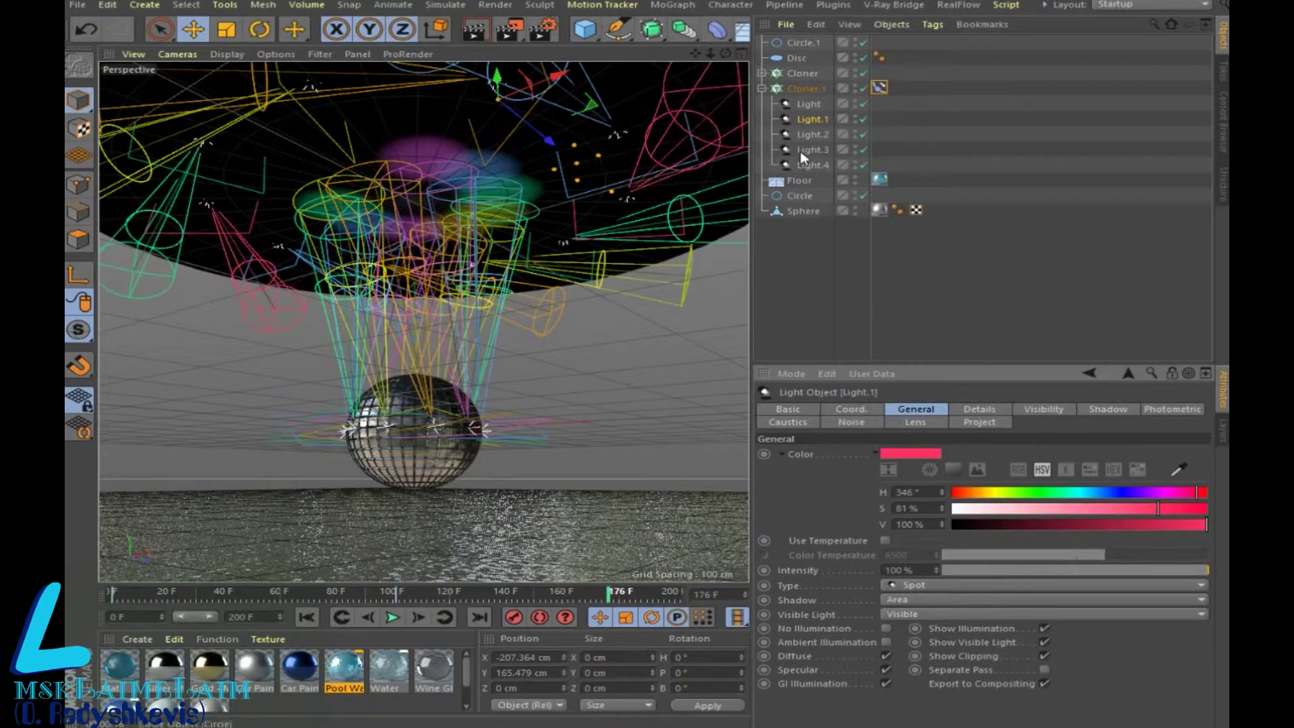
{"action": "left_click", "coordinate": [809, 104]}
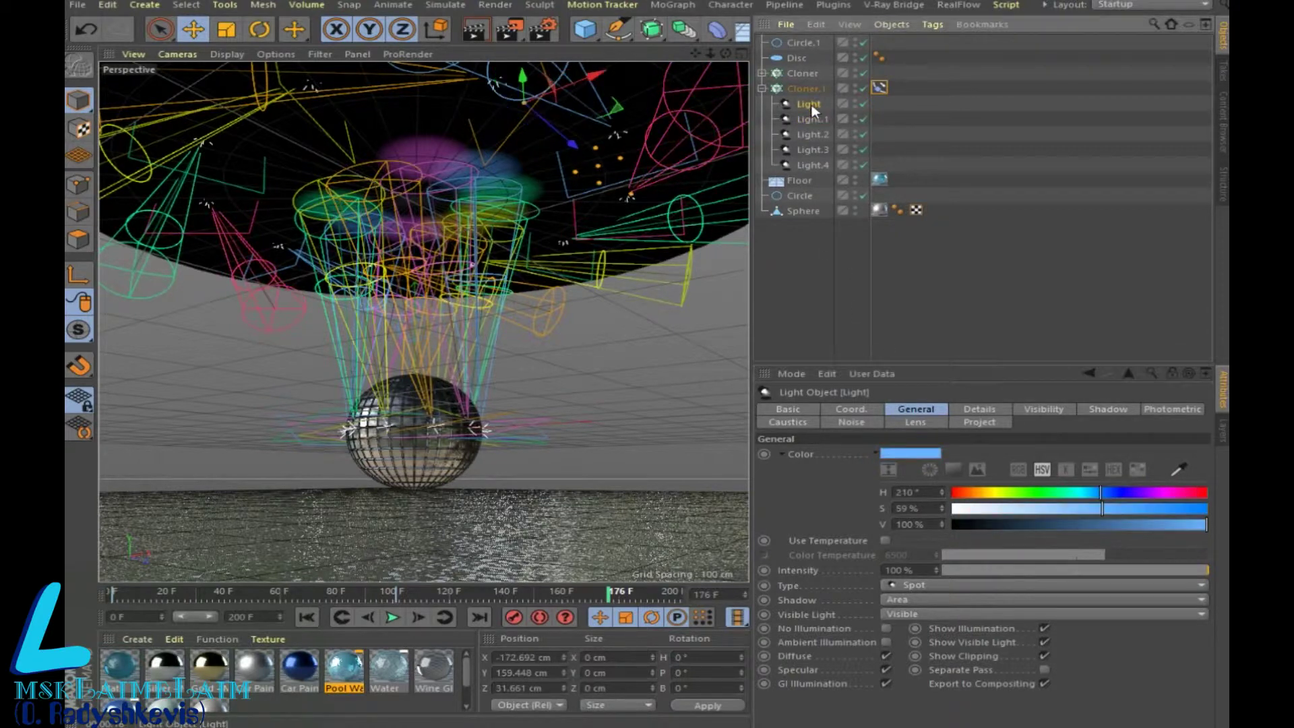
Step: Make the Cloner's Light.1 light blue at 58% value and Light.2 blue
{"action": "left_click", "coordinate": [762, 73]}
{"action": "left_click", "coordinate": [808, 88]}
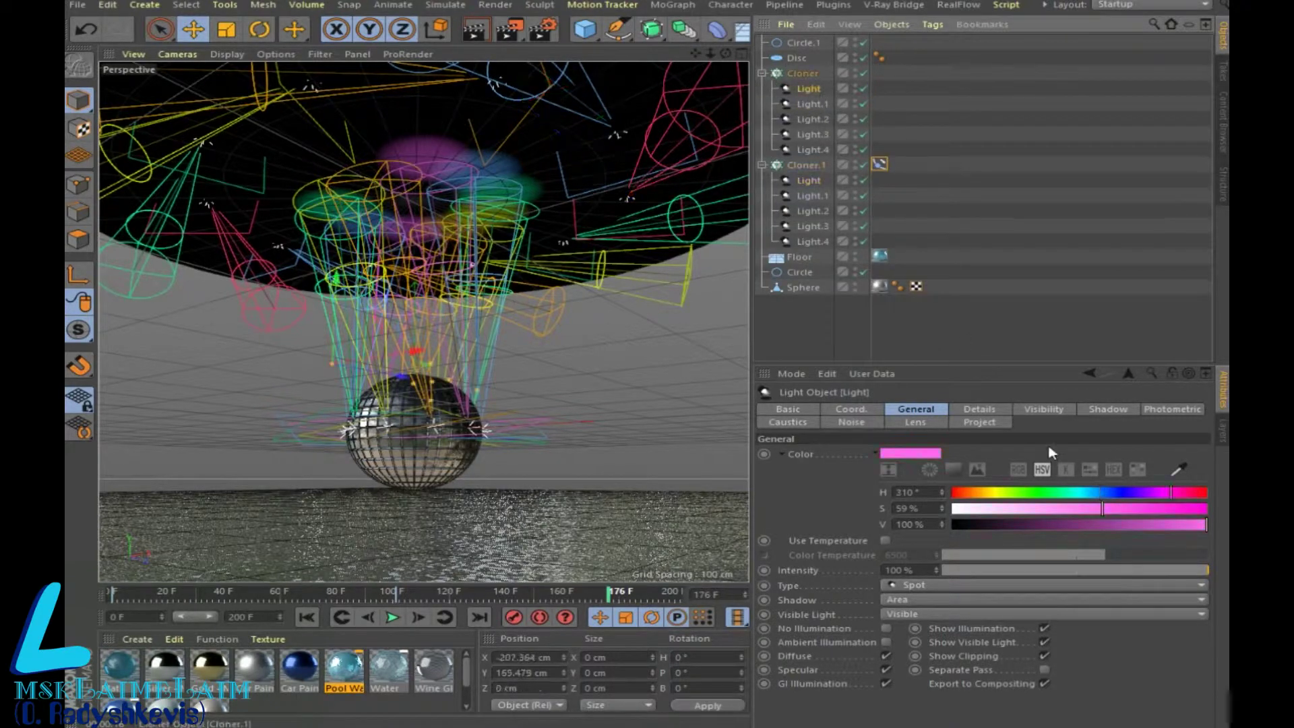
{"action": "left_click", "coordinate": [1093, 492]}
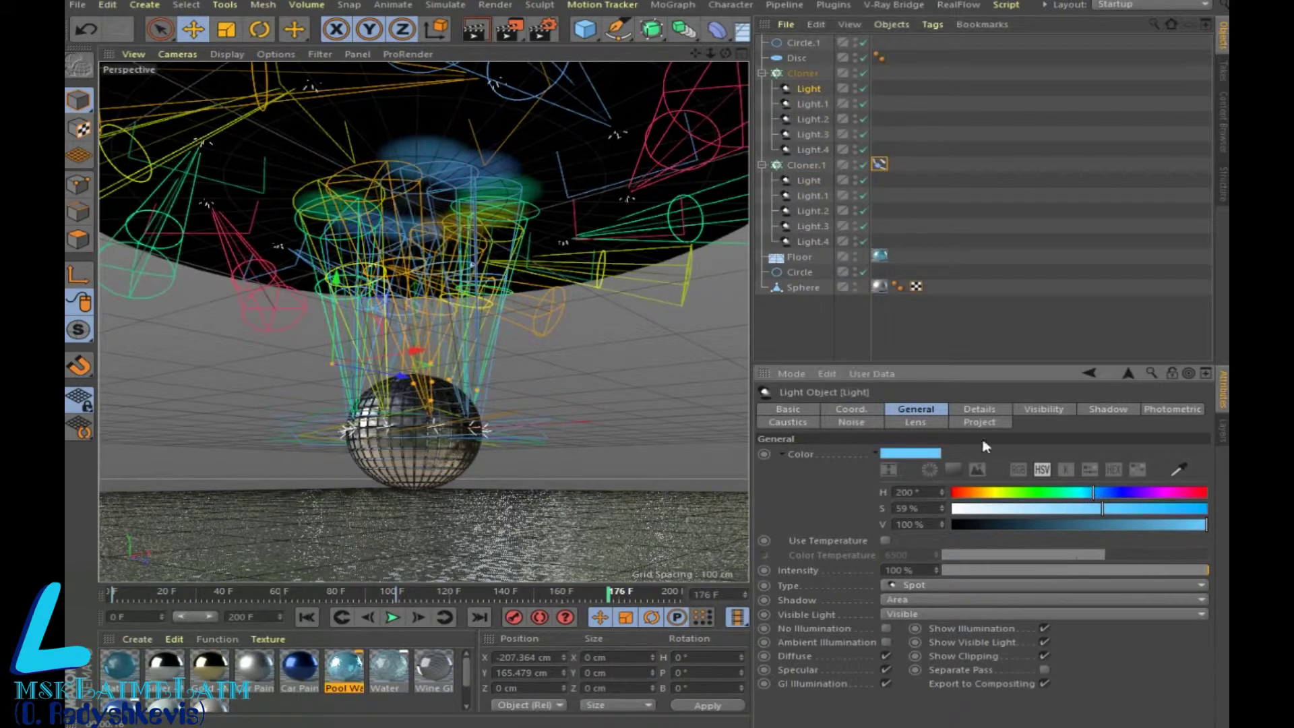
{"action": "left_click", "coordinate": [811, 103]}
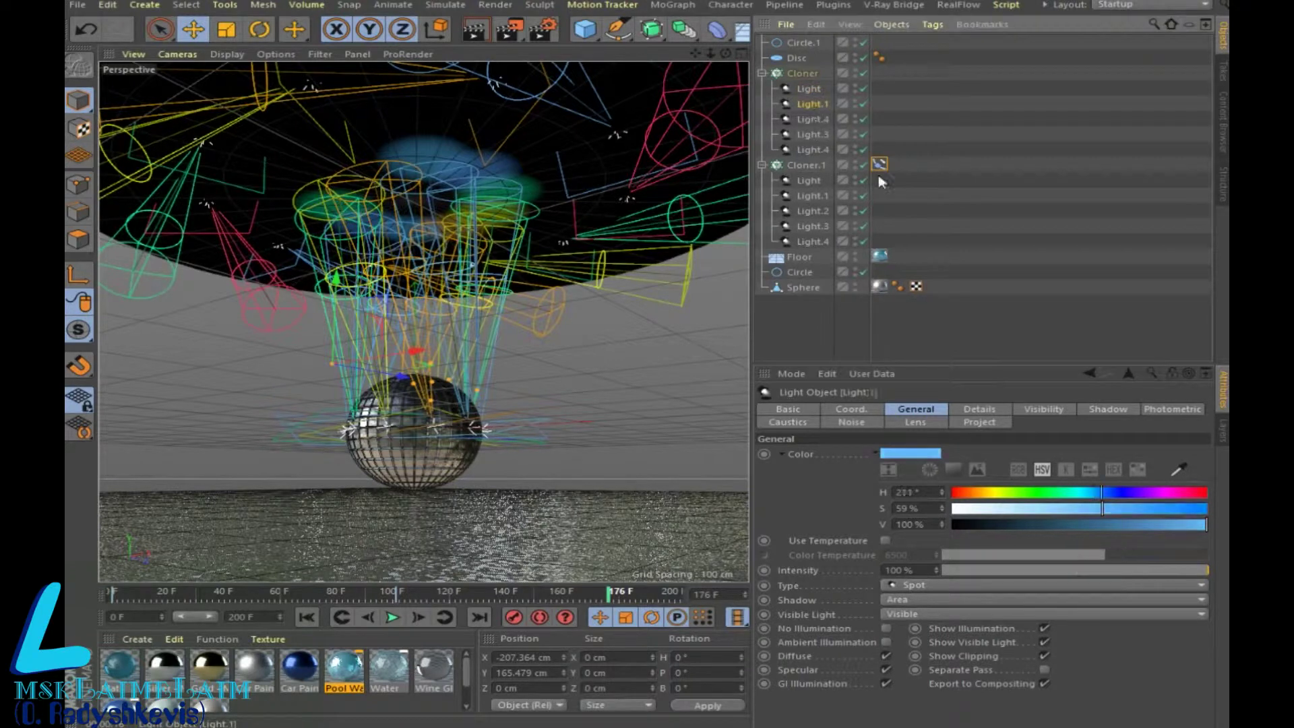
{"action": "left_click", "coordinate": [1101, 525]}
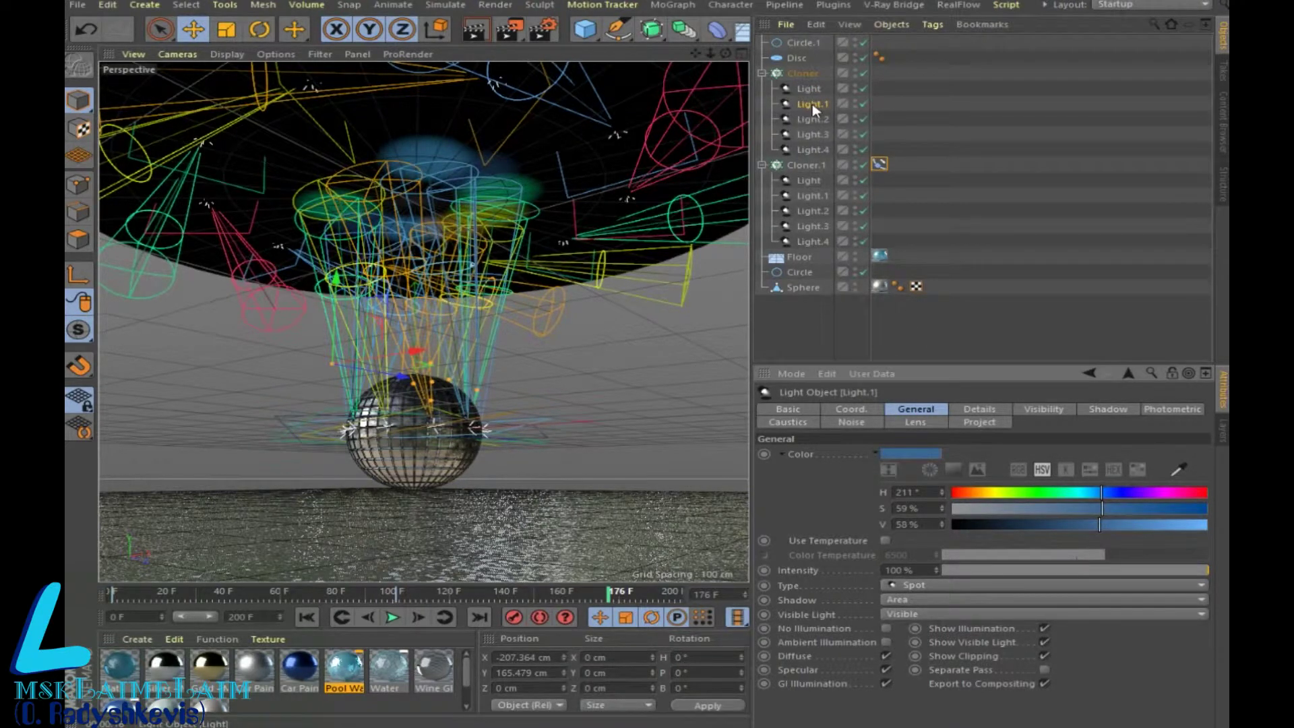
{"action": "left_click", "coordinate": [812, 119]}
{"action": "left_click", "coordinate": [1116, 495]}
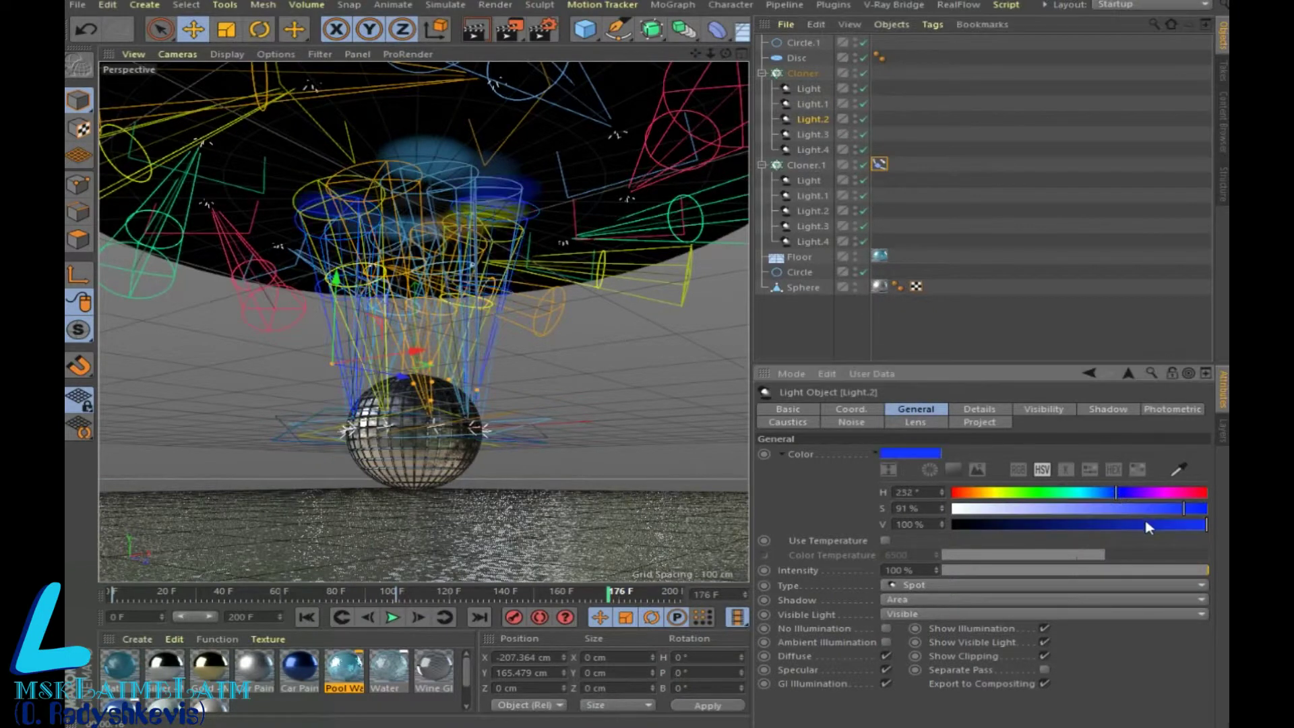
Step: Turn Light.3 and Light.4 blue, Light.4 at hue 241°, 81% saturation, 91% value, and preview
{"action": "left_click", "coordinate": [811, 134]}
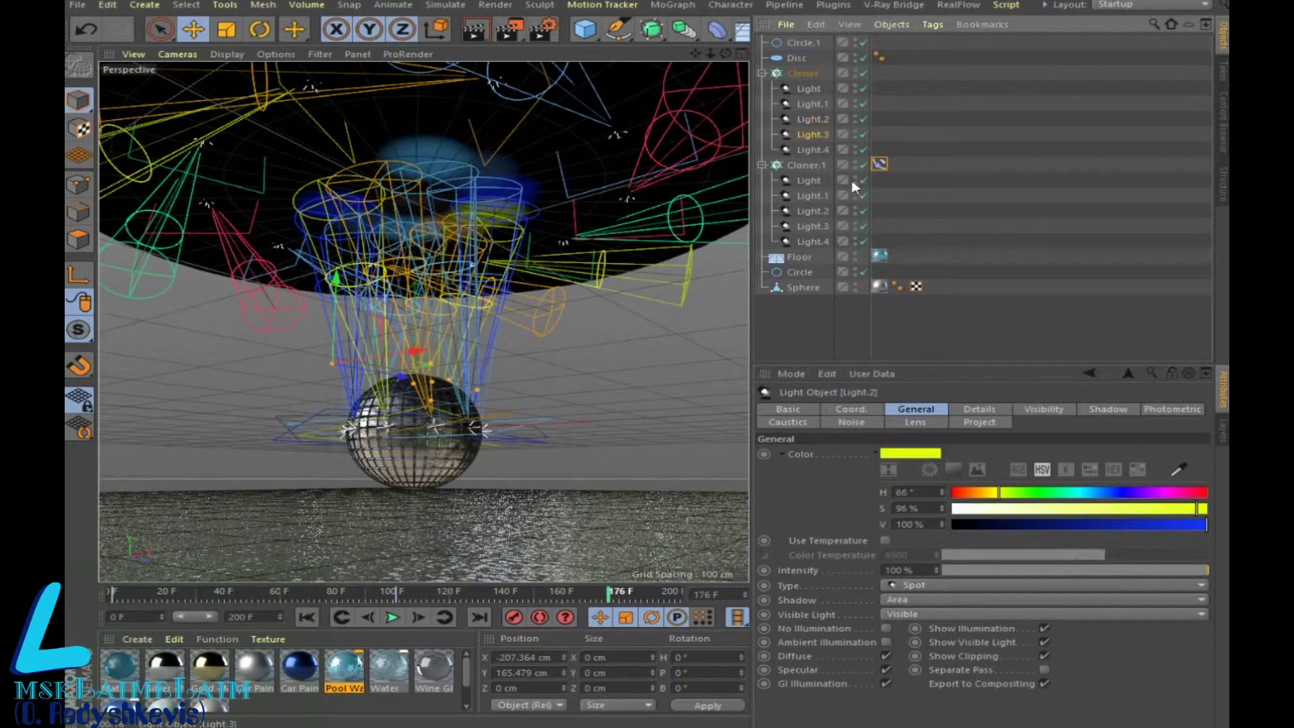
{"action": "left_click", "coordinate": [1122, 495]}
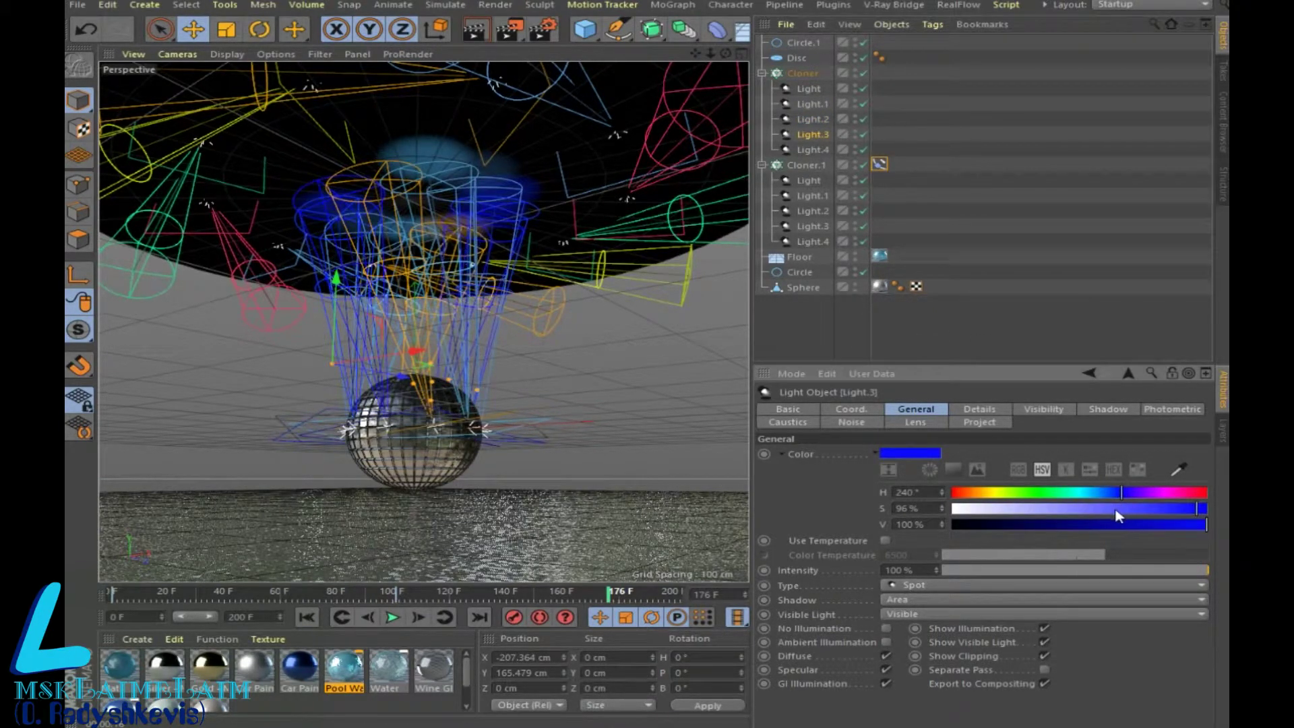
{"action": "left_click_drag", "start_coordinate": [1130, 515], "coordinate": [1145, 516]}
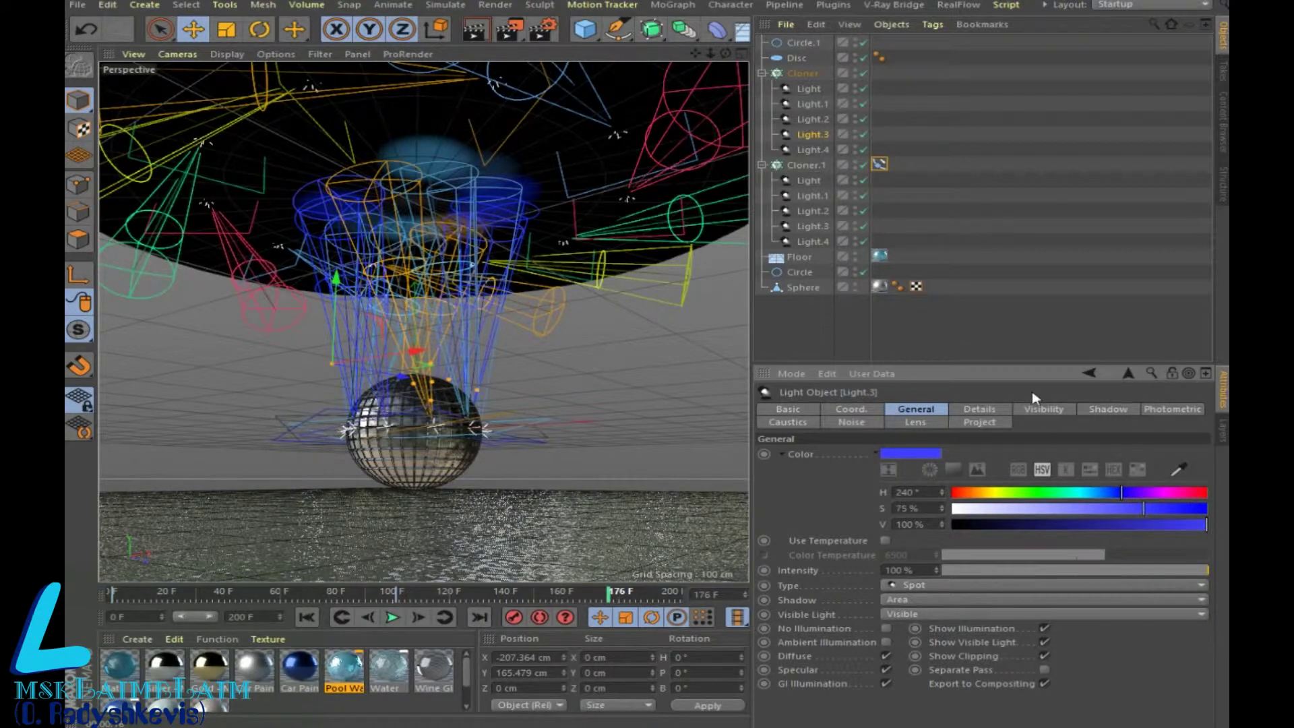
{"action": "left_click", "coordinate": [812, 149]}
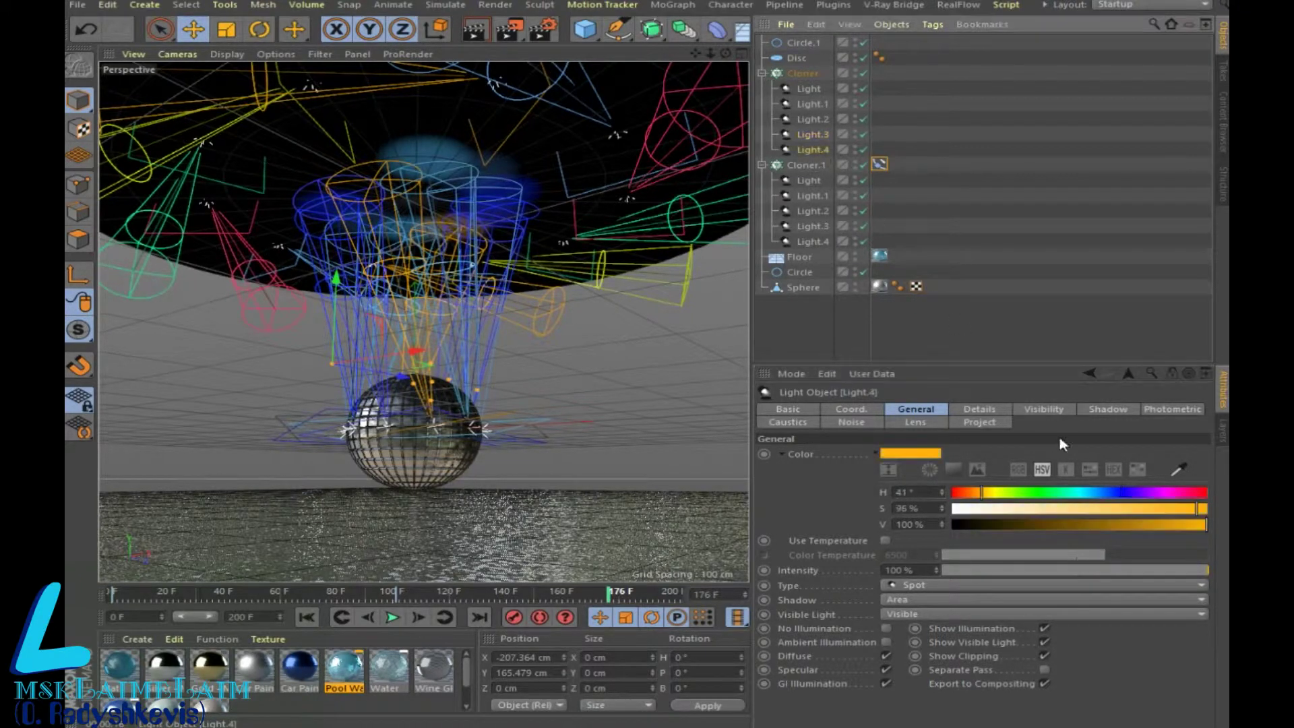
{"action": "left_click", "coordinate": [1115, 493]}
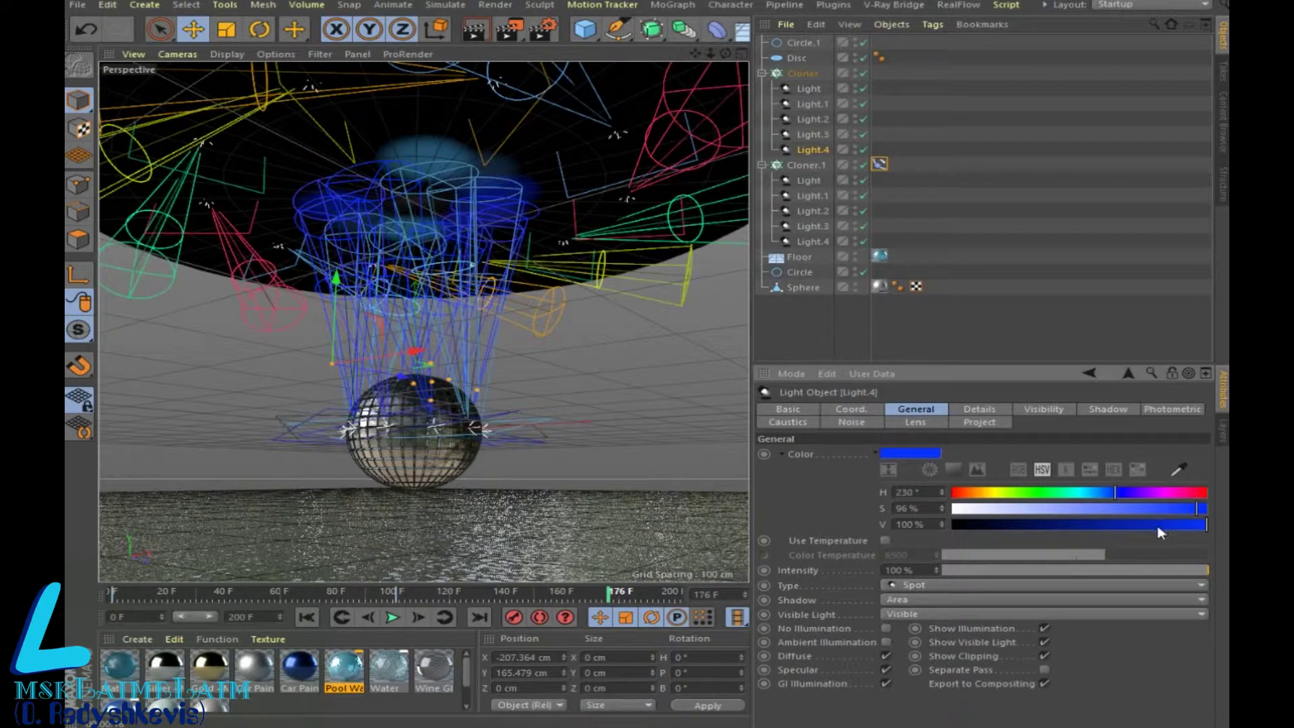
{"action": "left_click", "coordinate": [1158, 509]}
{"action": "left_click", "coordinate": [1183, 525]}
{"action": "left_click", "coordinate": [1122, 493]}
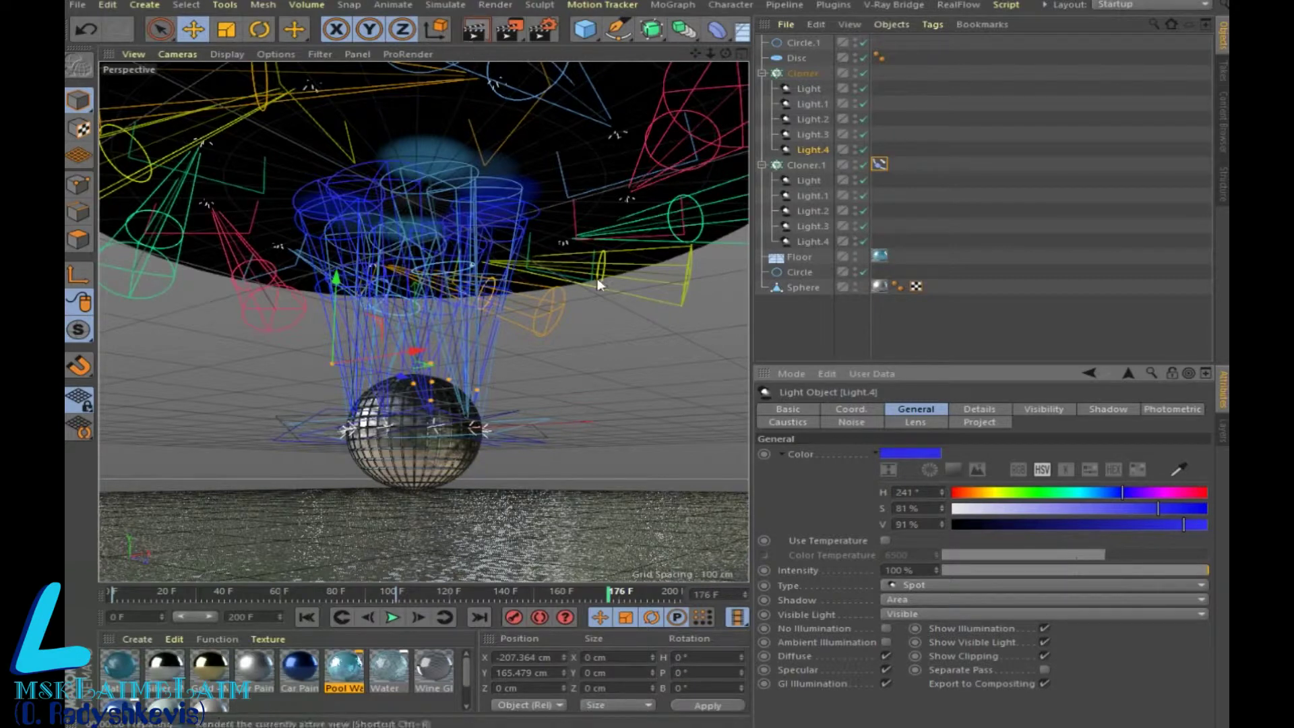
{"action": "key", "text": "alt+r"}
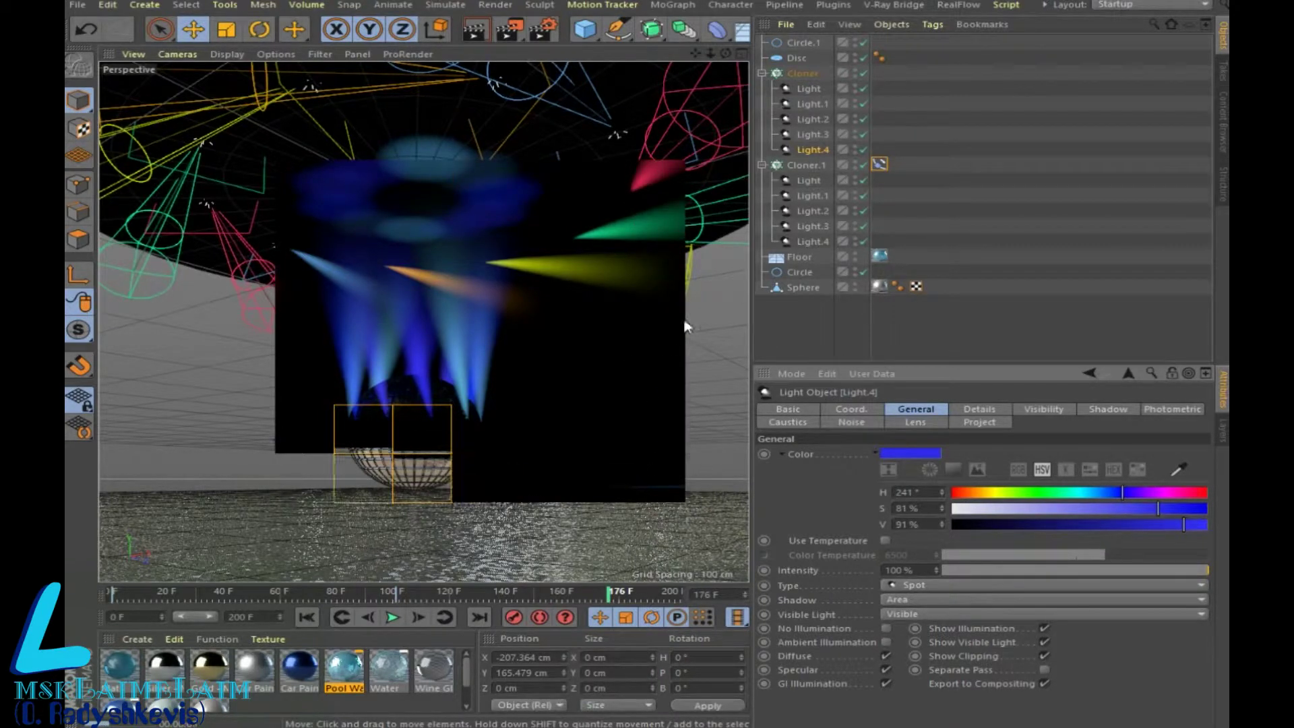
Step: Reselect the original Cloner and show its Object settings with 10 clones along Circle
{"action": "left_click", "coordinate": [802, 73]}
{"action": "left_click", "coordinate": [890, 410]}
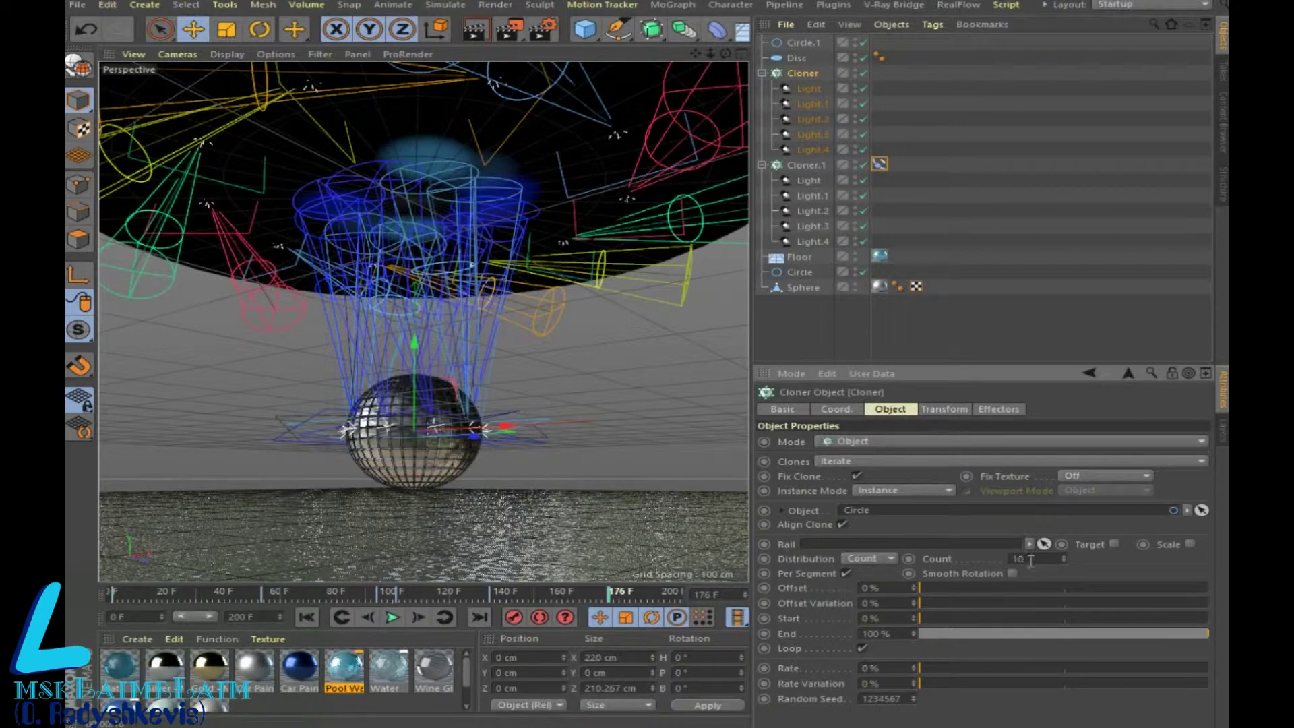
Step: Reduce the Cloner's light count from 10, then raise Cloner.1's clone count to 15
{"action": "left_click", "coordinate": [1065, 560]}
{"action": "left_click_drag", "start_coordinate": [1063, 557], "coordinate": [998, 453]}
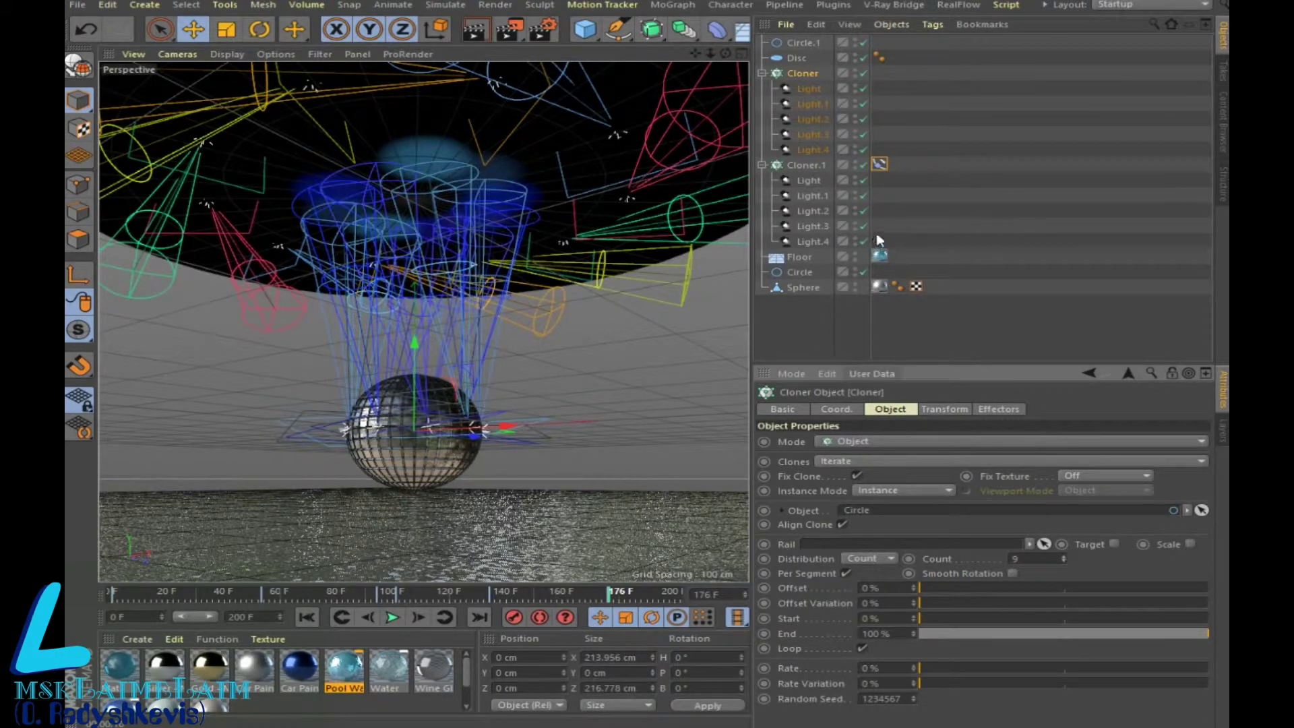
{"action": "left_click", "coordinate": [810, 168]}
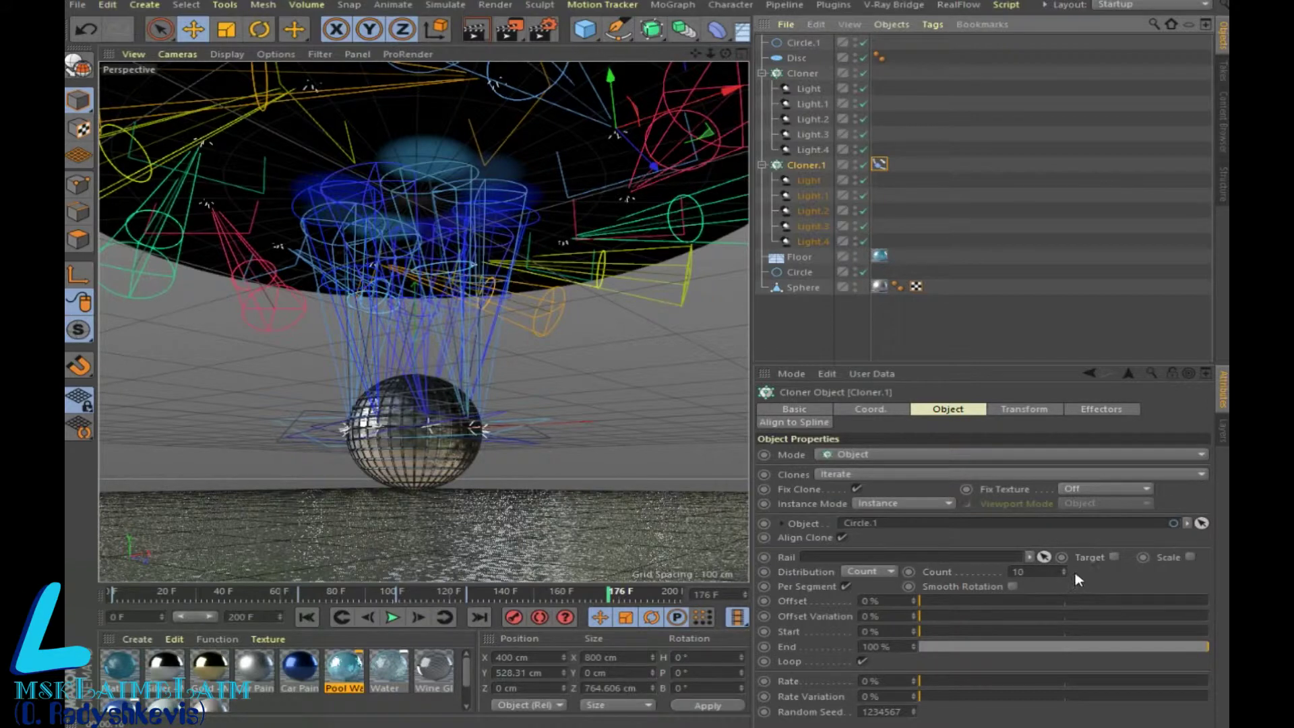
{"action": "left_click_drag", "start_coordinate": [1063, 571], "coordinate": [1060, 632]}
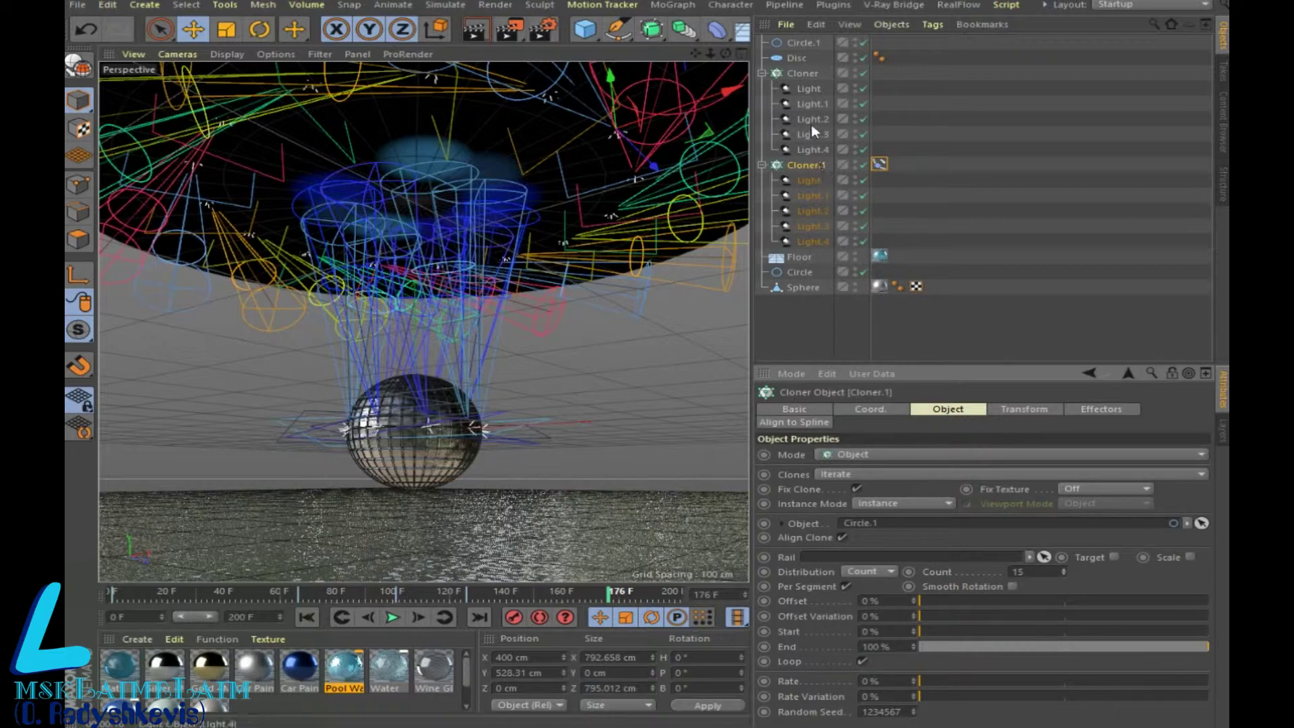
{"action": "left_click", "coordinate": [809, 76]}
{"action": "right_click", "coordinate": [809, 74]}
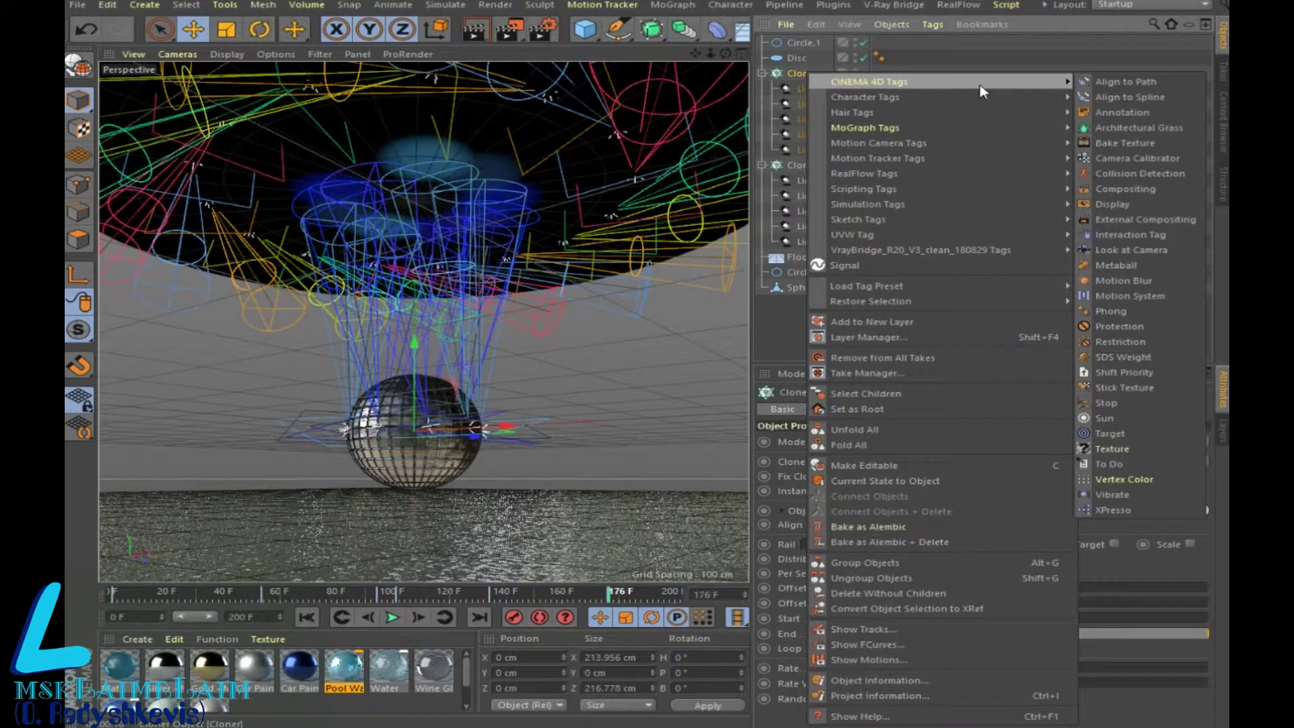
Step: Add an Align to Spline tag to the Cloner using Circle.1 as the path
{"action": "left_click", "coordinate": [1140, 98]}
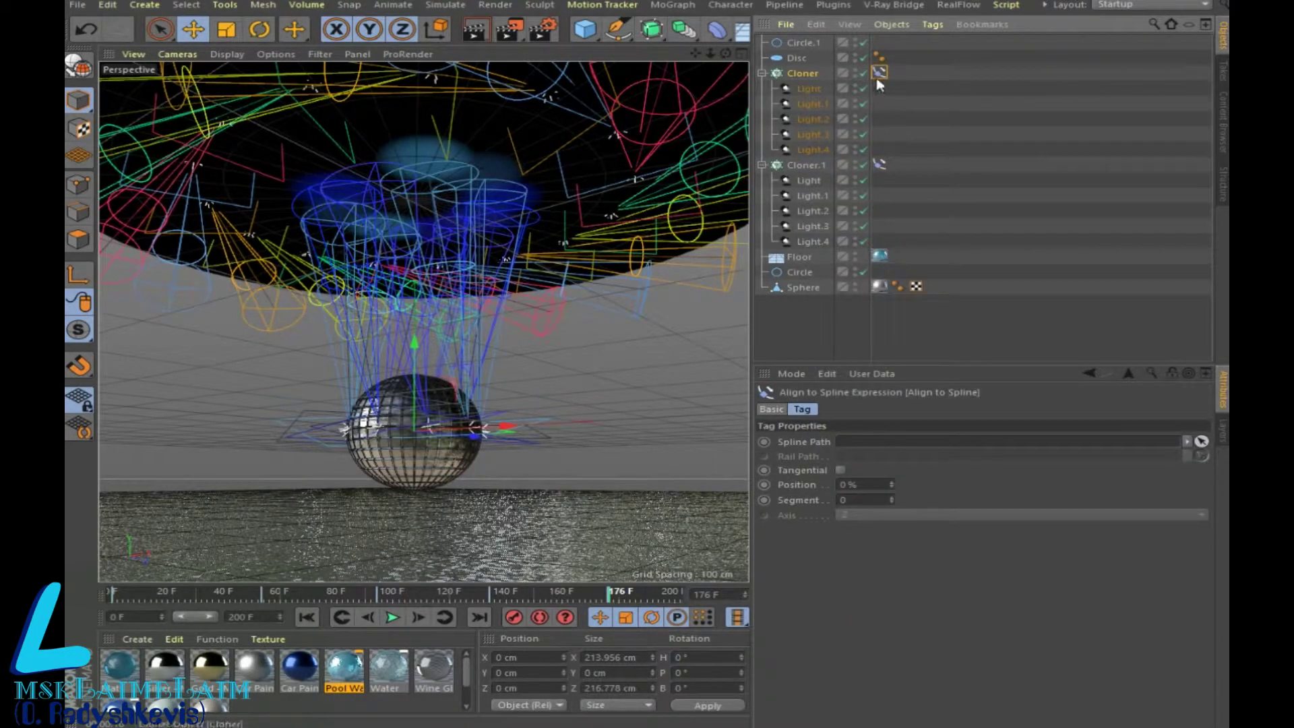
{"action": "left_click", "coordinate": [1201, 441]}
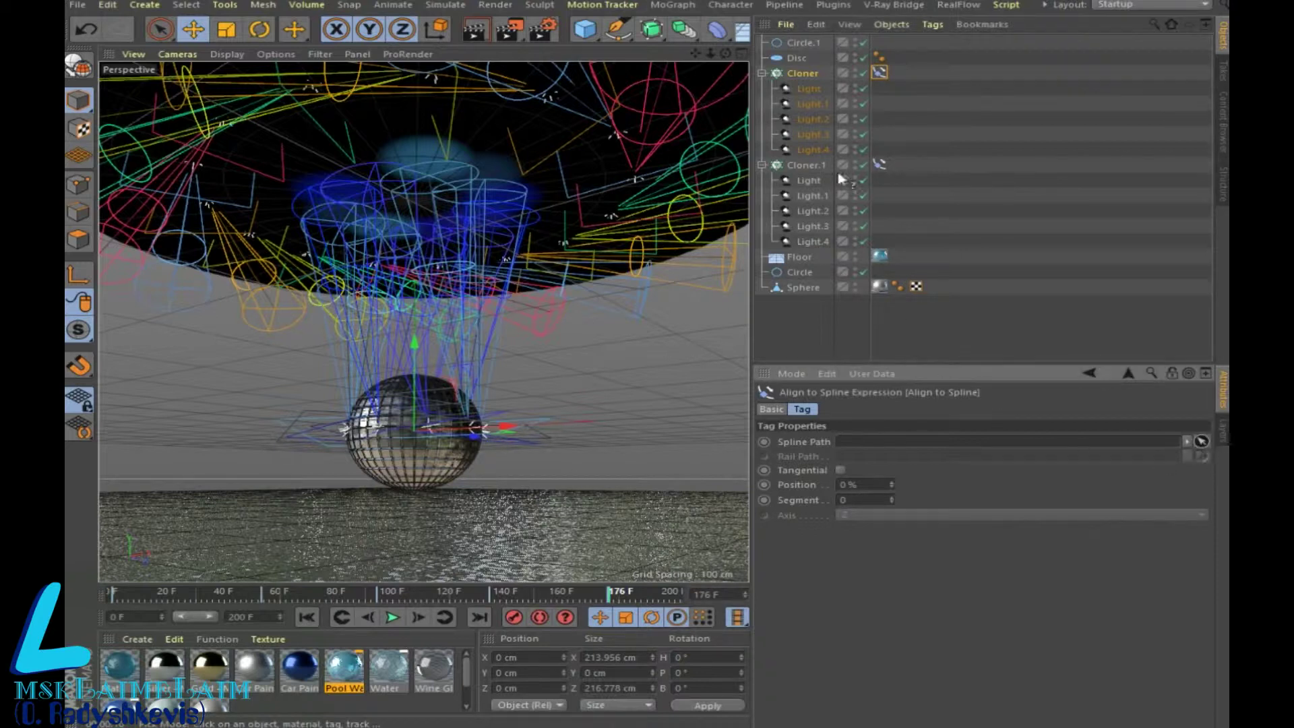
{"action": "left_click", "coordinate": [813, 46]}
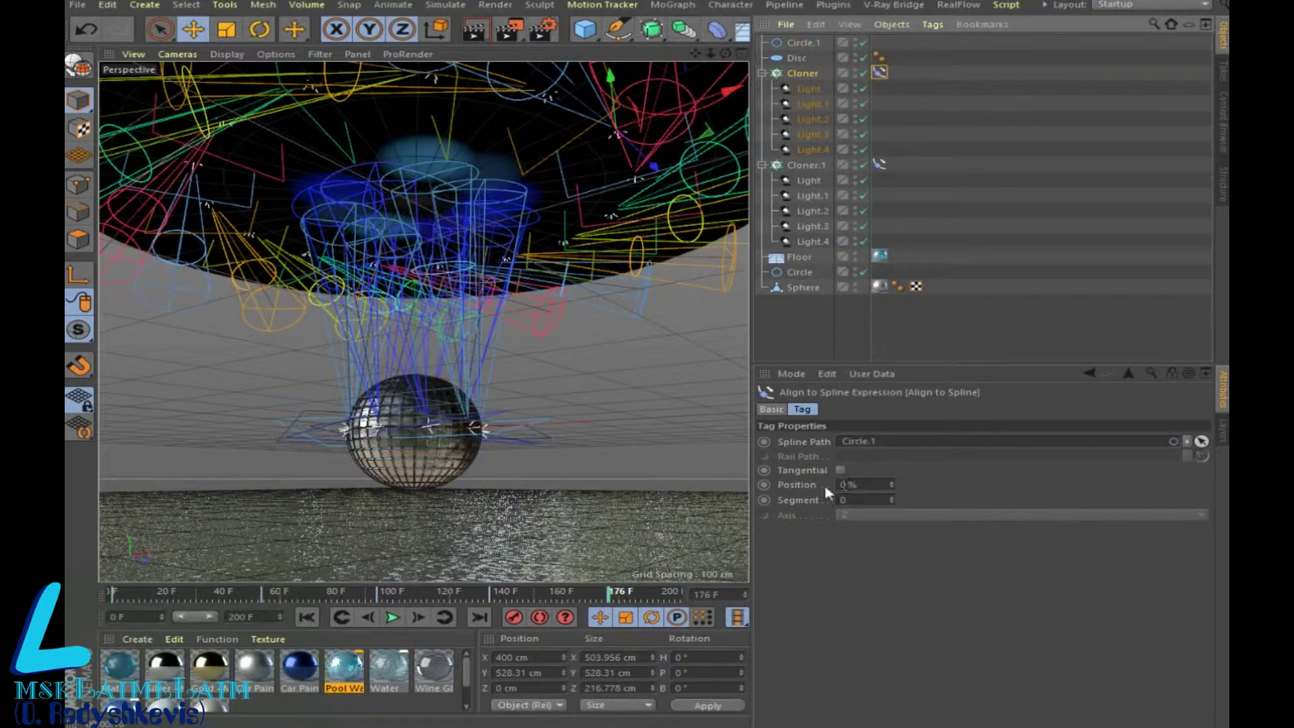
Step: Keyframe the spline Position at 0% on frame 0 and 80% near frame 121, then render
{"action": "left_click", "coordinate": [306, 617]}
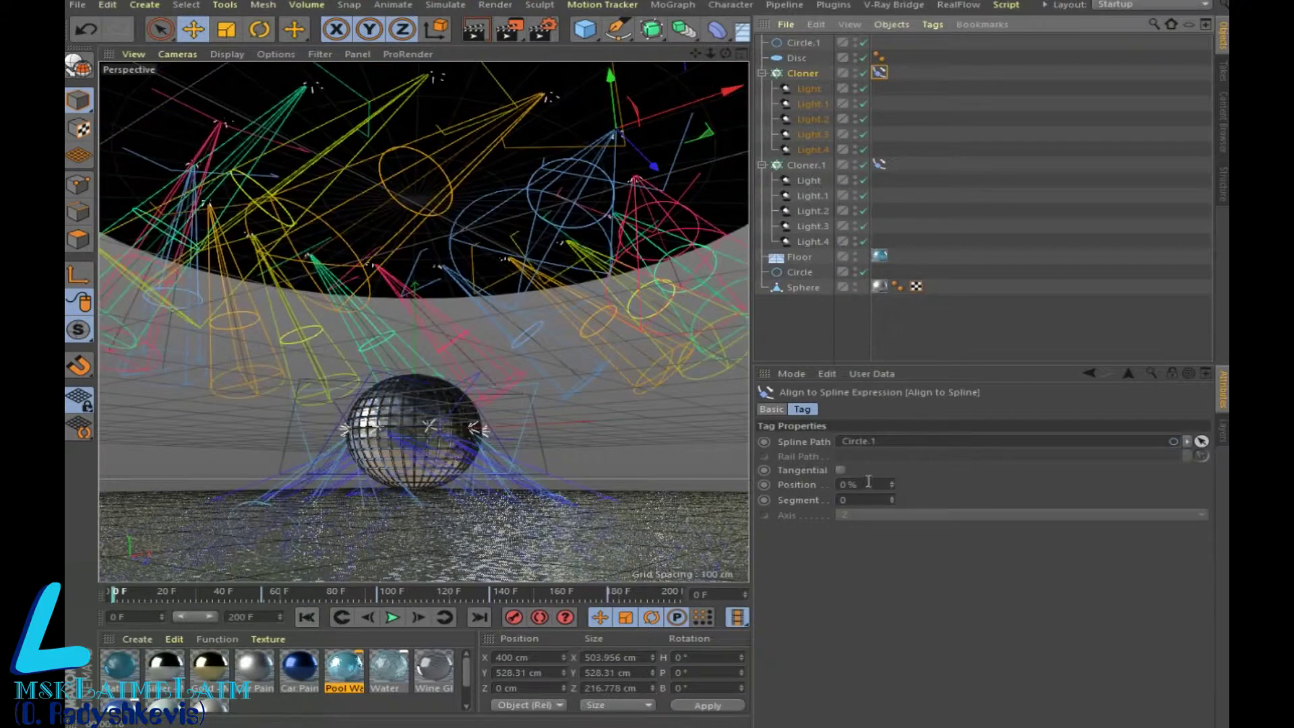
{"action": "left_click", "coordinate": [763, 484]}
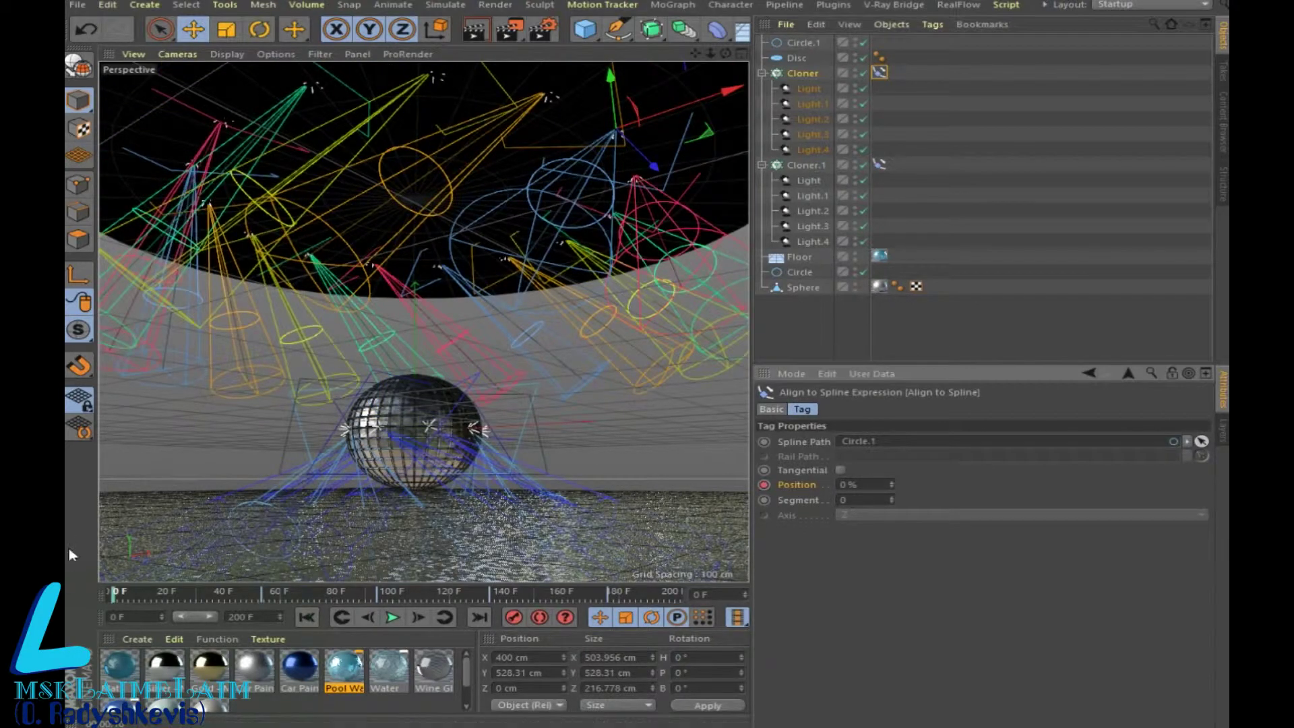
{"action": "left_click_drag", "start_coordinate": [115, 593], "coordinate": [452, 612]}
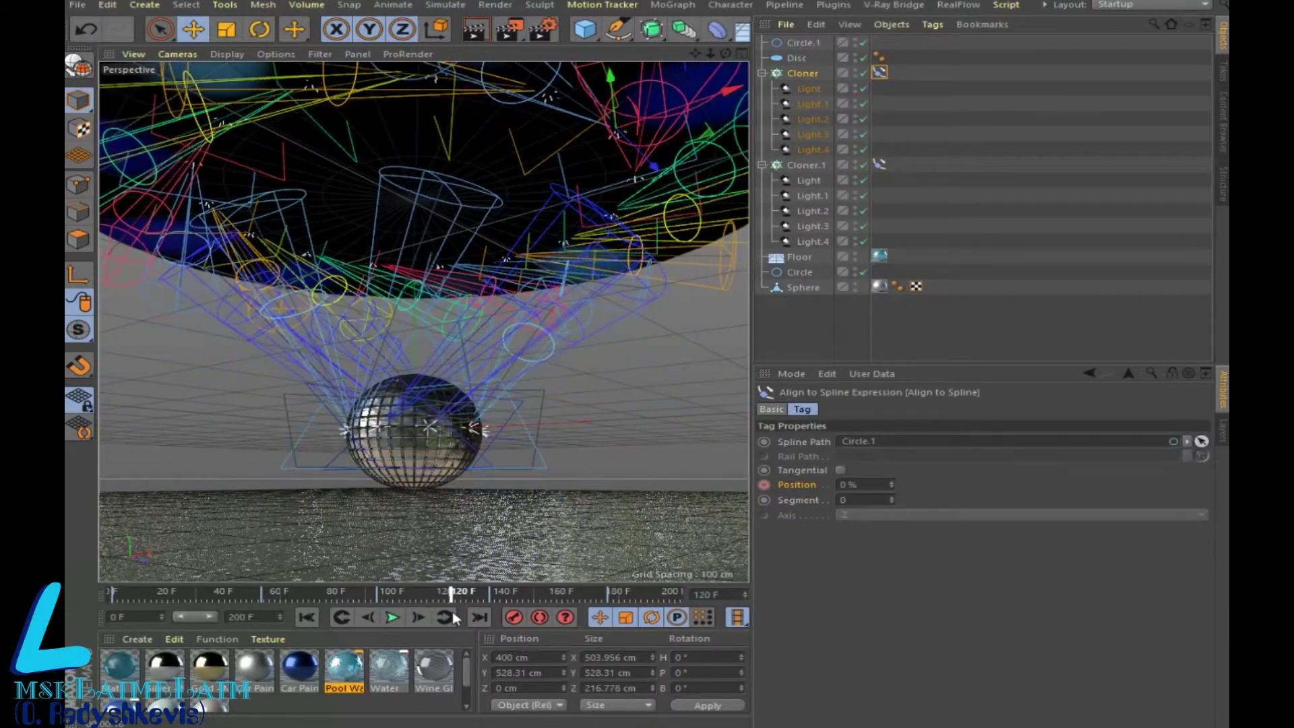
{"action": "double_click", "coordinate": [853, 484]}
{"action": "type", "text": "80"}
{"action": "key", "text": "Return"}
{"action": "left_click", "coordinate": [487, 38]}
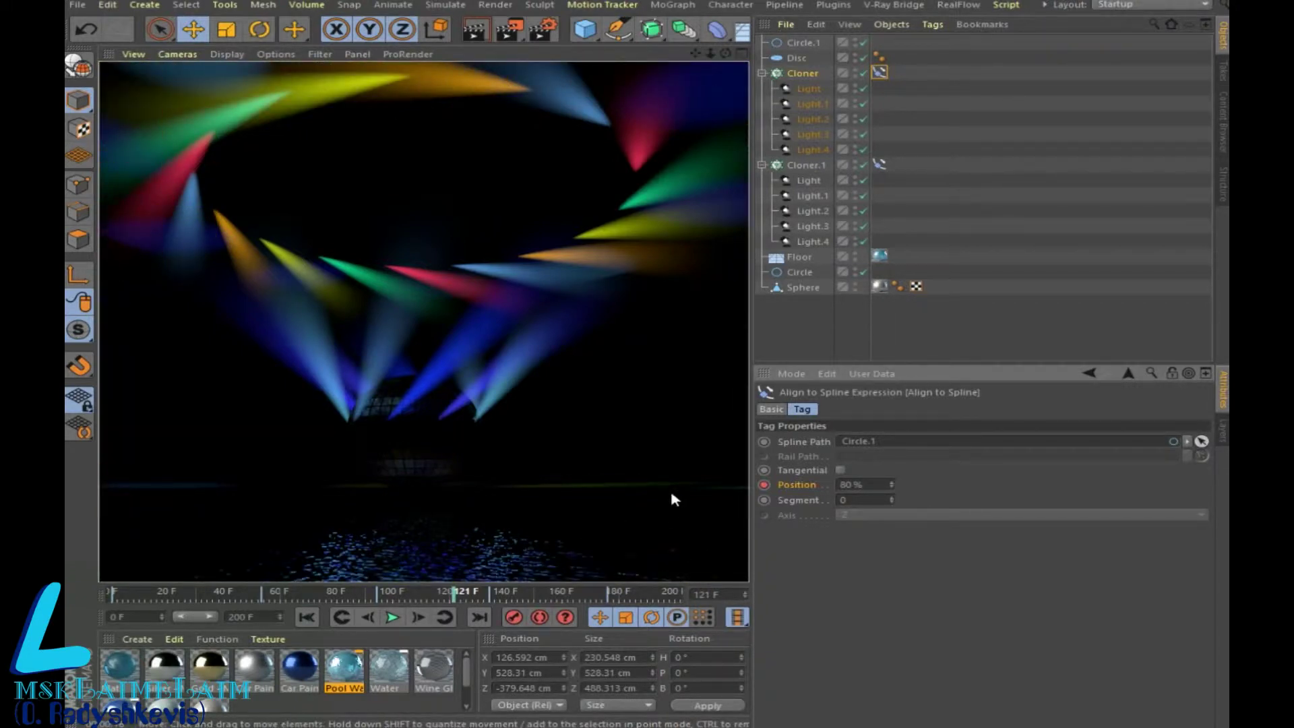
Step: Play the animation to frame 148 and render the viewport to check the lights
{"action": "left_click", "coordinate": [808, 166]}
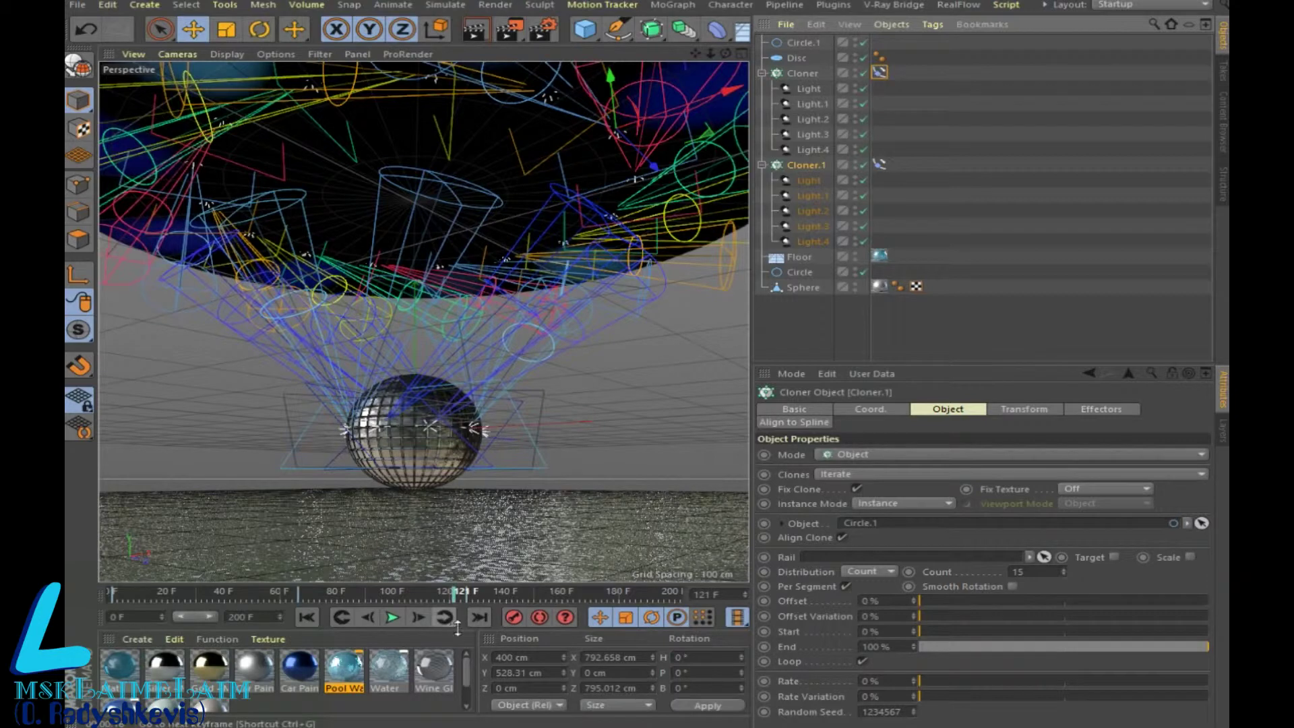
{"action": "left_click", "coordinate": [393, 618]}
{"action": "left_click", "coordinate": [393, 618]}
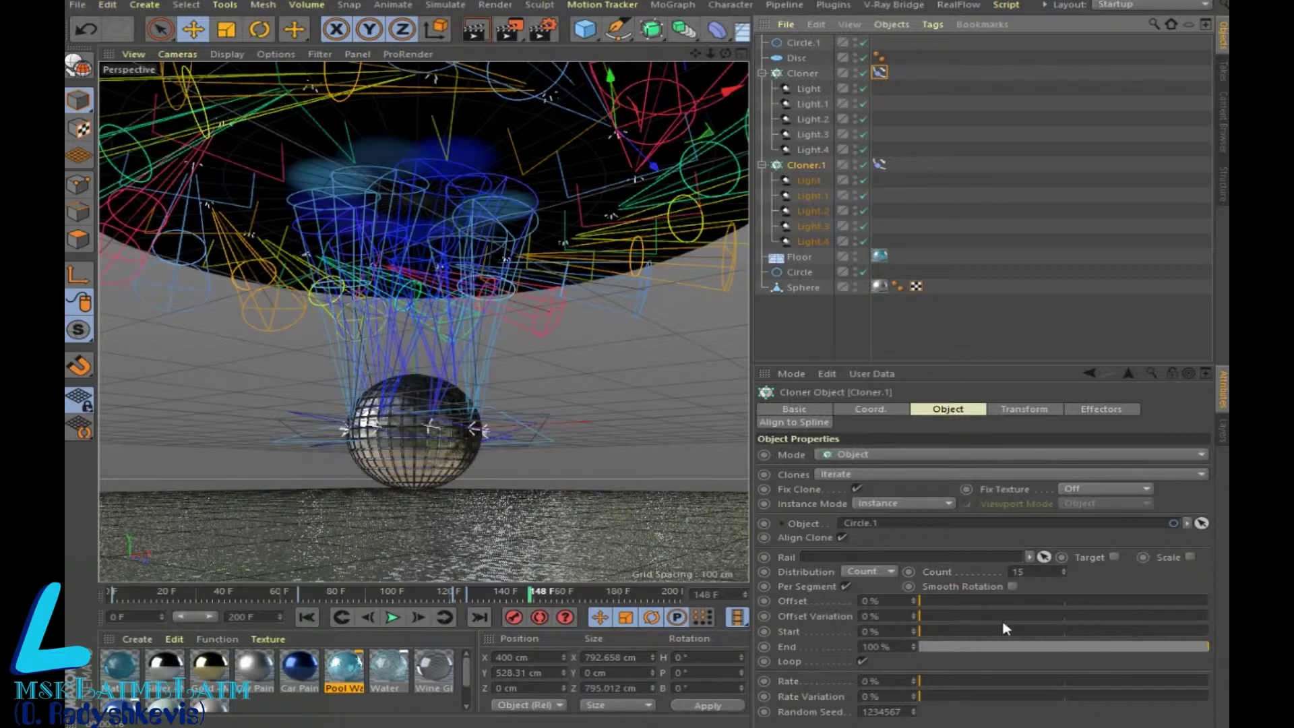
{"action": "left_click", "coordinate": [475, 33]}
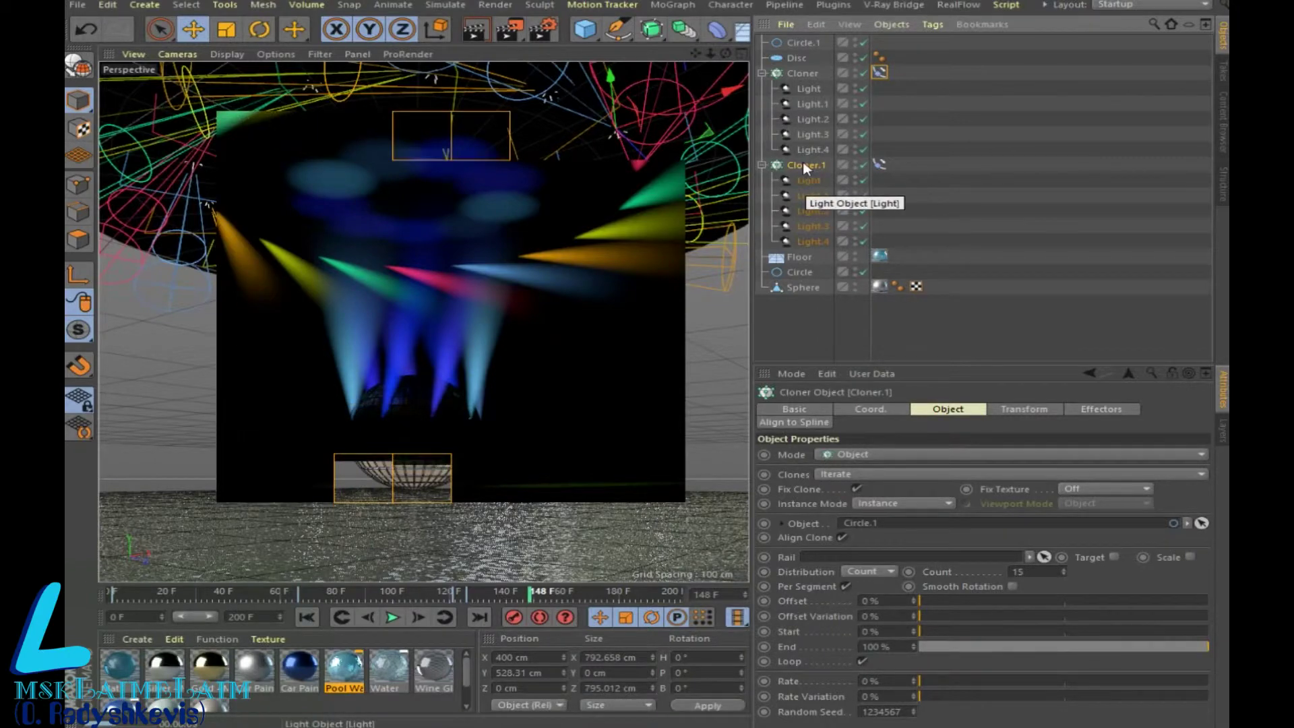
Step: Turn off Diffuse on the Cloner's first Light and show its Visibility settings
{"action": "left_click", "coordinate": [808, 89]}
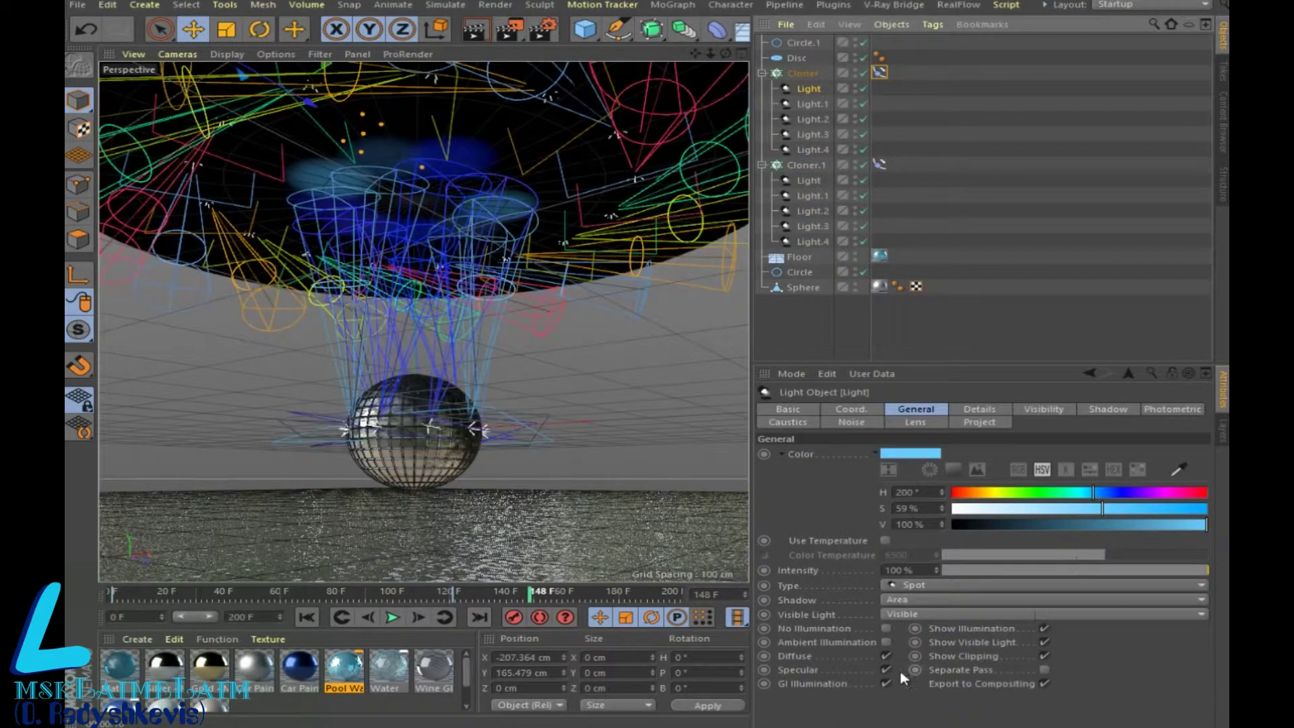
{"action": "left_click", "coordinate": [887, 656]}
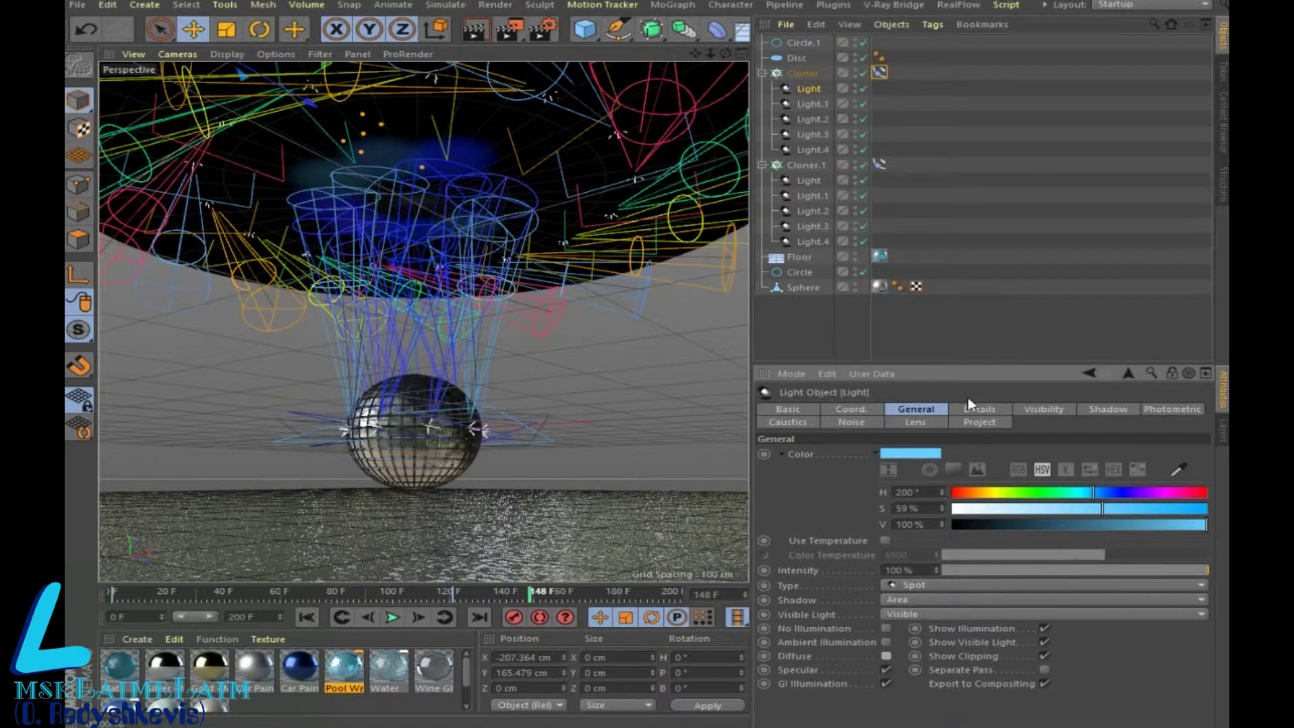
{"action": "left_click", "coordinate": [1030, 413]}
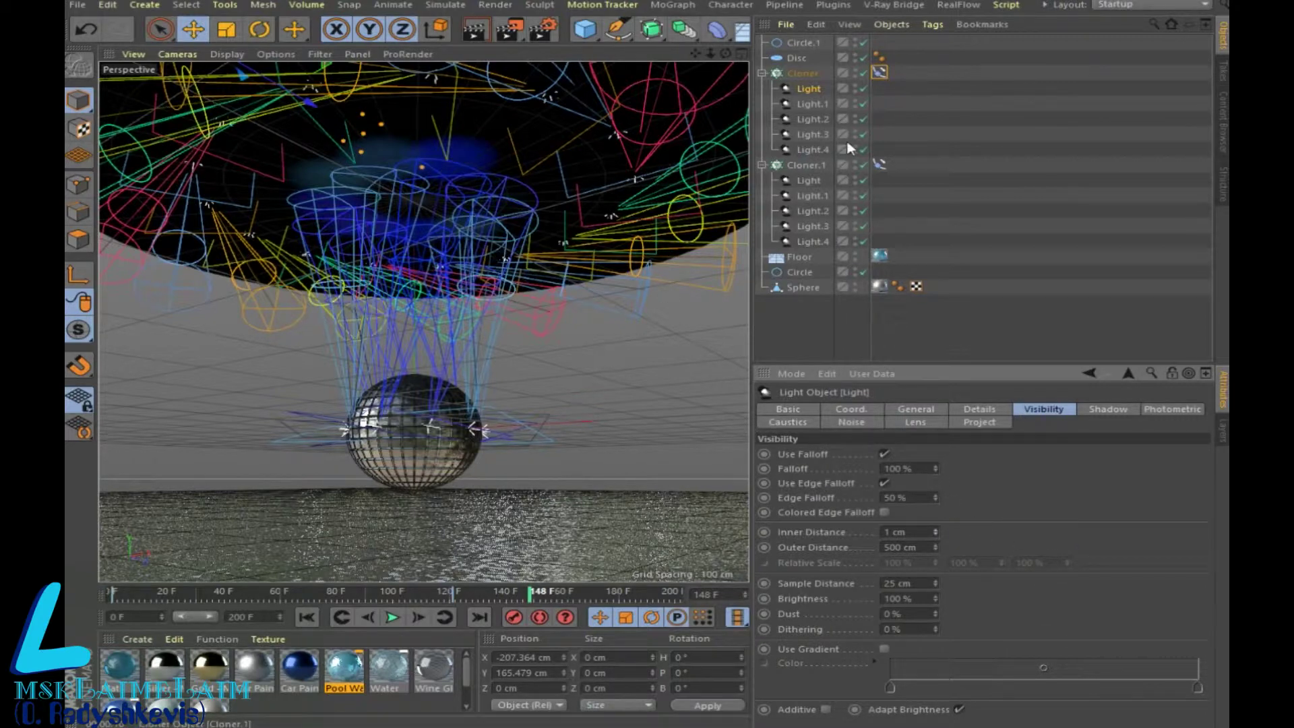
{"action": "left_click", "coordinate": [802, 260]}
Step: Add a Collider Body tag to the Floor and collapse both cloners' light lists
{"action": "right_click", "coordinate": [802, 261]}
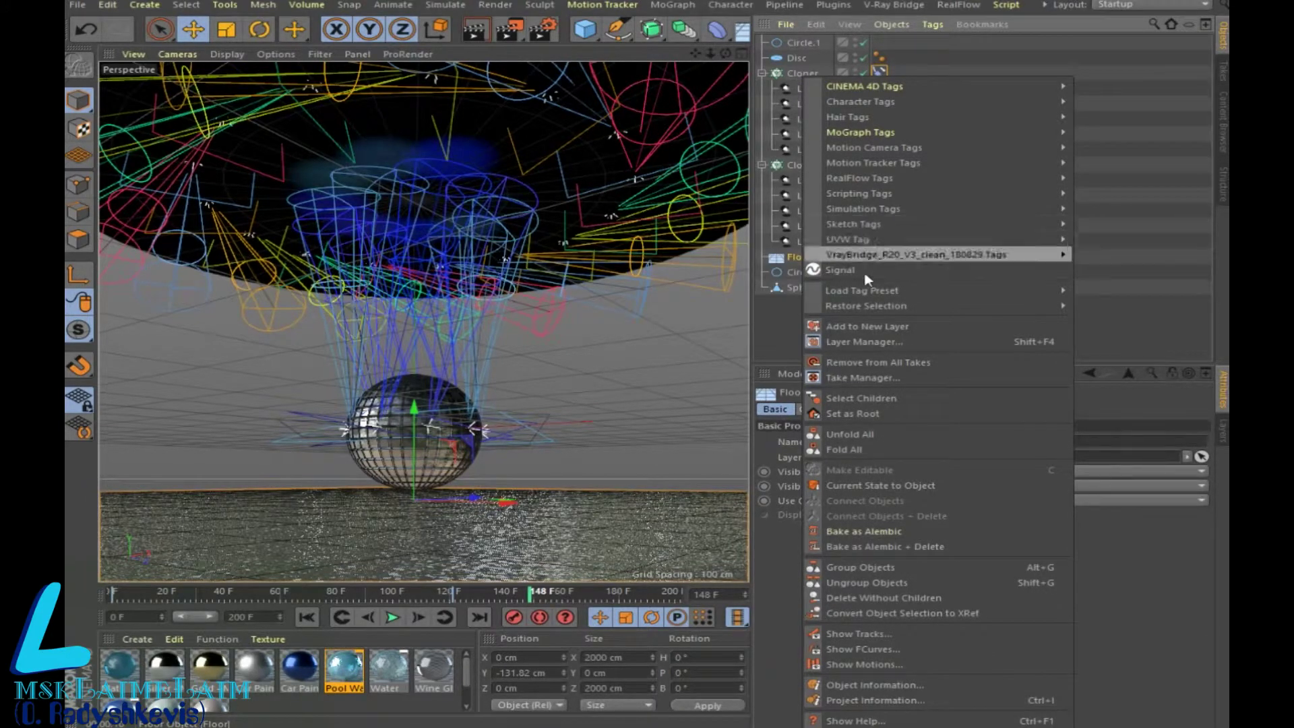
{"action": "mouse_move", "coordinate": [862, 208]}
{"action": "left_click", "coordinate": [1122, 239]}
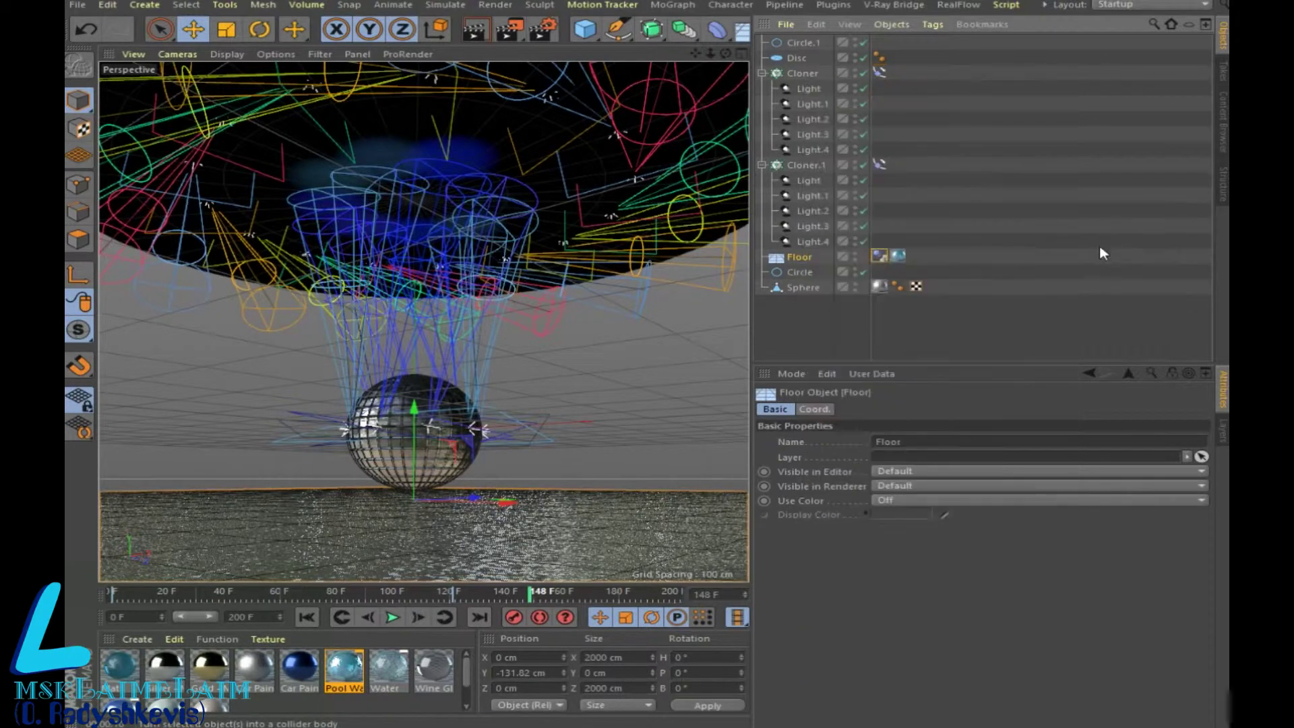
{"action": "left_click", "coordinate": [761, 165]}
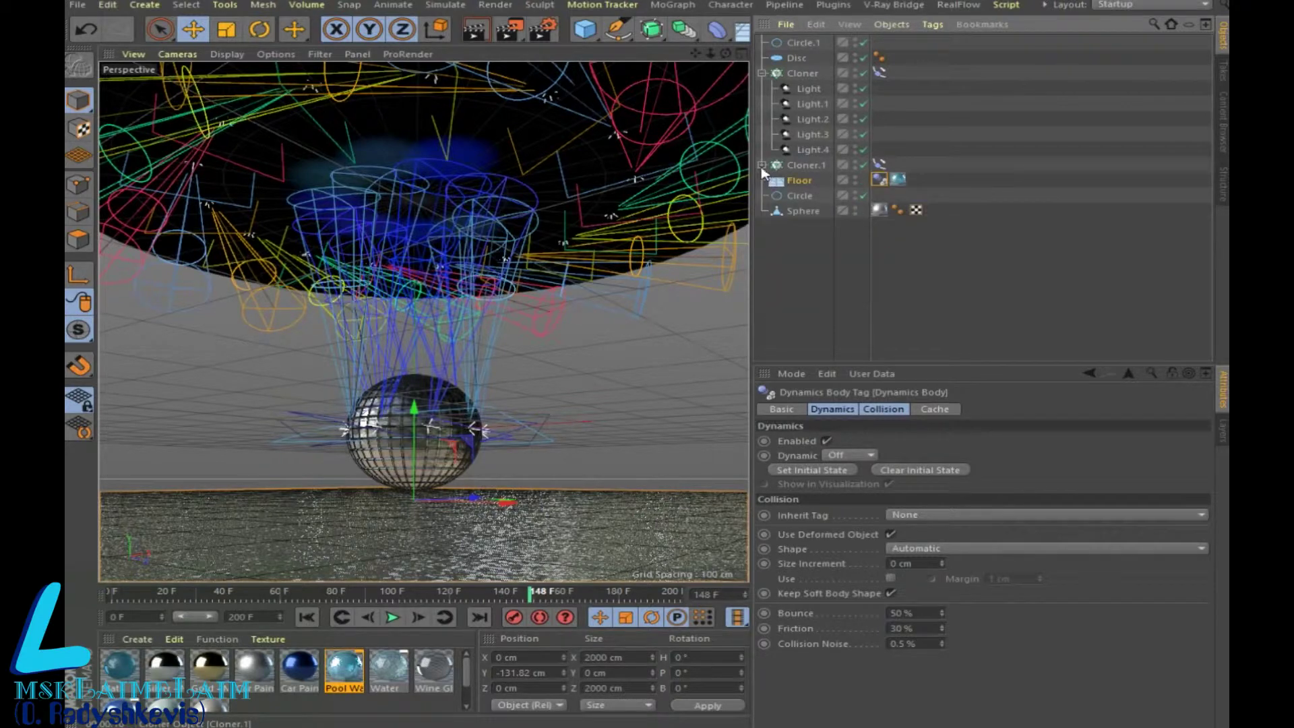
{"action": "left_click", "coordinate": [761, 73]}
{"action": "left_click", "coordinate": [584, 29]}
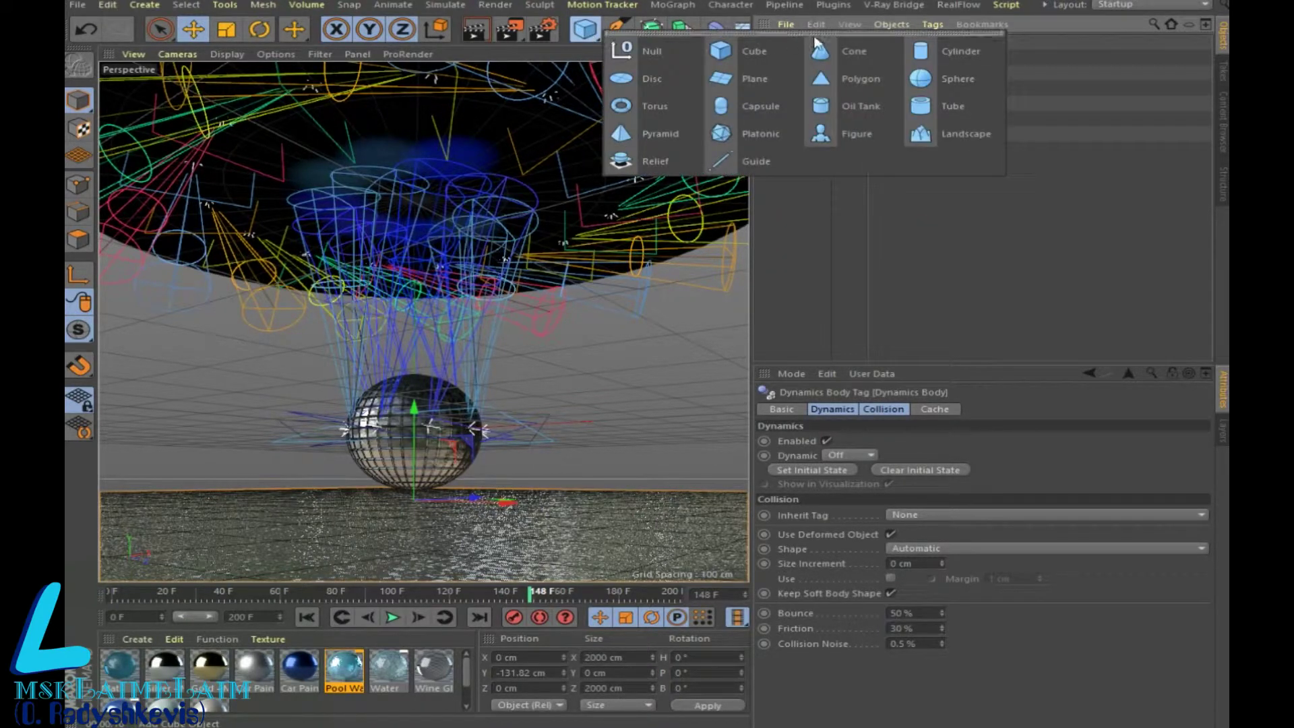
Step: Add a new sphere, Sphere.1, with a 30 cm radius
{"action": "left_click", "coordinate": [955, 79]}
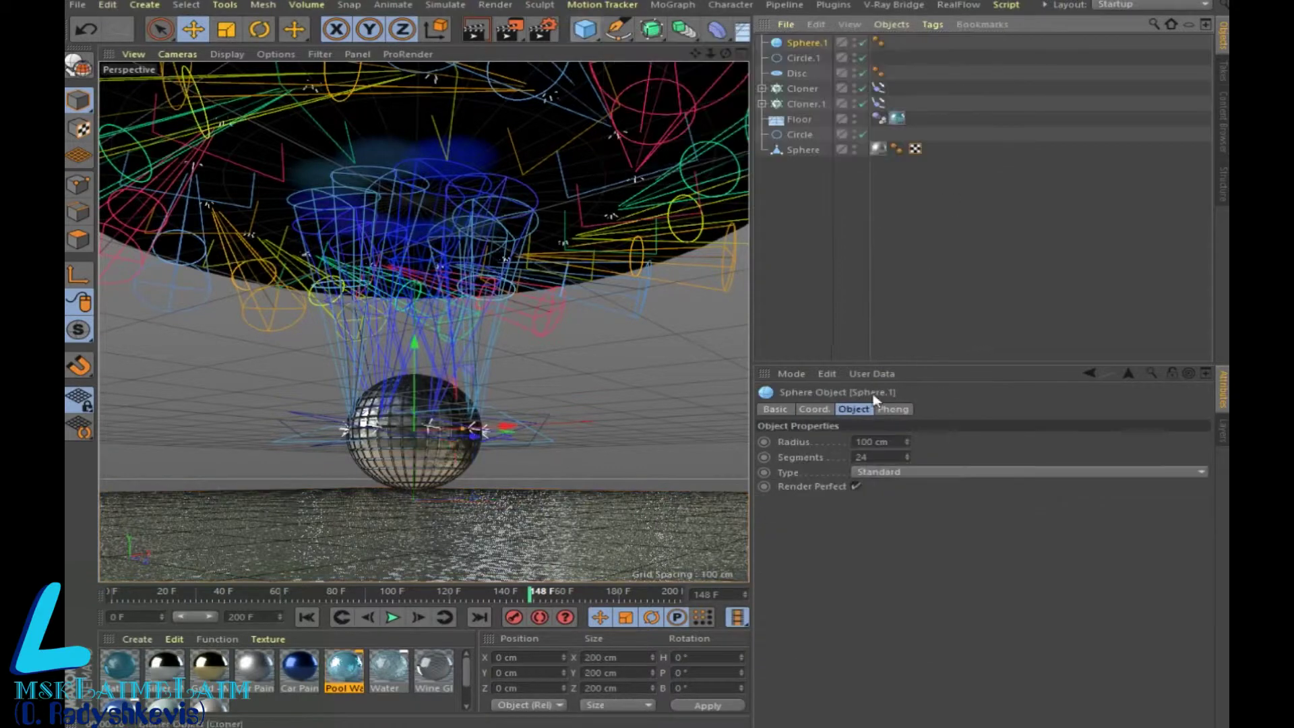
{"action": "left_click", "coordinate": [876, 442]}
{"action": "type", "text": "3"}
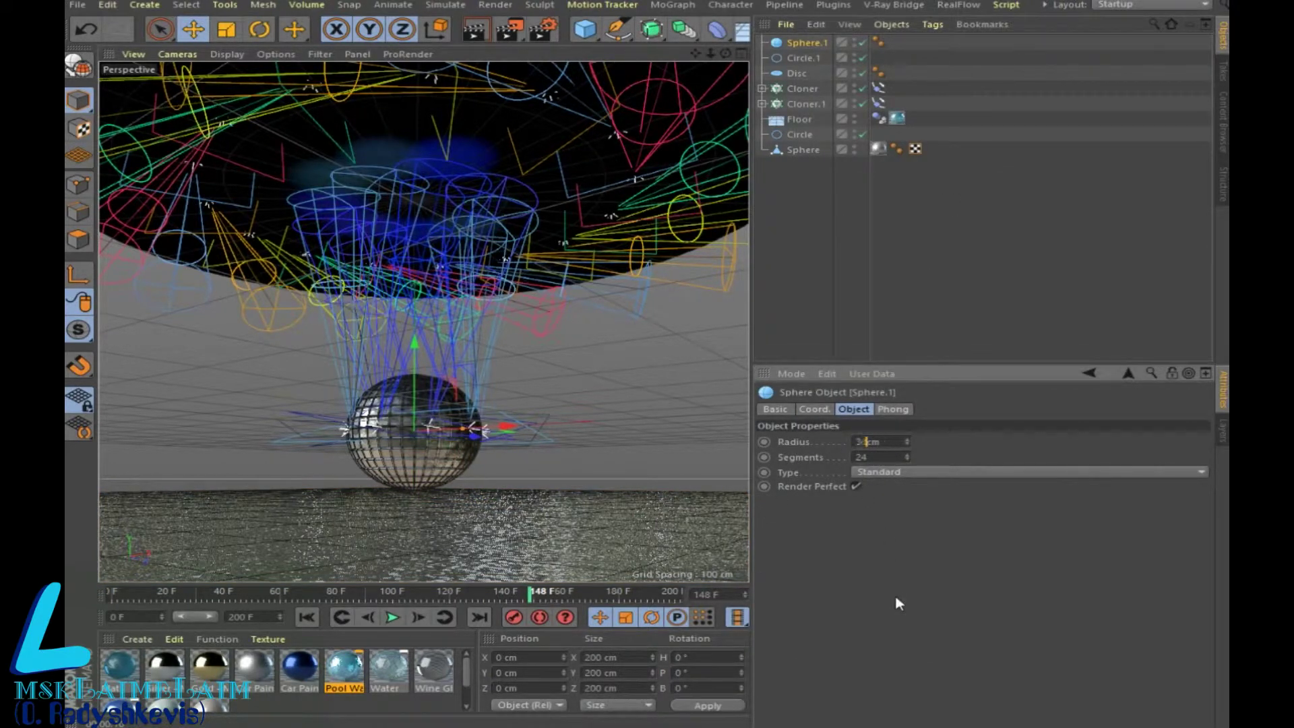
{"action": "key", "text": "Return"}
Step: Load the Blue Metal preset from the Content Browser and apply it to Sphere.1
{"action": "left_click", "coordinate": [1225, 140]}
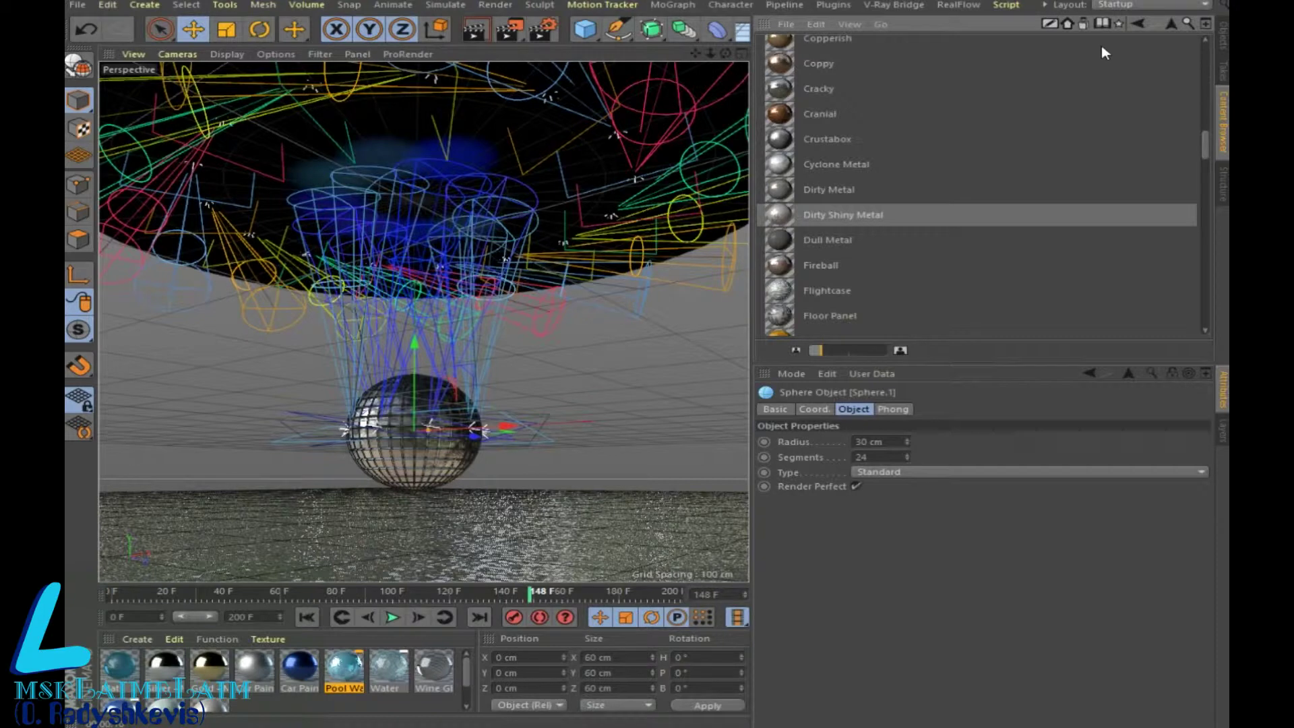
{"action": "scroll", "coordinate": [963, 159], "scroll_direction": "up", "scroll_amount": 4}
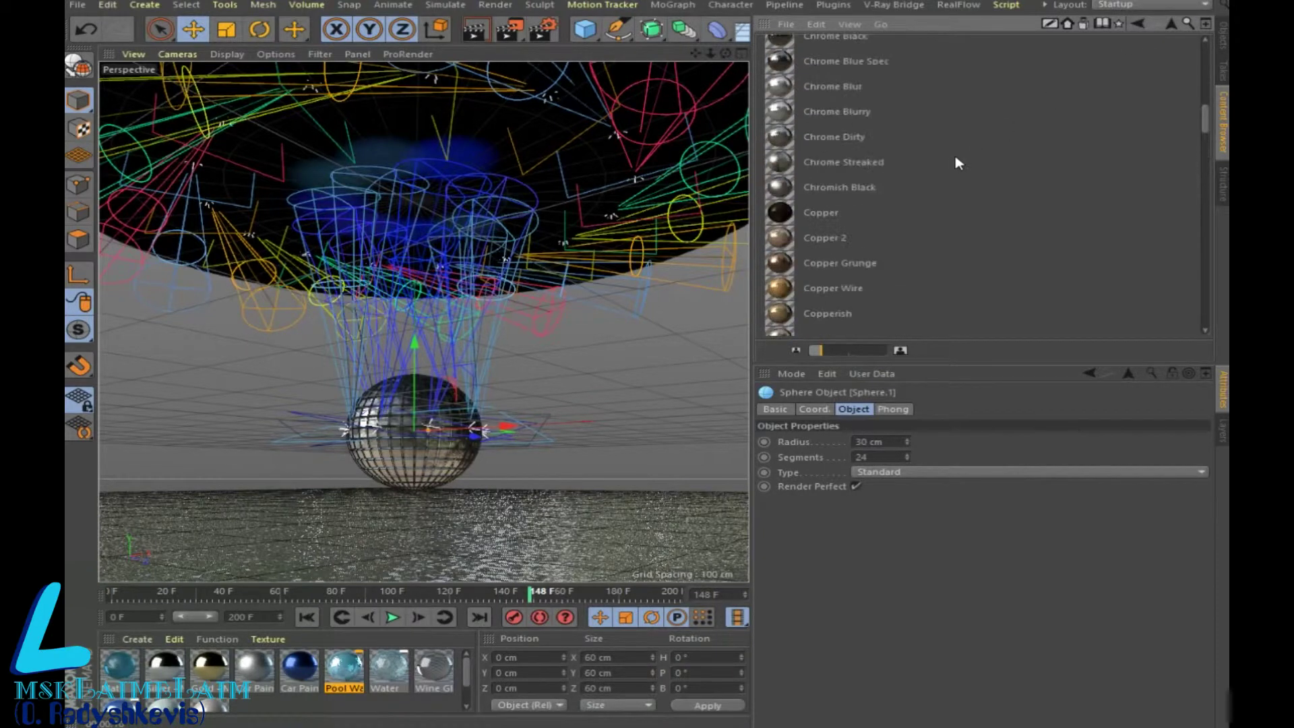
{"action": "scroll", "coordinate": [947, 189], "scroll_direction": "up", "scroll_amount": 4}
{"action": "scroll", "coordinate": [942, 190], "scroll_direction": "up", "scroll_amount": 1}
{"action": "scroll", "coordinate": [941, 202], "scroll_direction": "up", "scroll_amount": 1}
{"action": "scroll", "coordinate": [941, 213], "scroll_direction": "down", "scroll_amount": 1}
{"action": "scroll", "coordinate": [940, 216], "scroll_direction": "down", "scroll_amount": 2}
{"action": "scroll", "coordinate": [939, 223], "scroll_direction": "up", "scroll_amount": 3}
{"action": "scroll", "coordinate": [939, 232], "scroll_direction": "up", "scroll_amount": 1}
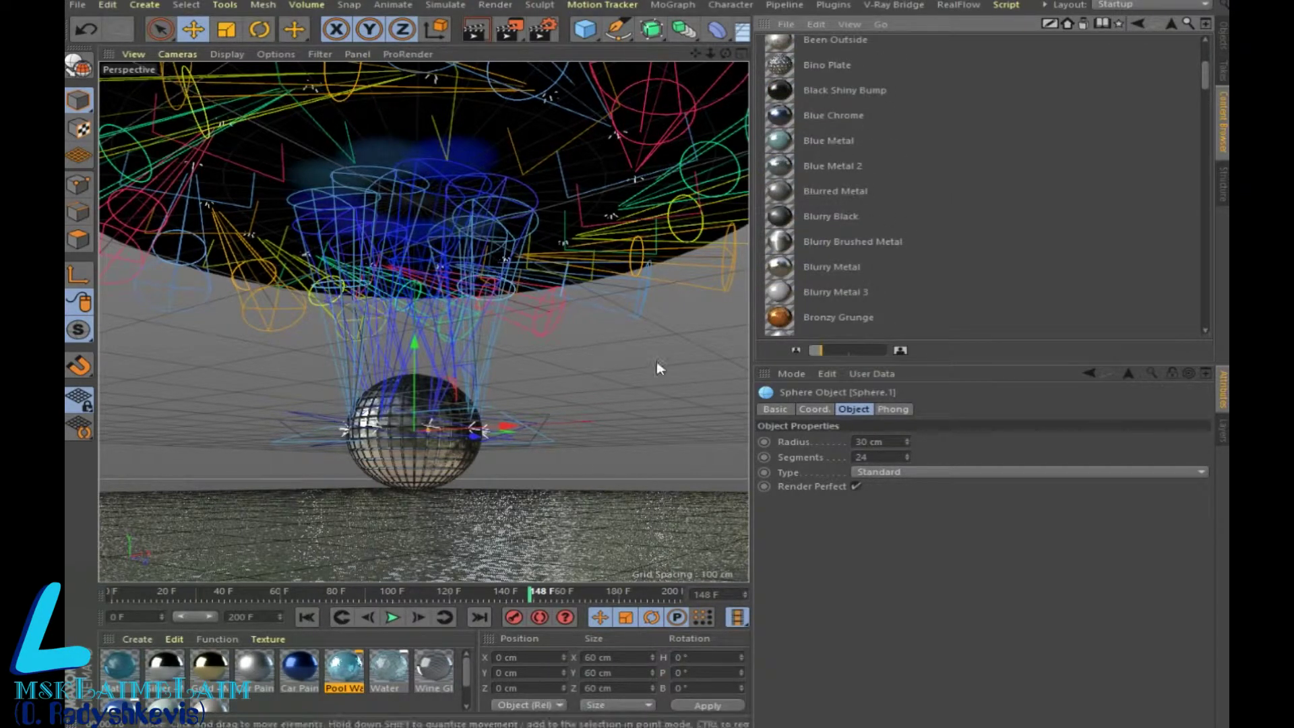
{"action": "left_click_drag", "start_coordinate": [830, 148], "coordinate": [454, 688]}
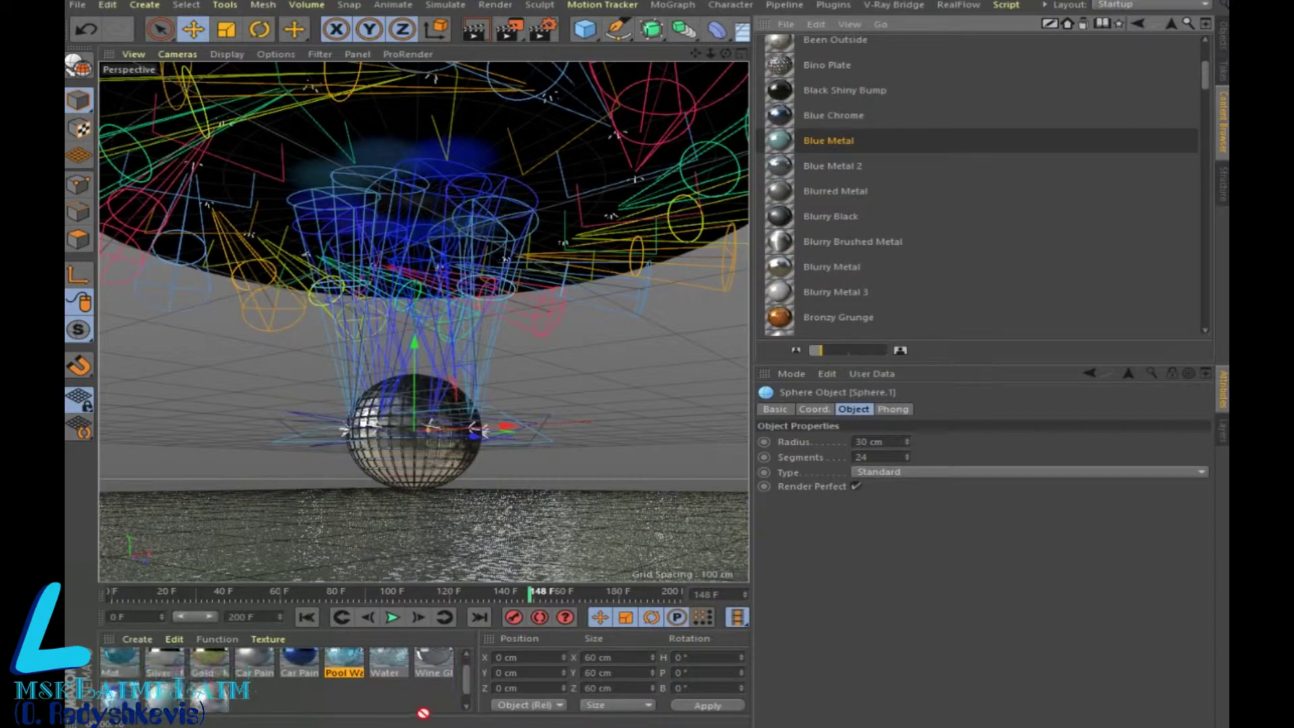
{"action": "left_click", "coordinate": [1222, 40]}
{"action": "left_click_drag", "start_coordinate": [255, 684], "coordinate": [813, 42]}
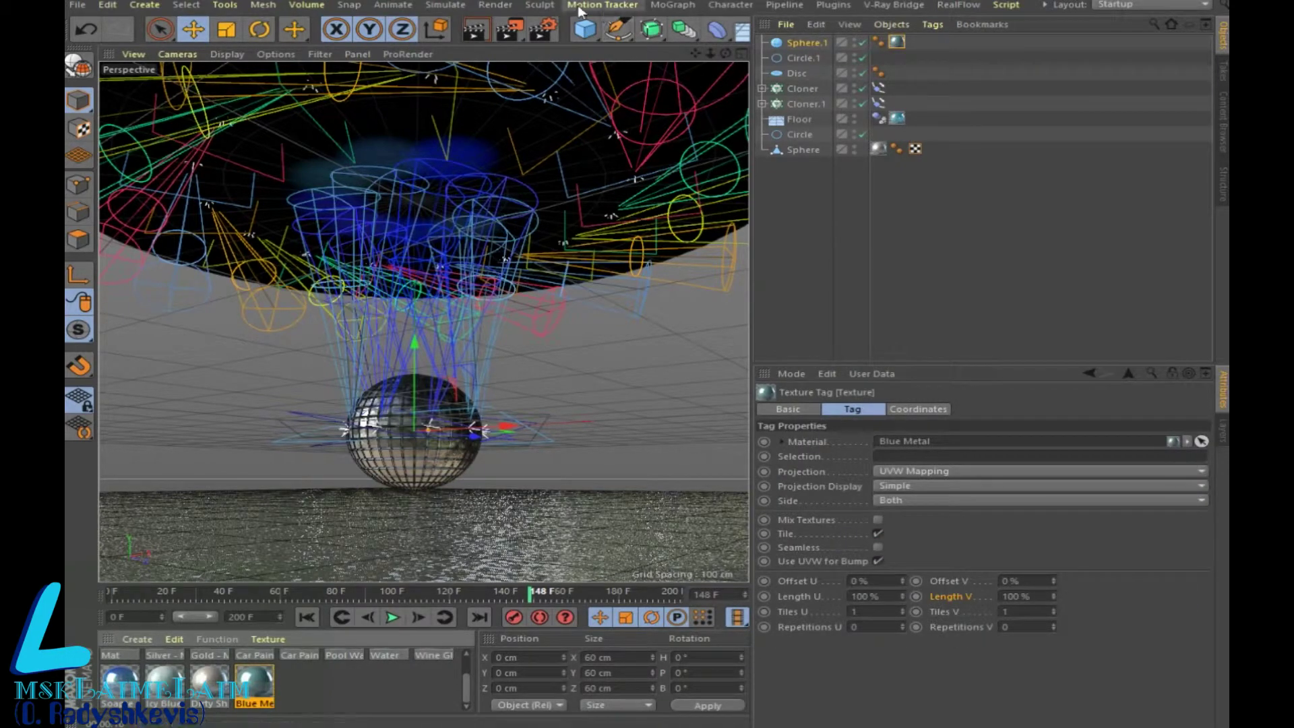
Step: Add a MoGraph cloner and place Sphere.1 inside it as Cloner.2
{"action": "left_click", "coordinate": [659, 6]}
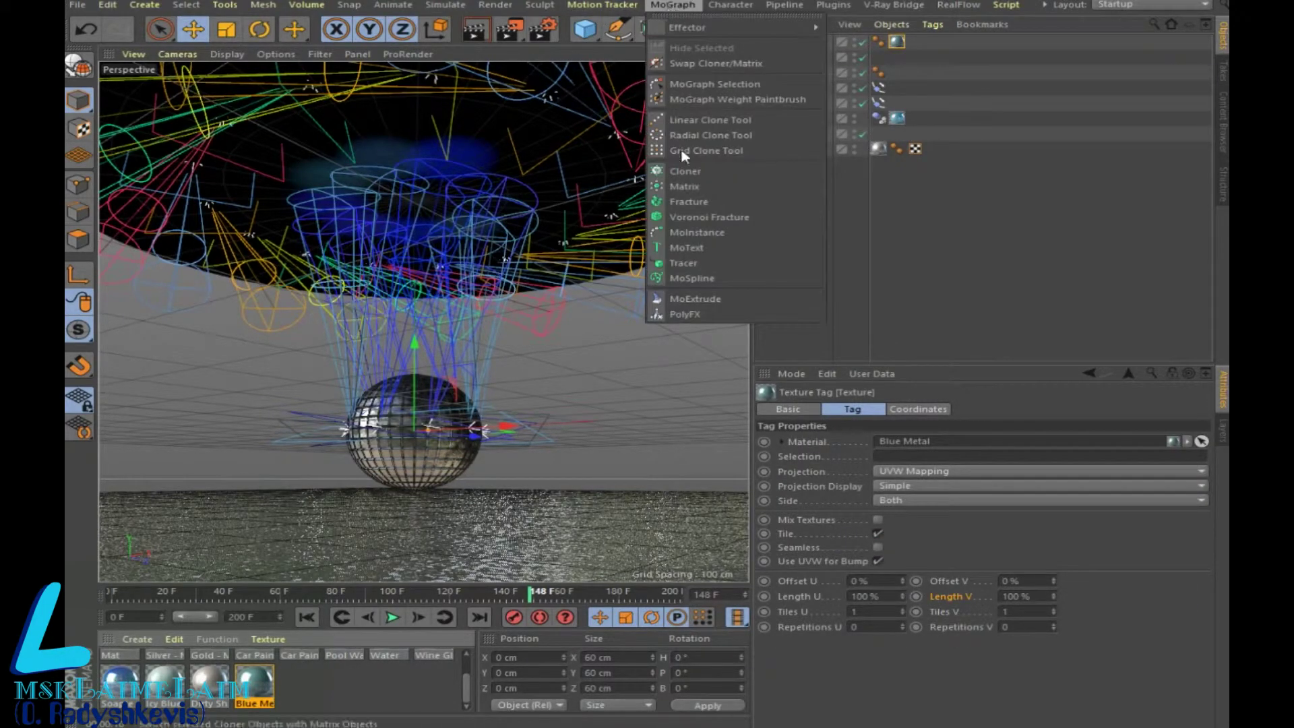
{"action": "left_click", "coordinate": [682, 174]}
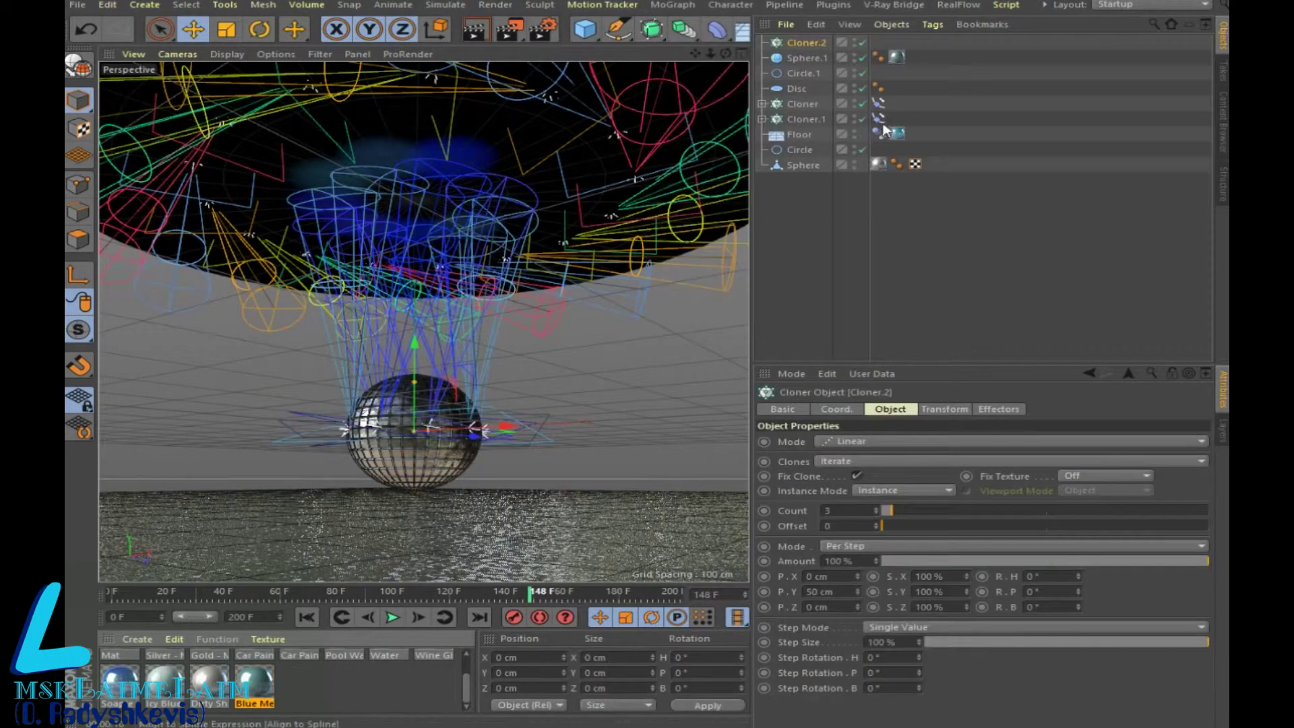
{"action": "left_click_drag", "start_coordinate": [803, 58], "coordinate": [815, 43]}
{"action": "left_click", "coordinate": [812, 42]}
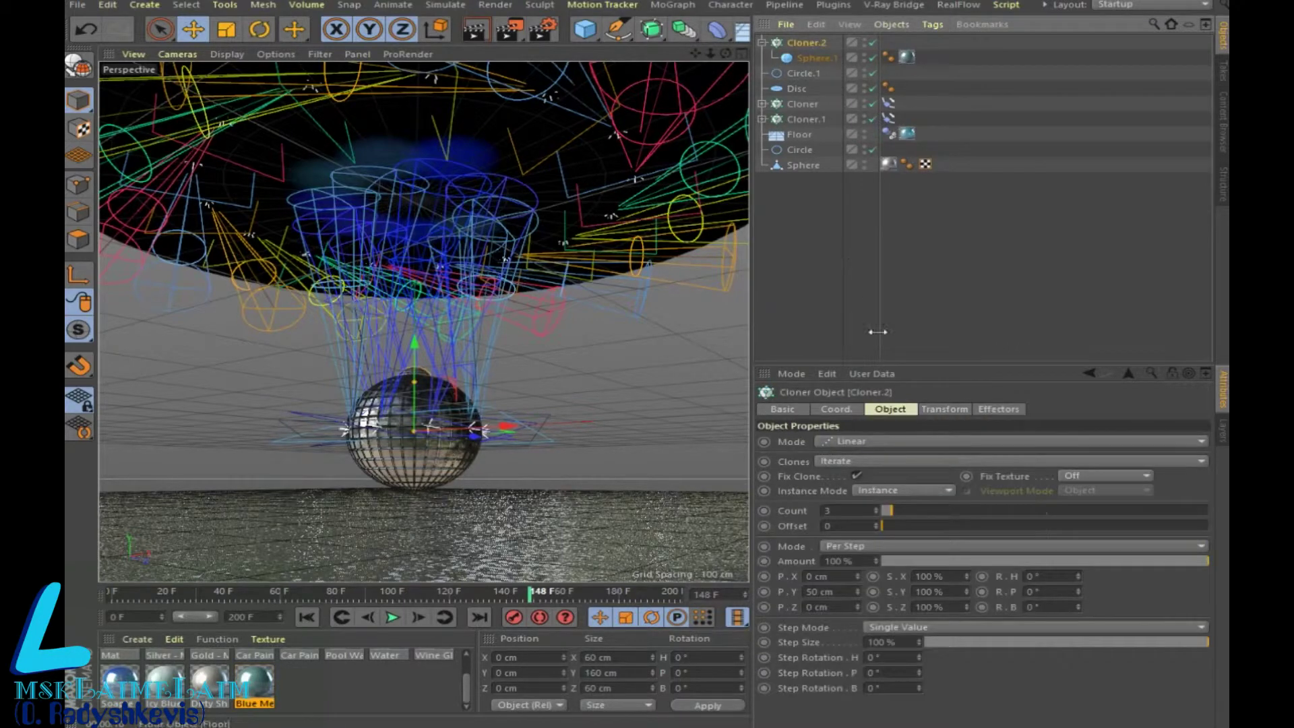
Step: Set Cloner.2 to a 12 × 3 × 12 Grid Array and raise it above the ball at frame 0
{"action": "left_click", "coordinate": [882, 442]}
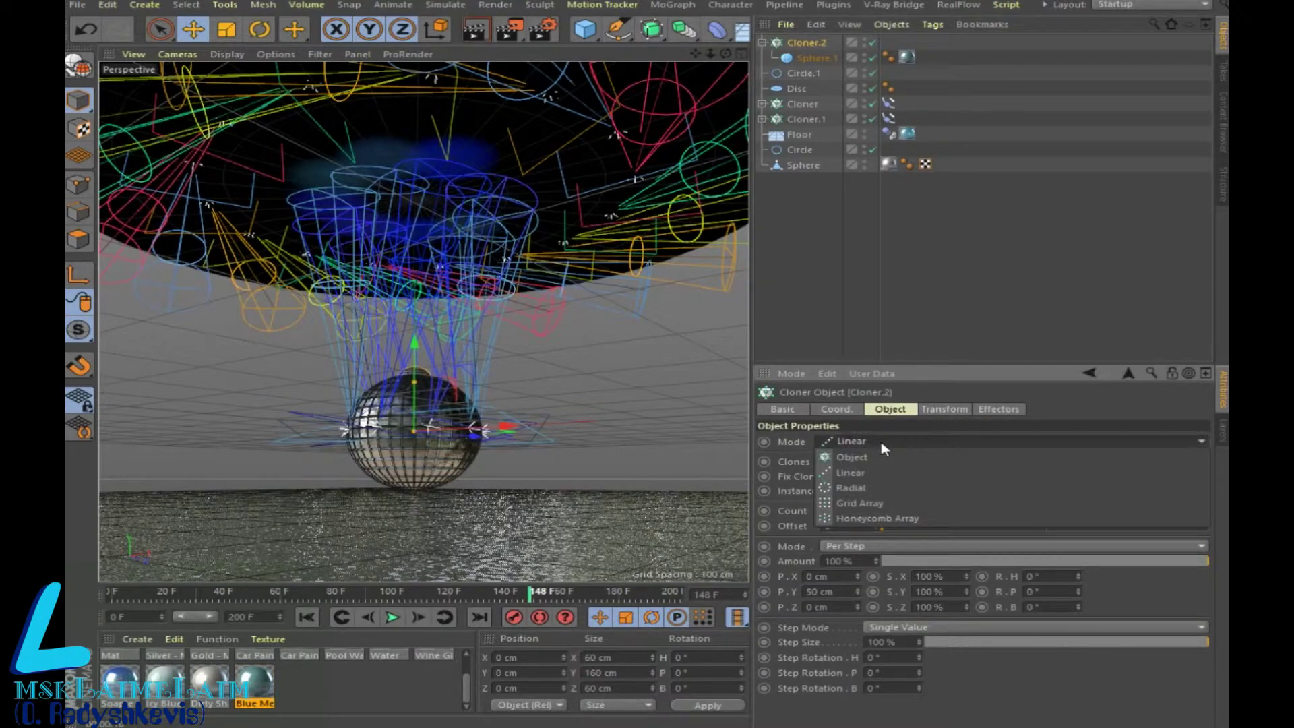
{"action": "left_click", "coordinate": [869, 503]}
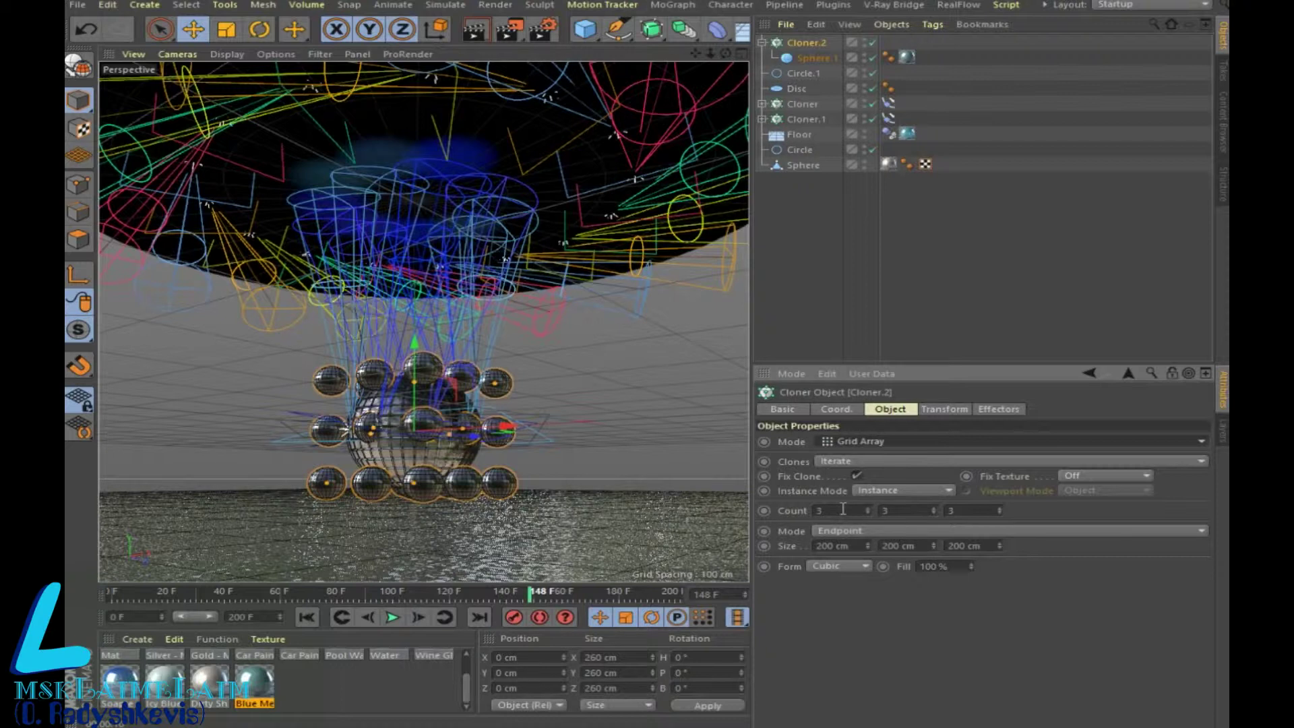
{"action": "left_click_drag", "start_coordinate": [842, 510], "coordinate": [797, 518]}
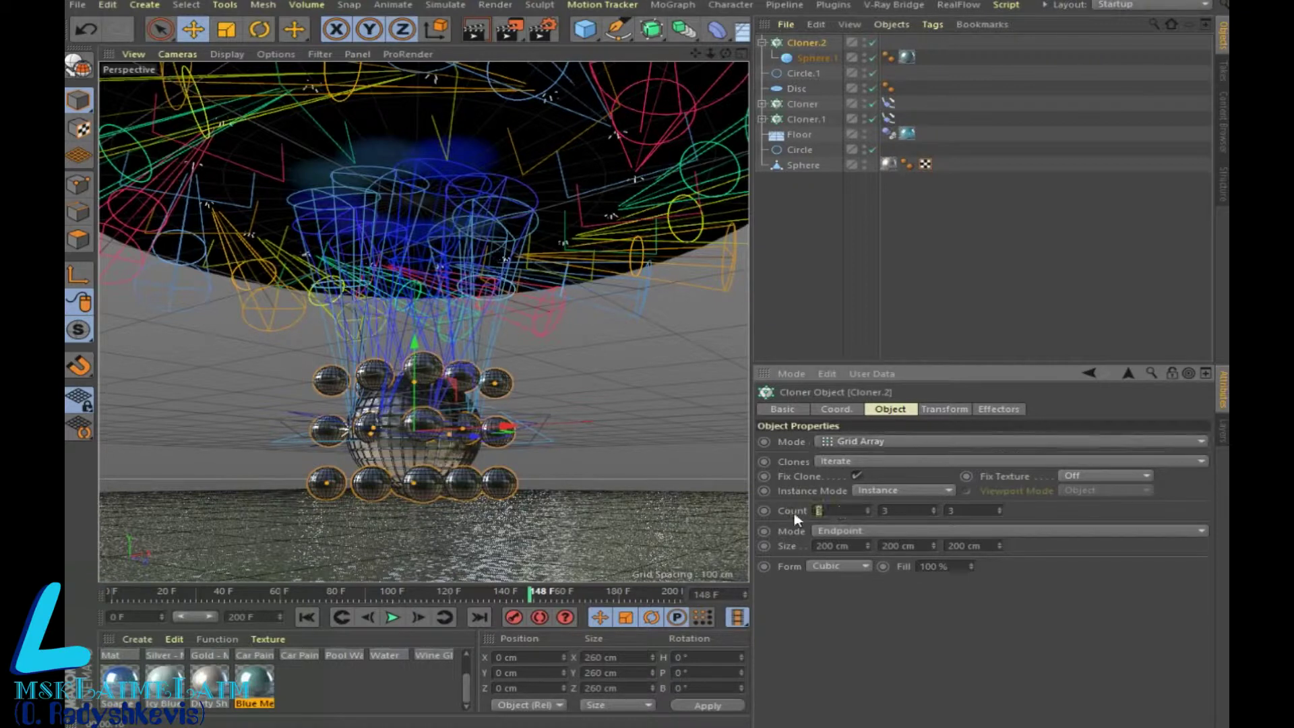
{"action": "type", "text": "2"}
{"action": "left_click", "coordinate": [971, 513]}
{"action": "type", "text": "12"}
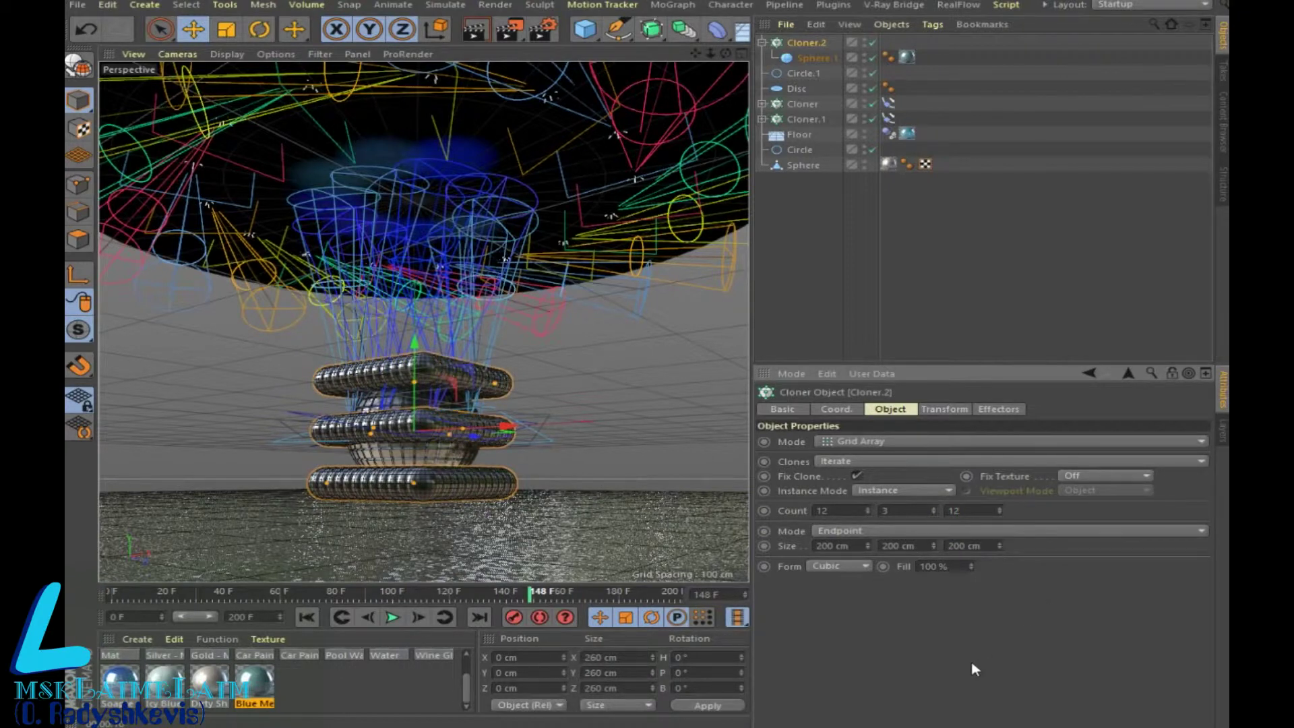
{"action": "key", "text": "shift+f"}
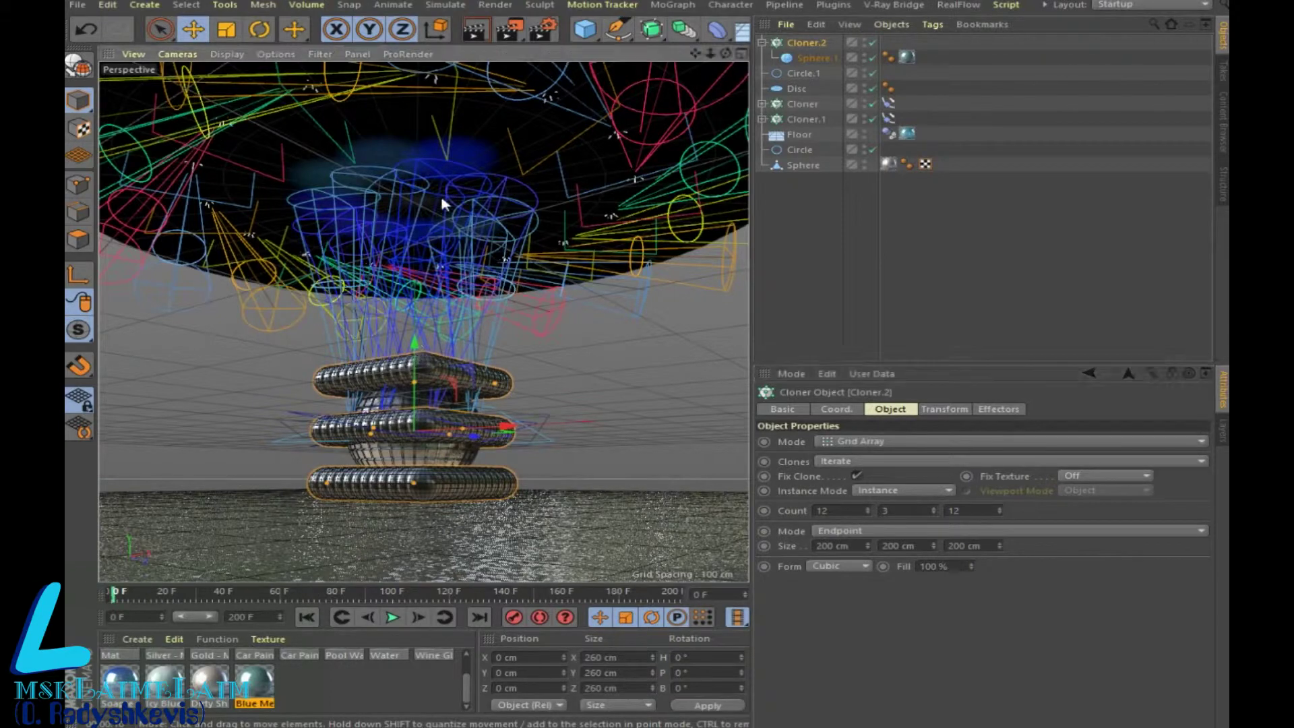
{"action": "left_click_drag", "start_coordinate": [417, 359], "coordinate": [472, 74]}
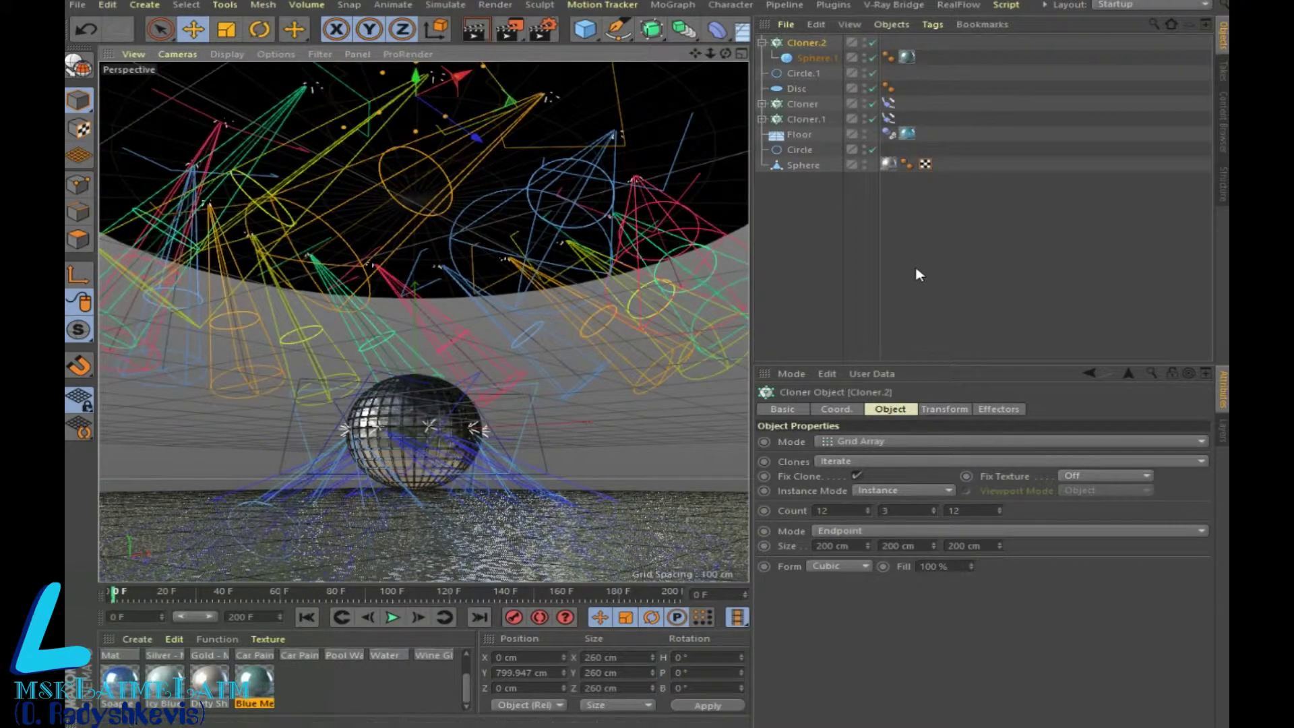
Step: Tag Cloner.2 as a Rigid Body with Second Level individual collisions, then play the simulation
{"action": "right_click", "coordinate": [813, 47]}
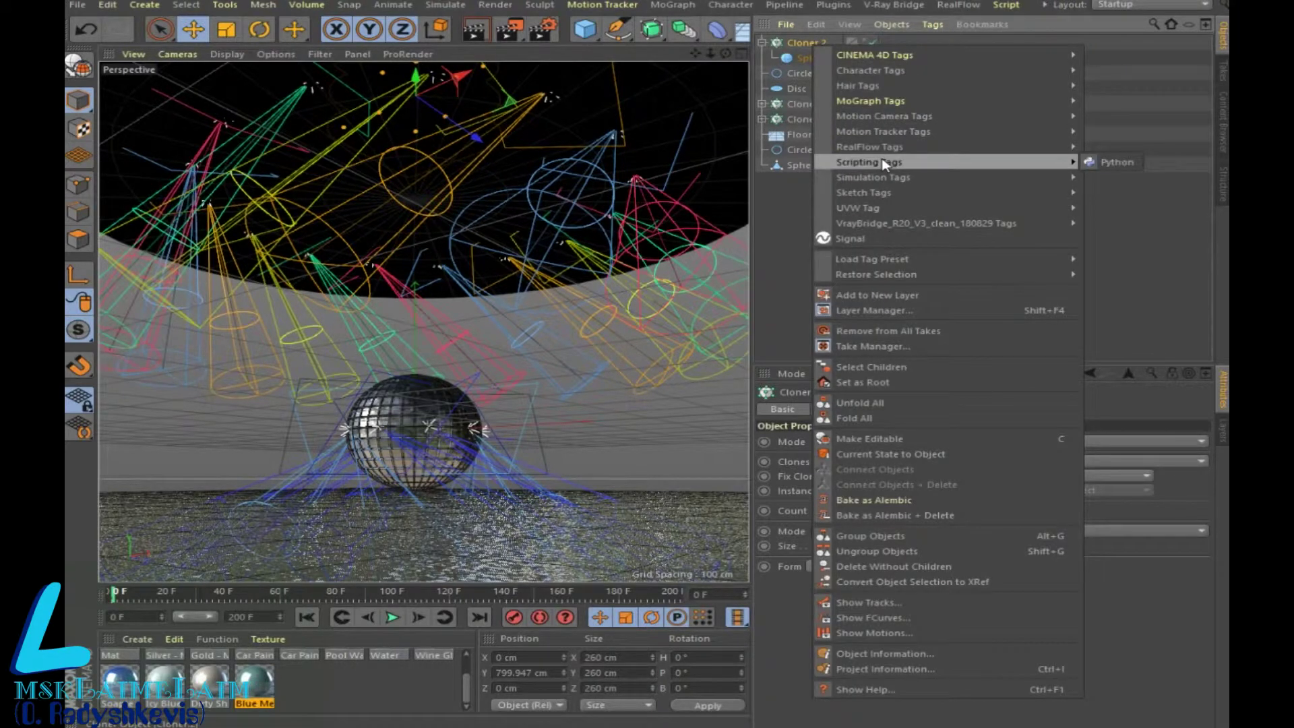
{"action": "mouse_move", "coordinate": [872, 177]}
{"action": "left_click", "coordinate": [1126, 177]}
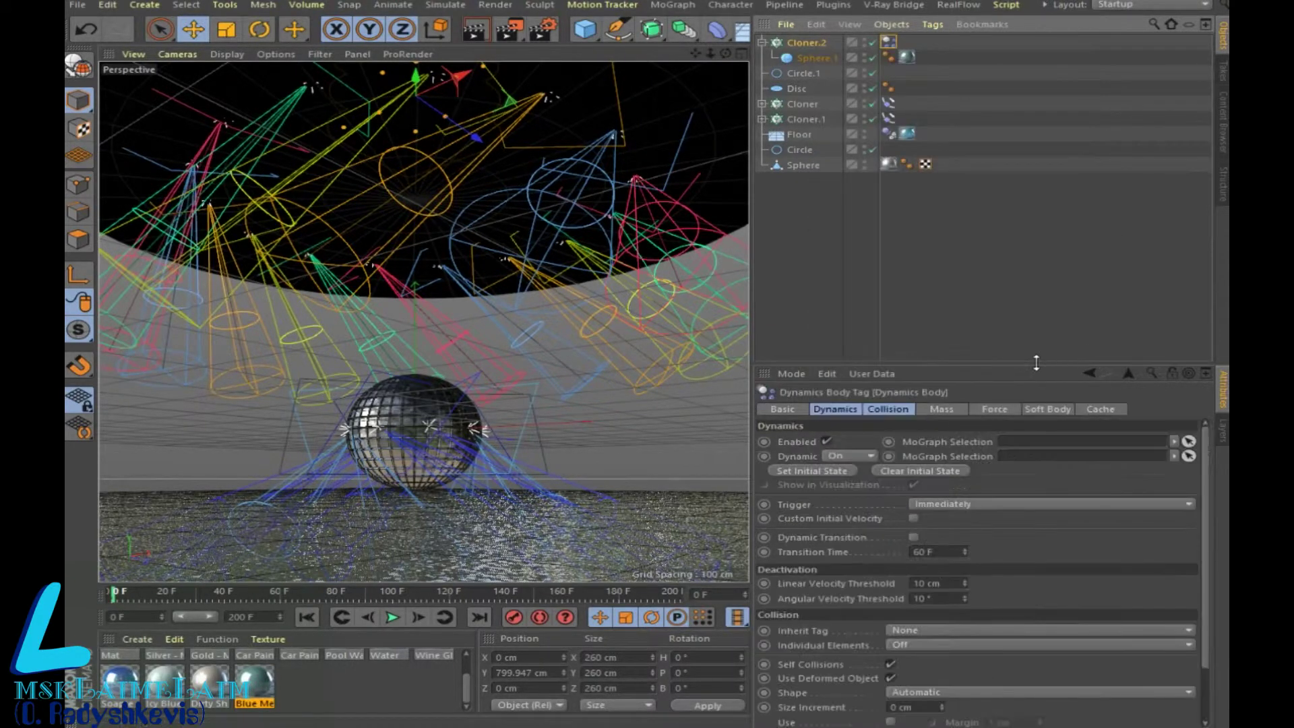
{"action": "left_click", "coordinate": [903, 411]}
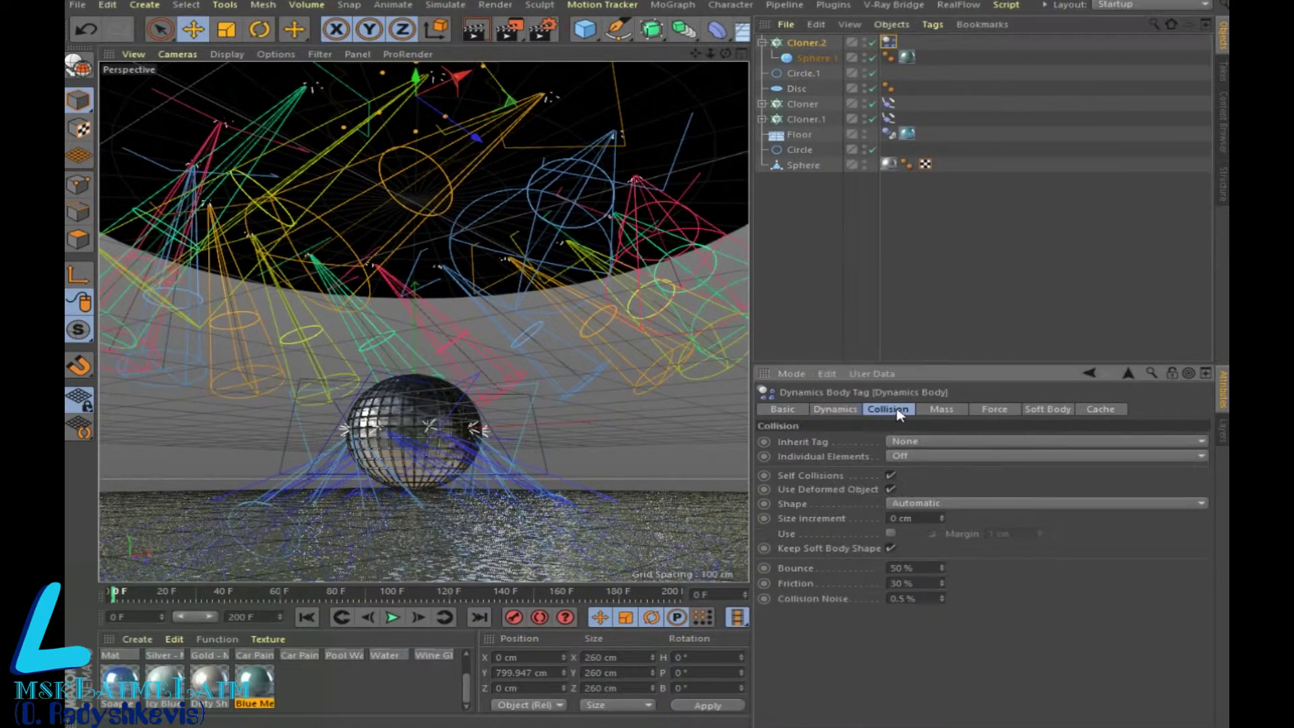
{"action": "left_click", "coordinate": [995, 459]}
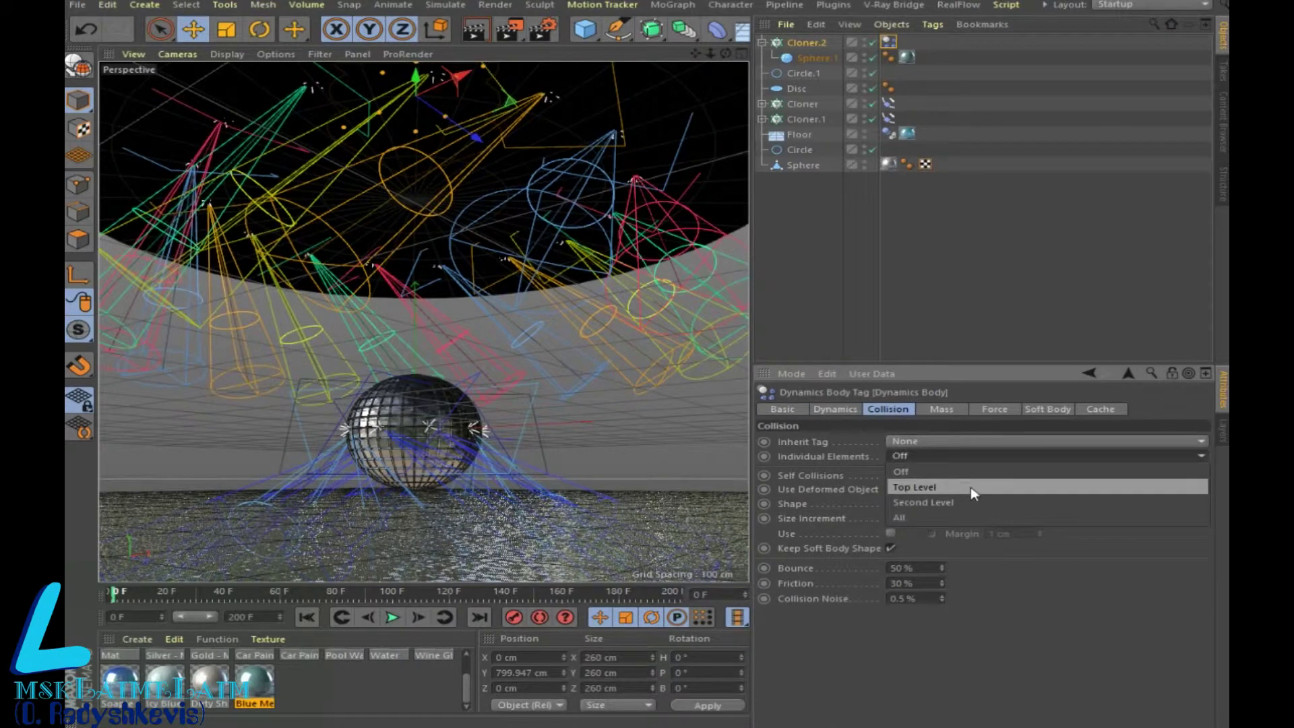
{"action": "left_click", "coordinate": [967, 504]}
{"action": "left_click", "coordinate": [393, 618]}
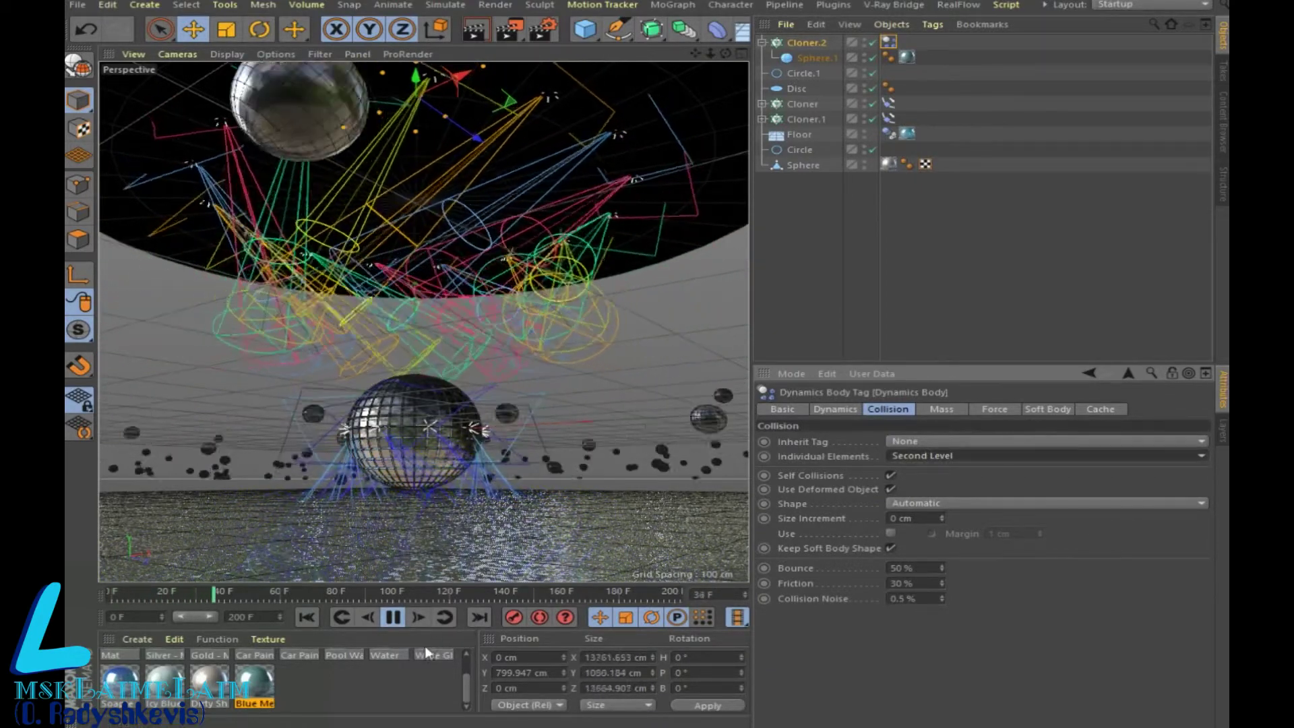
Step: Render preview frames of the falling spheres at frames 63 and 116, then select Cloner.1
{"action": "left_click", "coordinate": [394, 618]}
{"action": "left_click", "coordinate": [480, 33]}
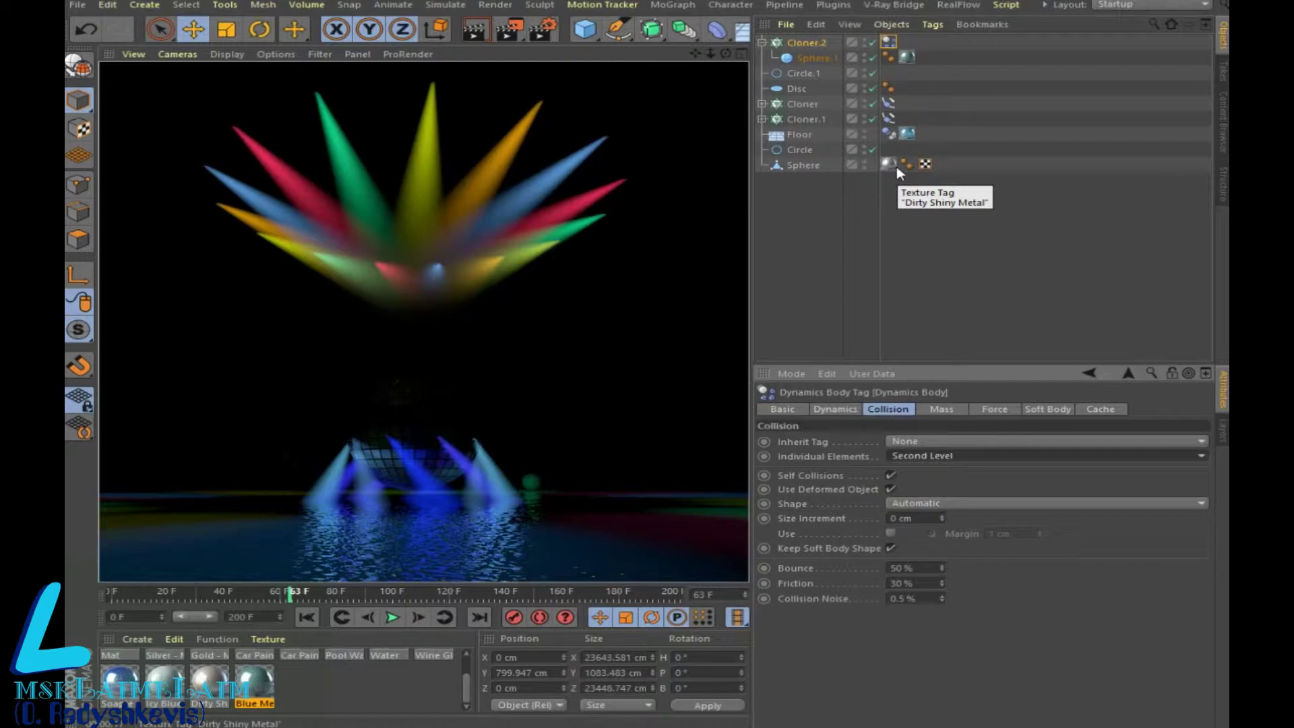
{"action": "left_click", "coordinate": [395, 620]}
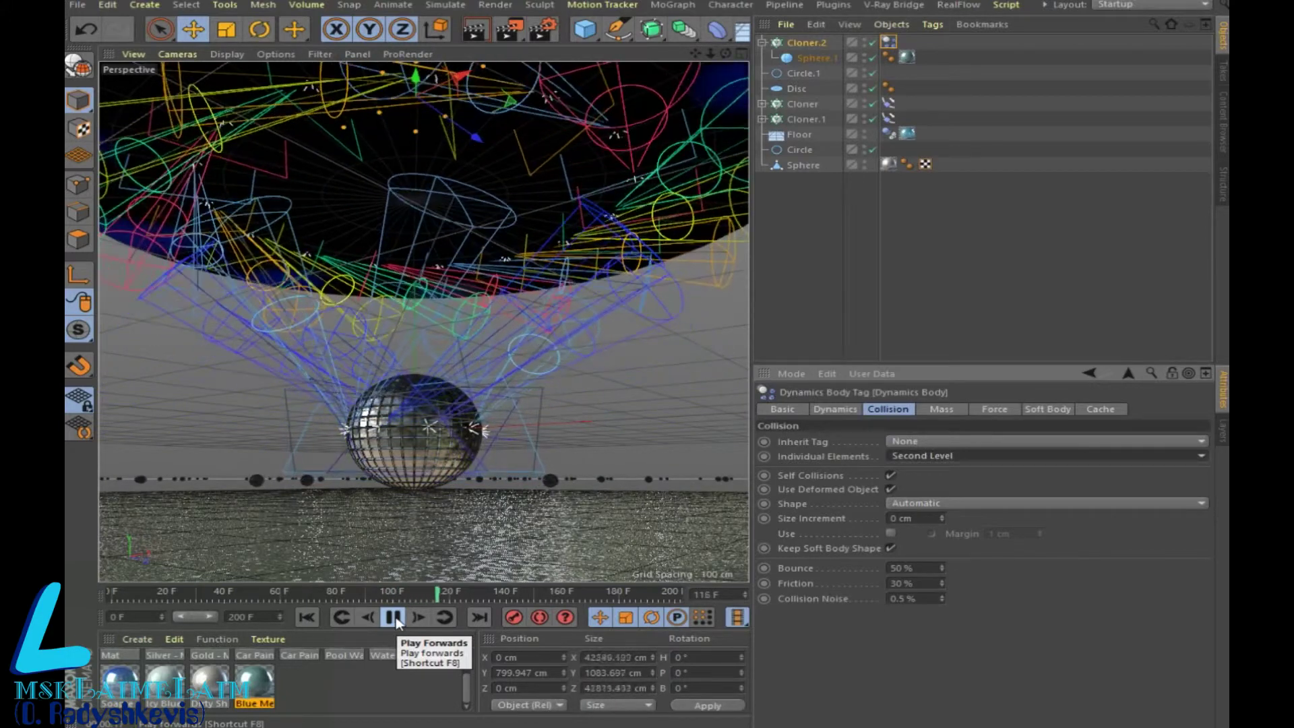
{"action": "left_click", "coordinate": [395, 619]}
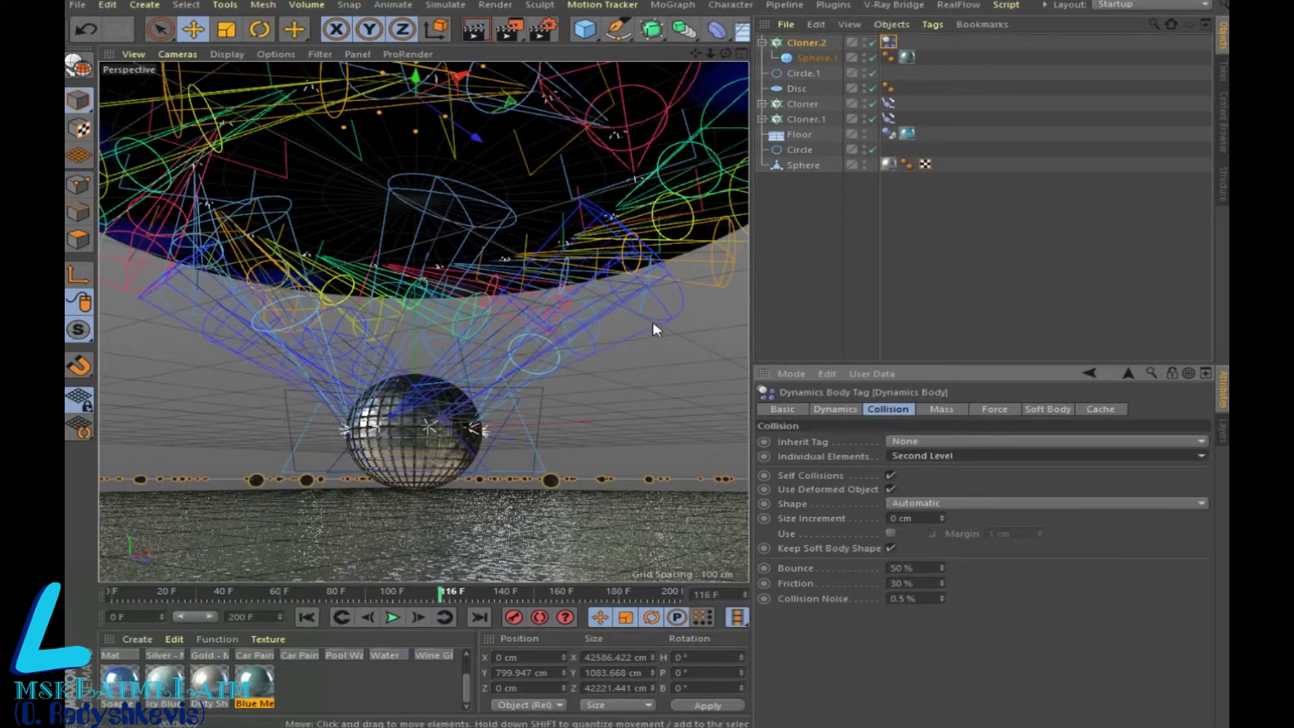
{"action": "key", "text": "ctrl+r"}
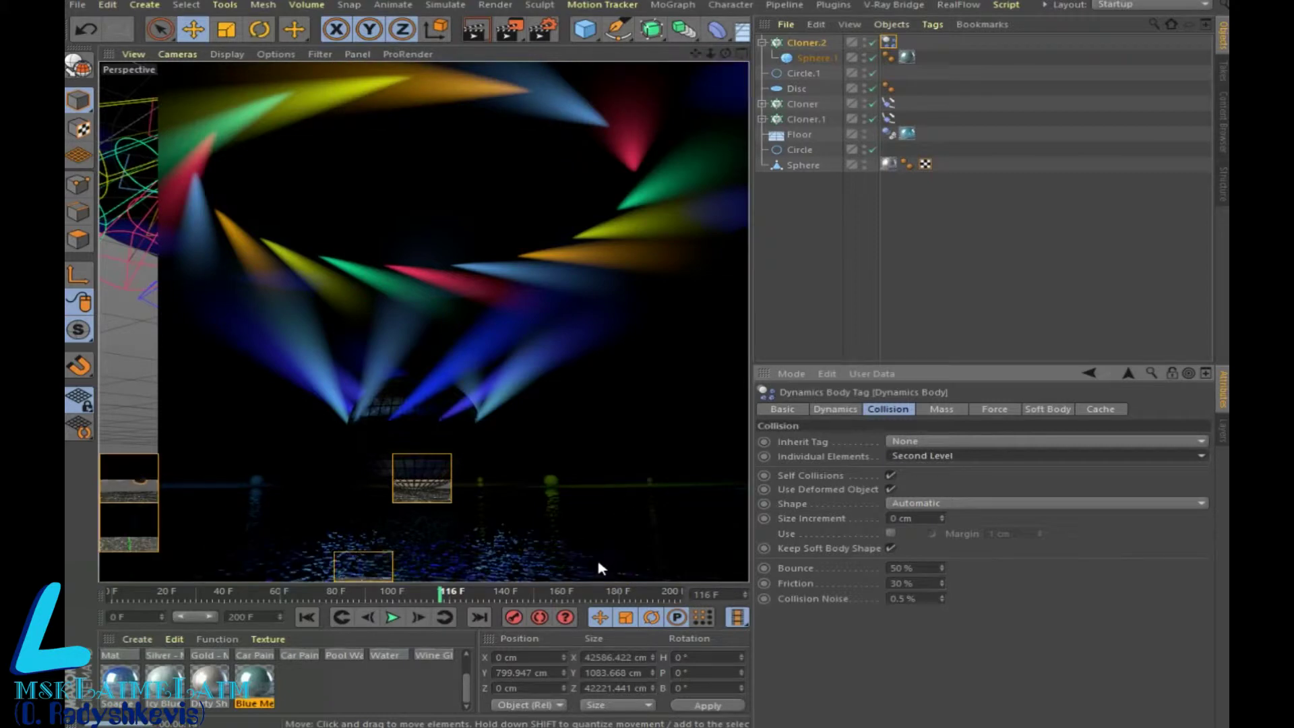
{"action": "left_click", "coordinate": [798, 119]}
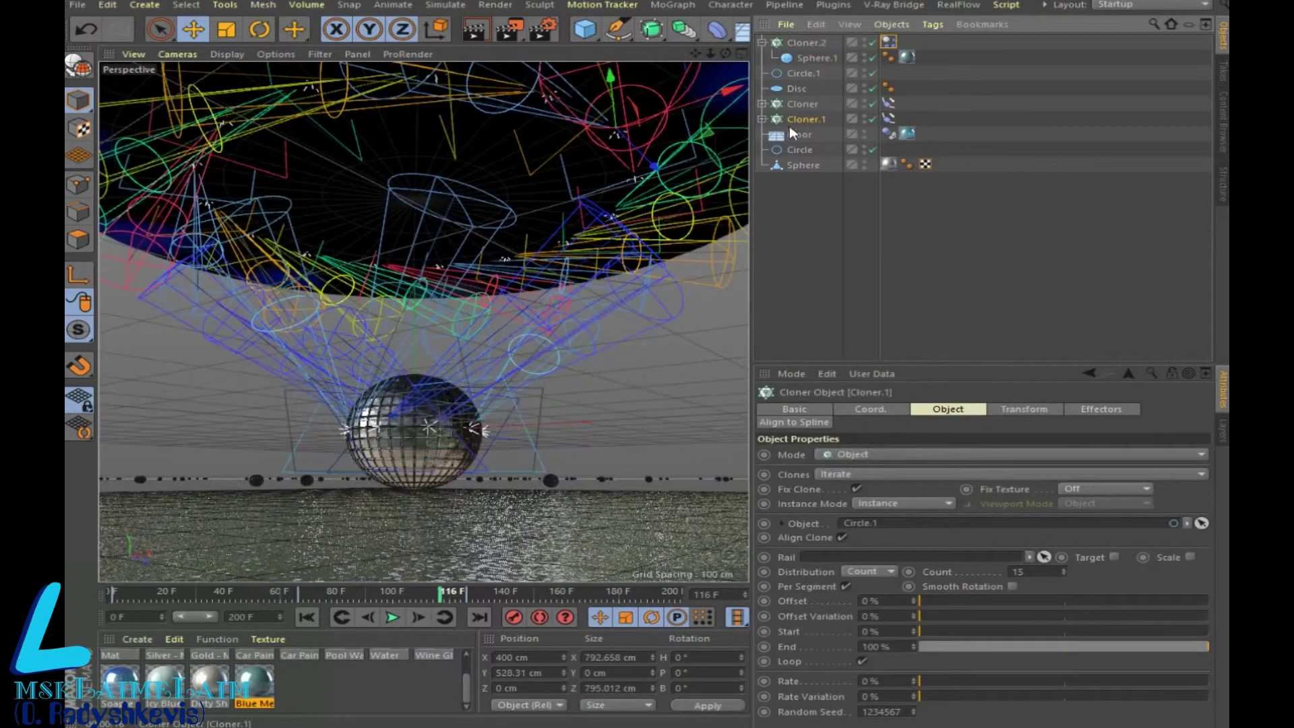
Step: Raise Circle.1 higher above the ball and check it with a region test render
{"action": "left_click", "coordinate": [801, 73]}
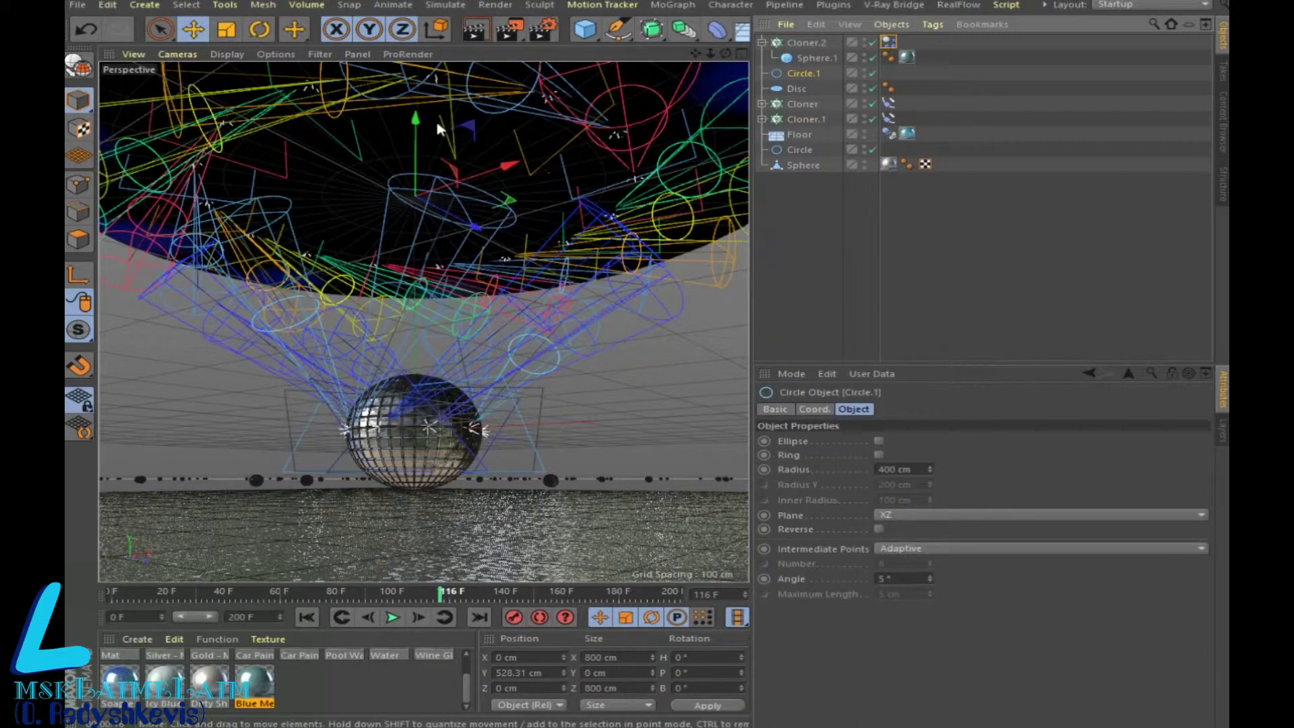
{"action": "left_click_drag", "start_coordinate": [425, 106], "coordinate": [428, 62]}
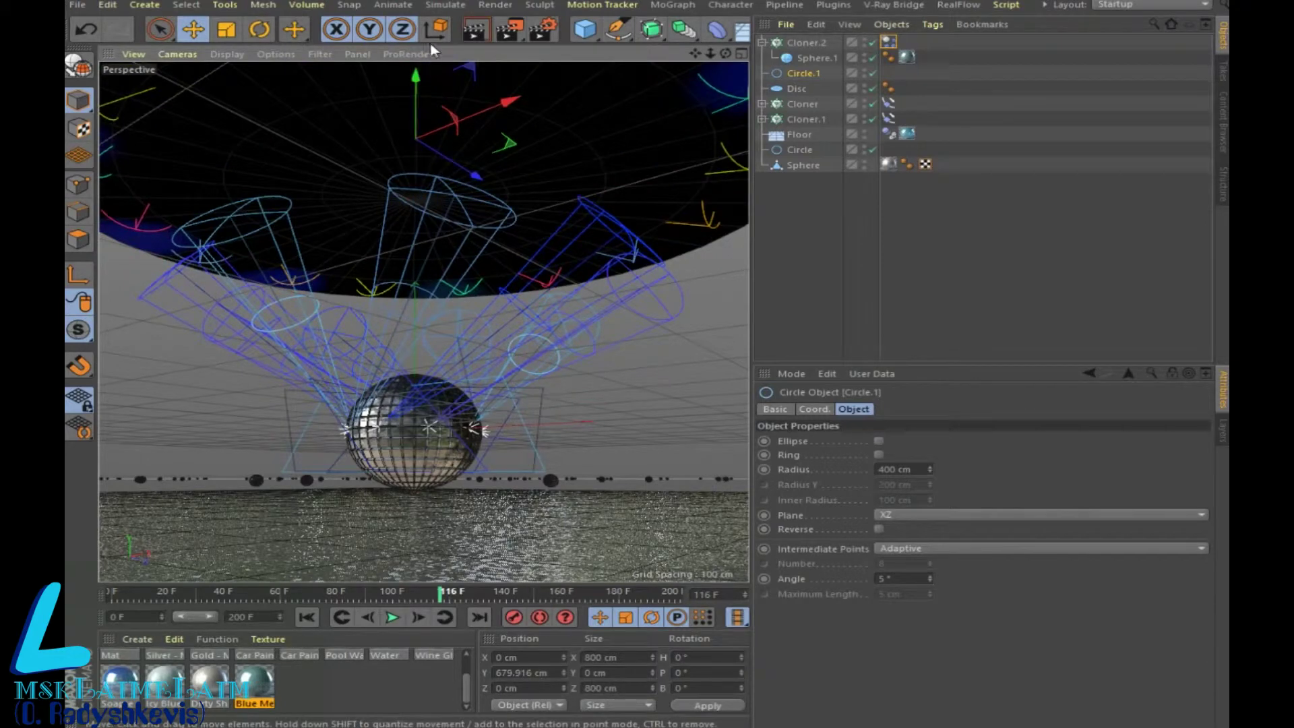
{"action": "left_click", "coordinate": [482, 29]}
{"action": "key", "text": "alt+r"}
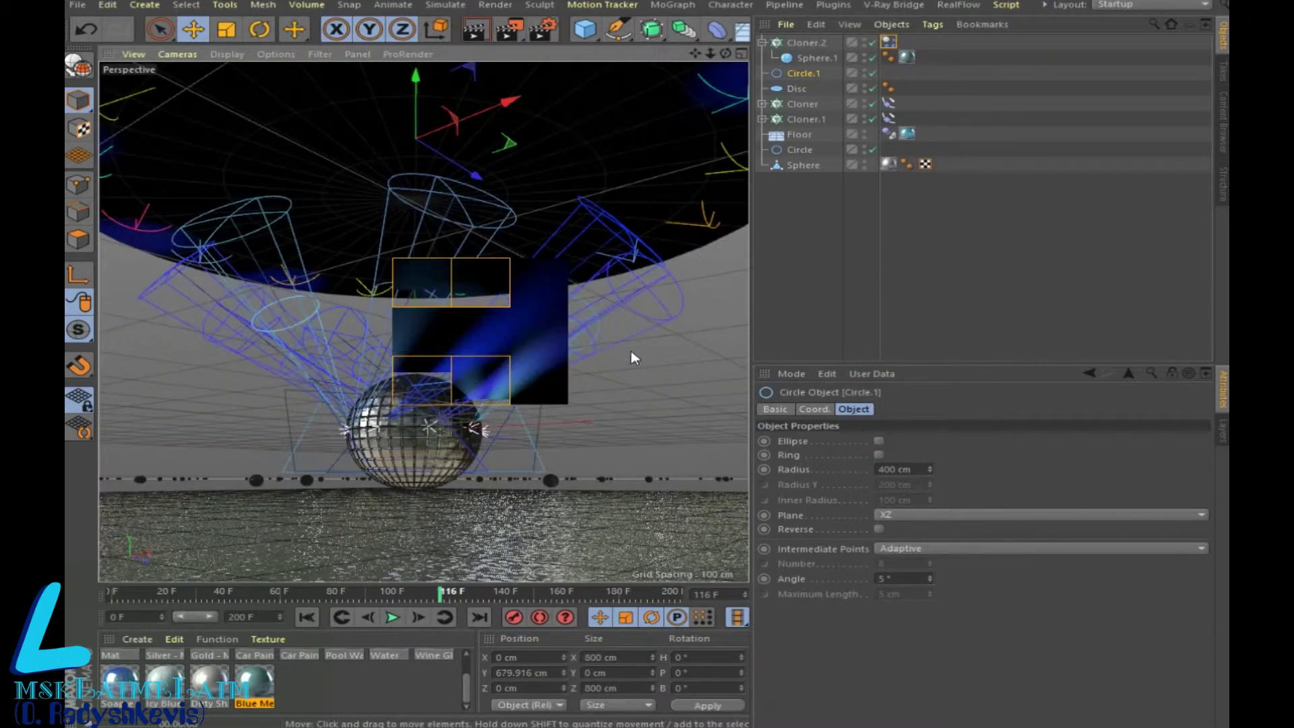
{"action": "left_click_drag", "start_coordinate": [631, 351], "coordinate": [636, 455]}
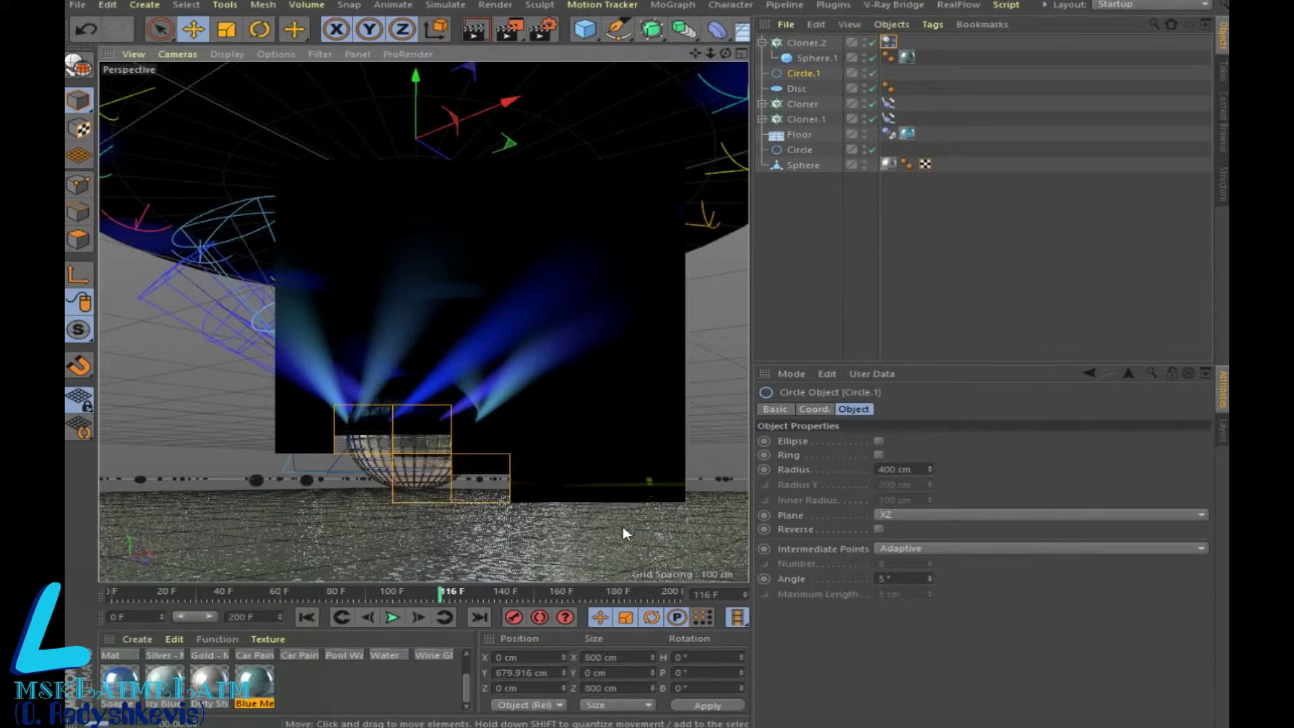
Step: Raise the Disc to Y 617.788 cm and render a preview of the scene
{"action": "left_click", "coordinate": [796, 89]}
{"action": "key", "text": "alt+r"}
{"action": "left_click_drag", "start_coordinate": [417, 126], "coordinate": [426, 99]}
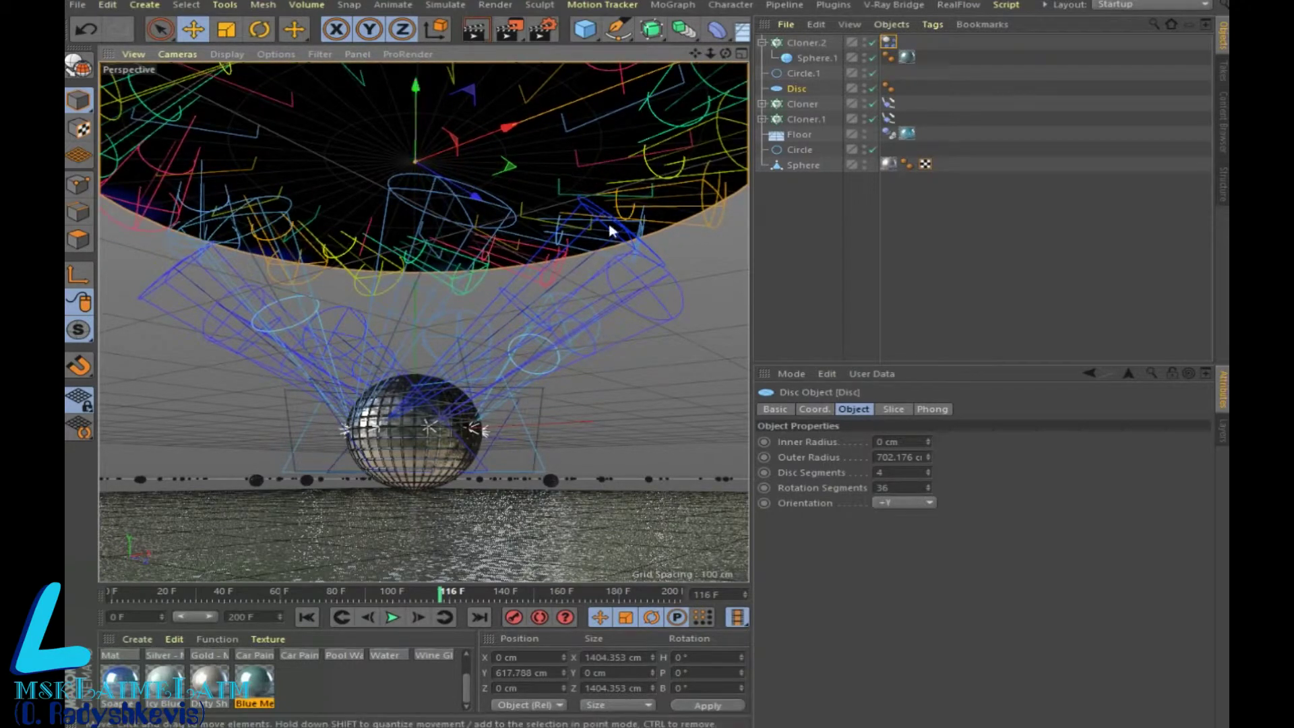
{"action": "left_click", "coordinate": [474, 30]}
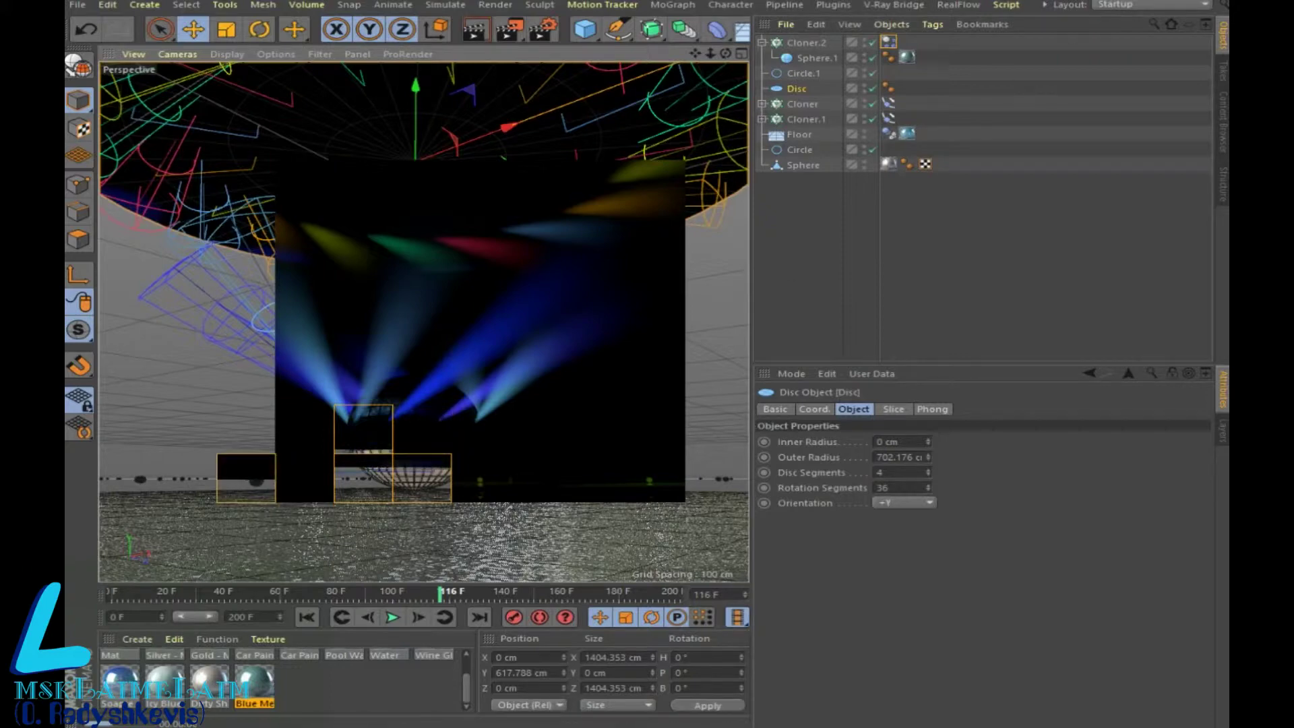
{"action": "left_click", "coordinate": [624, 31]}
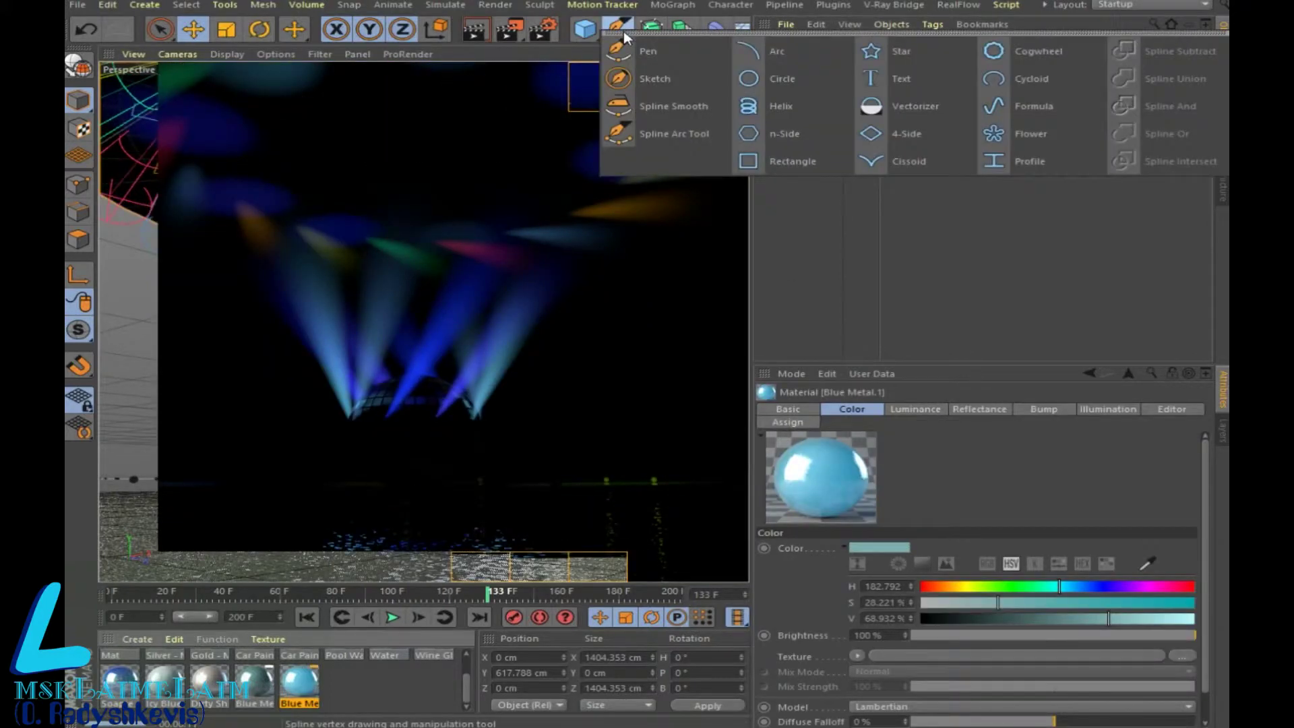
Step: Add a new circle spline lying flat in the XZ plane
{"action": "left_click", "coordinate": [769, 77]}
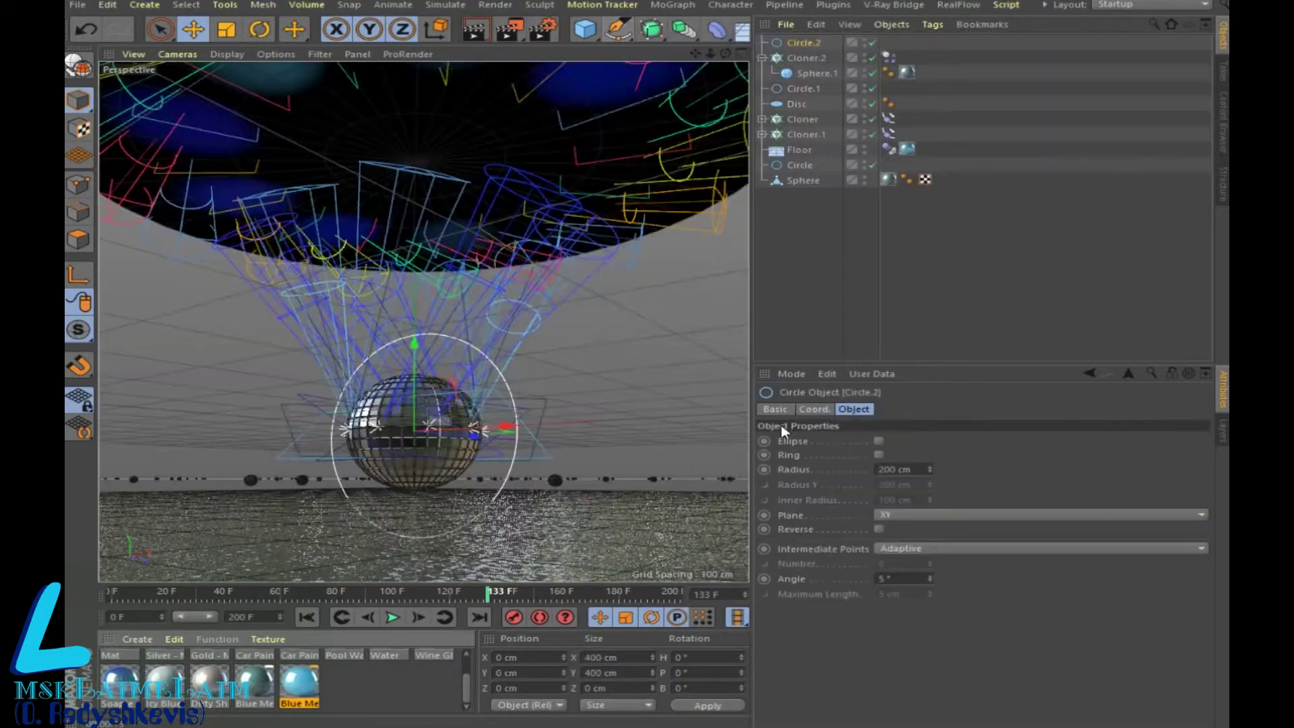
{"action": "left_click", "coordinate": [937, 515]}
{"action": "left_click", "coordinate": [910, 561]}
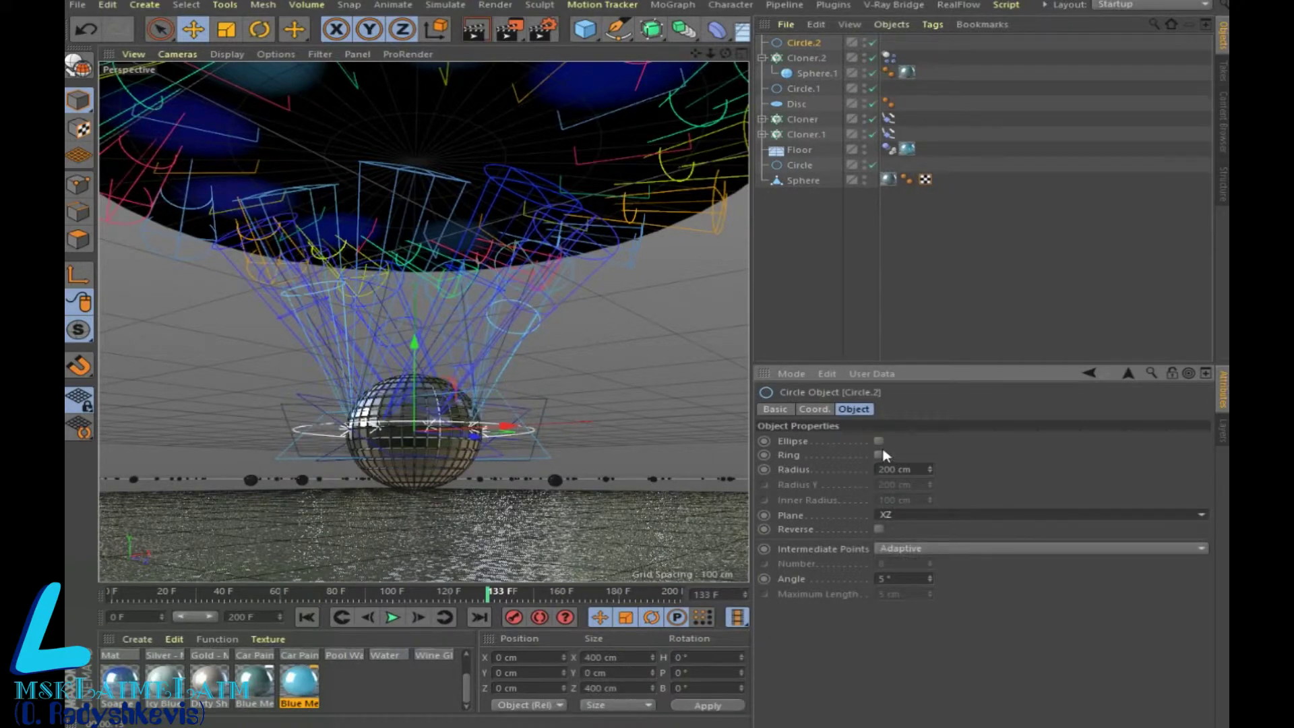
Step: Add a new sphere with a 20 cm radius
{"action": "left_click", "coordinate": [585, 37]}
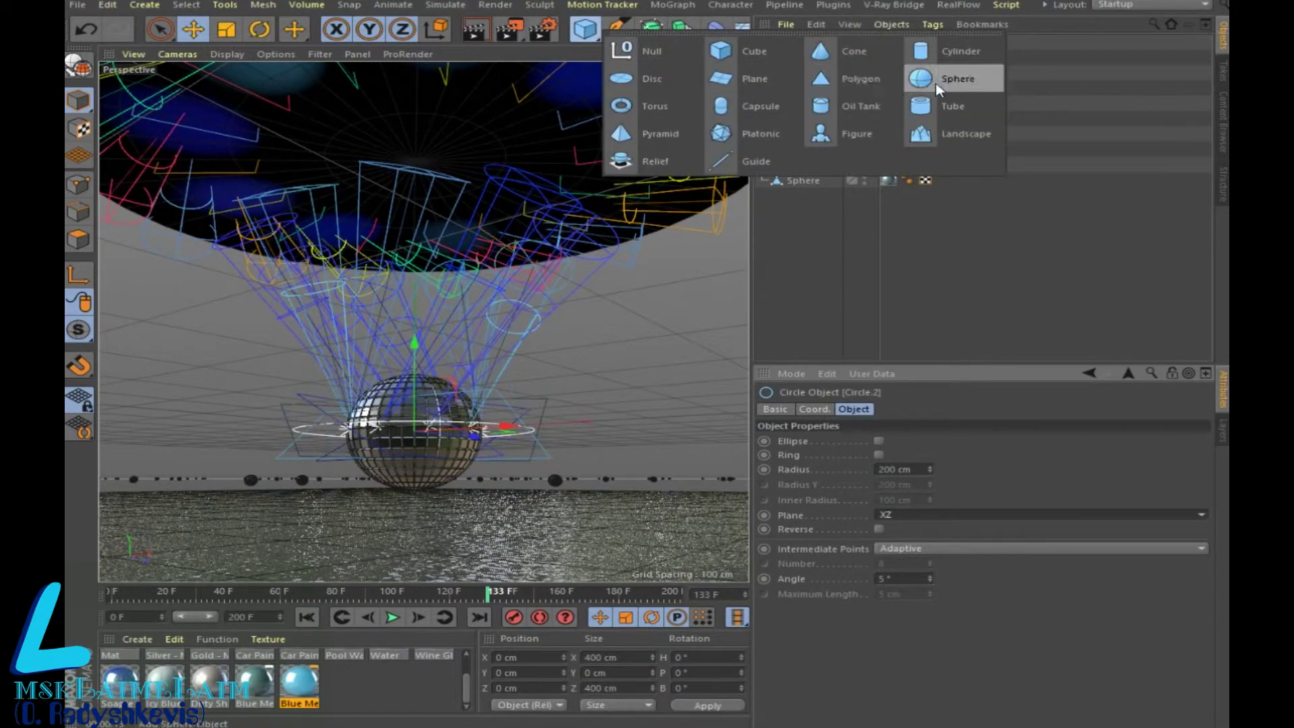
{"action": "left_click", "coordinate": [957, 79]}
{"action": "double_click", "coordinate": [843, 441]}
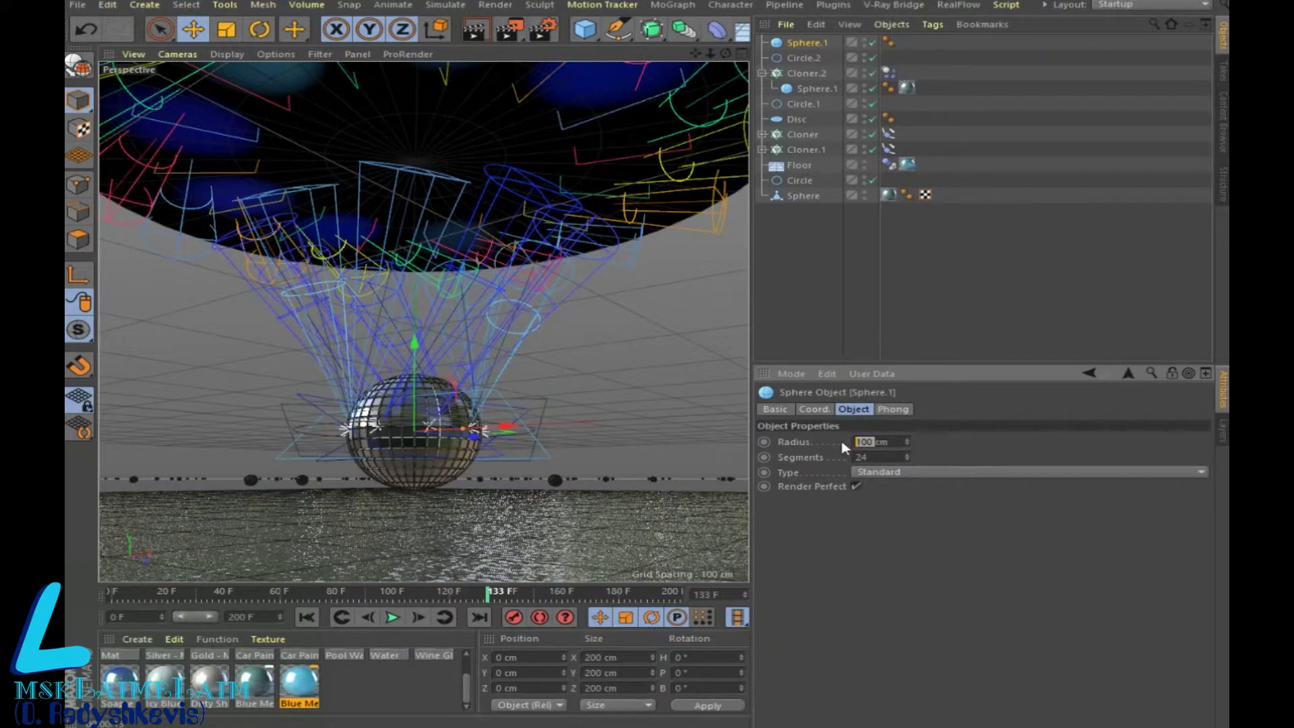
{"action": "type", "text": "20"}
Step: Apply the Blue Metal material to Sphere.1 and add a new cloner, Cloner.3
{"action": "left_click_drag", "start_coordinate": [307, 693], "coordinate": [818, 43]}
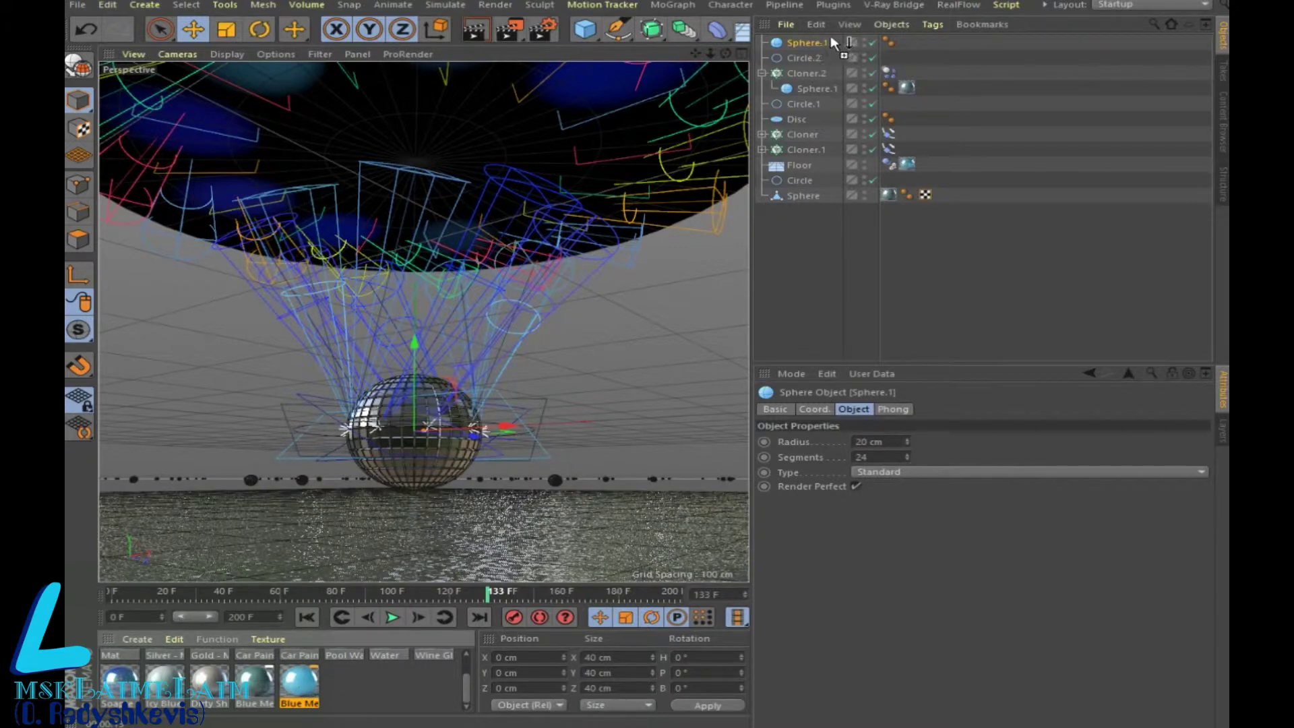
{"action": "left_click_drag", "start_coordinate": [817, 44], "coordinate": [818, 43]}
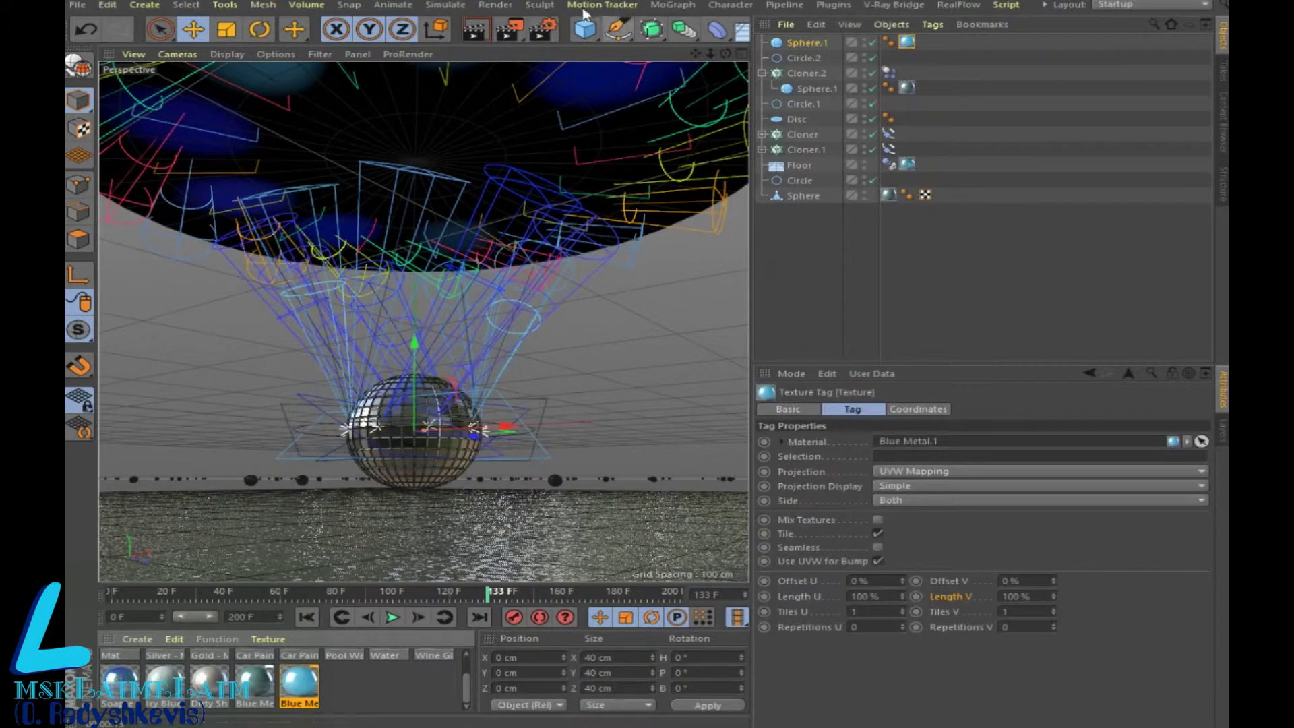
{"action": "left_click", "coordinate": [673, 6]}
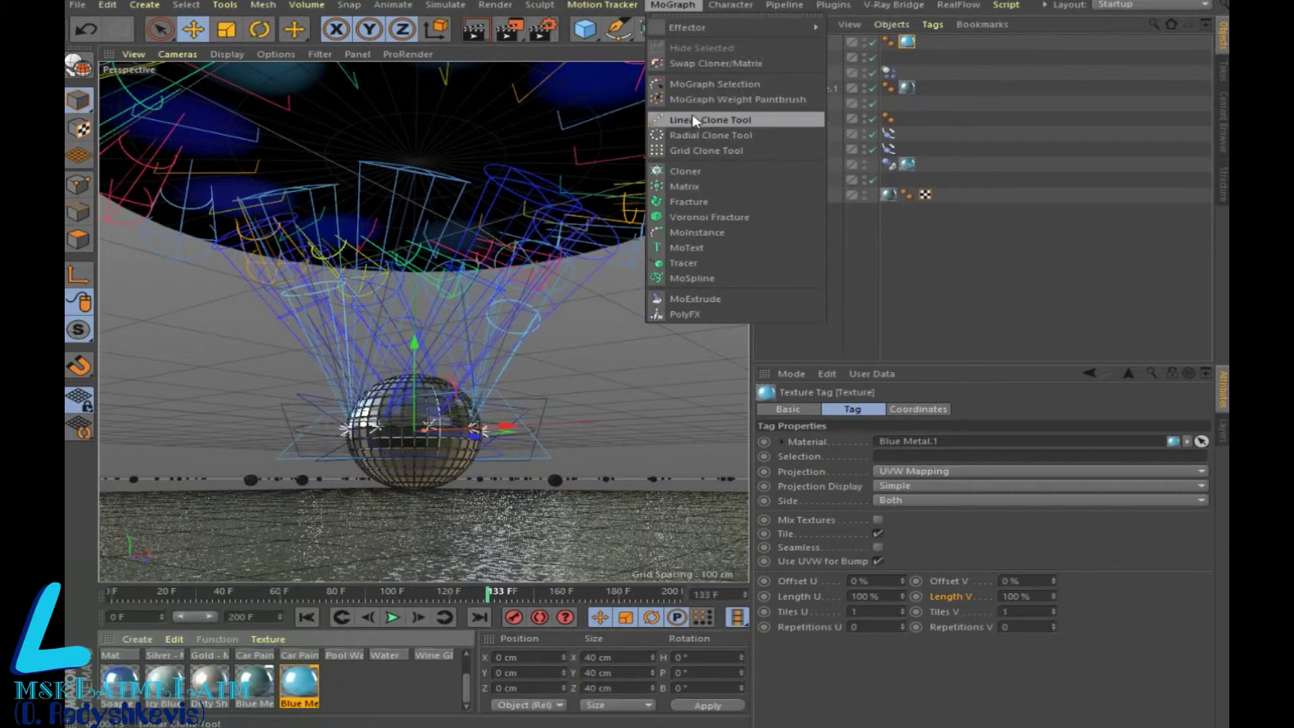
{"action": "left_click", "coordinate": [685, 171]}
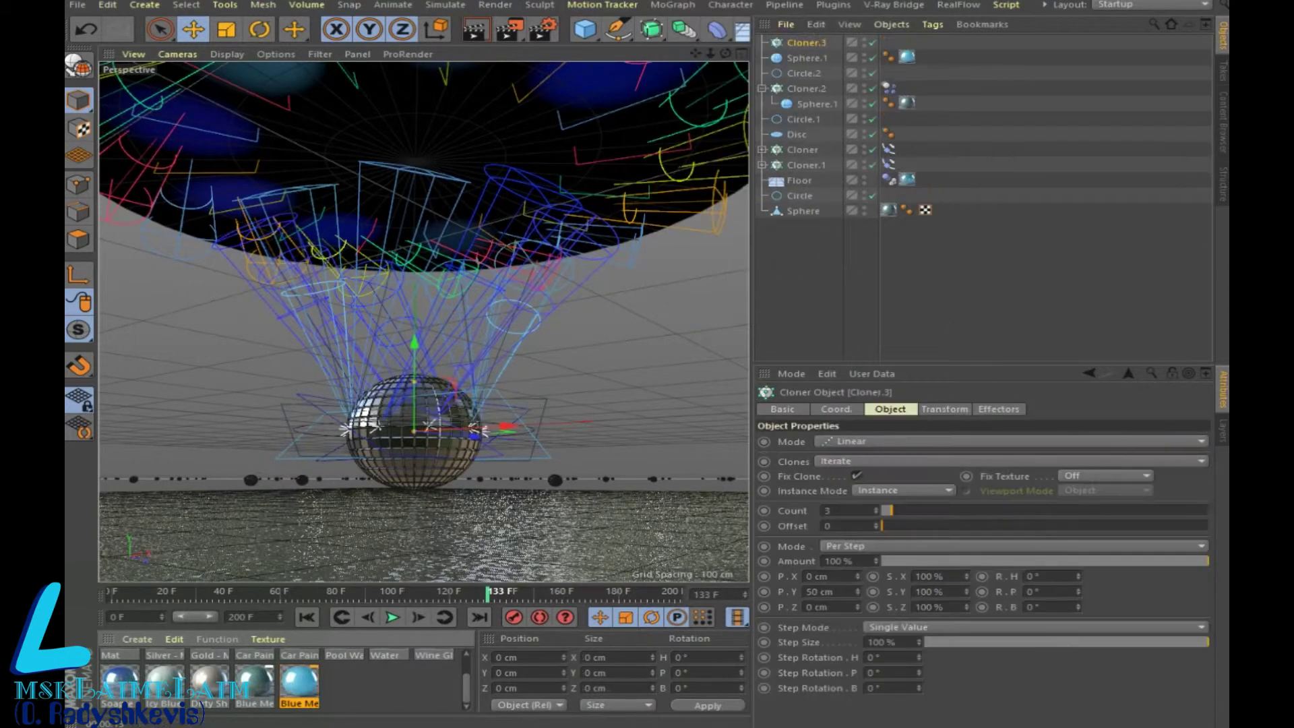
Step: Put Sphere.1 in Cloner.3 in Object mode along Circle.2 and render a preview
{"action": "left_click_drag", "start_coordinate": [805, 58], "coordinate": [813, 44]}
{"action": "left_click", "coordinate": [813, 45]}
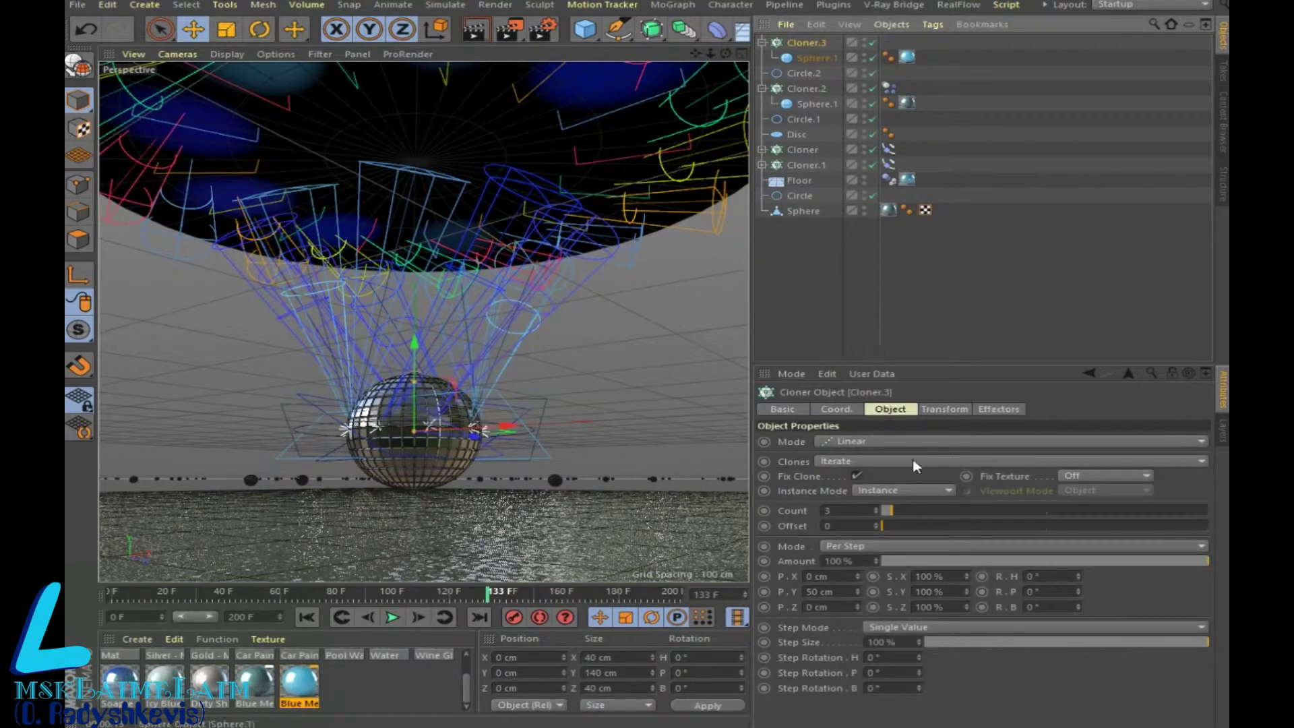
{"action": "left_click", "coordinate": [879, 444]}
{"action": "left_click", "coordinate": [869, 457]}
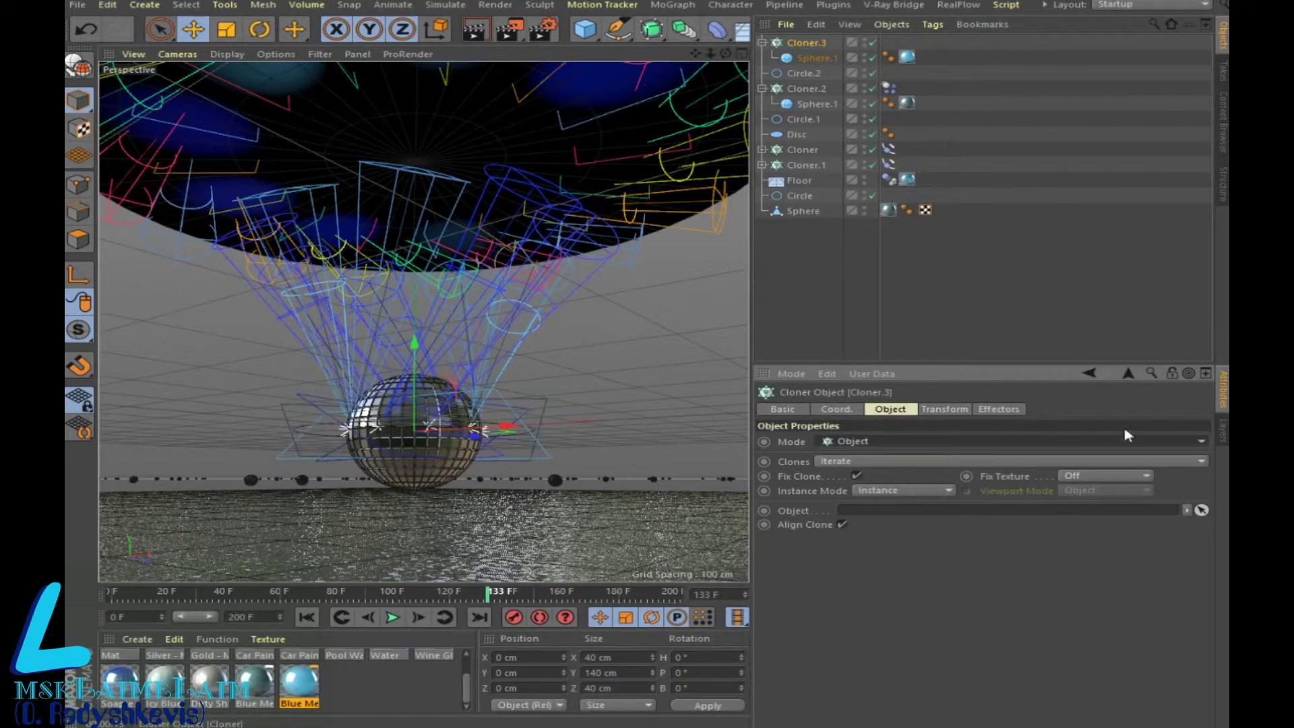
{"action": "left_click", "coordinate": [1202, 510]}
{"action": "left_click", "coordinate": [804, 73]}
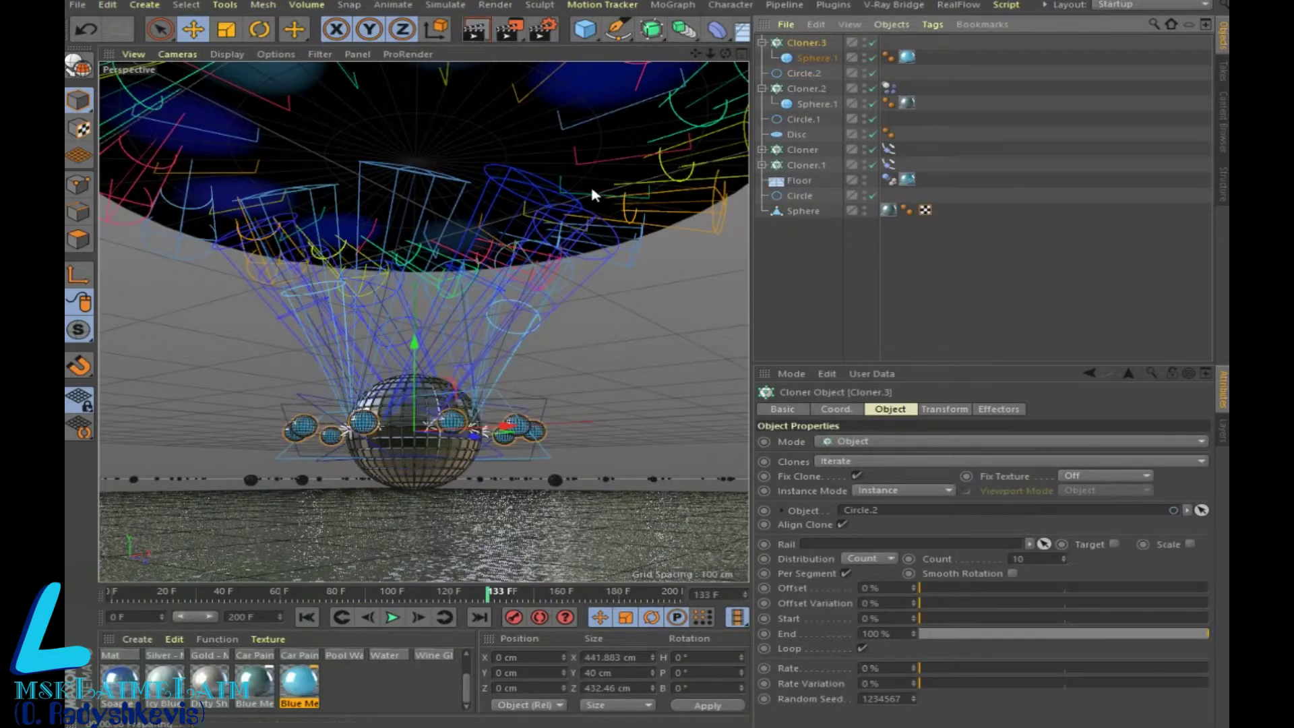
{"action": "key", "text": "ctrl+r"}
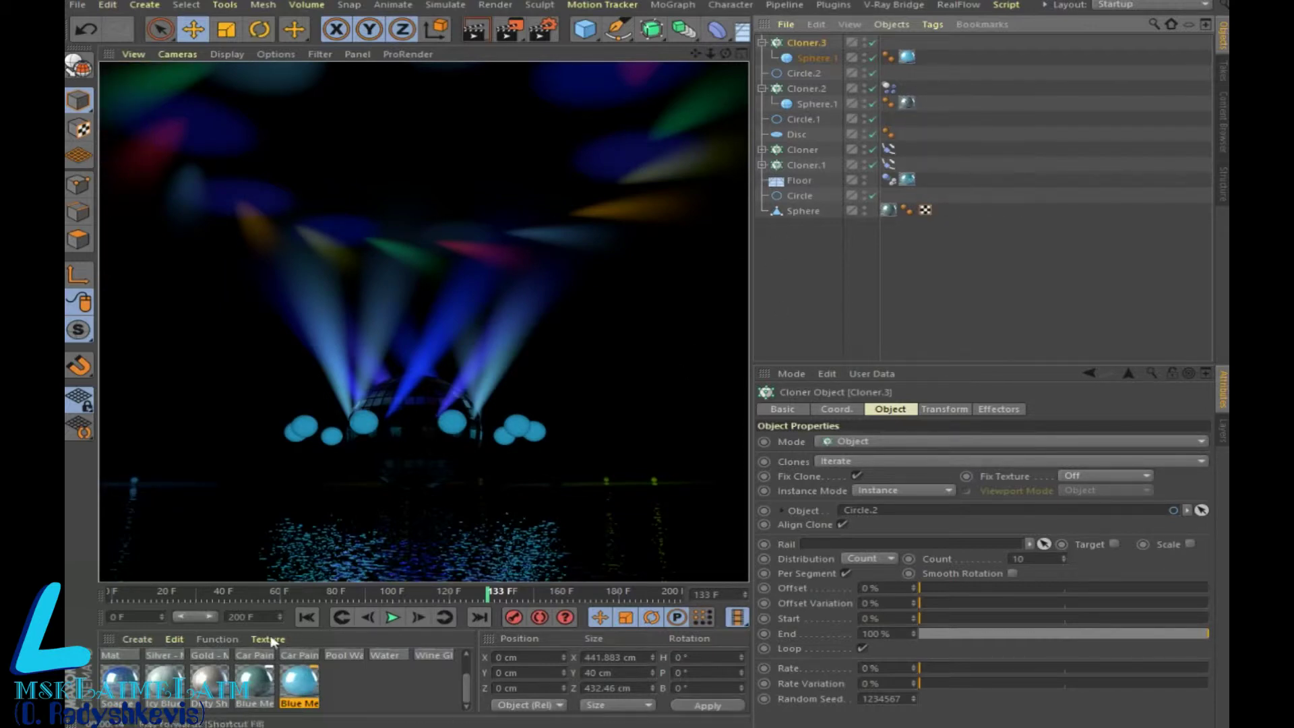
Step: Reapply Blue Metal to Sphere.1, review the cloner's transform settings, and render again
{"action": "left_click_drag", "start_coordinate": [296, 684], "coordinate": [918, 106]}
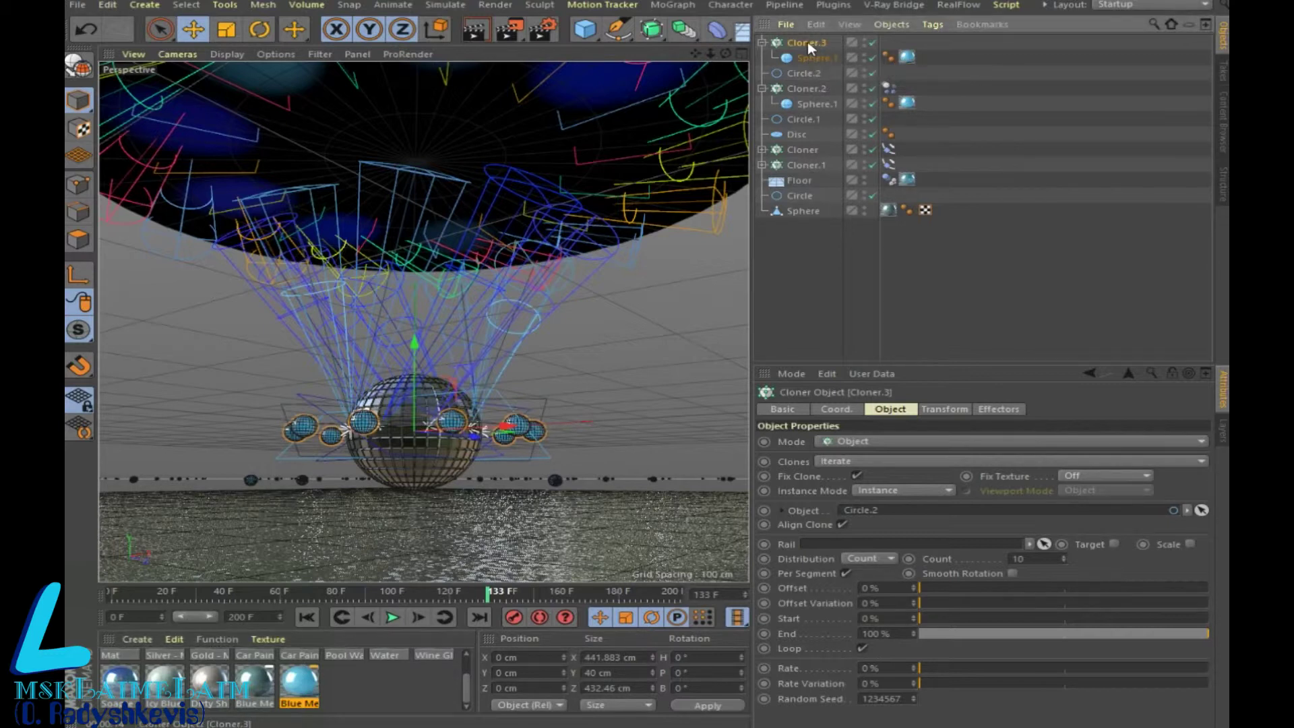
{"action": "left_click", "coordinate": [944, 409]}
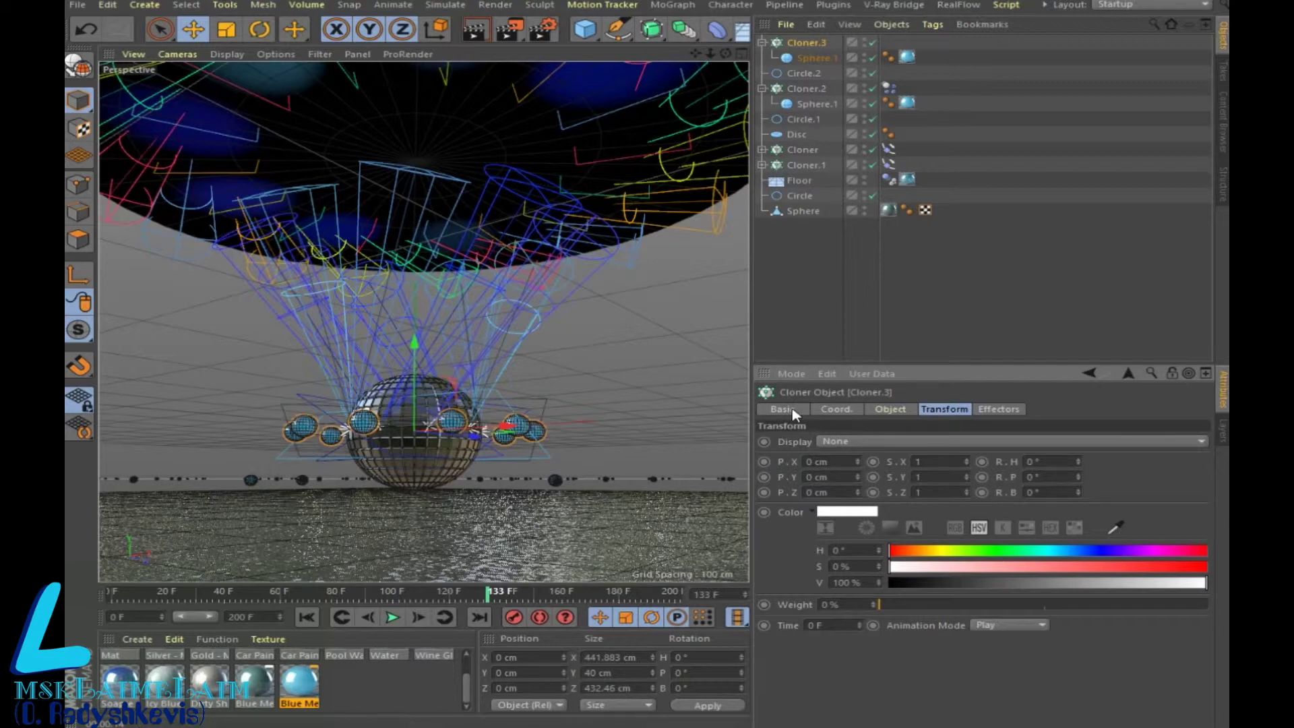
{"action": "left_click", "coordinate": [539, 30]}
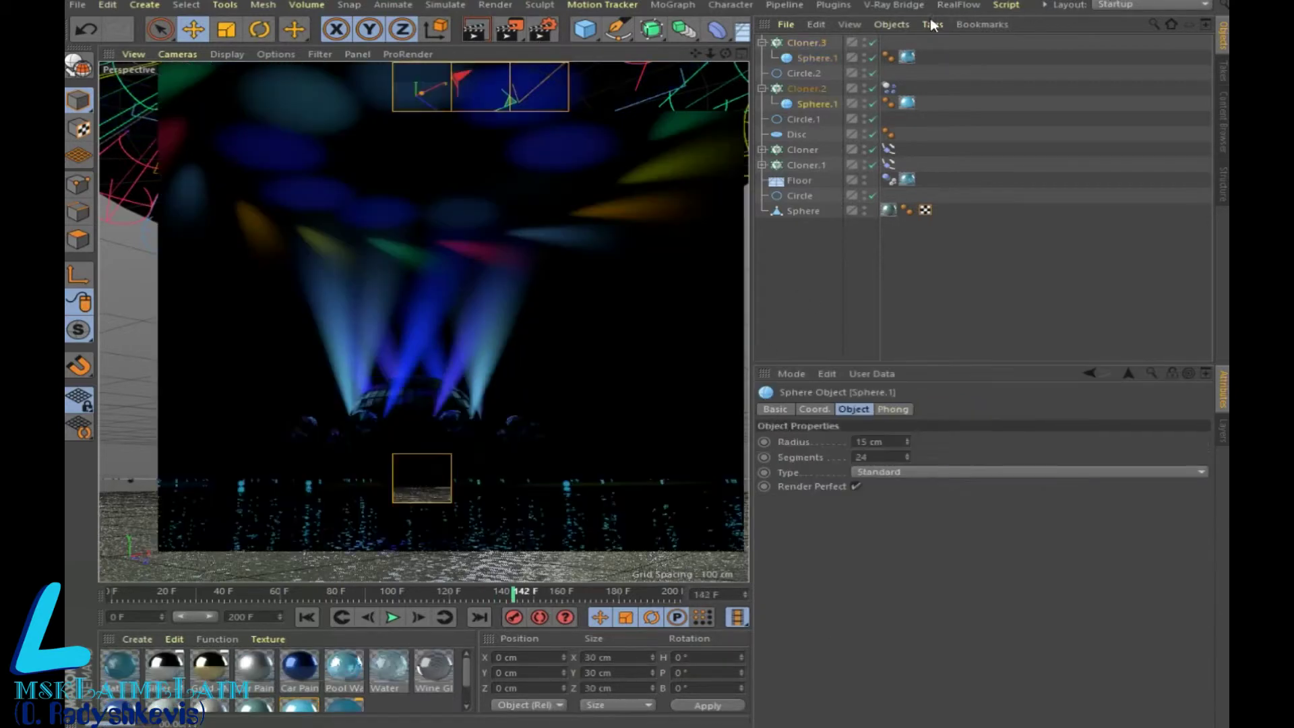
Step: Add a Rigid Body dynamics tag to Cloner.3
{"action": "right_click", "coordinate": [809, 44]}
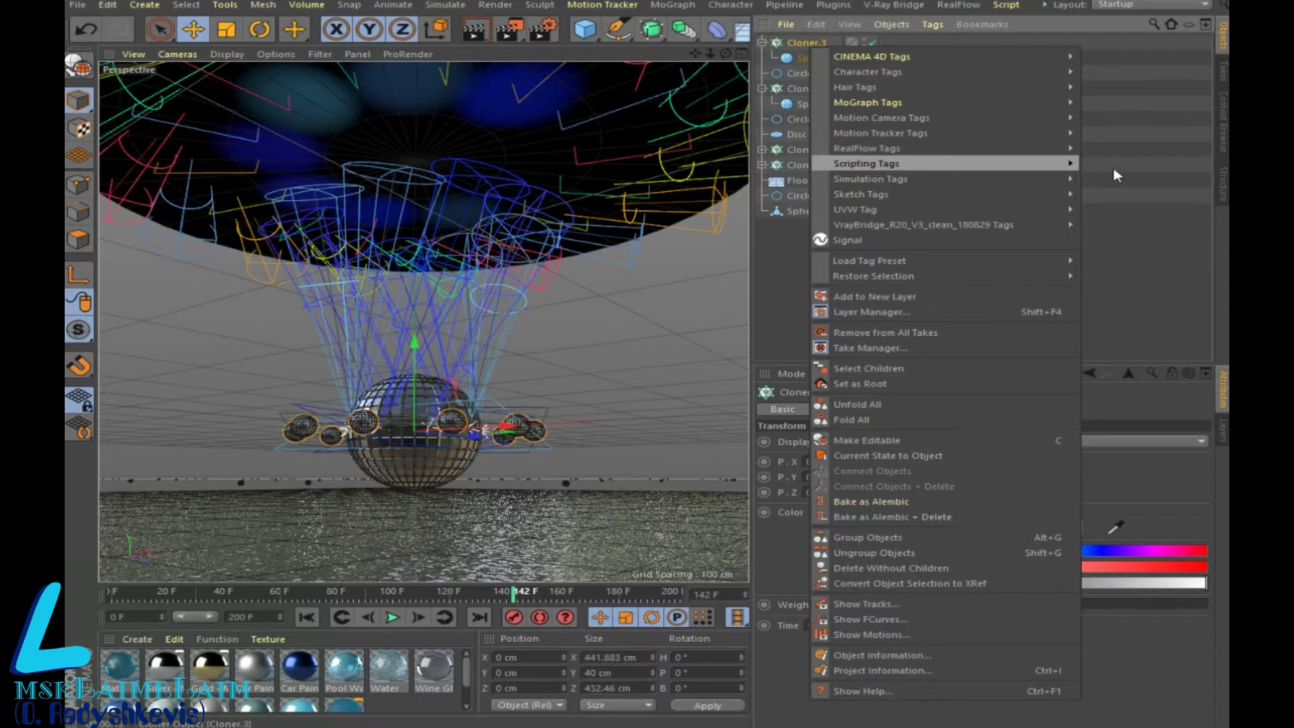
{"action": "mouse_move", "coordinate": [871, 179]}
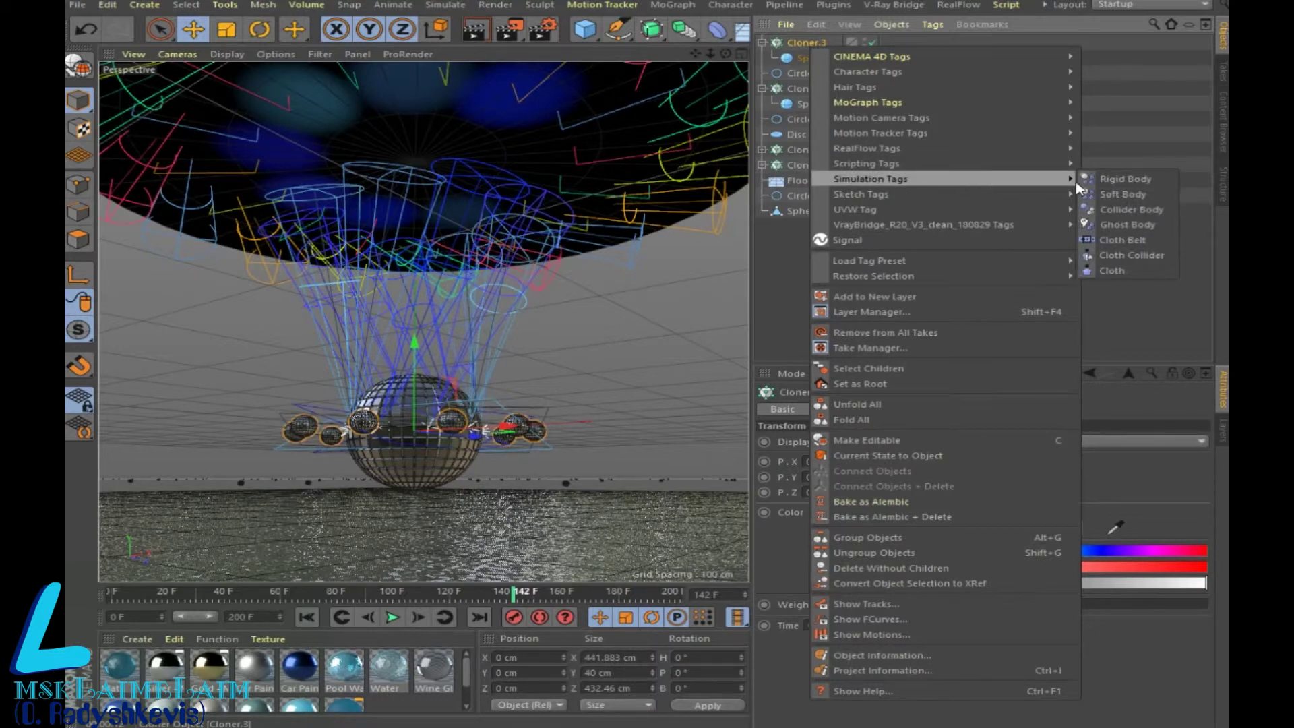
{"action": "left_click", "coordinate": [1110, 194]}
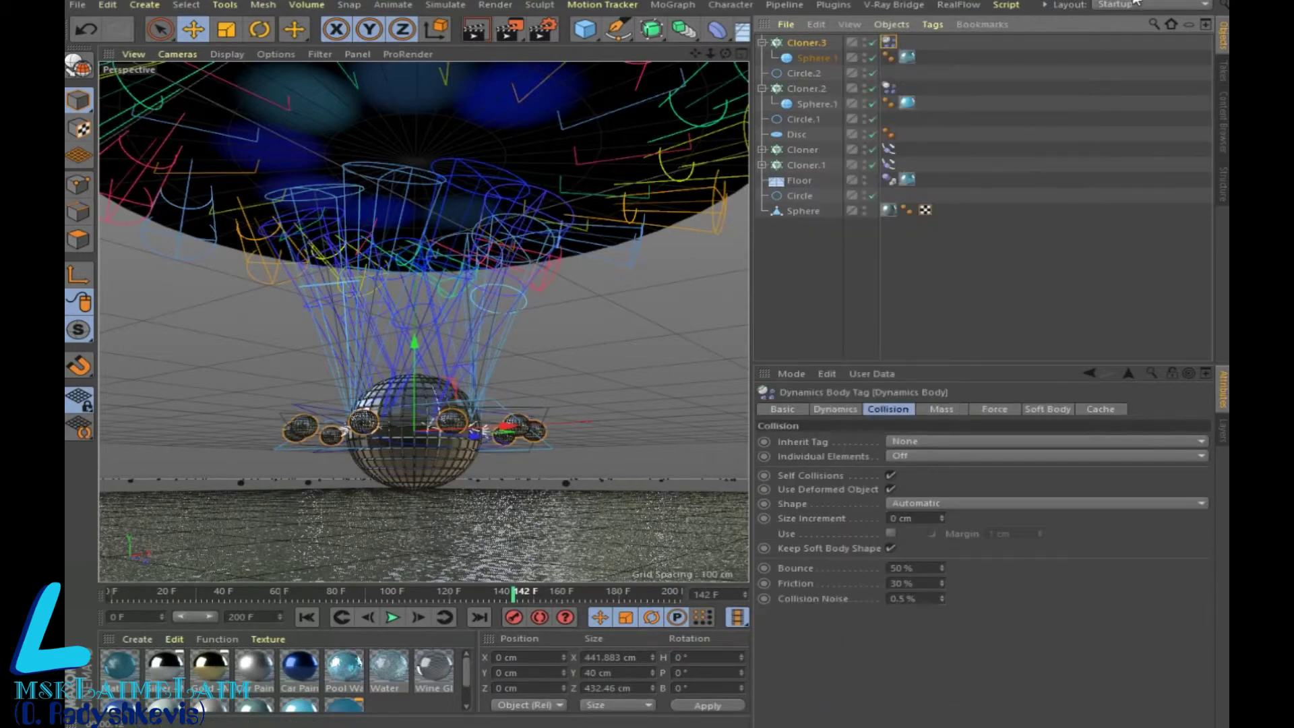
{"action": "left_click", "coordinate": [77, 5]}
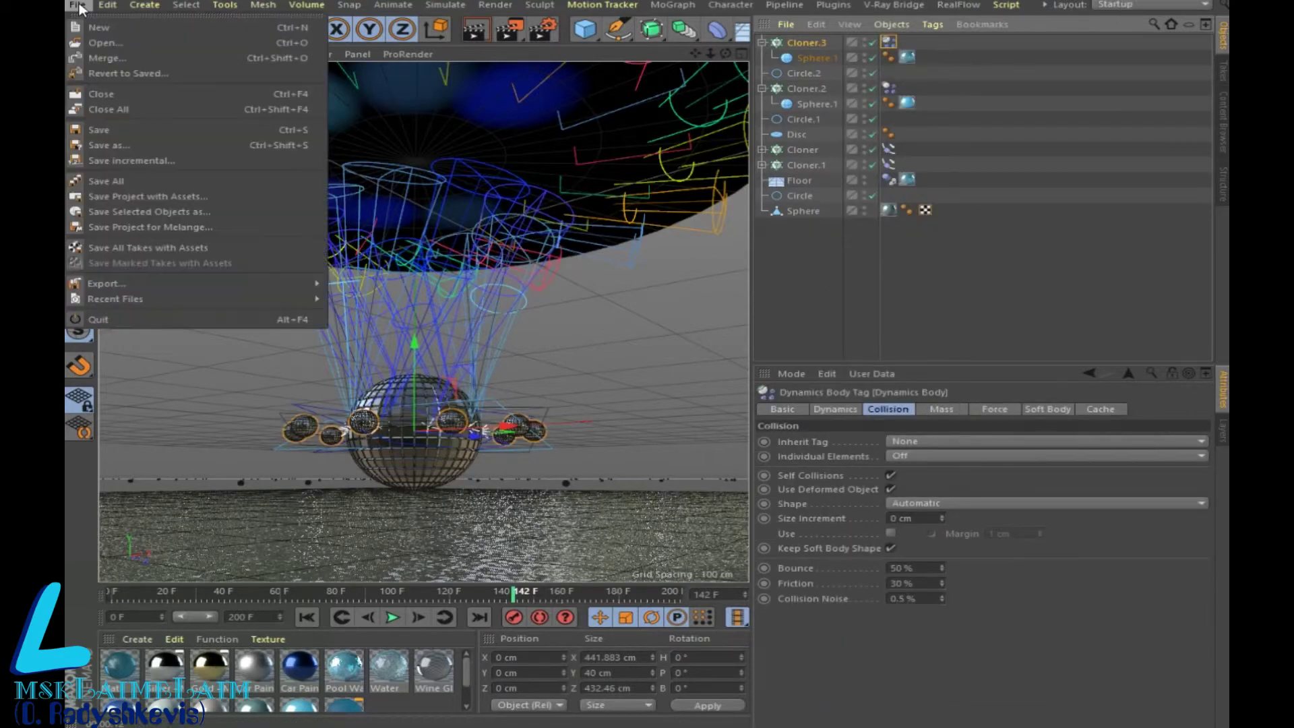
Step: Save the scene as 'урок 2406' in the Анимация 2018 folder
{"action": "left_click", "coordinate": [112, 144]}
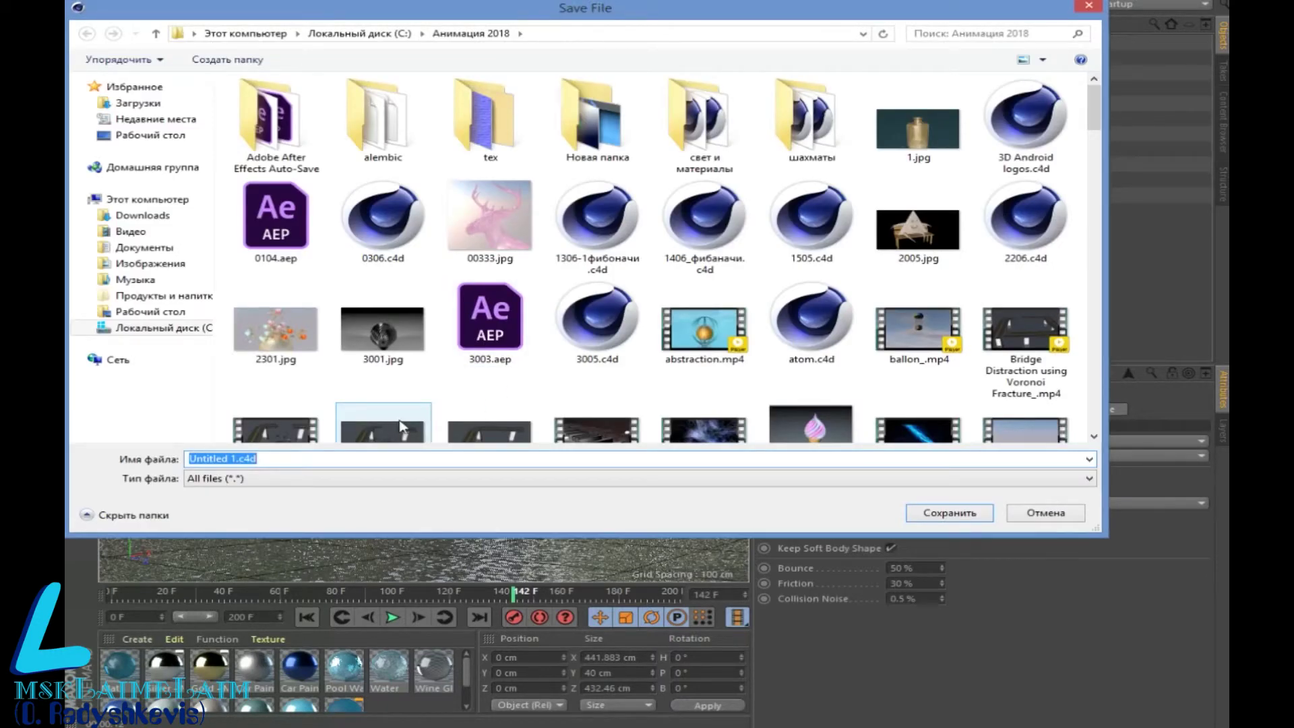
{"action": "type", "text": "урок 2406"}
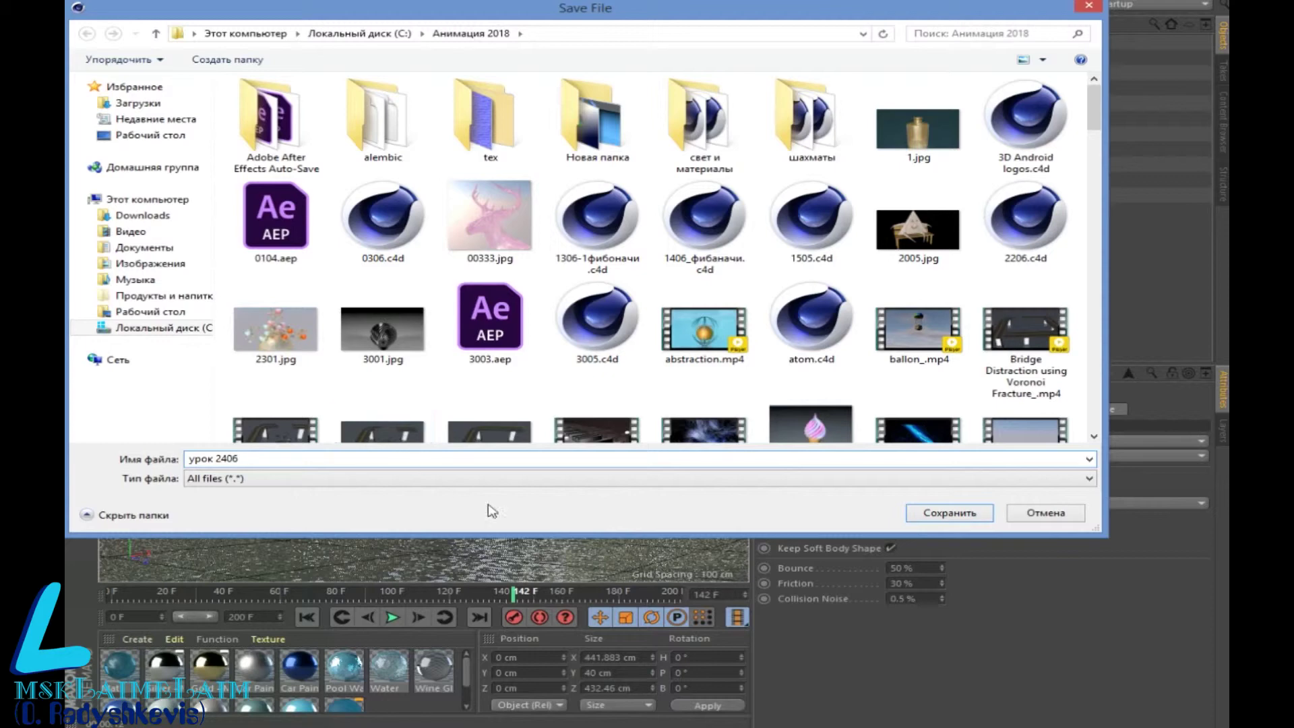
{"action": "left_click", "coordinate": [950, 513]}
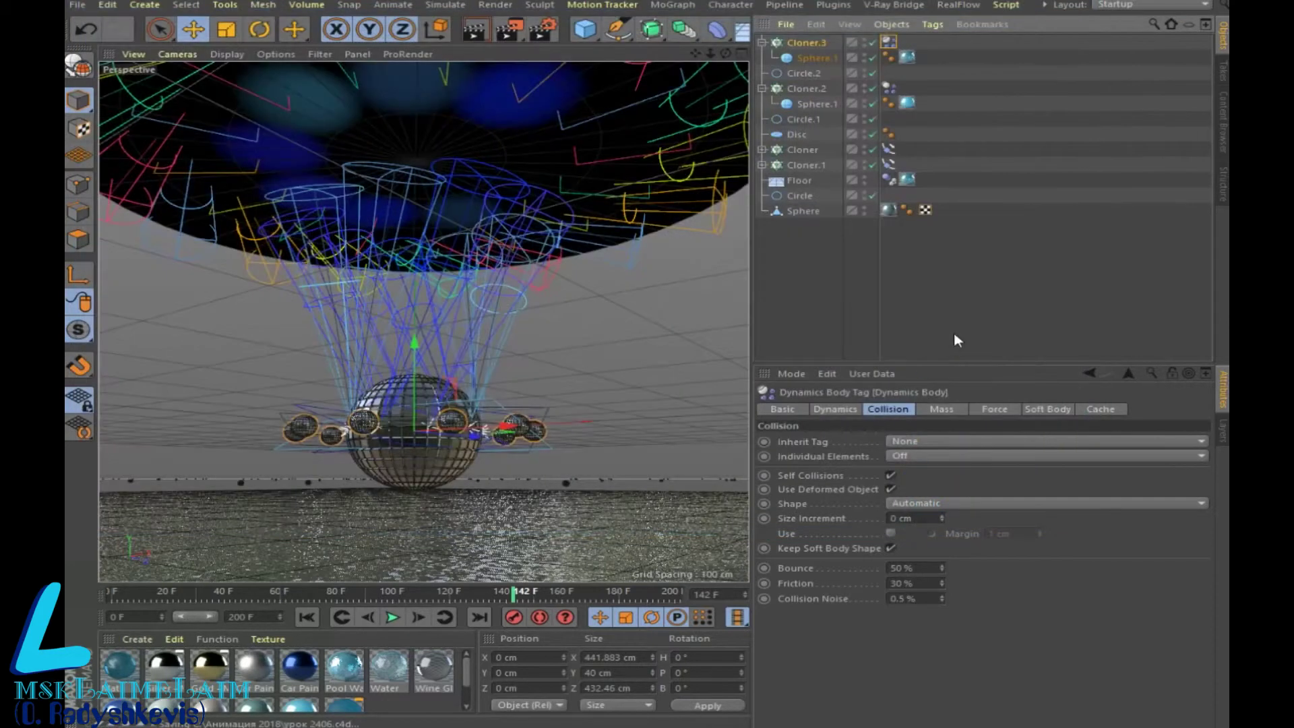
Step: Play the animation from the start and stop it
{"action": "left_click", "coordinate": [306, 617]}
{"action": "left_click", "coordinate": [393, 617]}
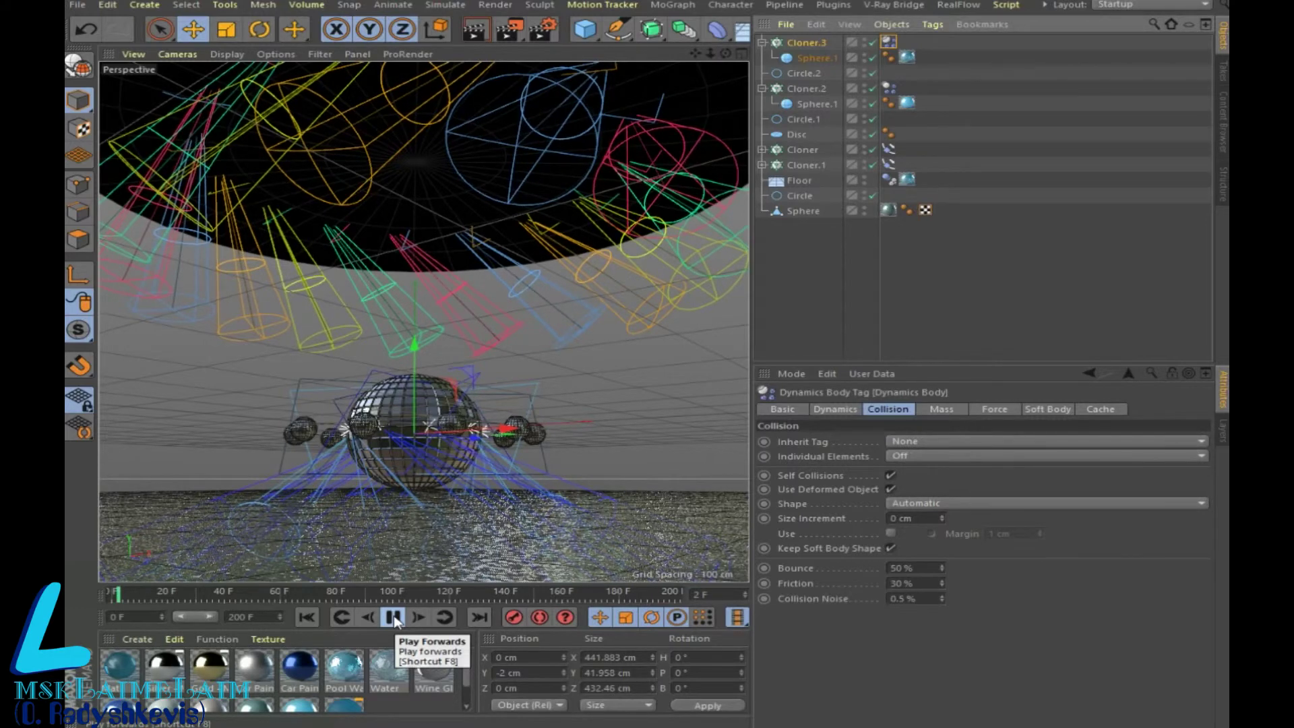
{"action": "left_click", "coordinate": [394, 619]}
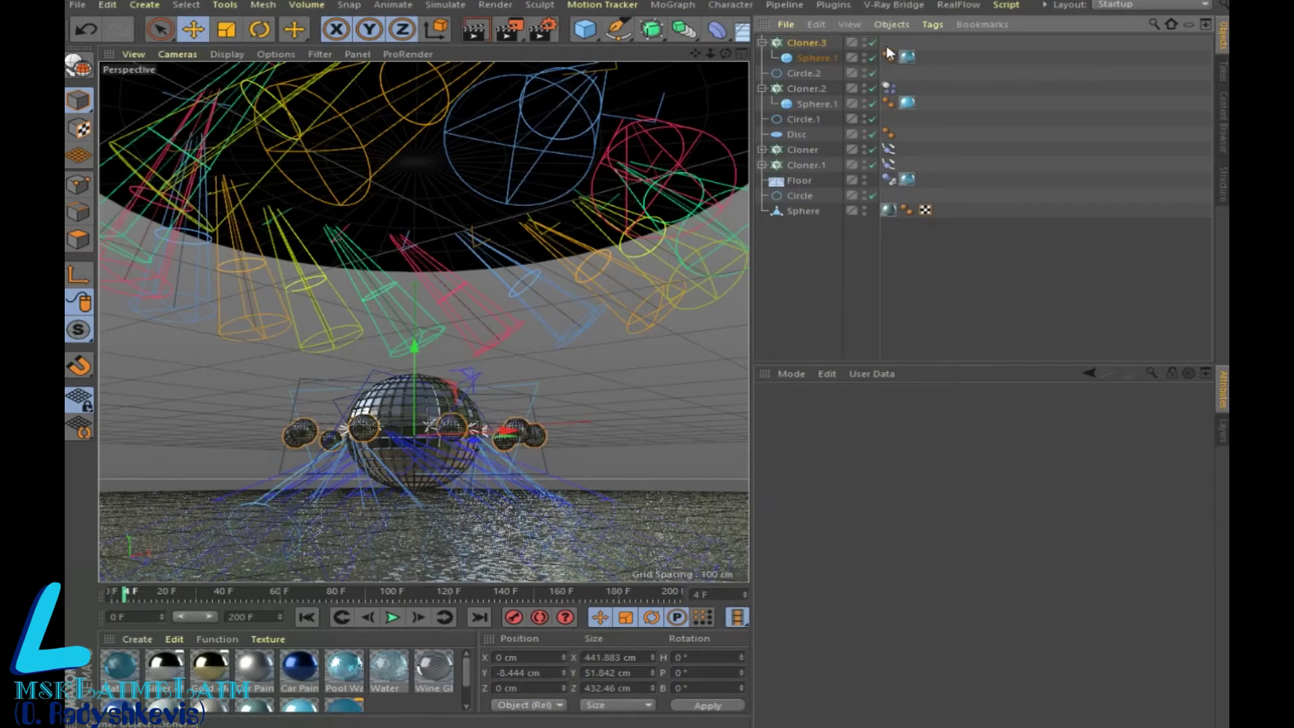
Step: Give Cloner.3 Rigid Body dynamics, simulate to frame 78, and render a preview
{"action": "right_click", "coordinate": [810, 42]}
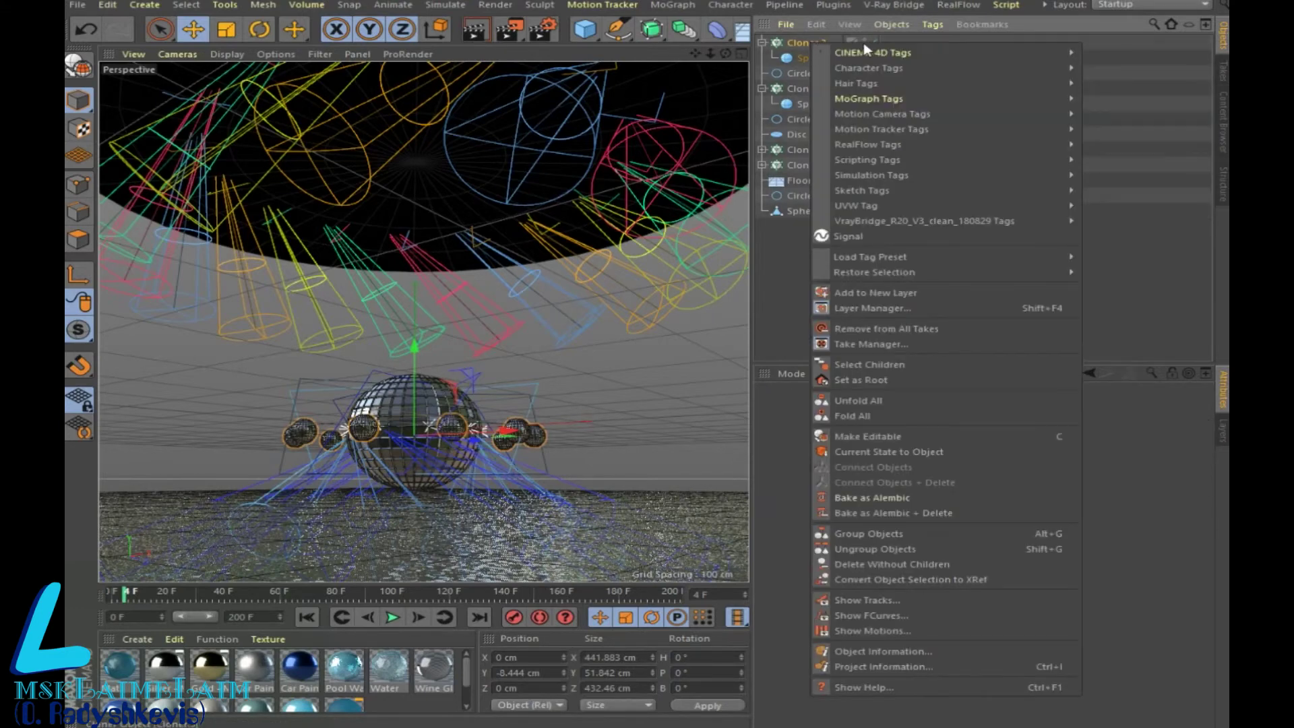
{"action": "mouse_move", "coordinate": [871, 175]}
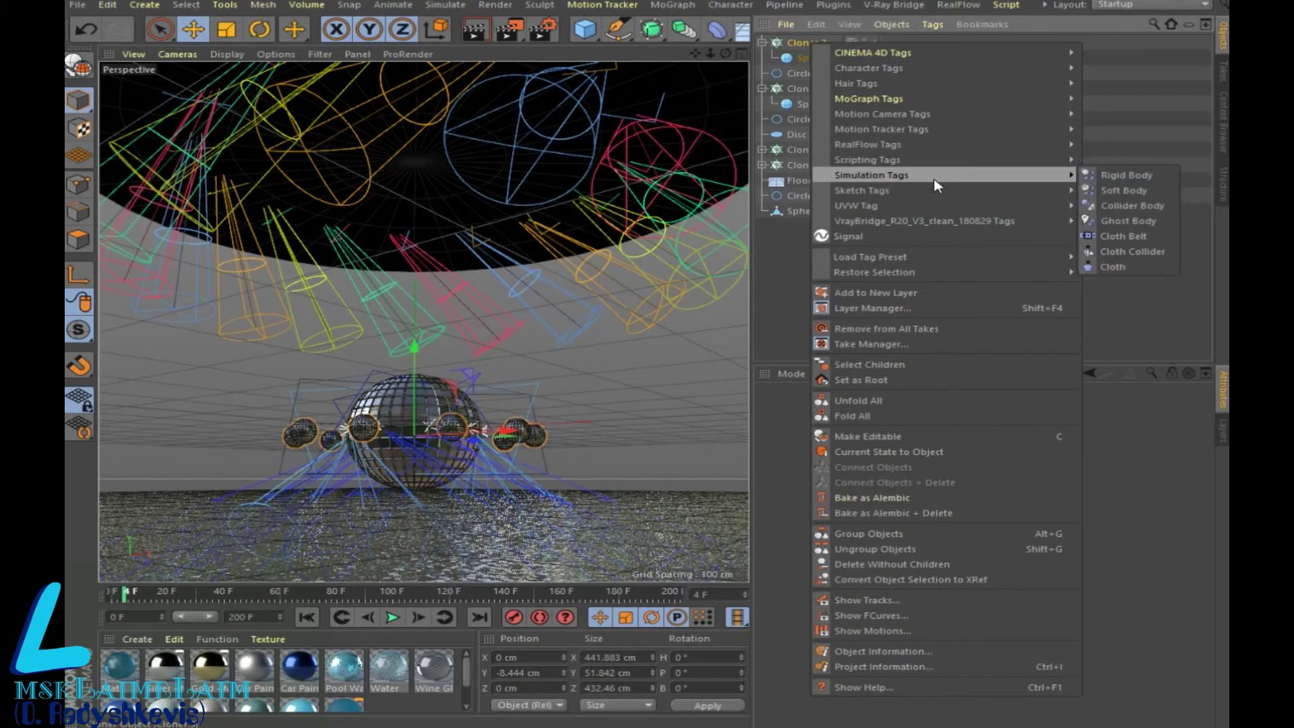
{"action": "left_click", "coordinate": [1125, 175]}
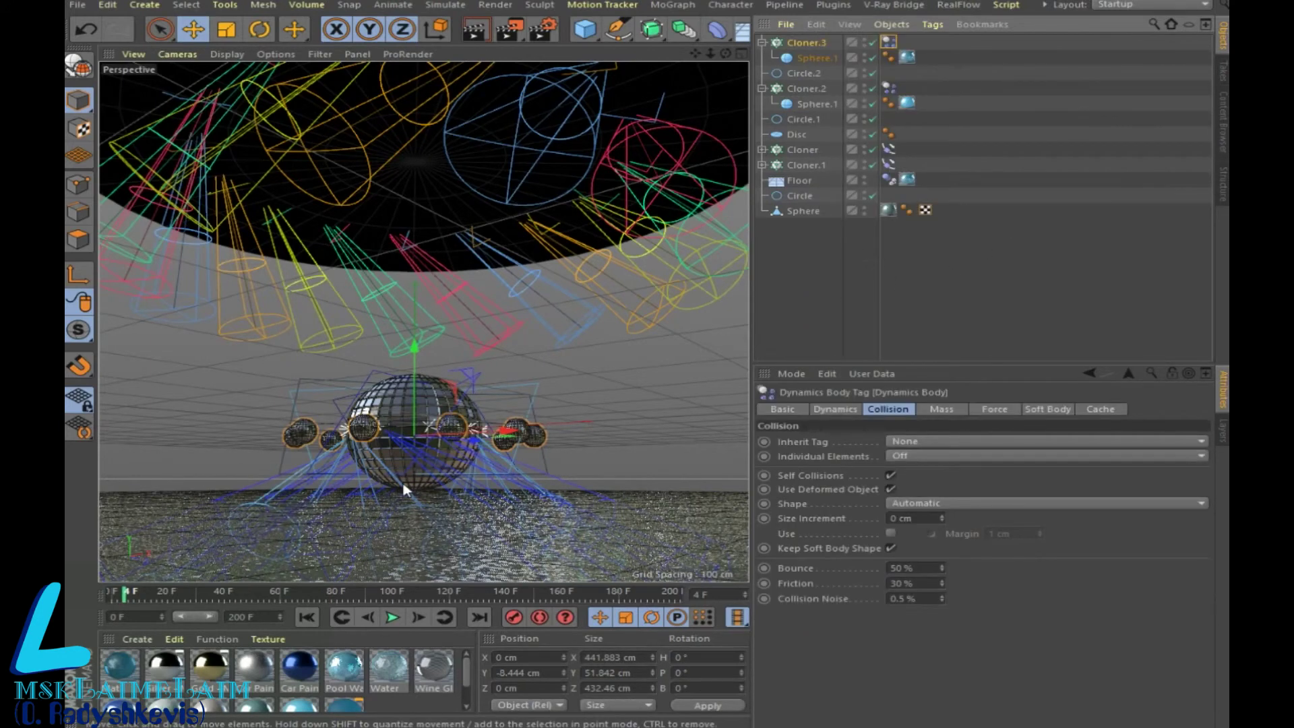
{"action": "left_click", "coordinate": [392, 617]}
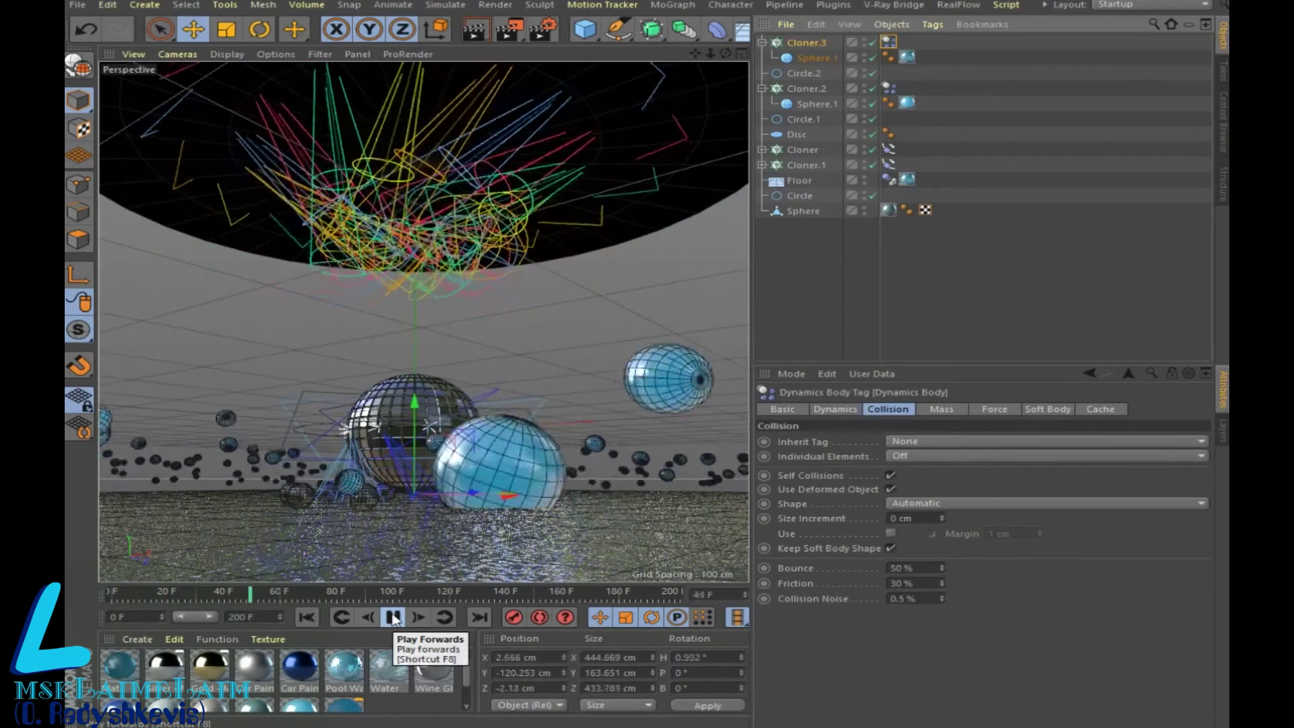
{"action": "left_click", "coordinate": [393, 617]}
{"action": "key", "text": "ctrl+r"}
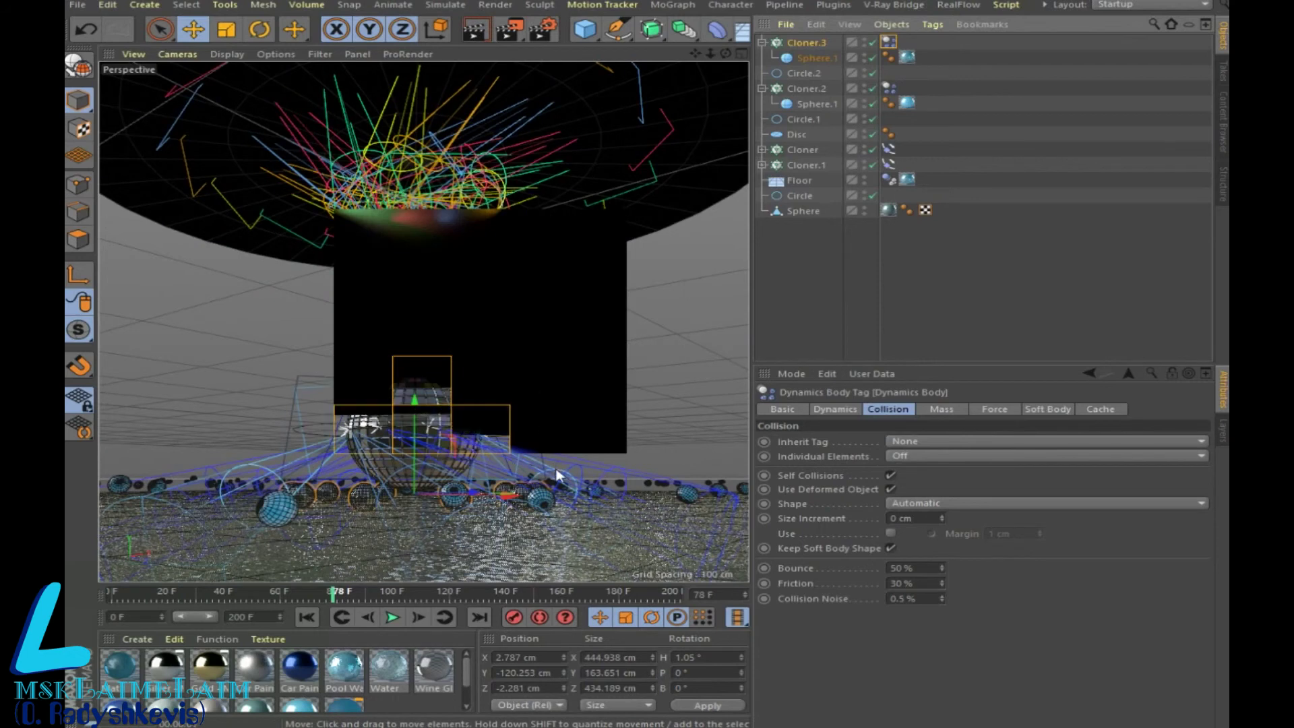